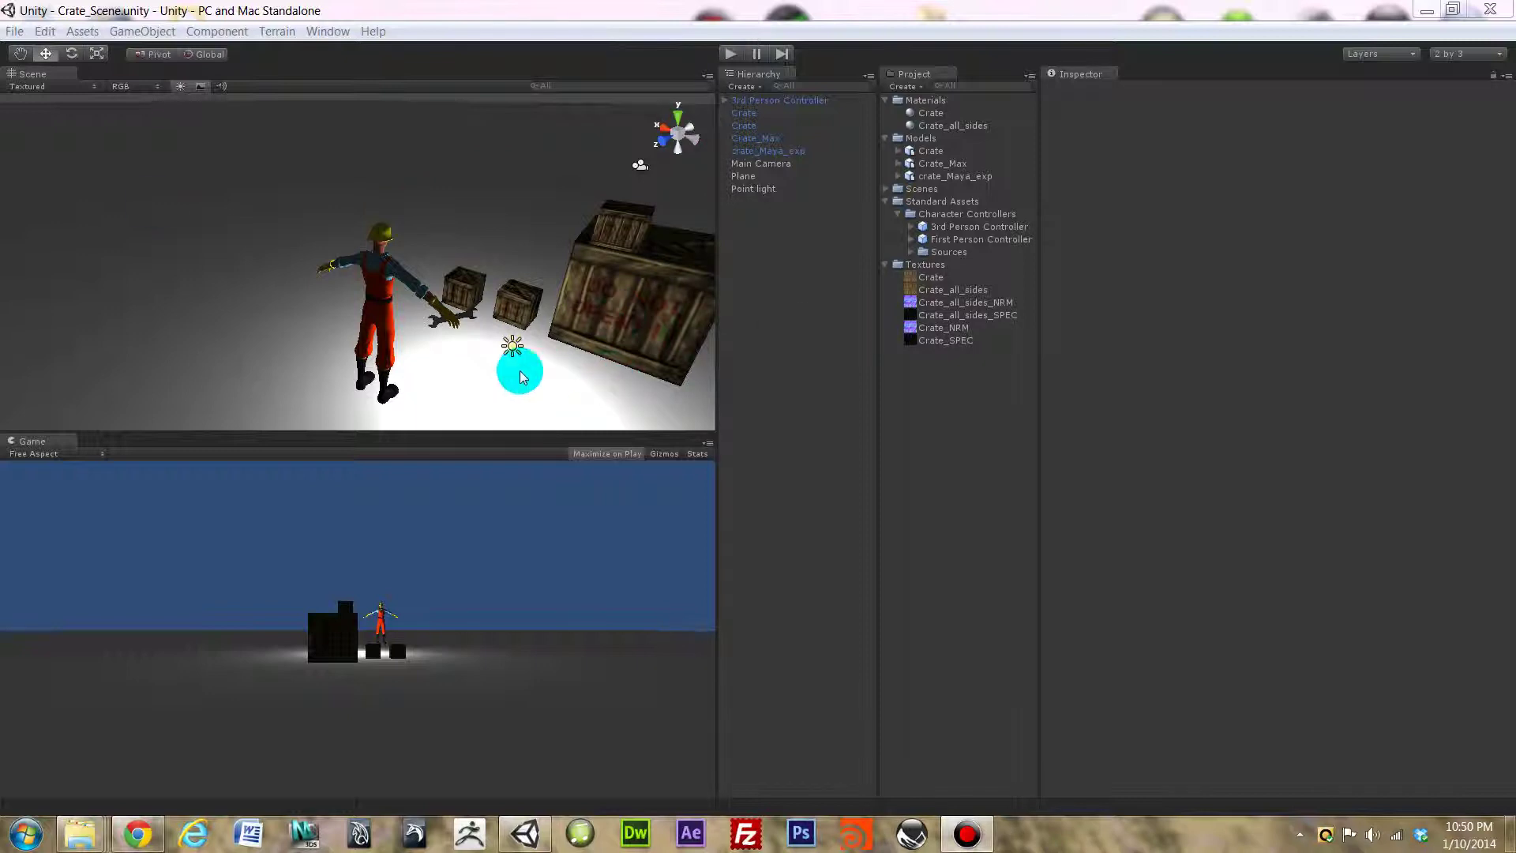
Start a new project and open the folder browser for choosing its location.
left_click(18, 32)
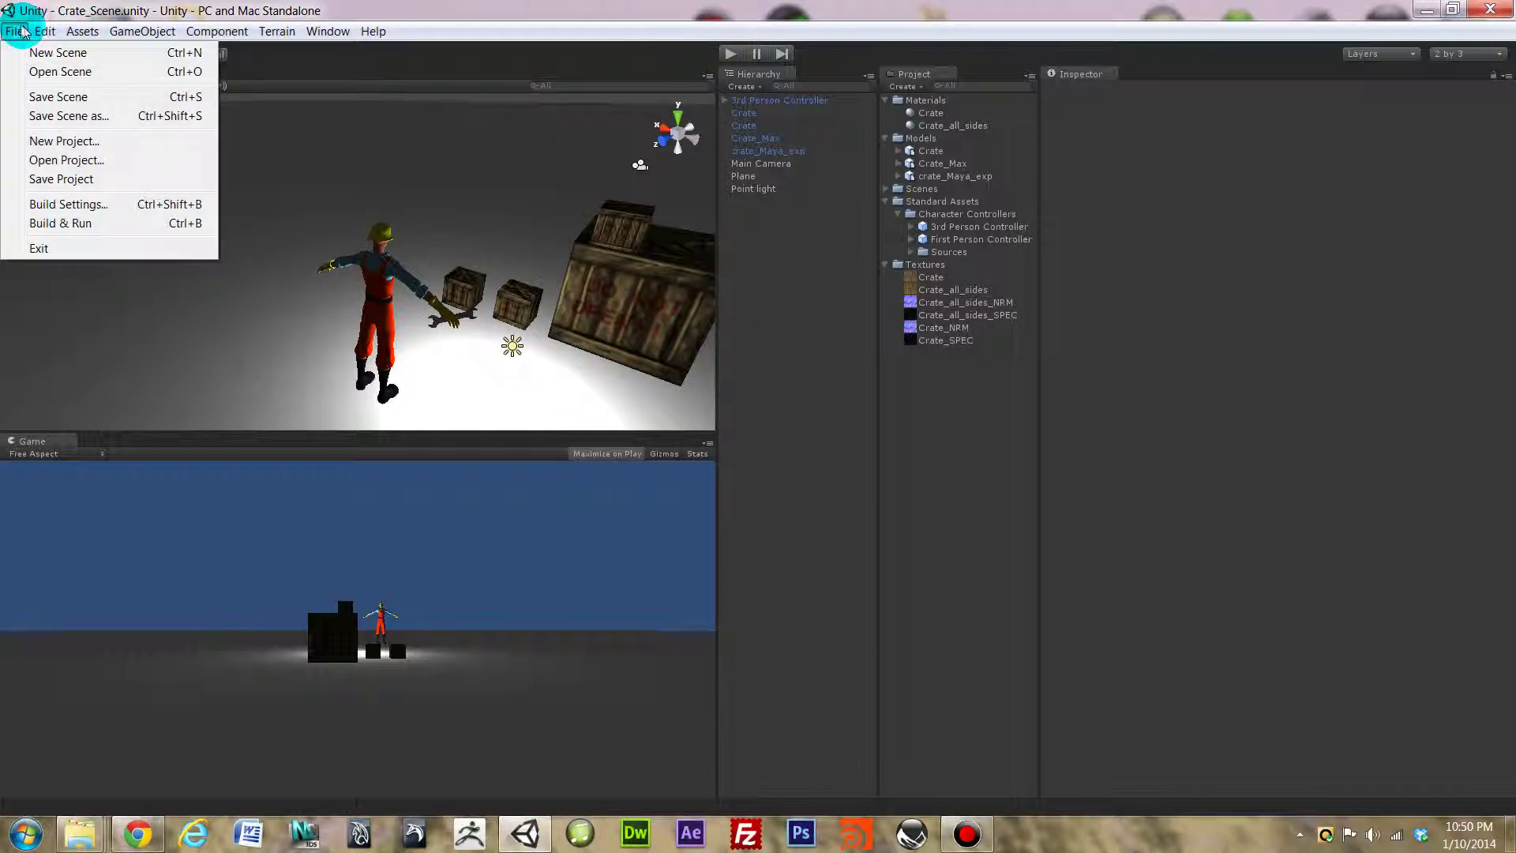
left_click(47, 141)
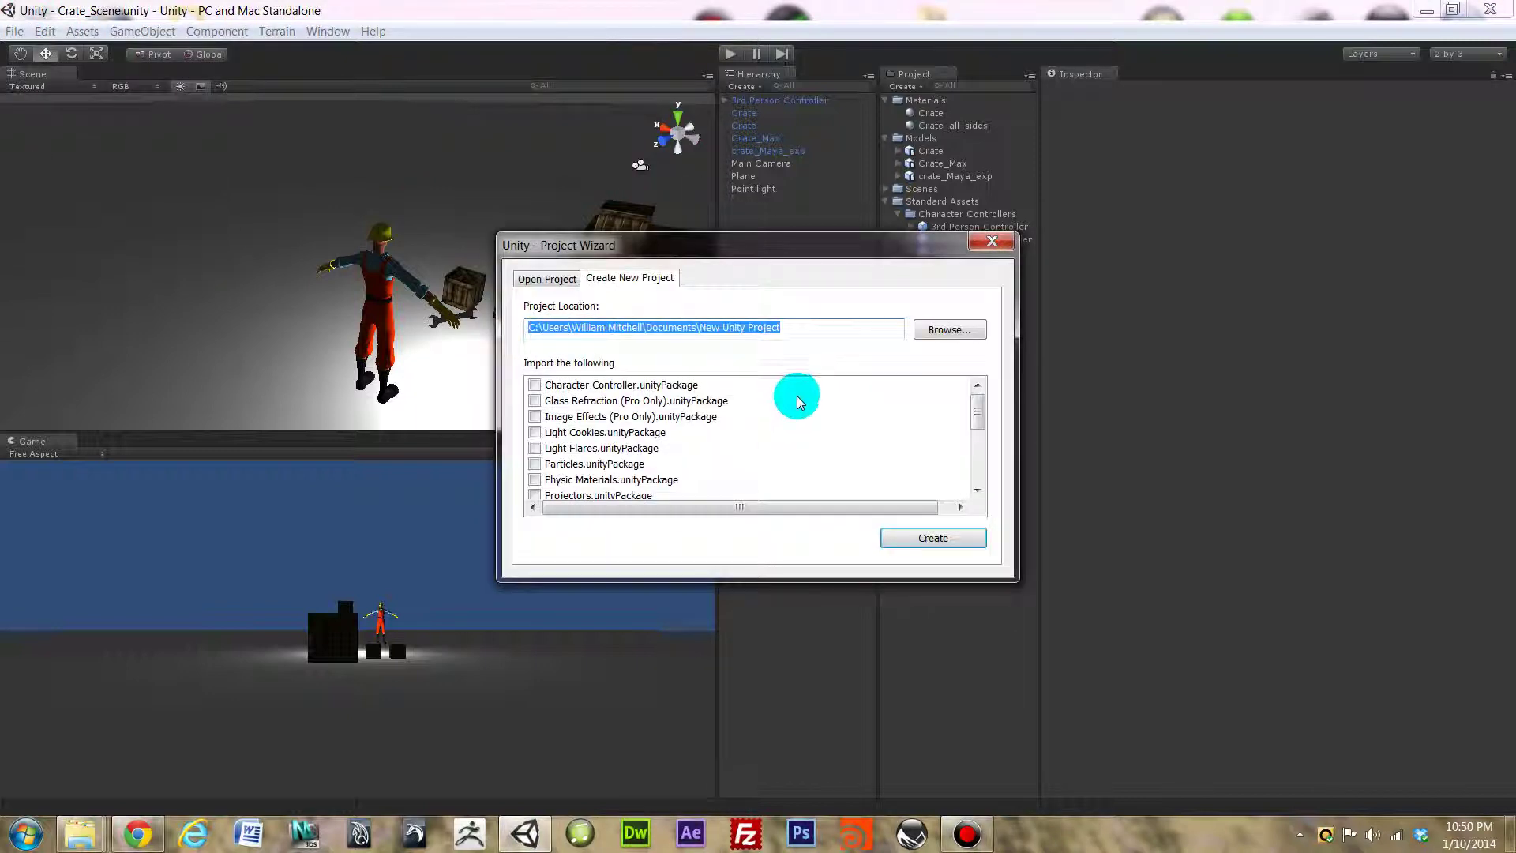
left_click(949, 329)
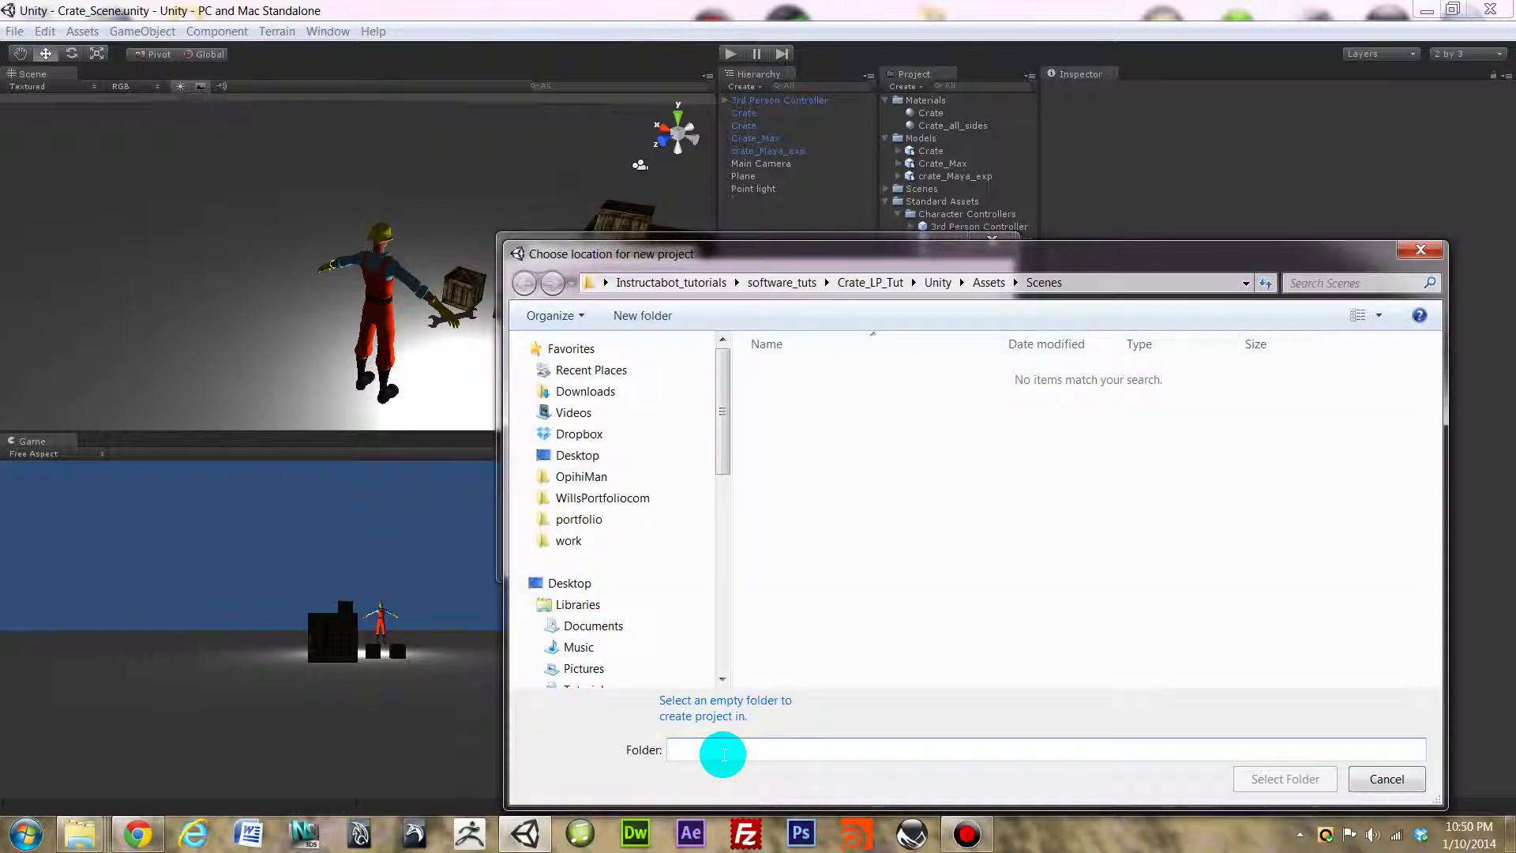
Navigate to the Crate_LP_Tut folder inside Instructabot_tutorials\software_tuts by entering its path without the Textures subfolder.
type("C:\\Users\\William Mitchell\\Desktop\\Instructabot_tutorials\\software_tuts\\Crate_LP_Tut\\Textures")
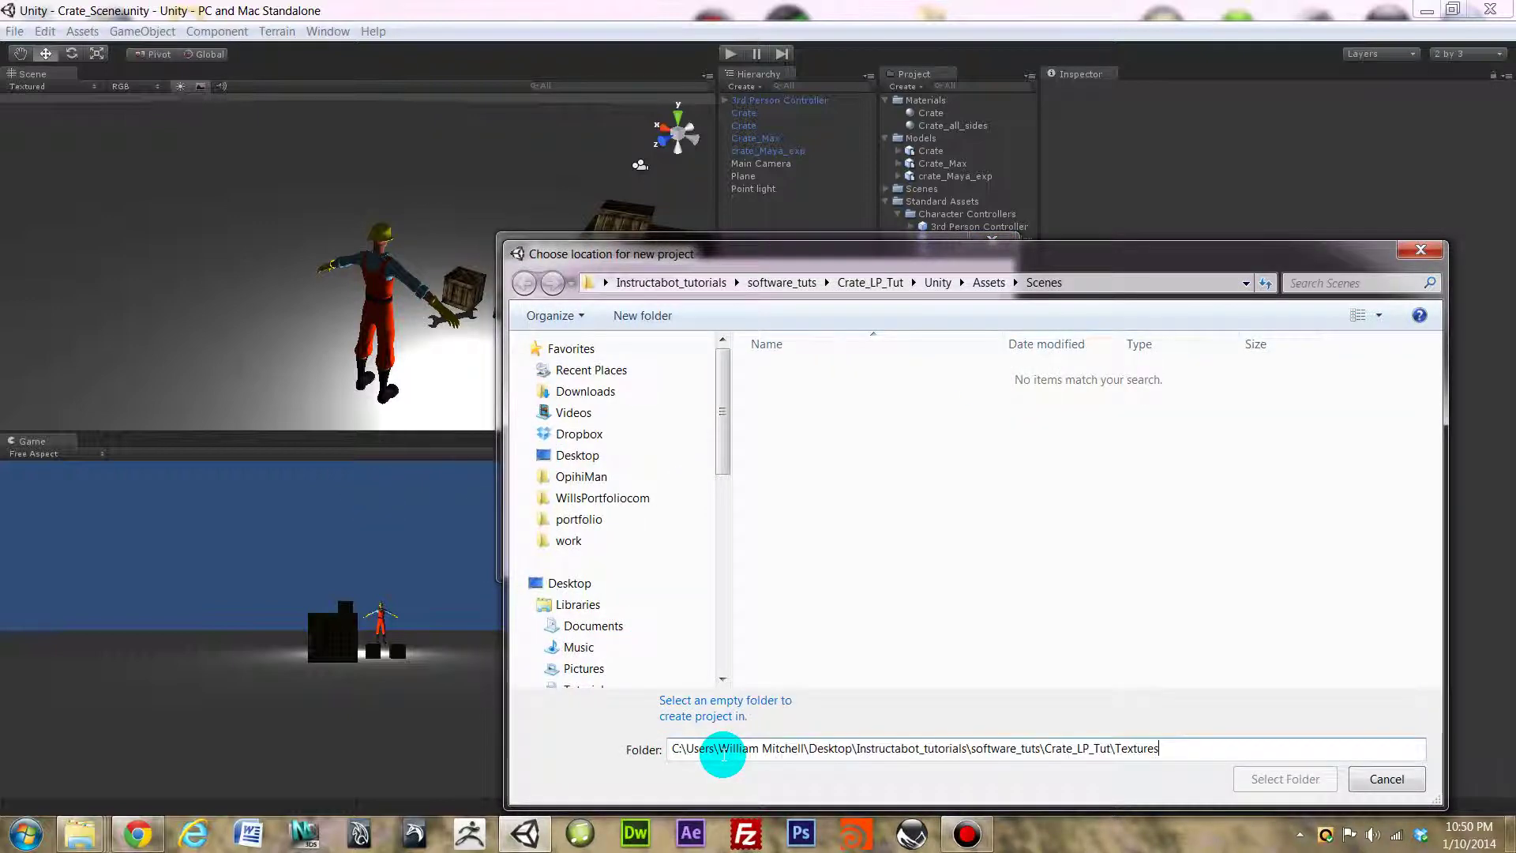
key("BackSpace")
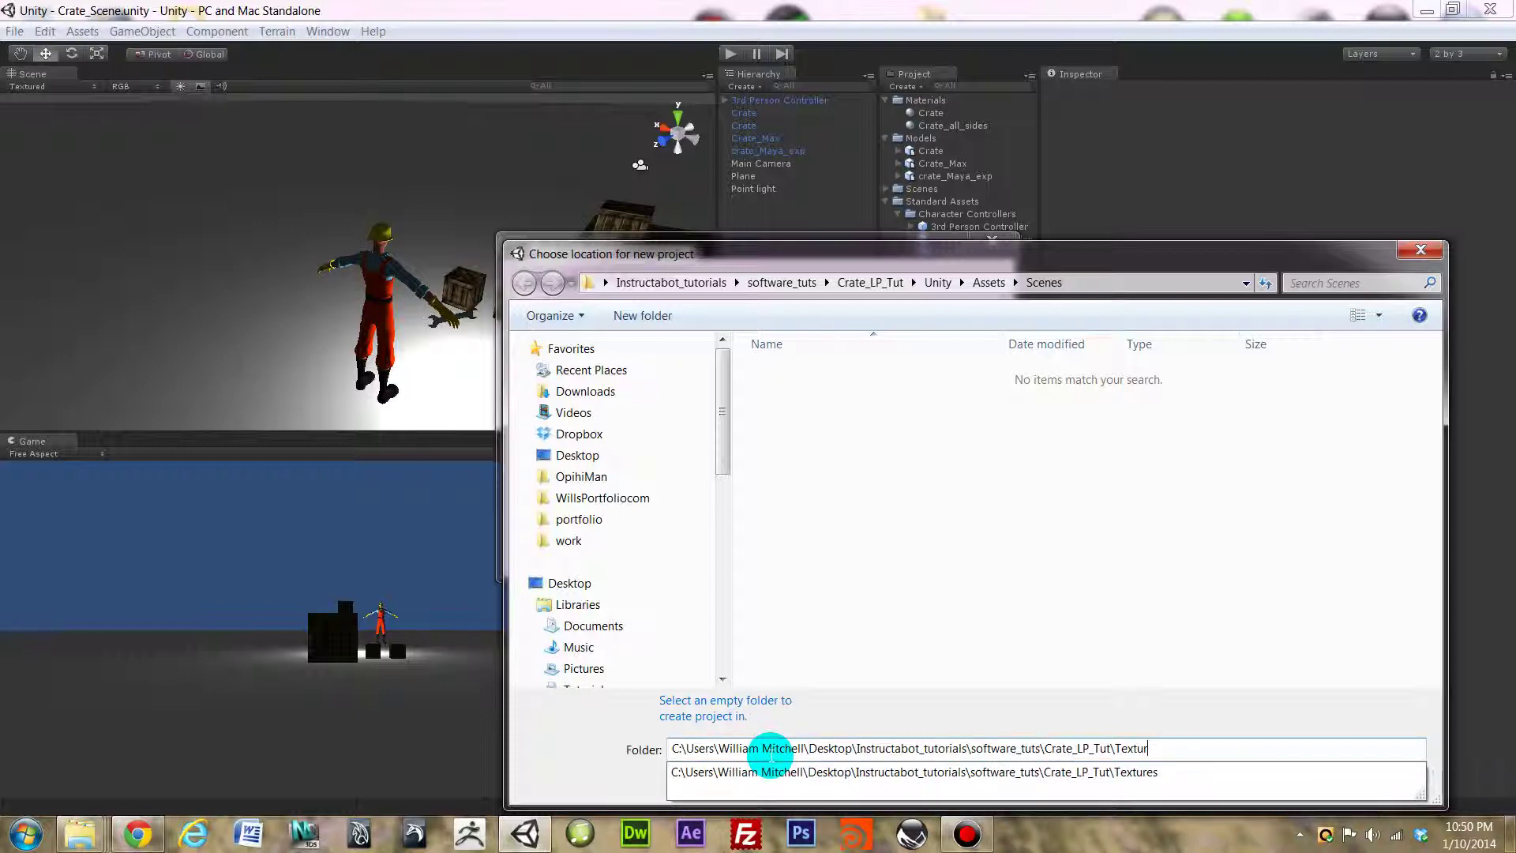
key("BackSpace")
key("BackSpace")
key("BackSpace")
key("BackSpace")
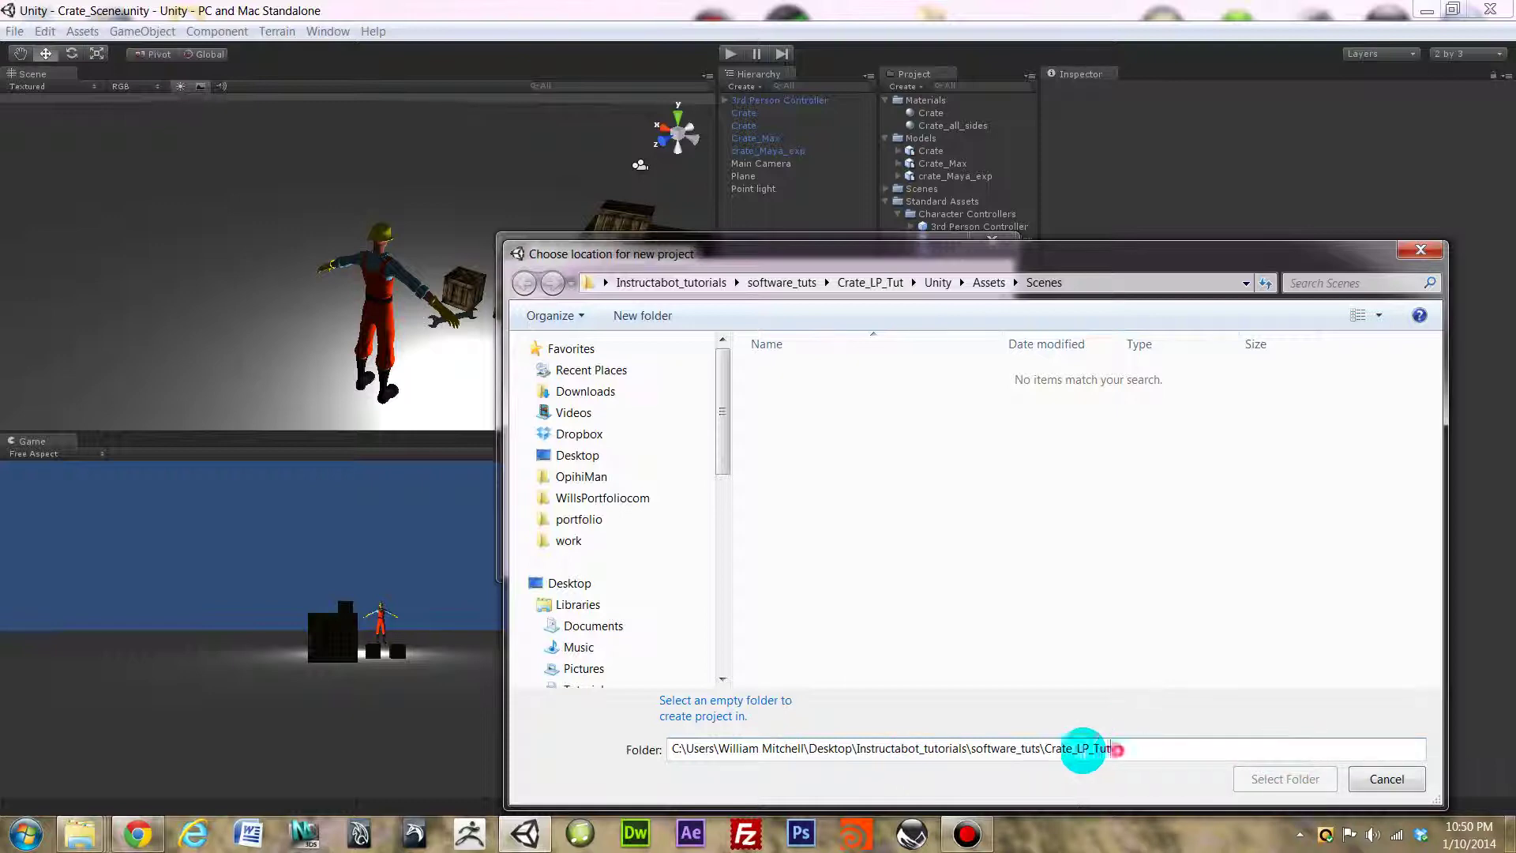
left_click_drag(1079, 750, 507, 568)
key("ctrl+c")
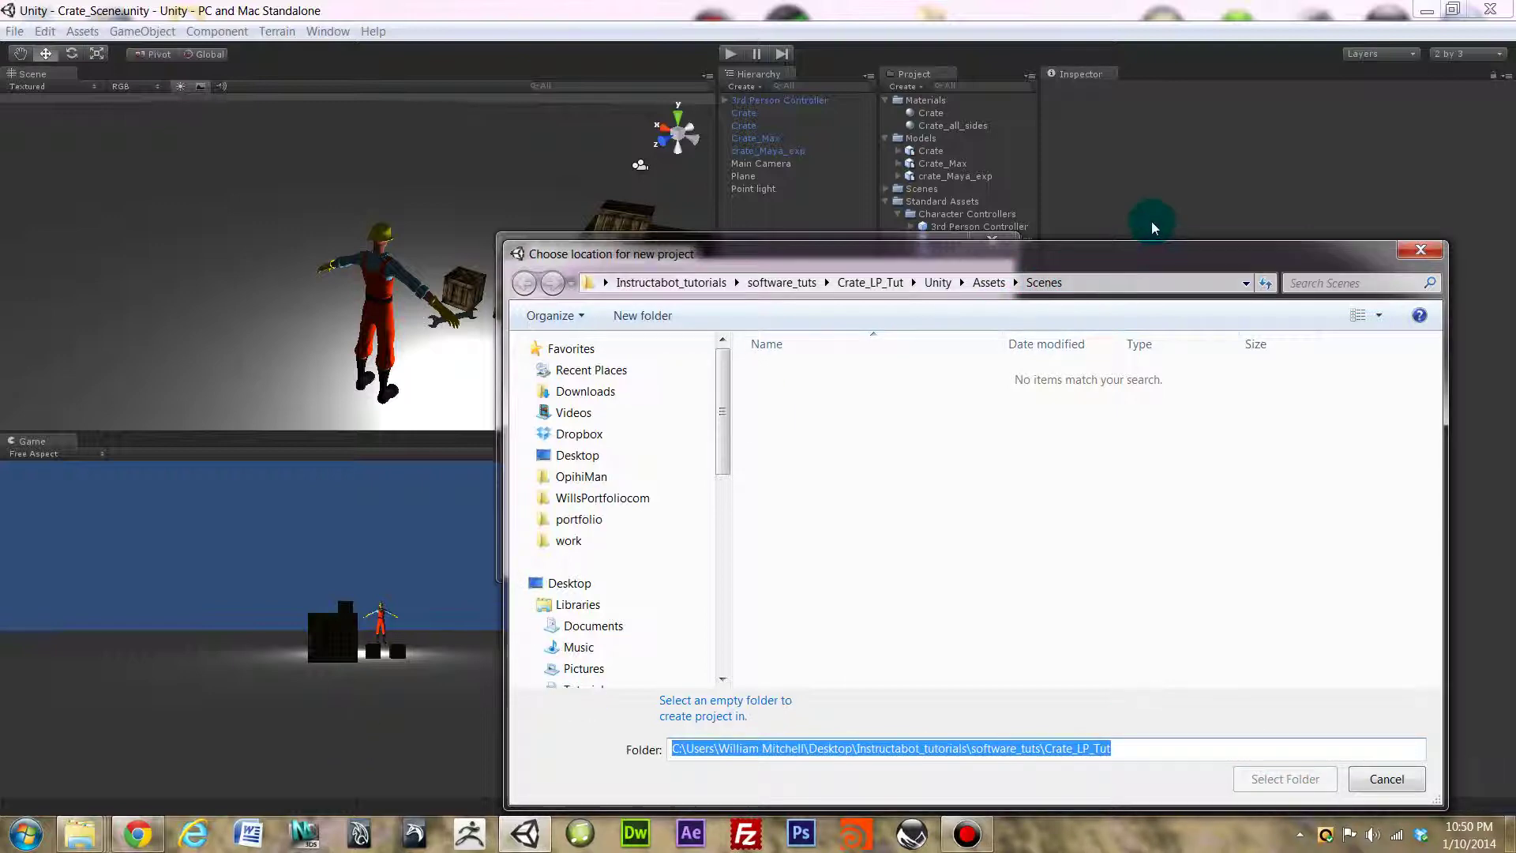
left_click(1146, 282)
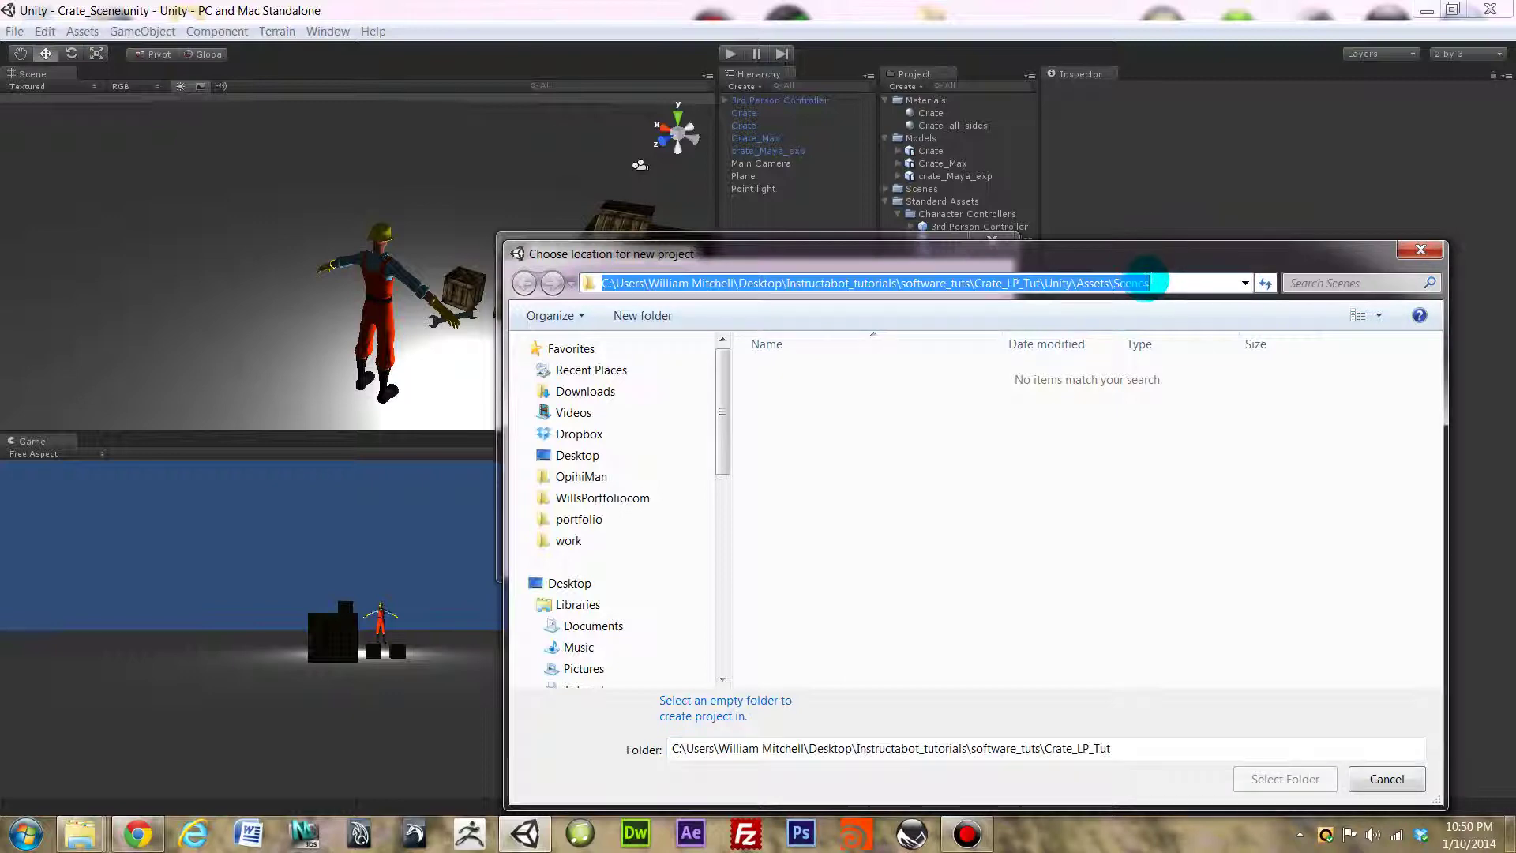
key("ctrl+v")
key("Return")
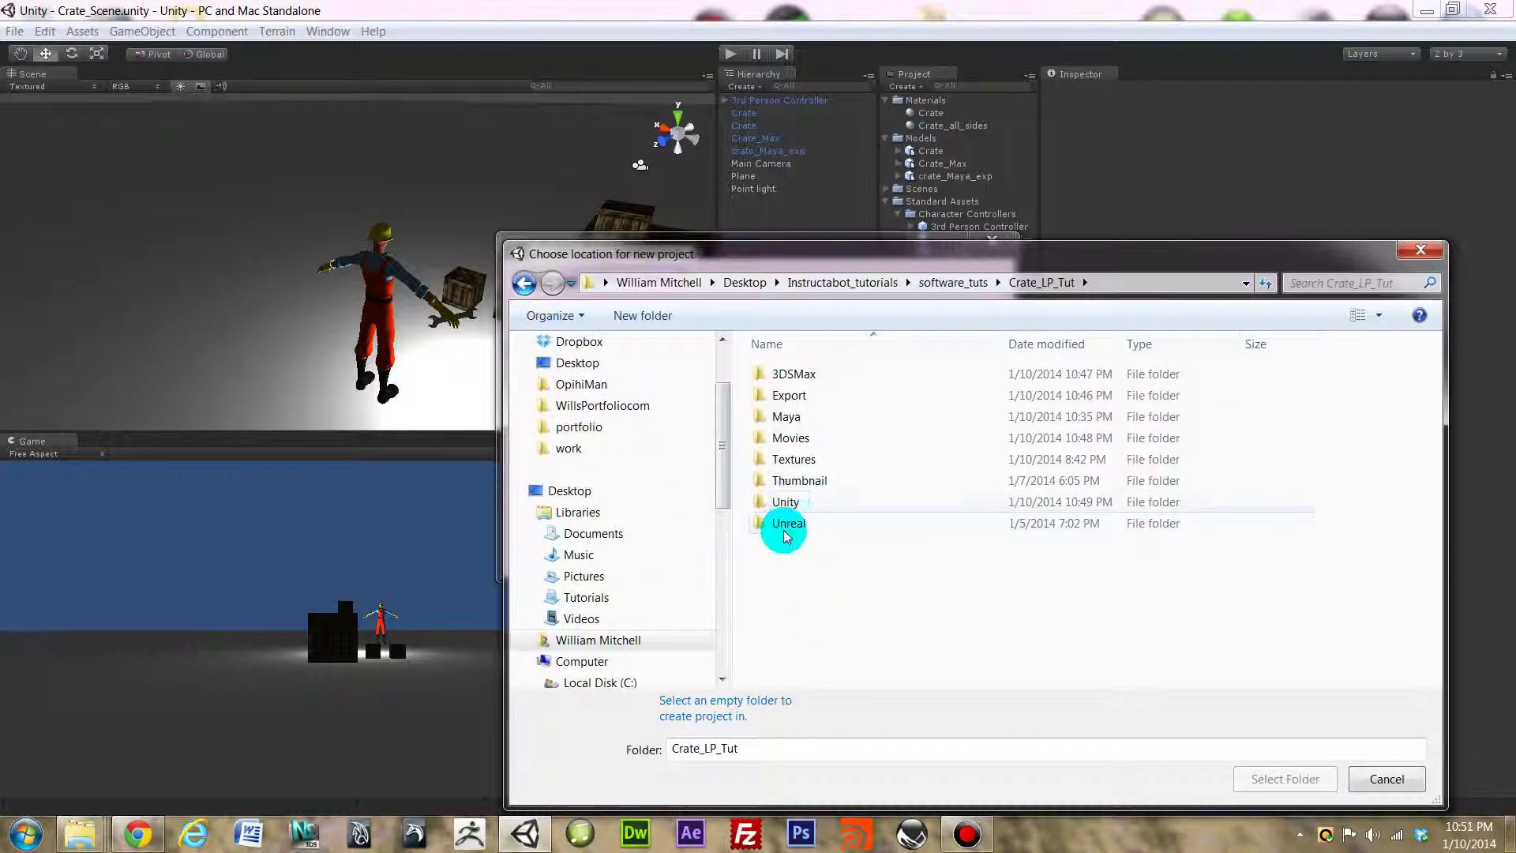
Create a folder named Unity_Tut inside Crate_LP_Tut and choose it as the project location.
right_click(761, 562)
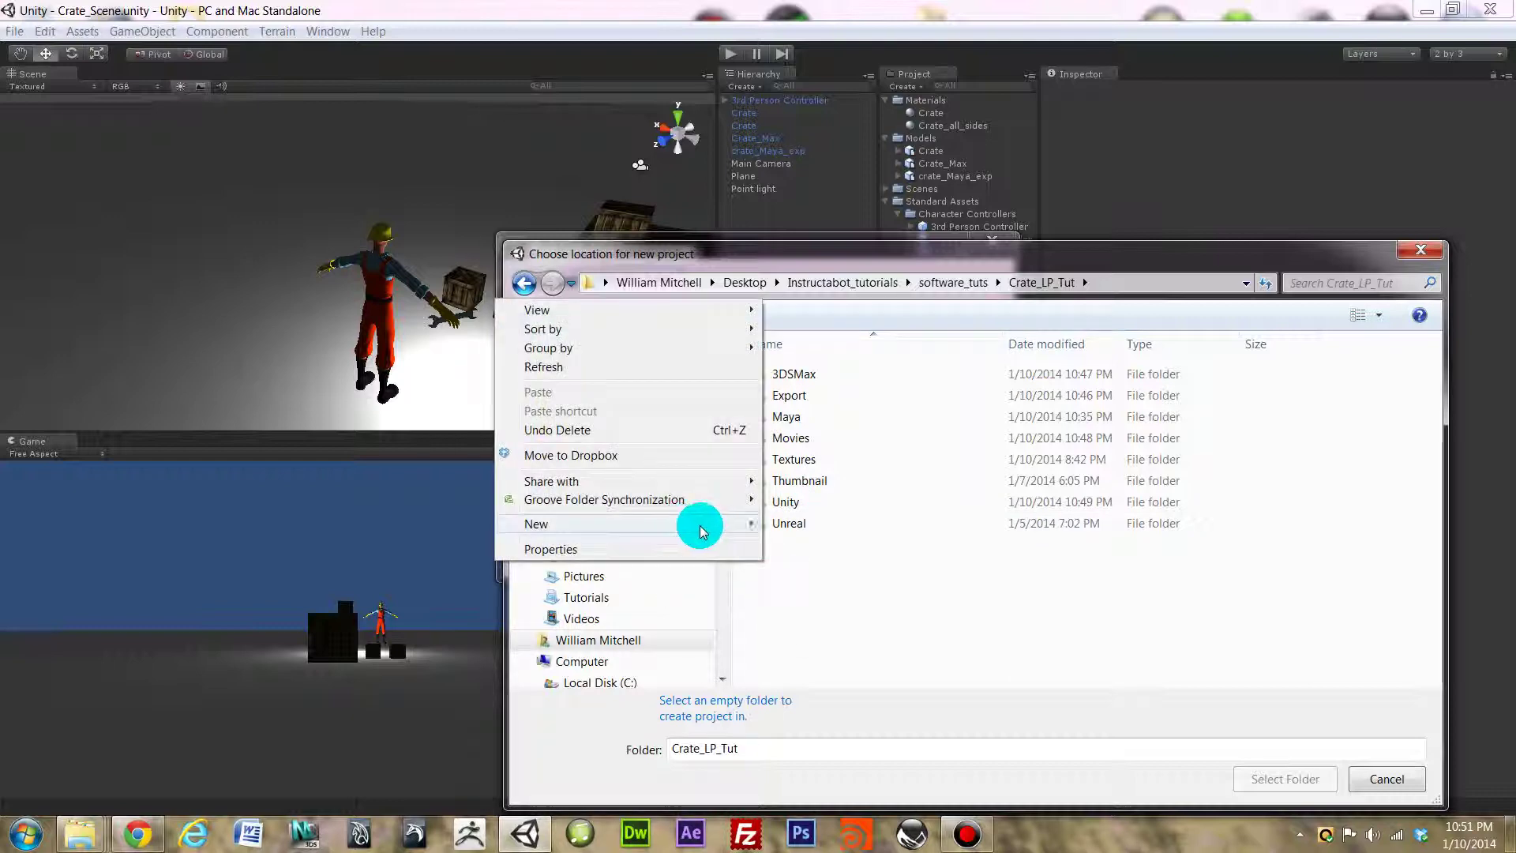
mouse_move(701, 528)
left_click(268, 189)
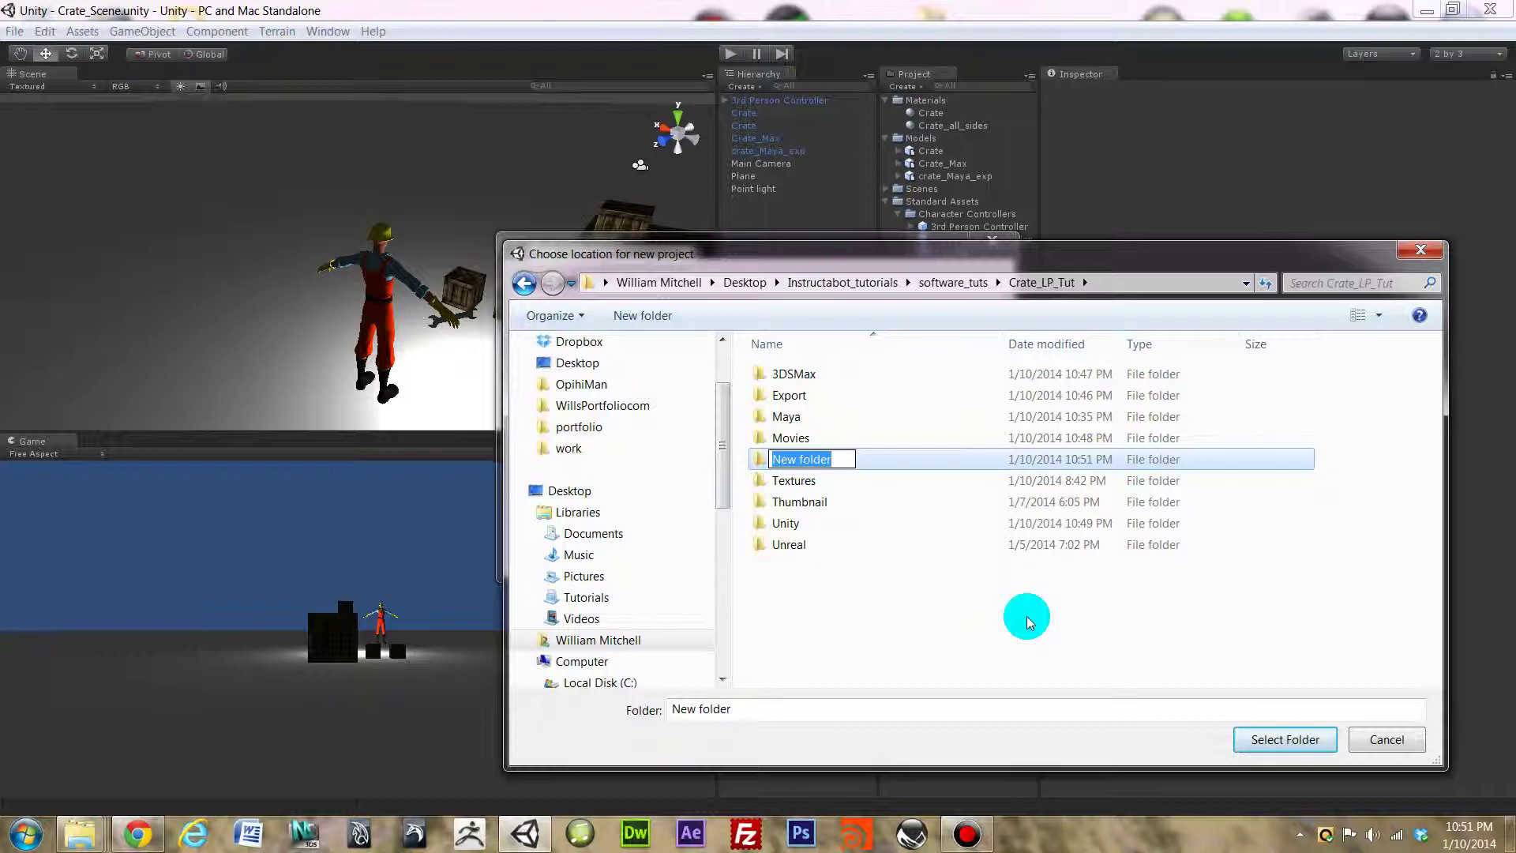
type("Unity_Tut")
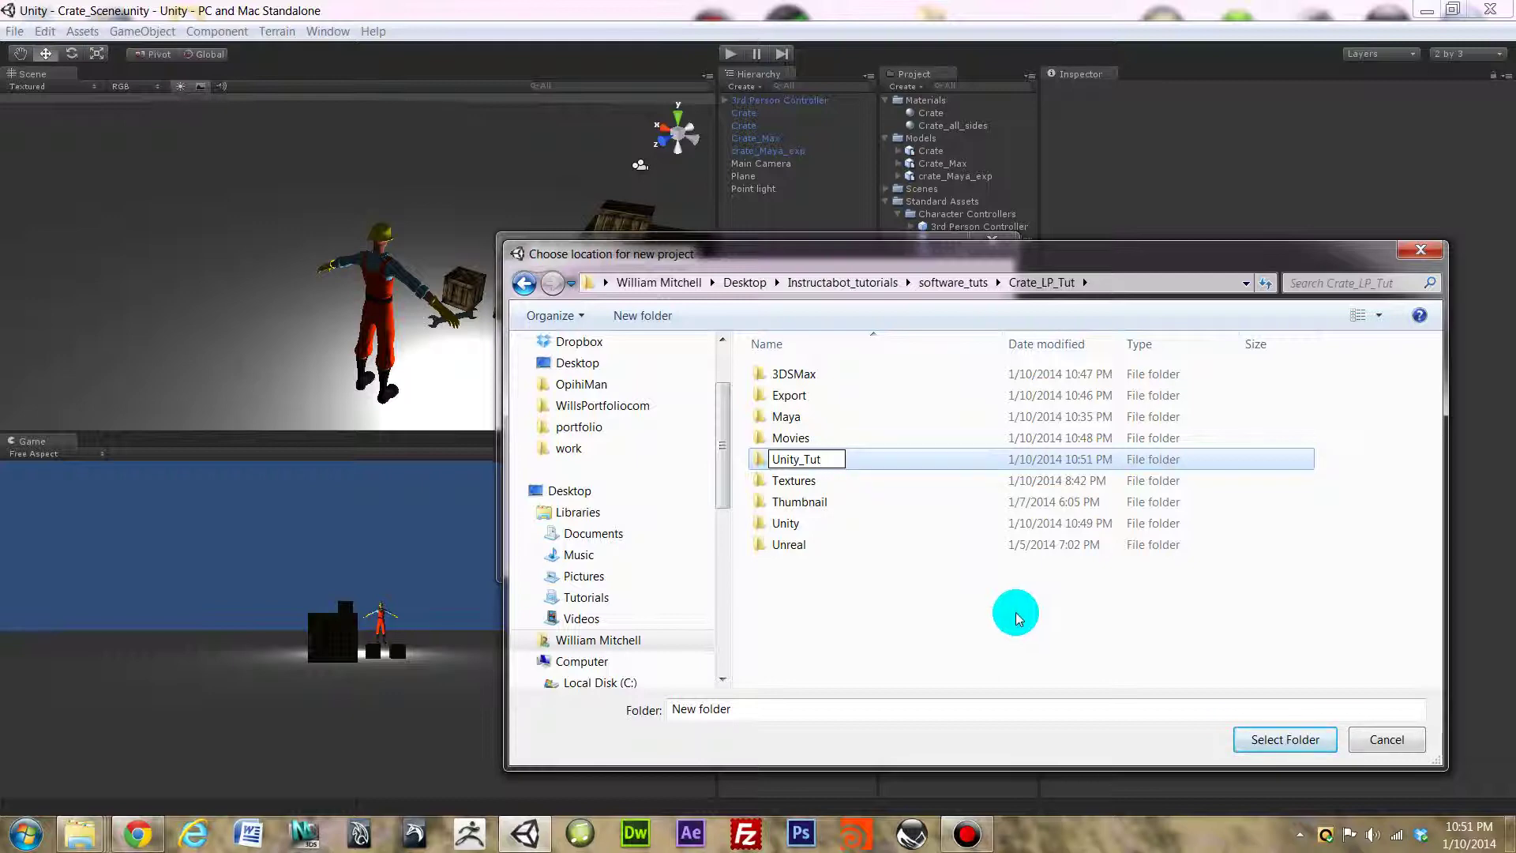
left_click(954, 666)
left_click(811, 524)
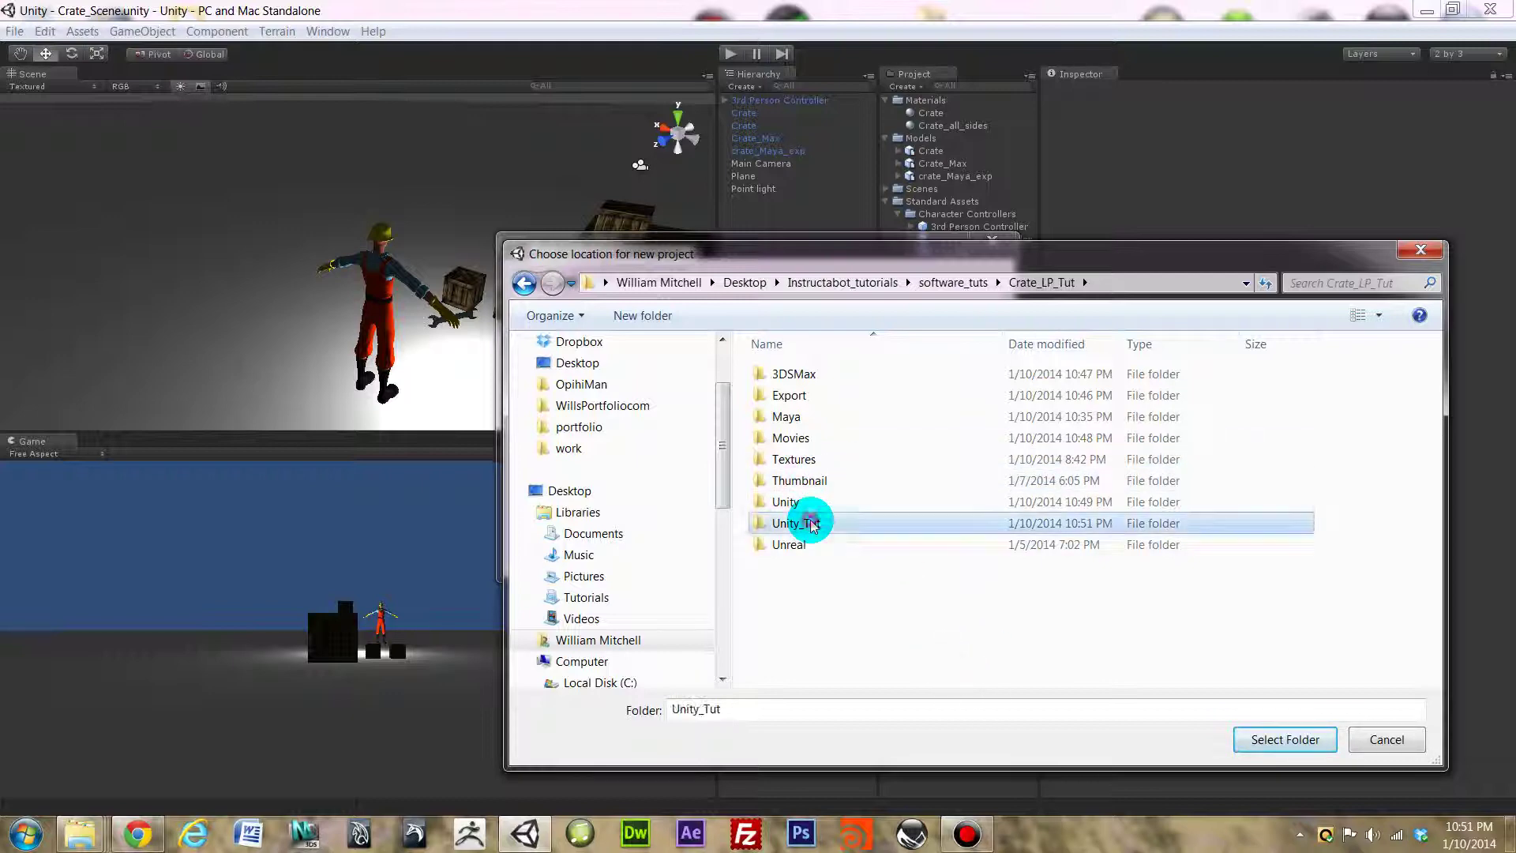
left_click(832, 670)
left_click(847, 525)
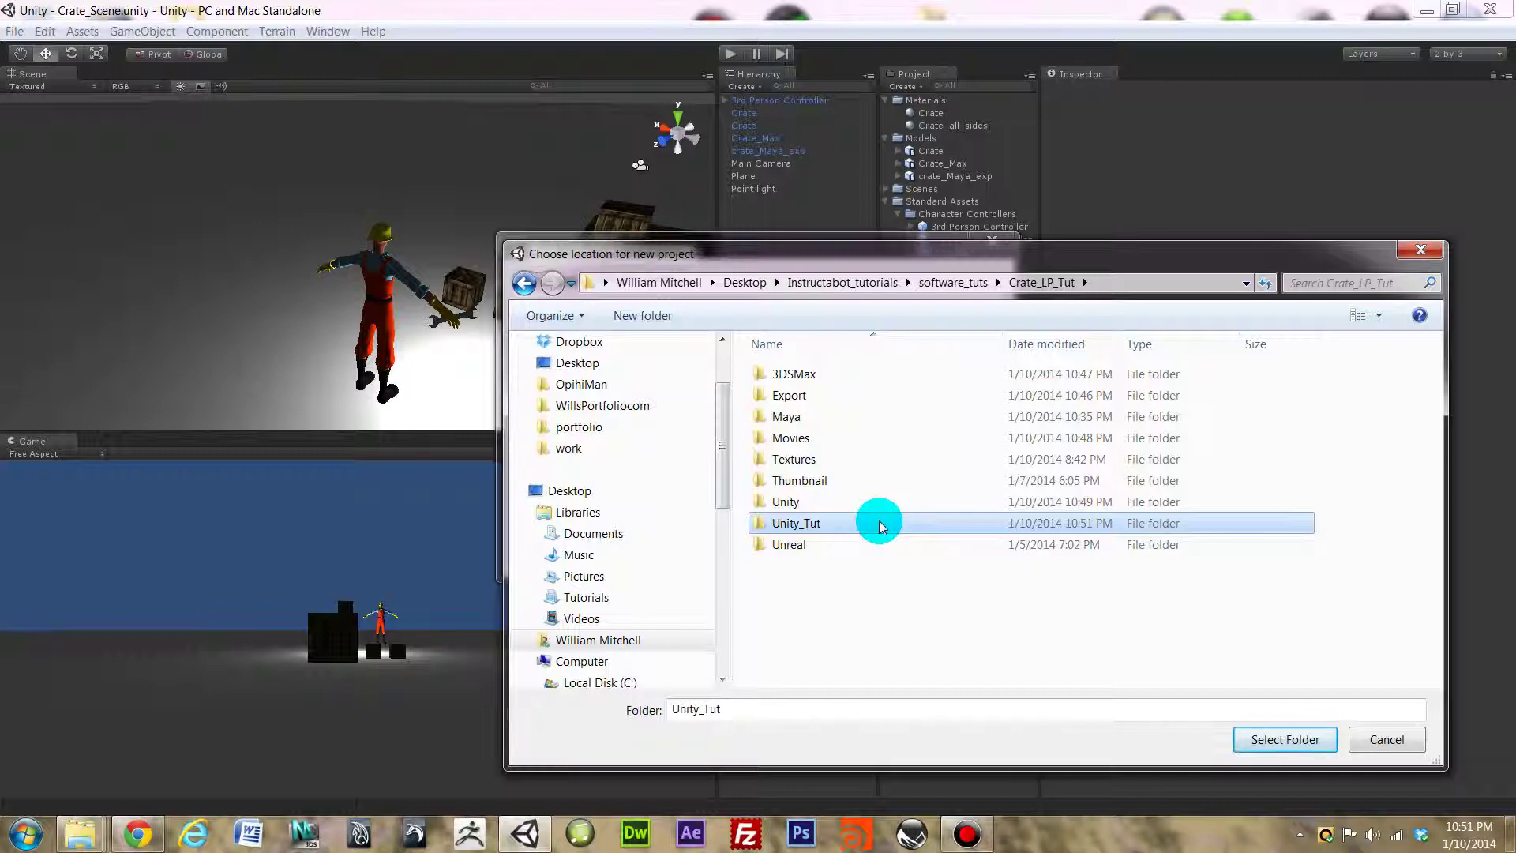
left_click(1284, 742)
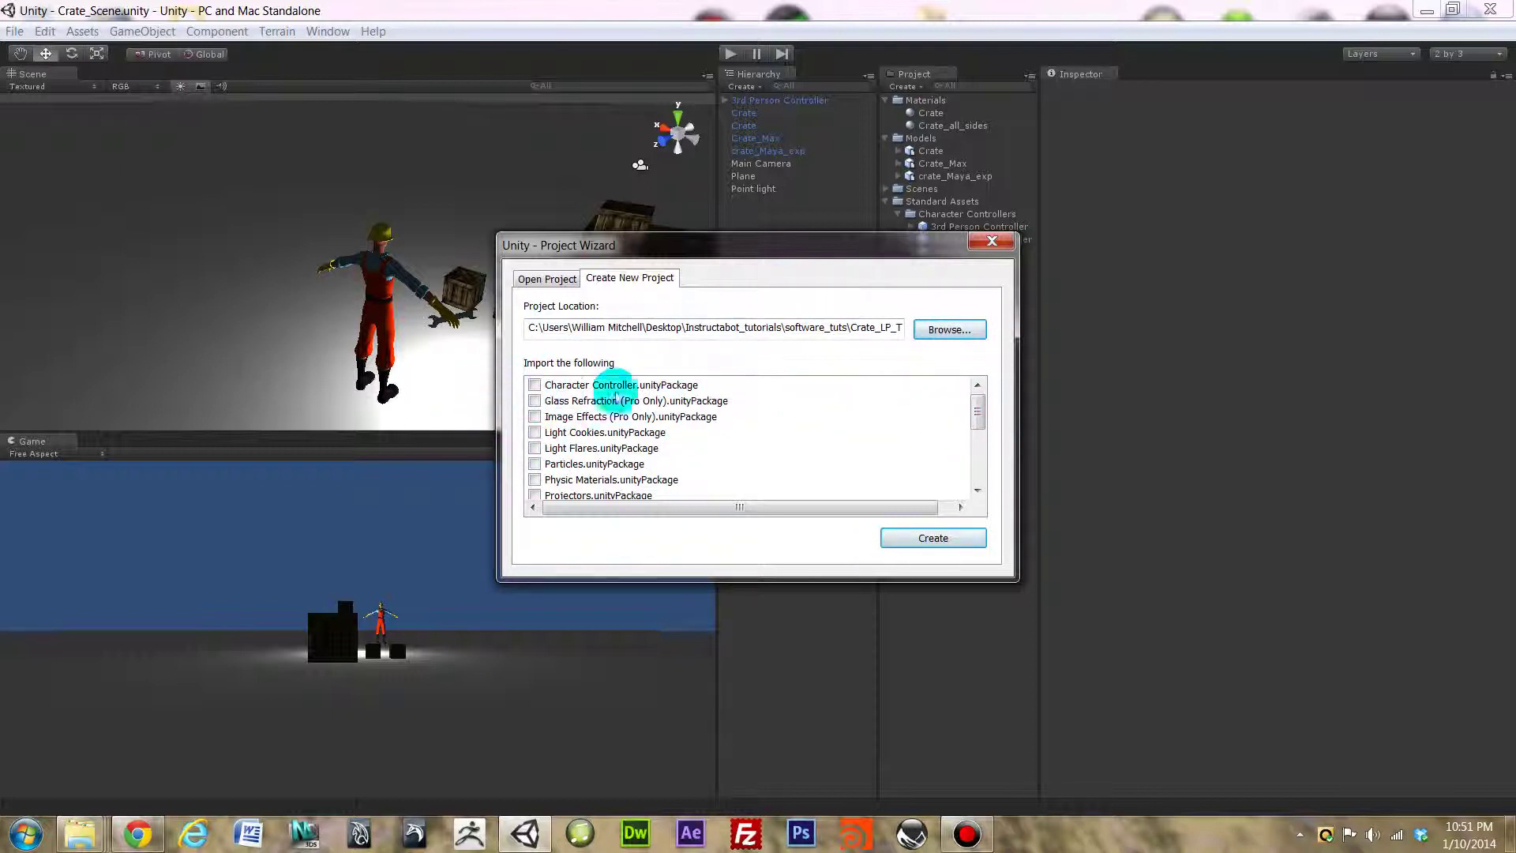
Create the project with the Character Controller package included and dismiss the welcome window.
mouse_move(978, 409)
left_mouse_down()
mouse_move(991, 488)
mouse_move(985, 402)
left_mouse_up()
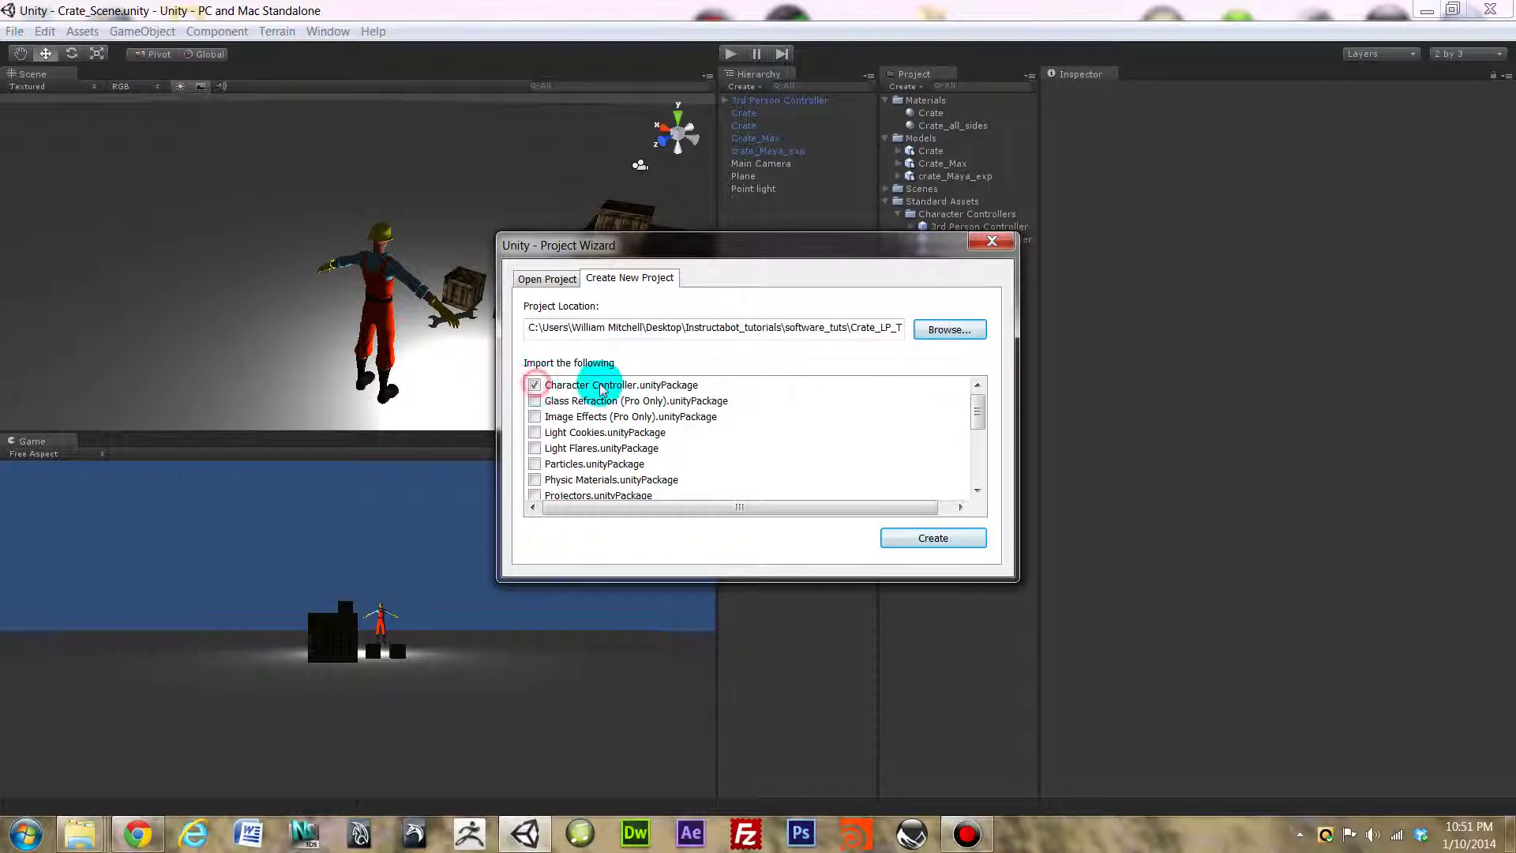
left_click(555, 278)
left_click(596, 280)
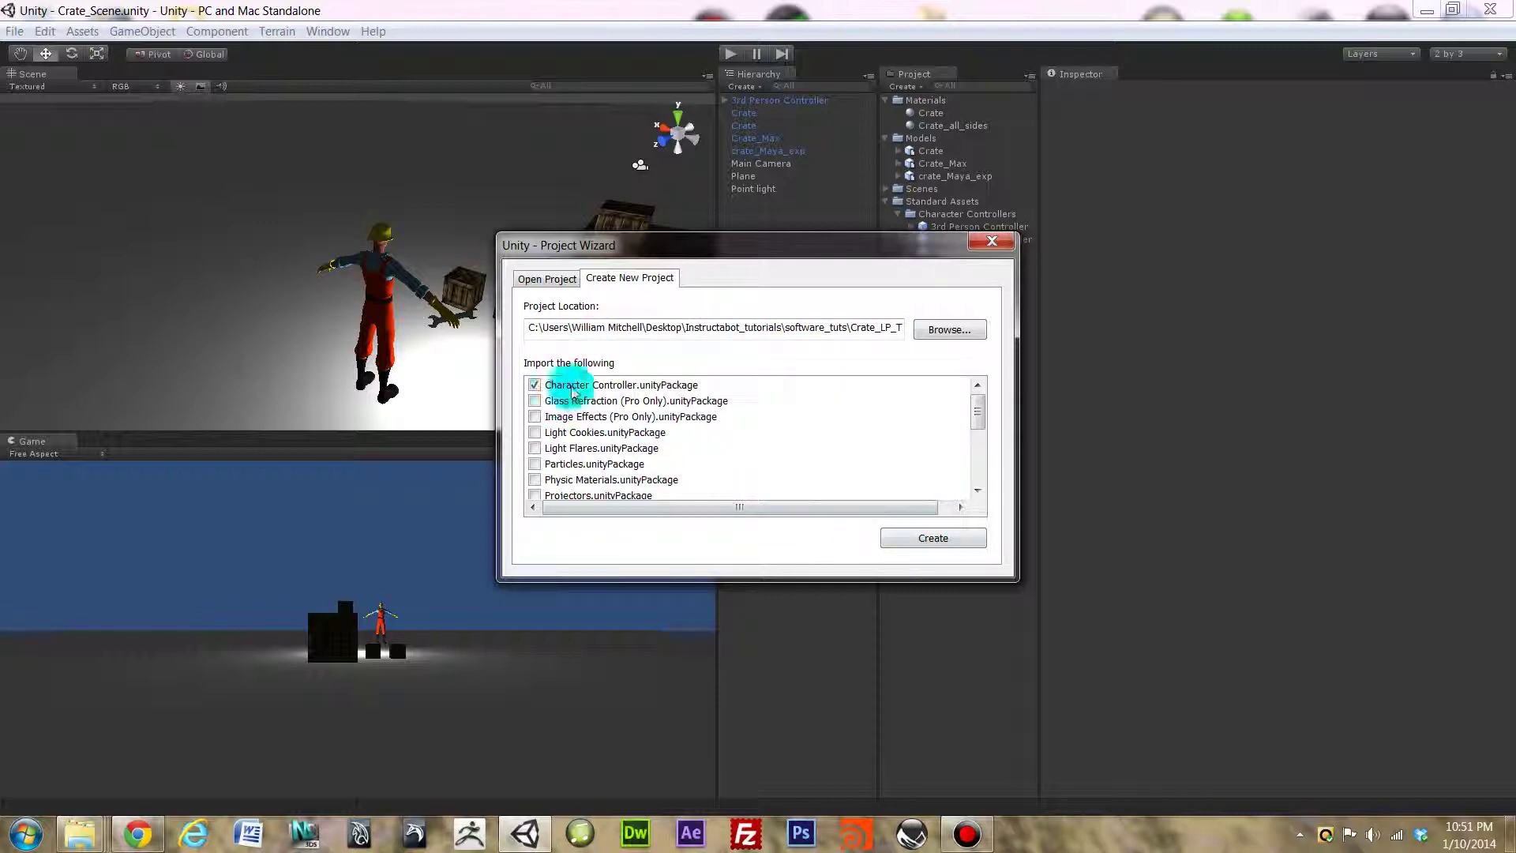
left_click(963, 540)
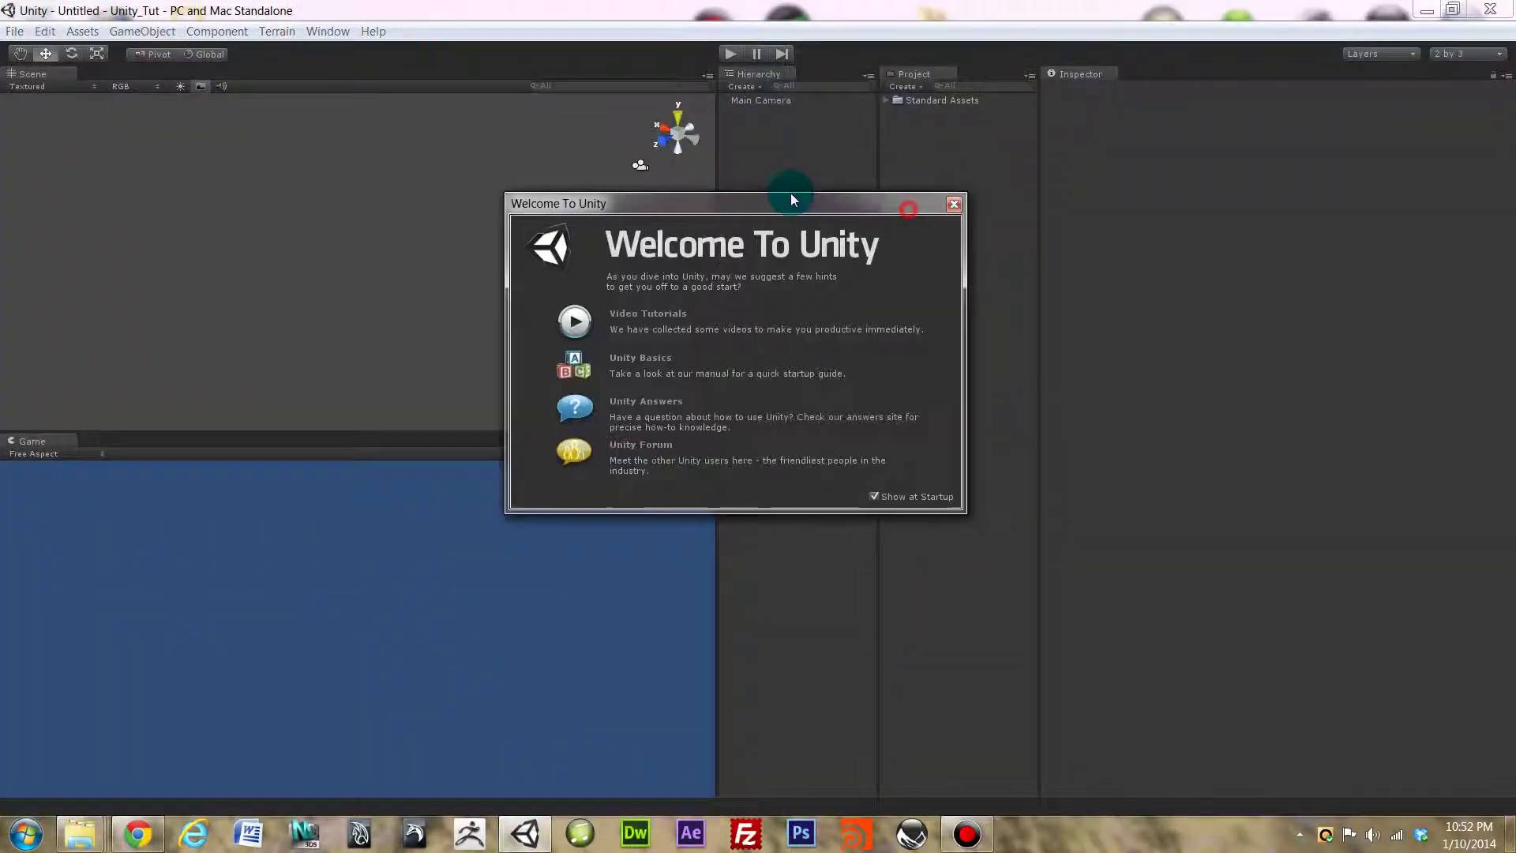
left_click_drag(790, 192, 814, 233)
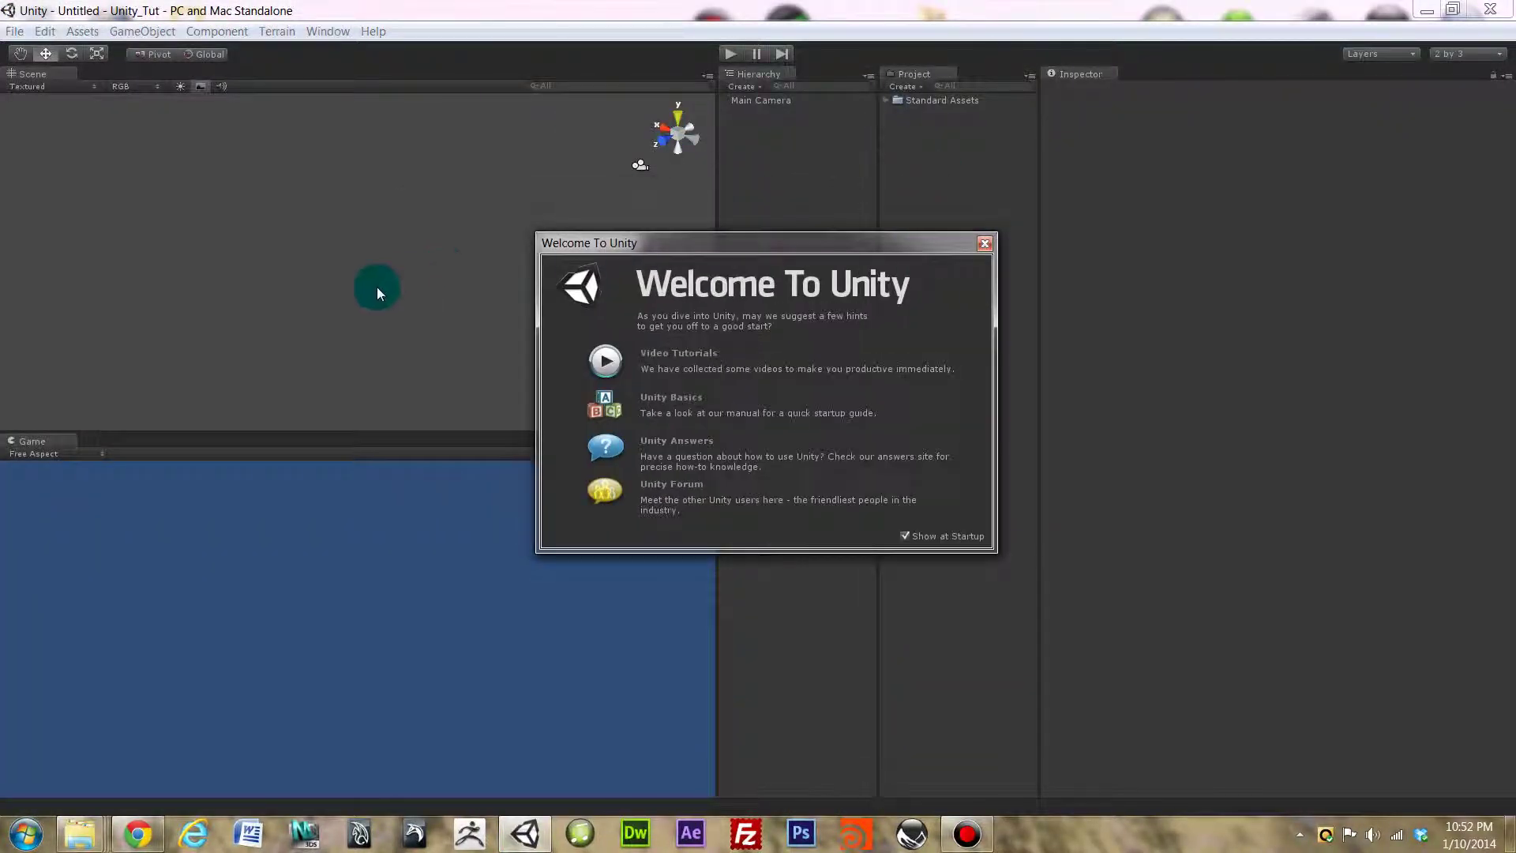
left_click(985, 243)
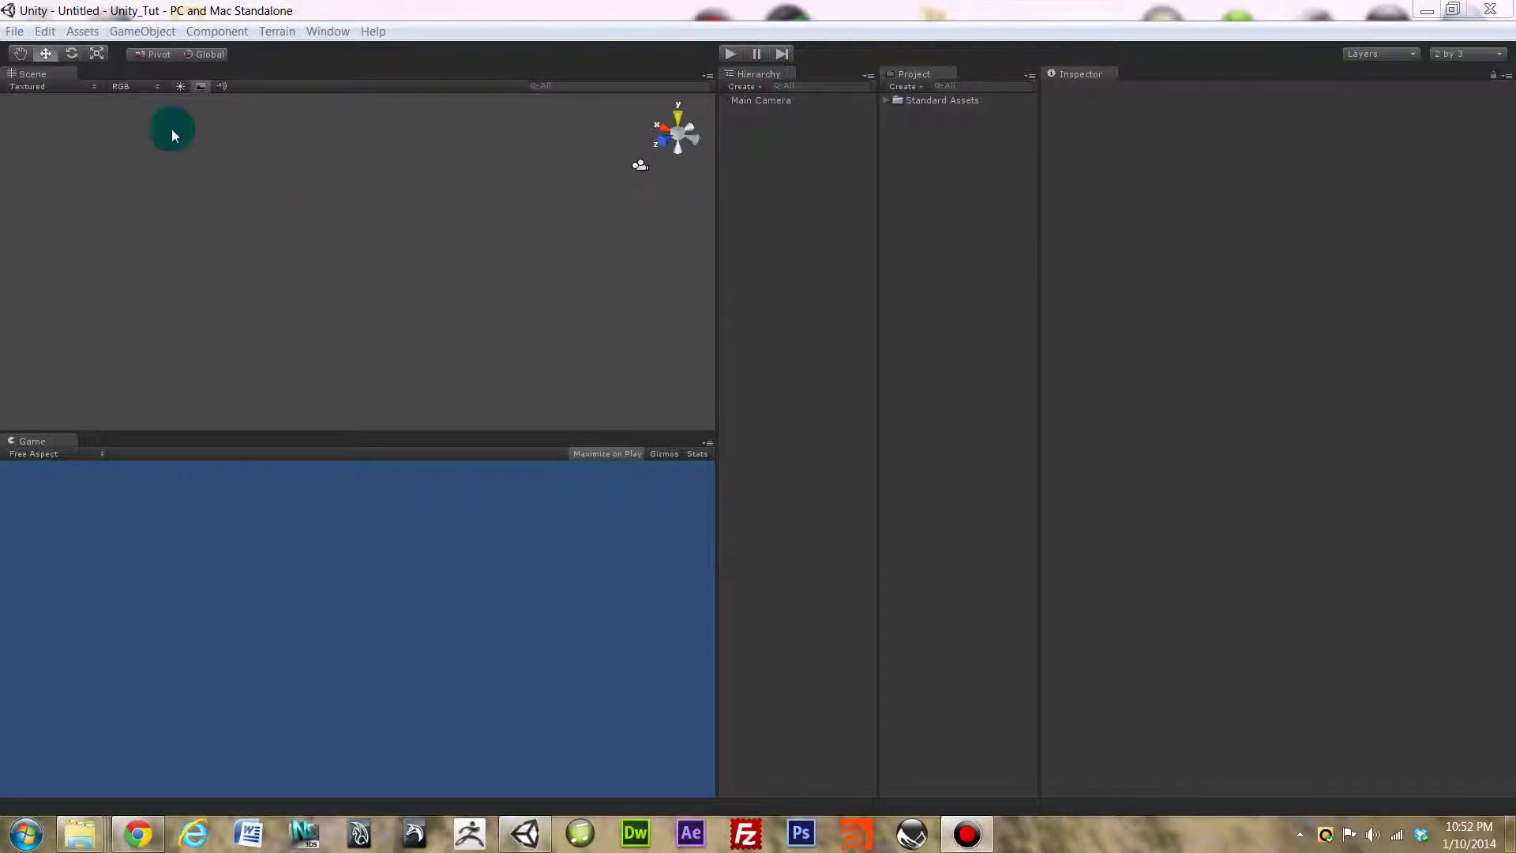
Examine the Character Controllers folder in Standard Assets and the list of packages available for import.
left_click(17, 32)
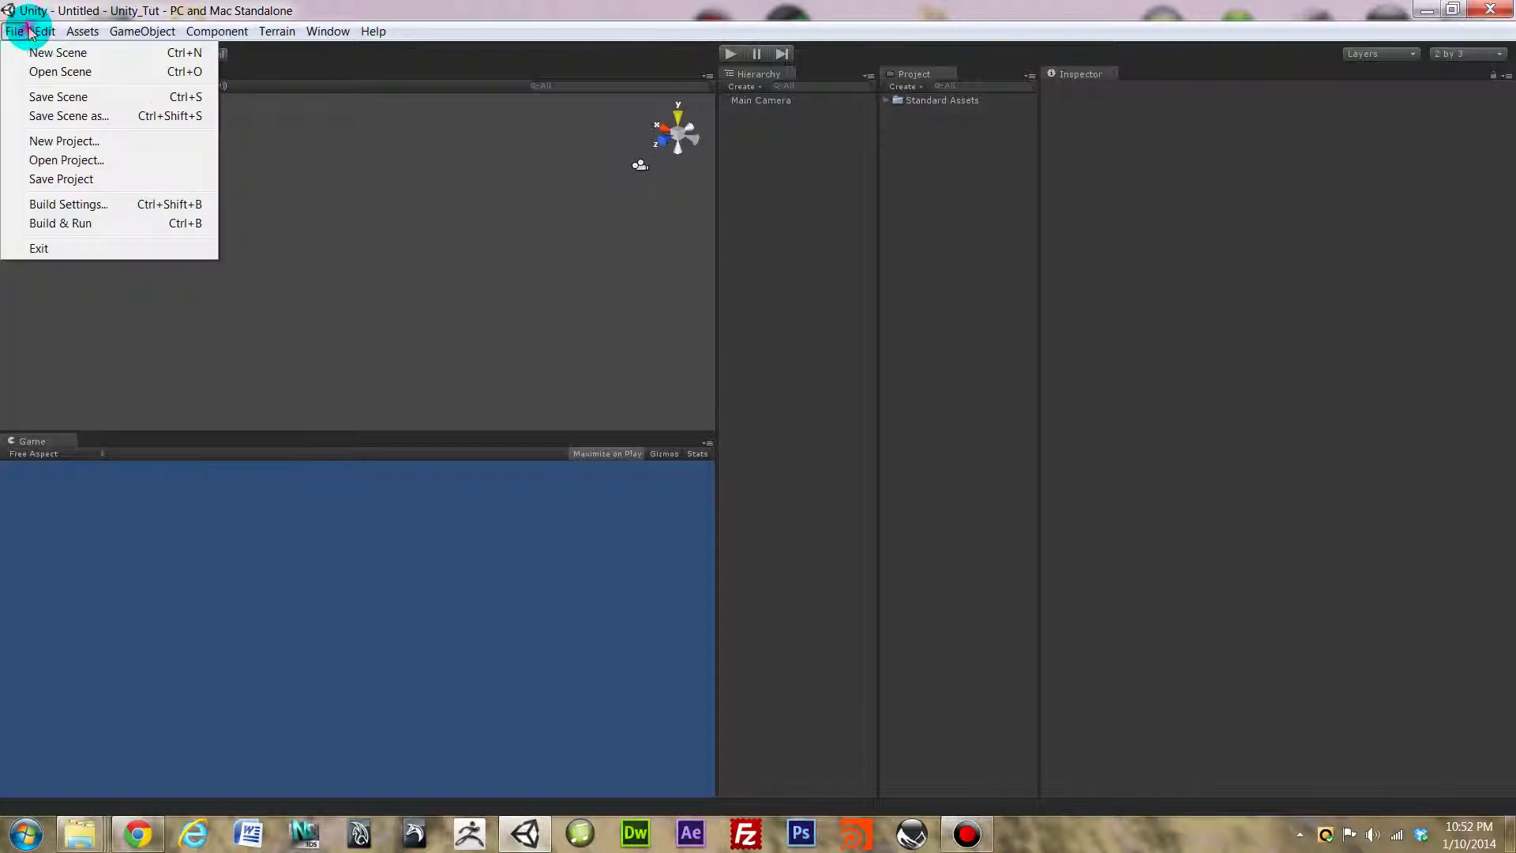
left_click(16, 31)
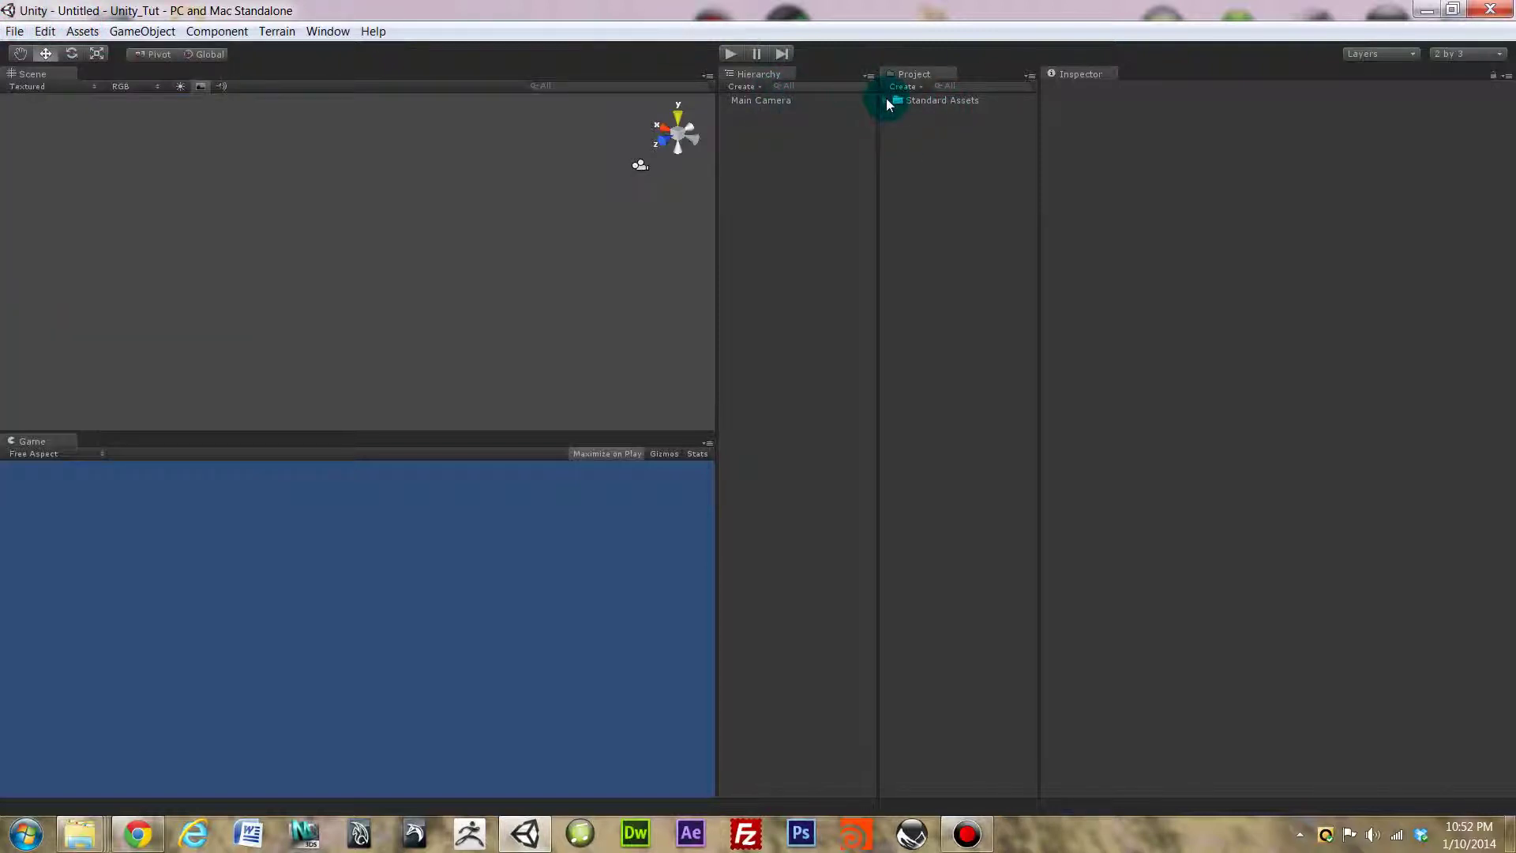
left_click(885, 101)
left_click(899, 114)
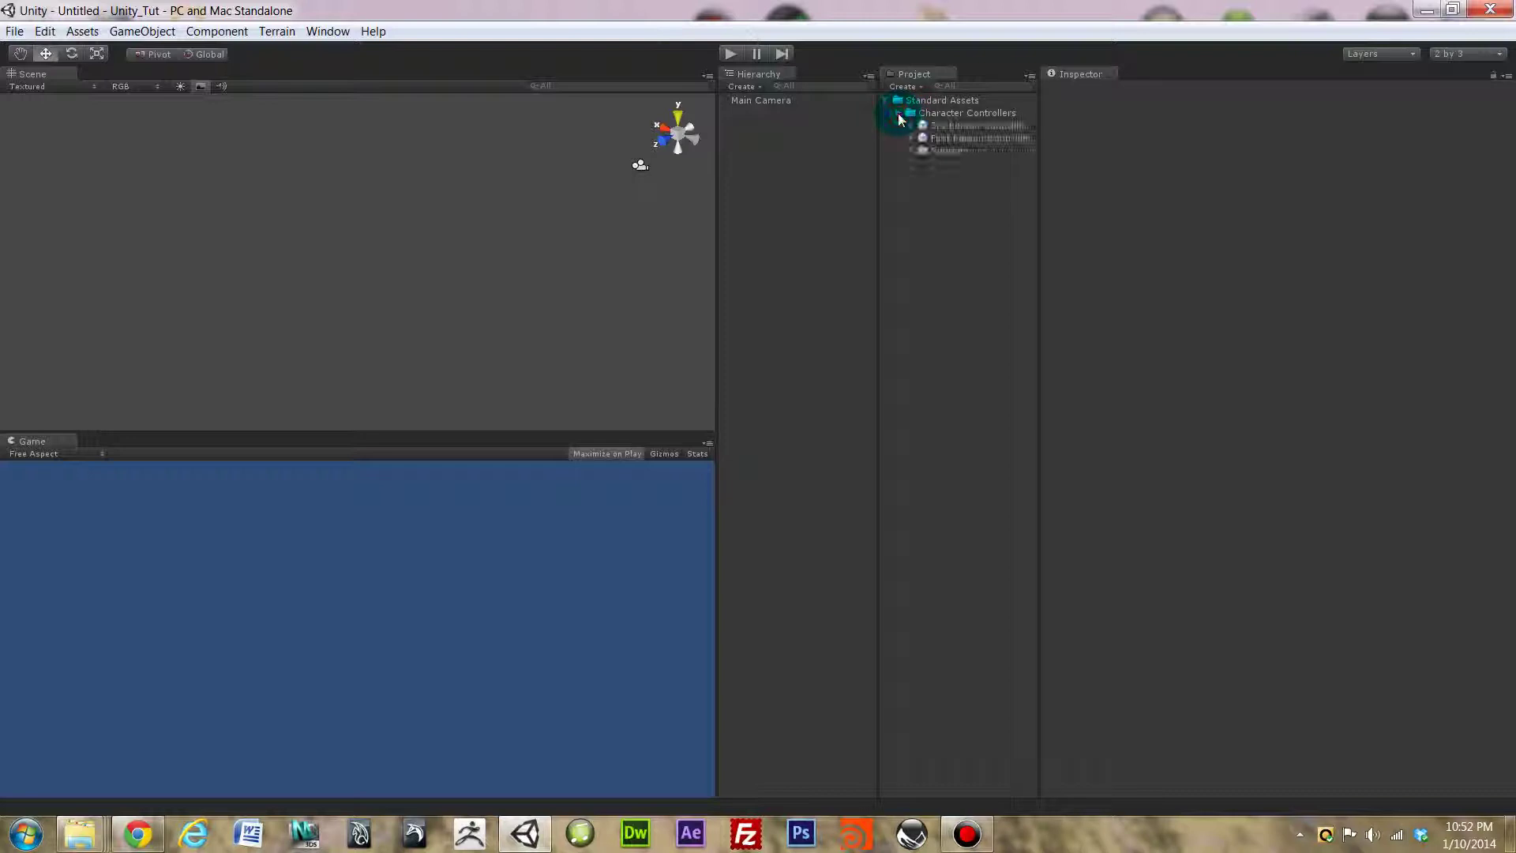
left_click(899, 115)
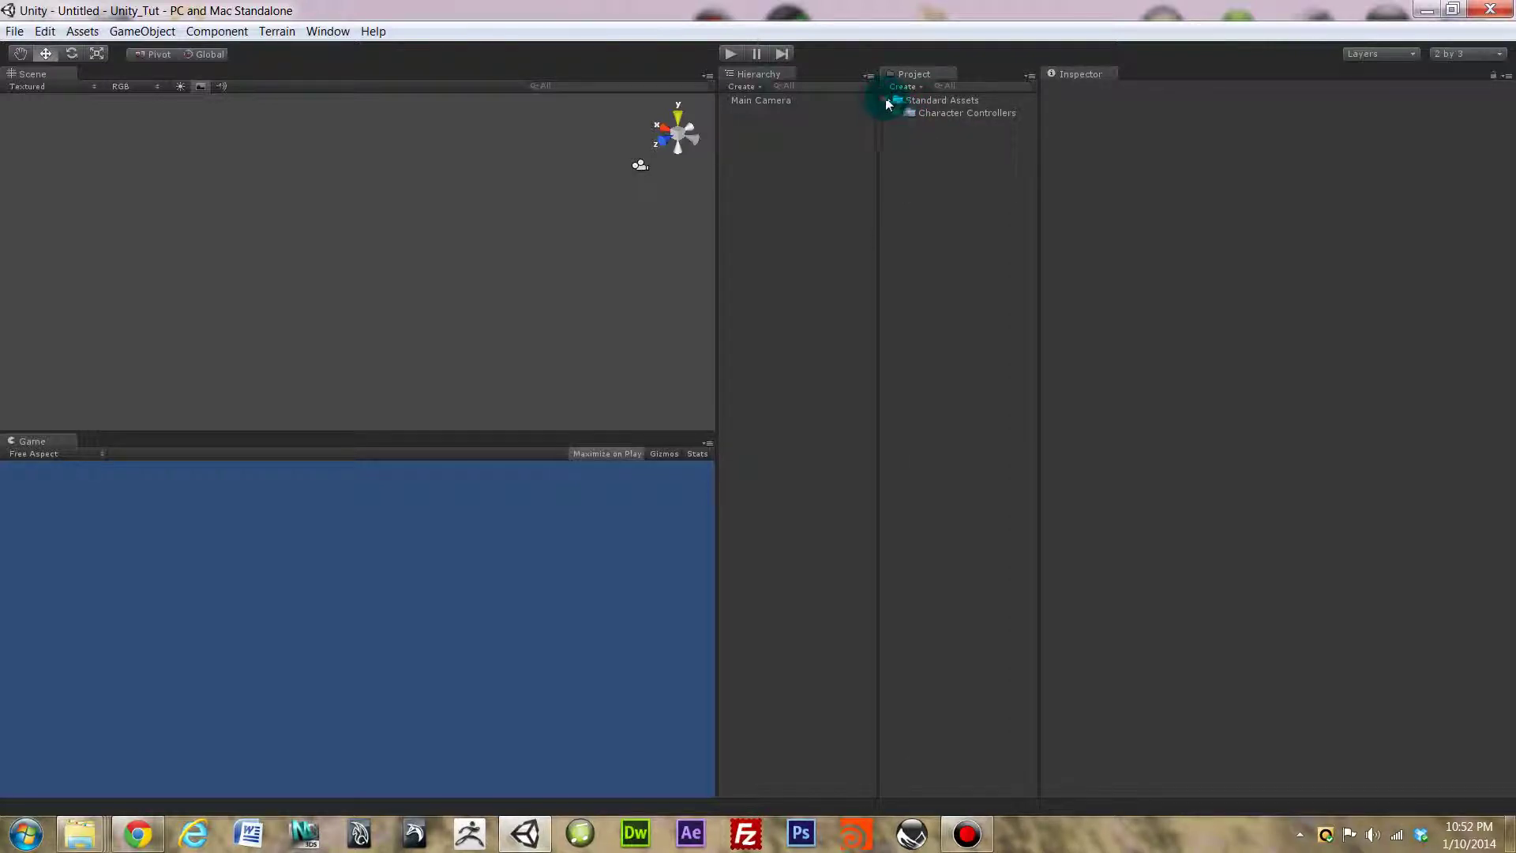
left_click(18, 32)
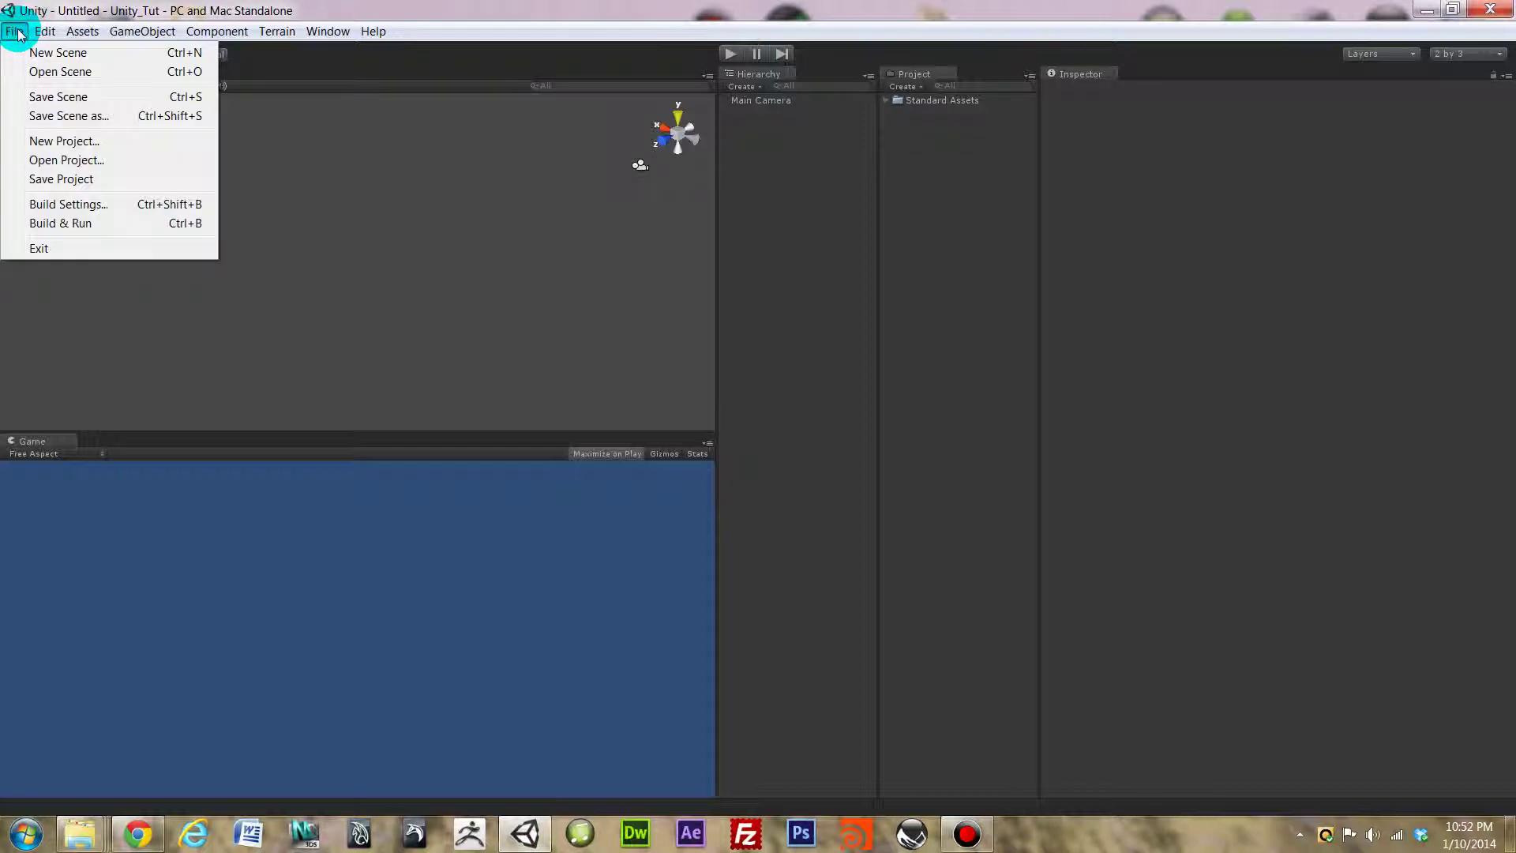
mouse_move(49, 36)
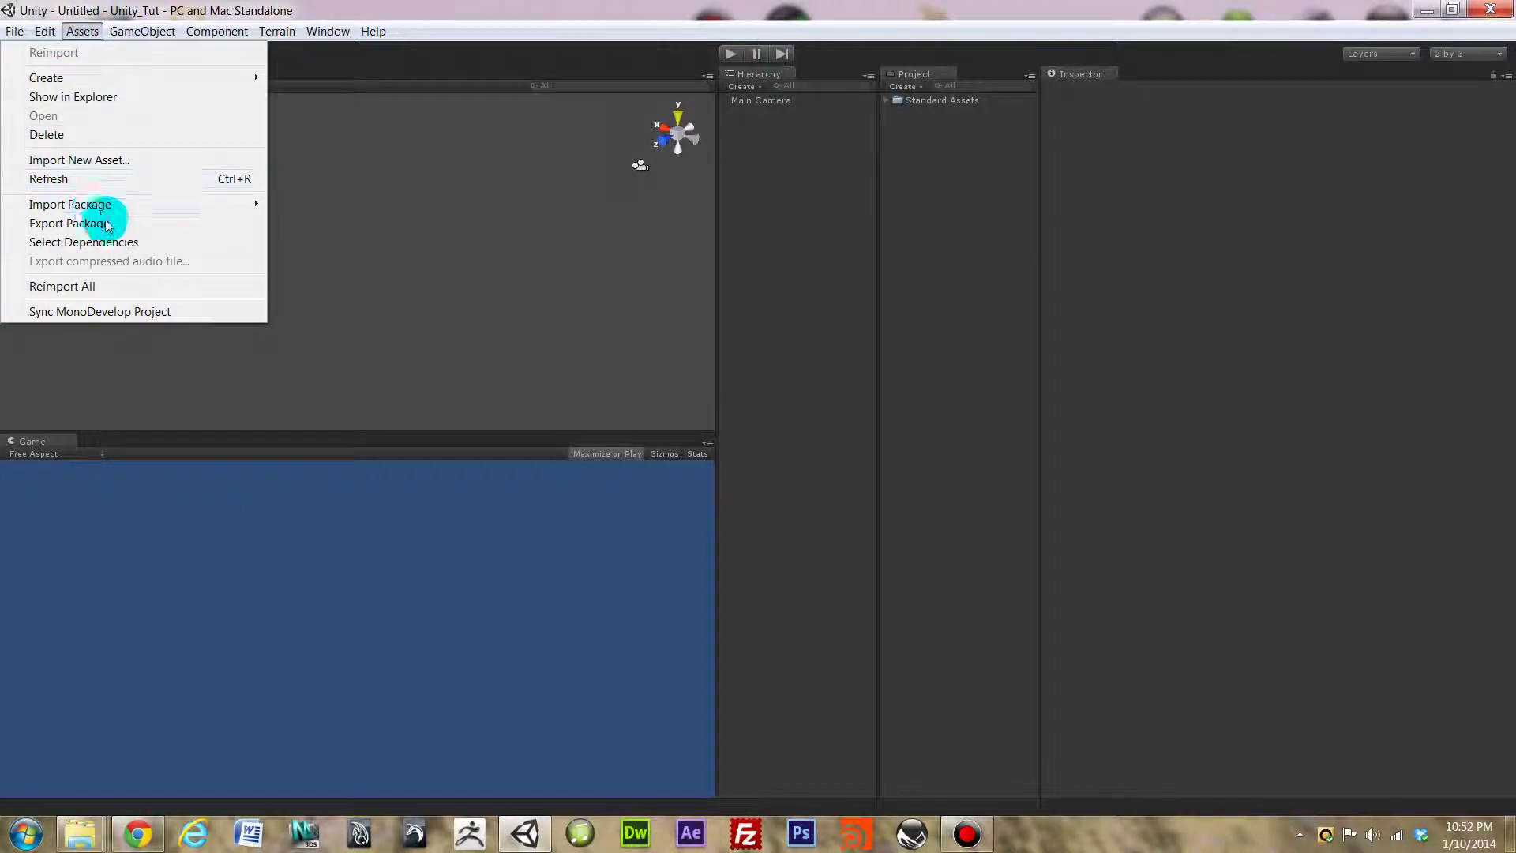
mouse_move(122, 205)
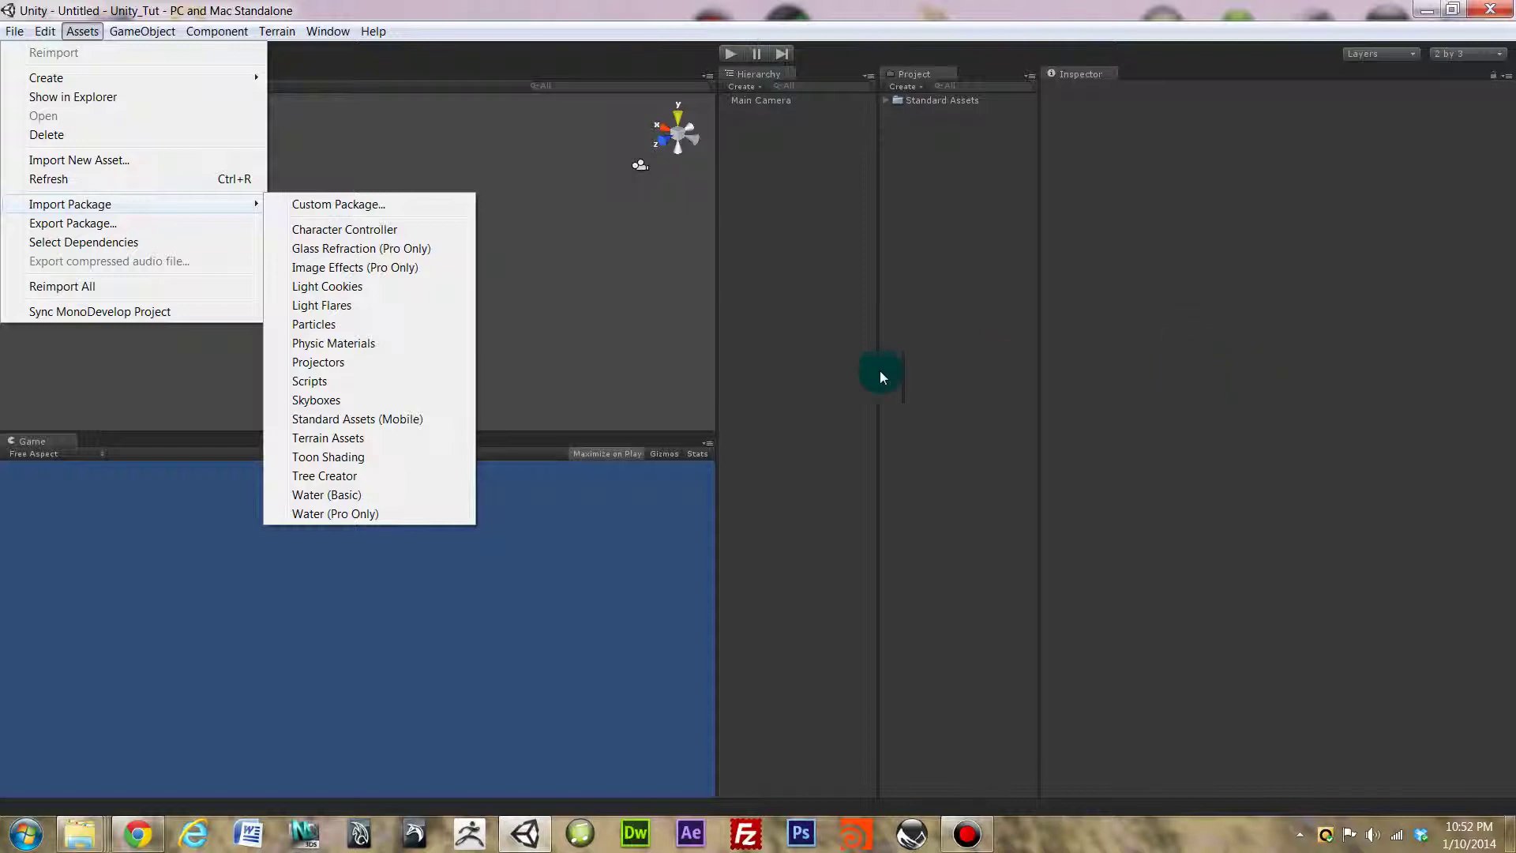
left_click(1211, 291)
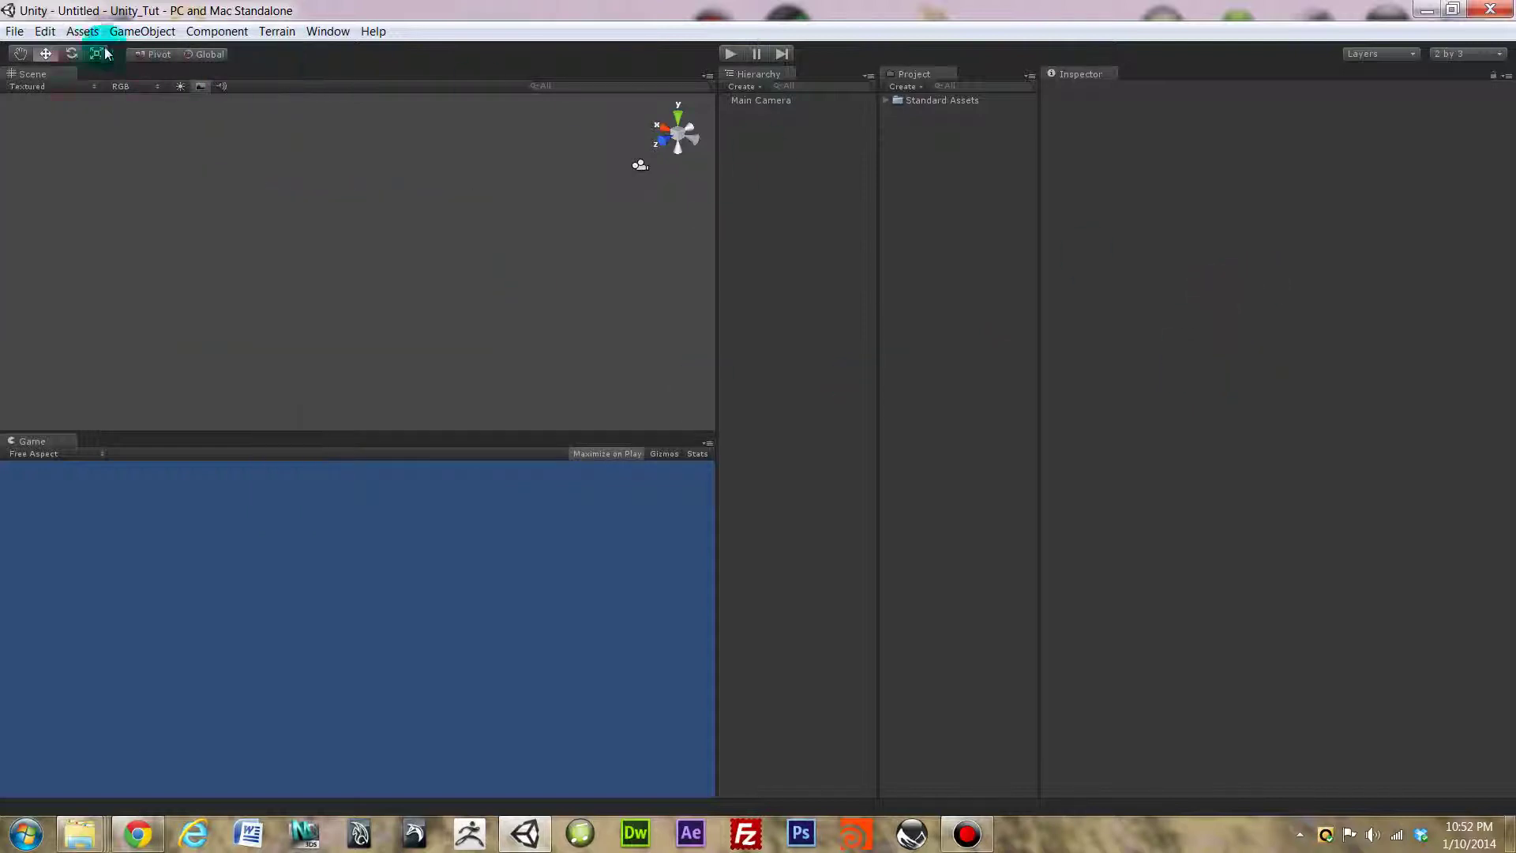
Start a new scene and add a plane object to it.
left_click(9, 34)
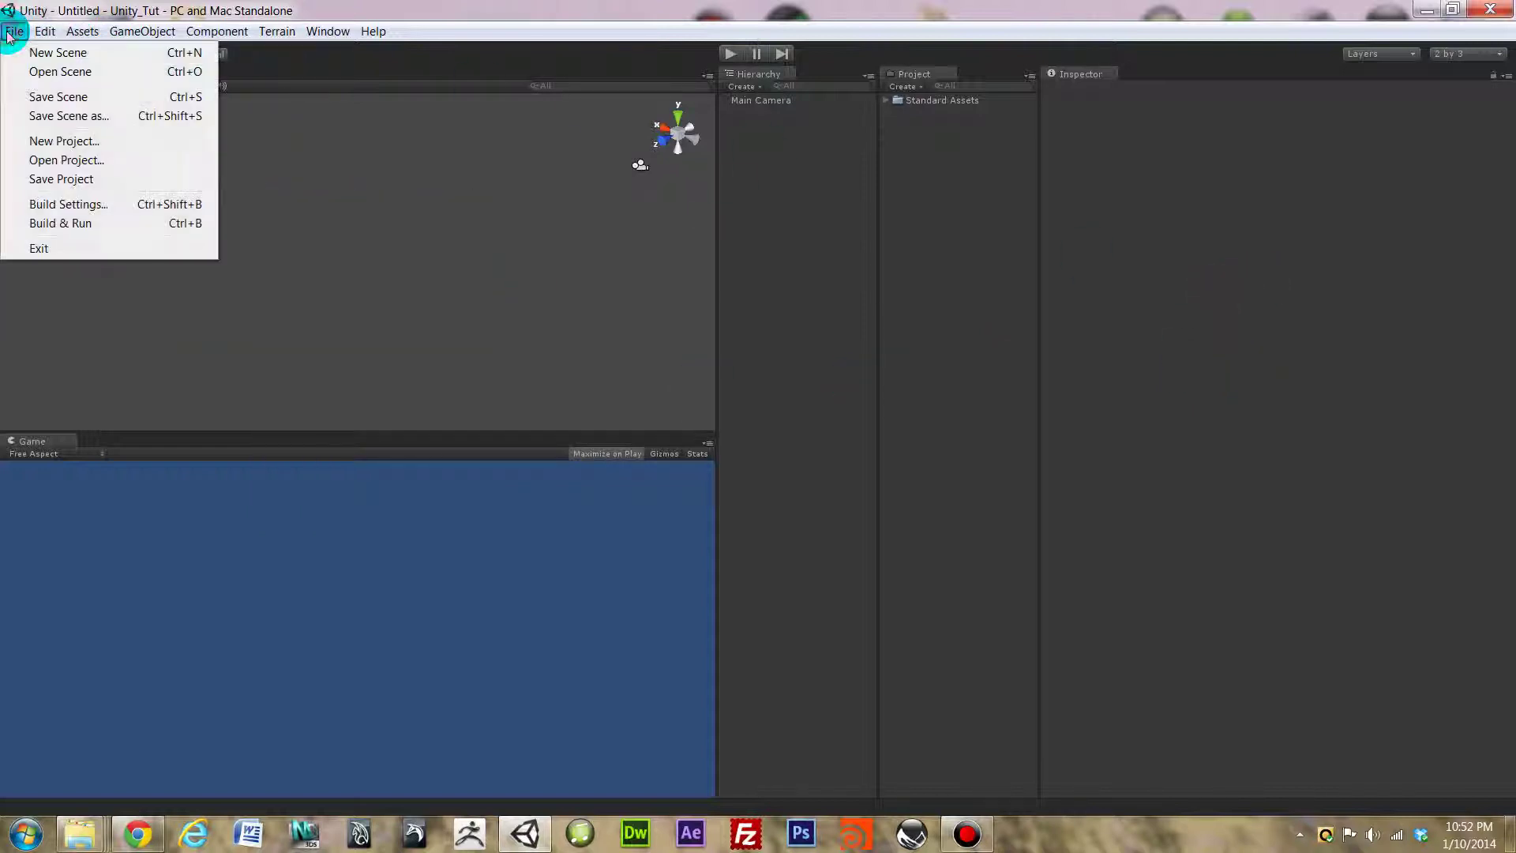
left_click(44, 53)
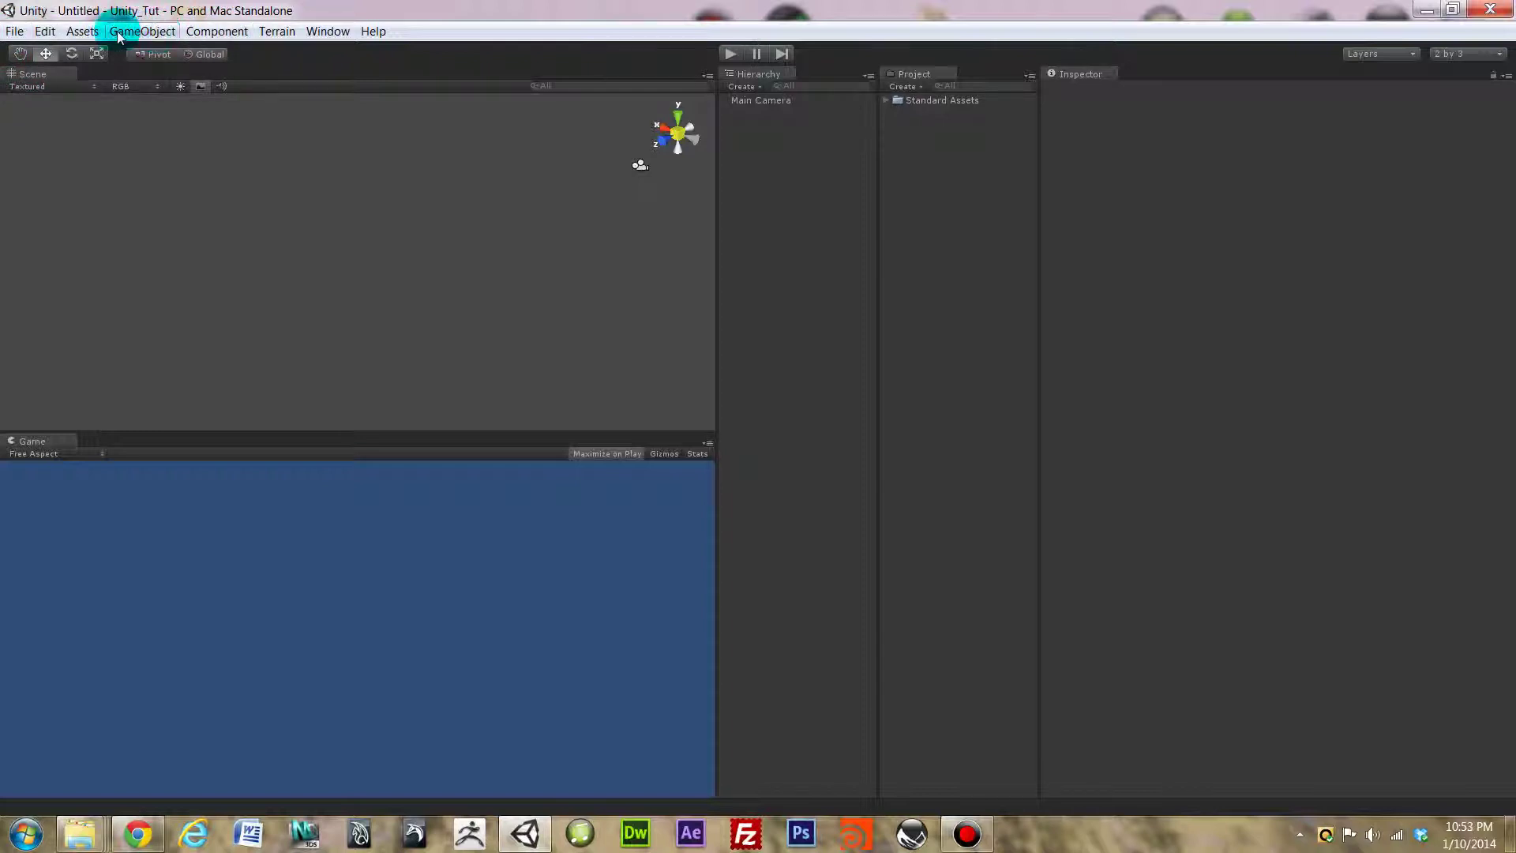
left_click(158, 33)
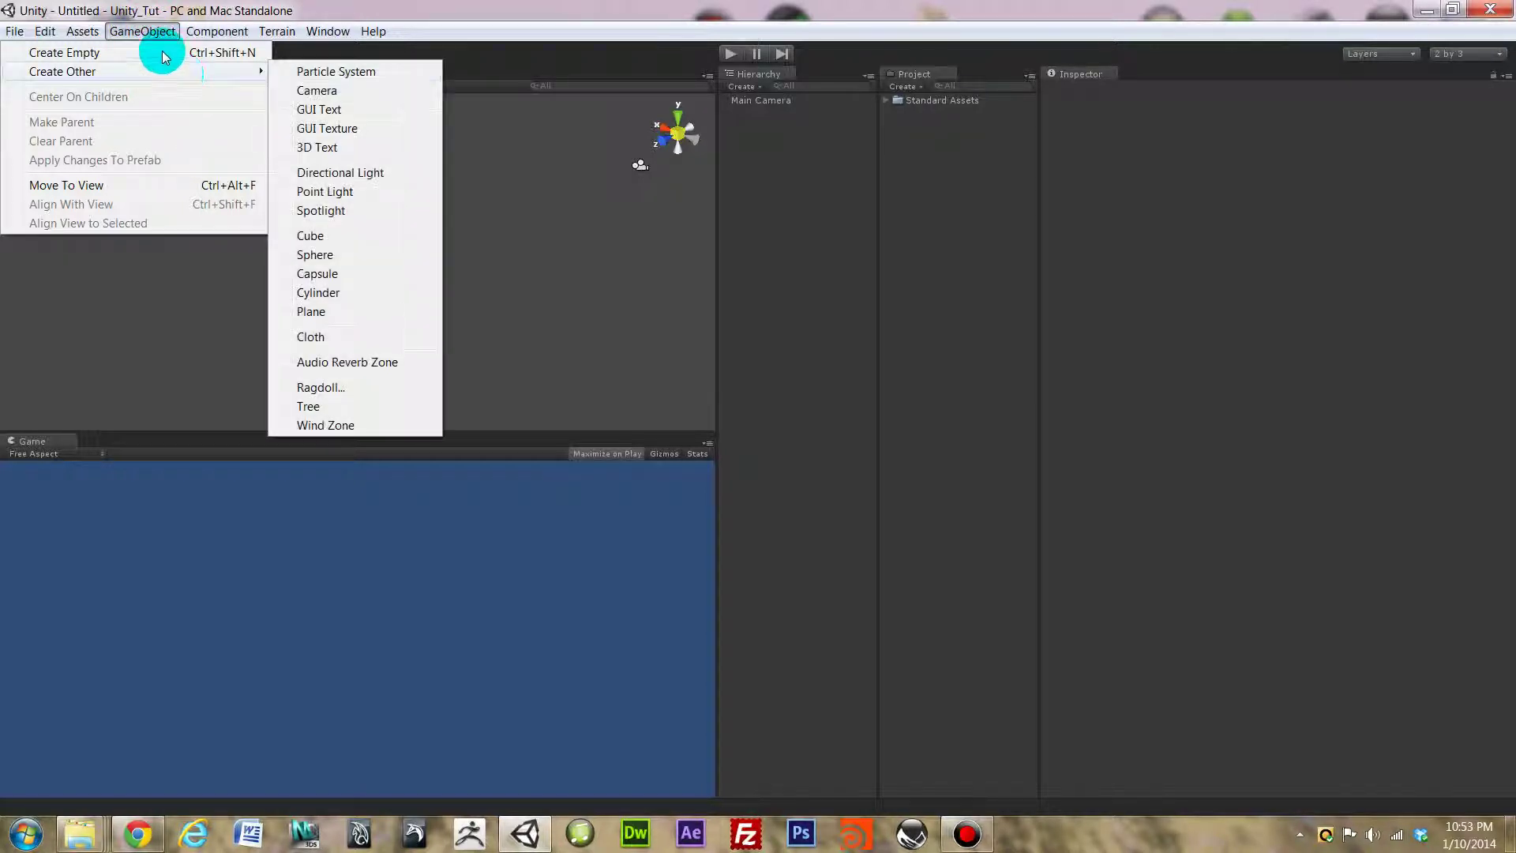
mouse_move(218, 71)
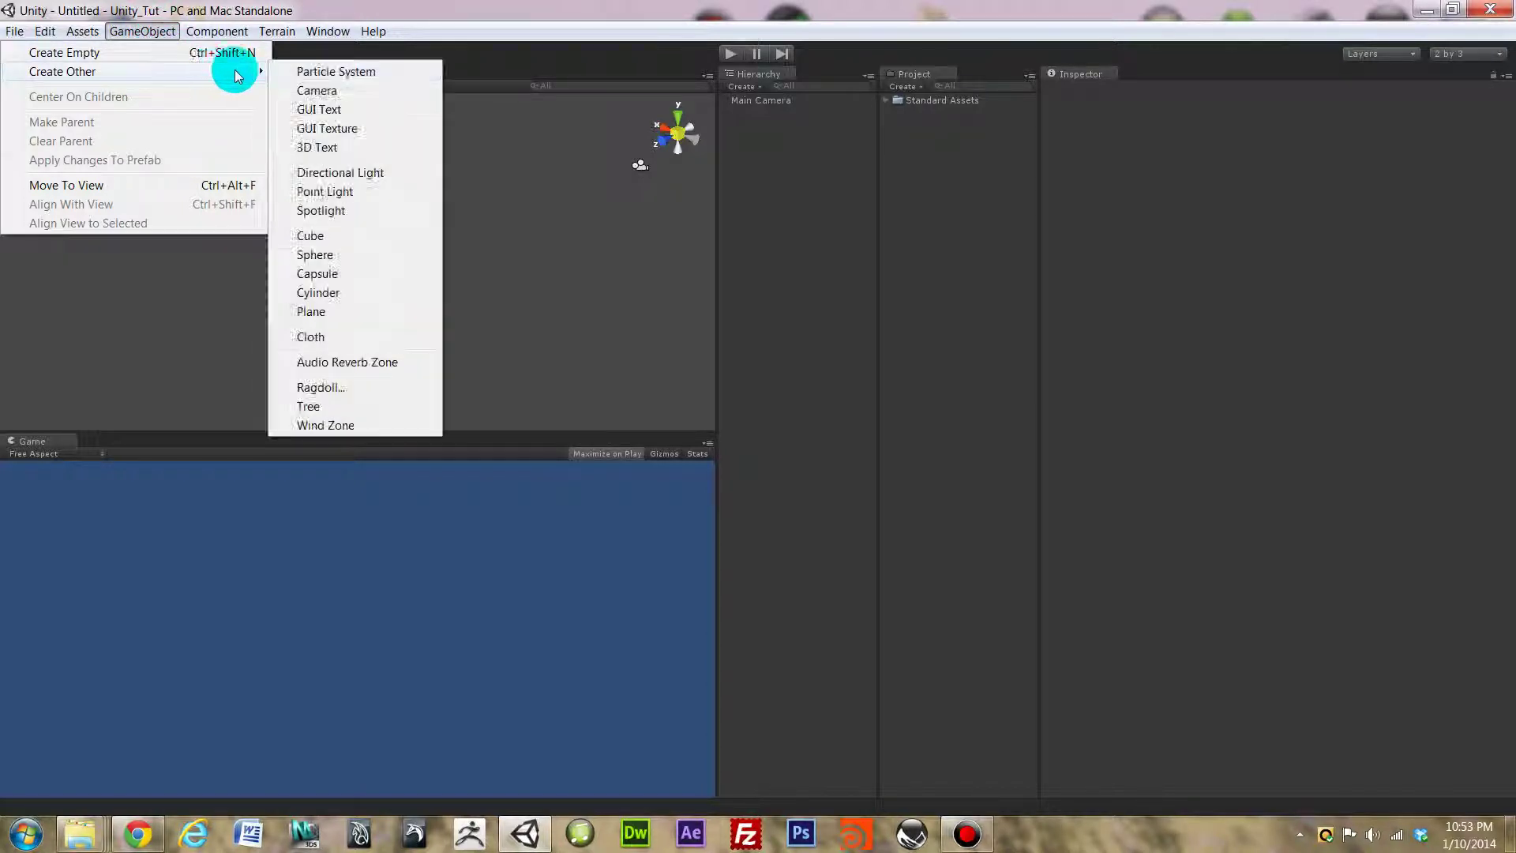
left_click(360, 312)
left_click(442, 194)
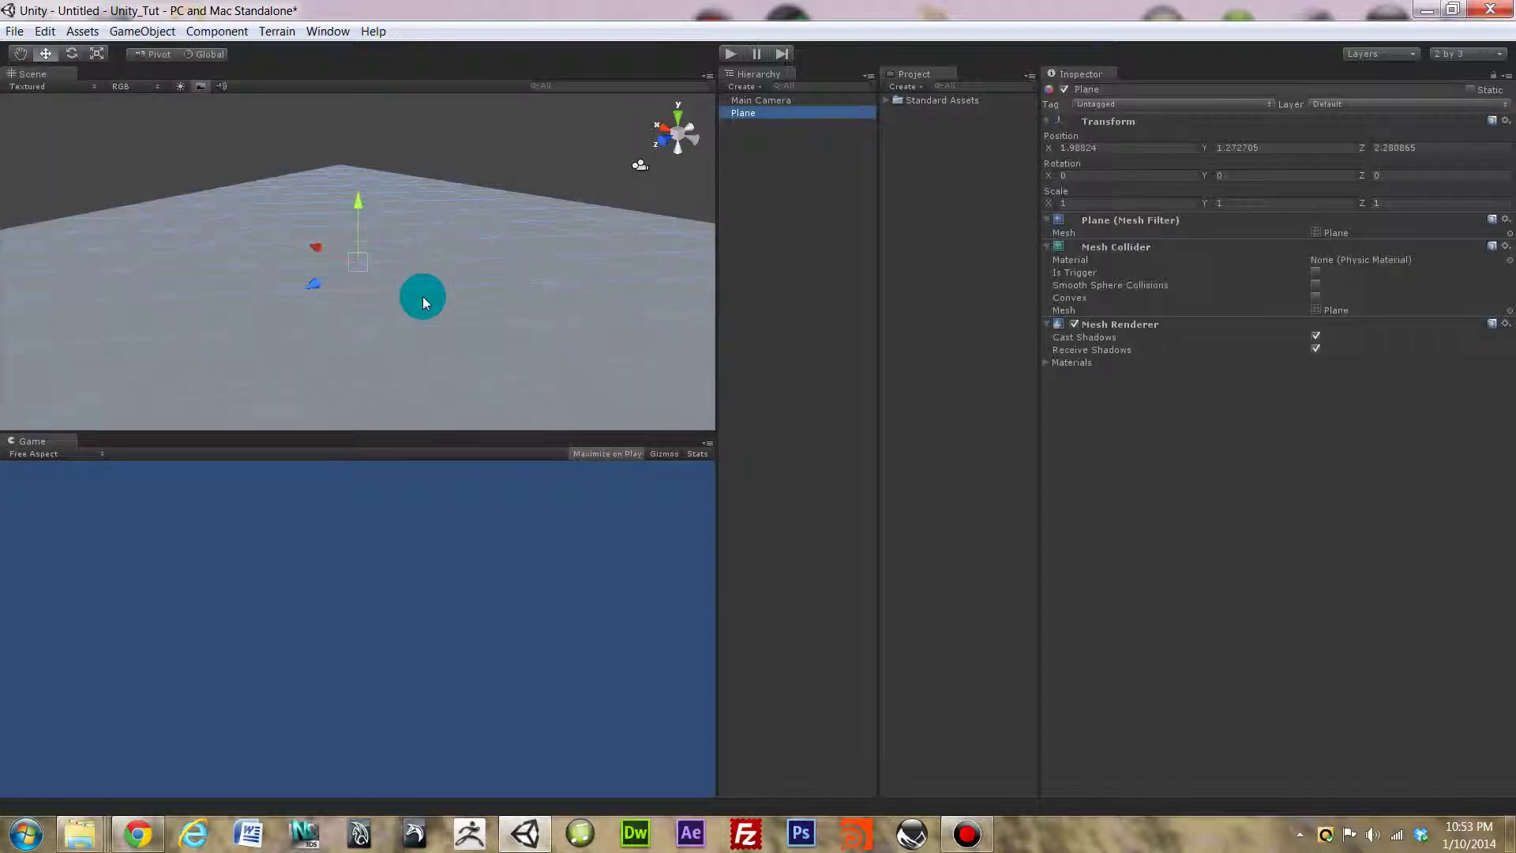
scroll(426, 298, "down", 5)
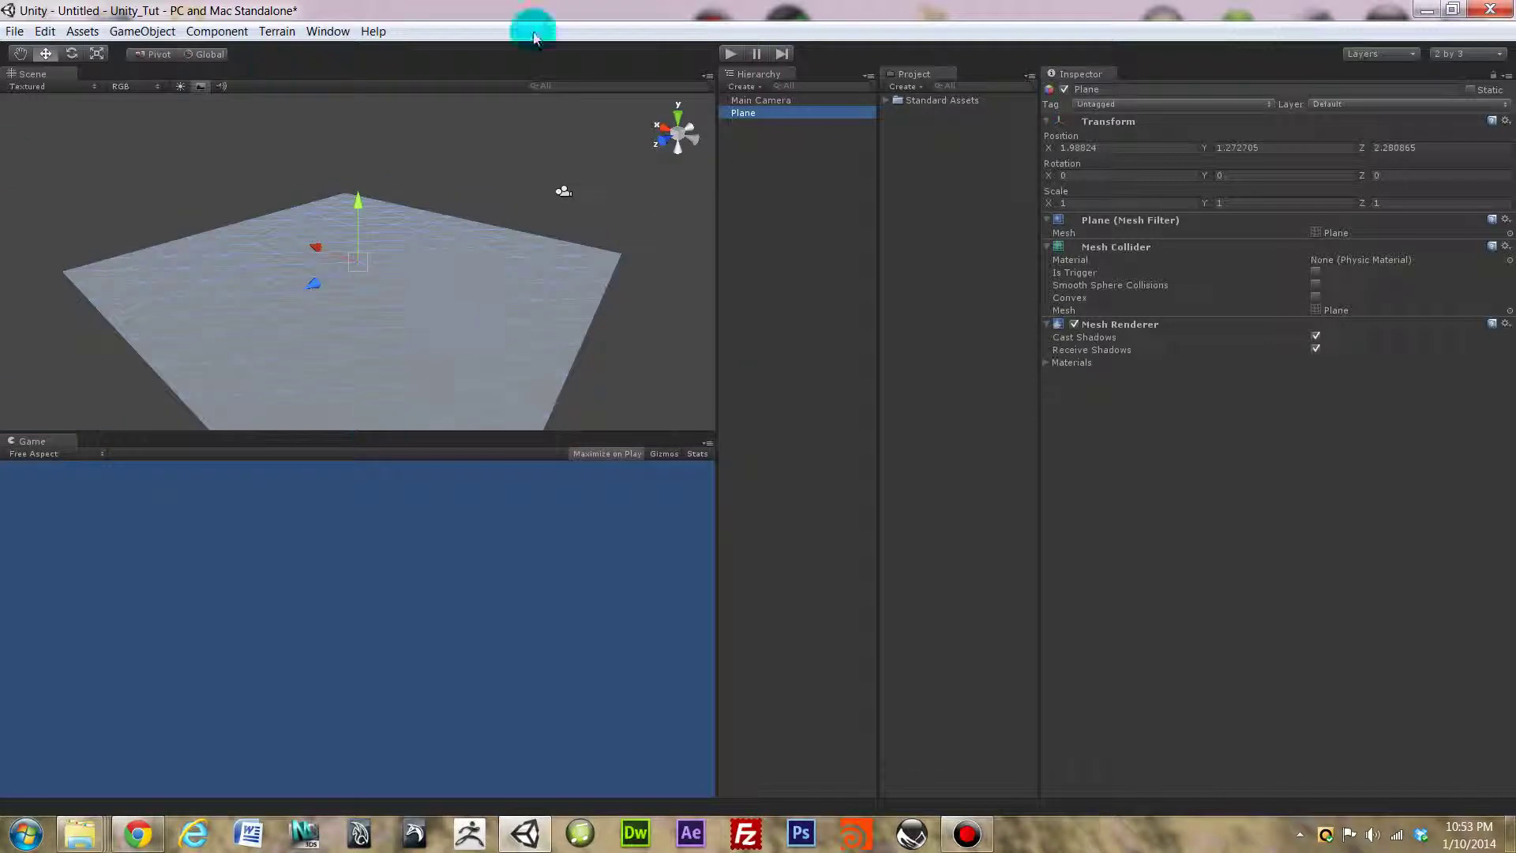
left_click(474, 253)
left_click_drag(271, 253, 124, 54, "alt")
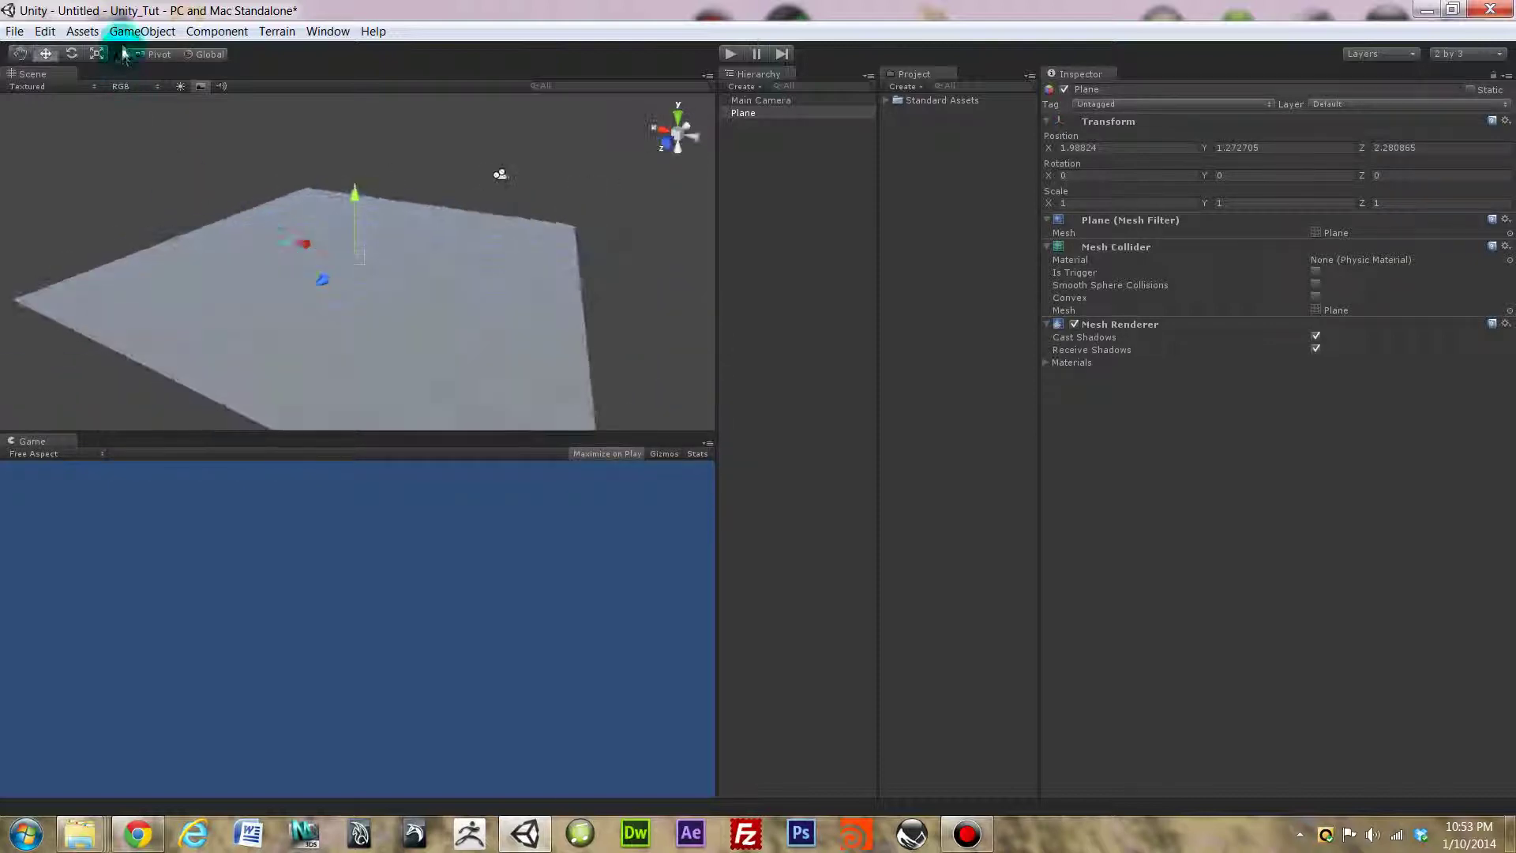
Add a point light to the scene and raise it above the plane to a Y position of about 4.68.
left_click(146, 30)
mouse_move(164, 79)
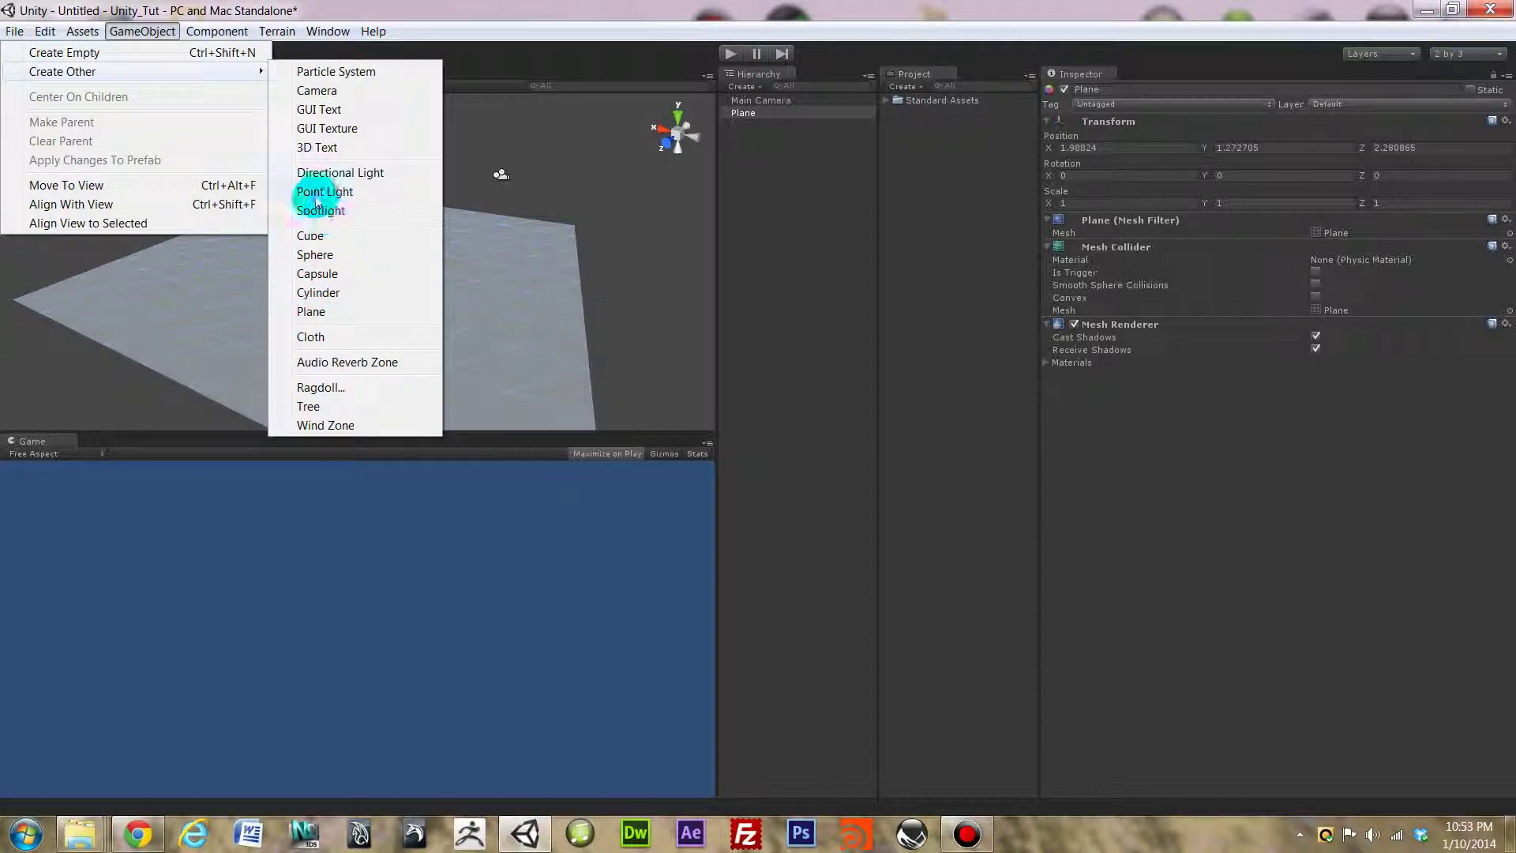
left_click(362, 193)
left_click_drag(362, 223, 348, 98)
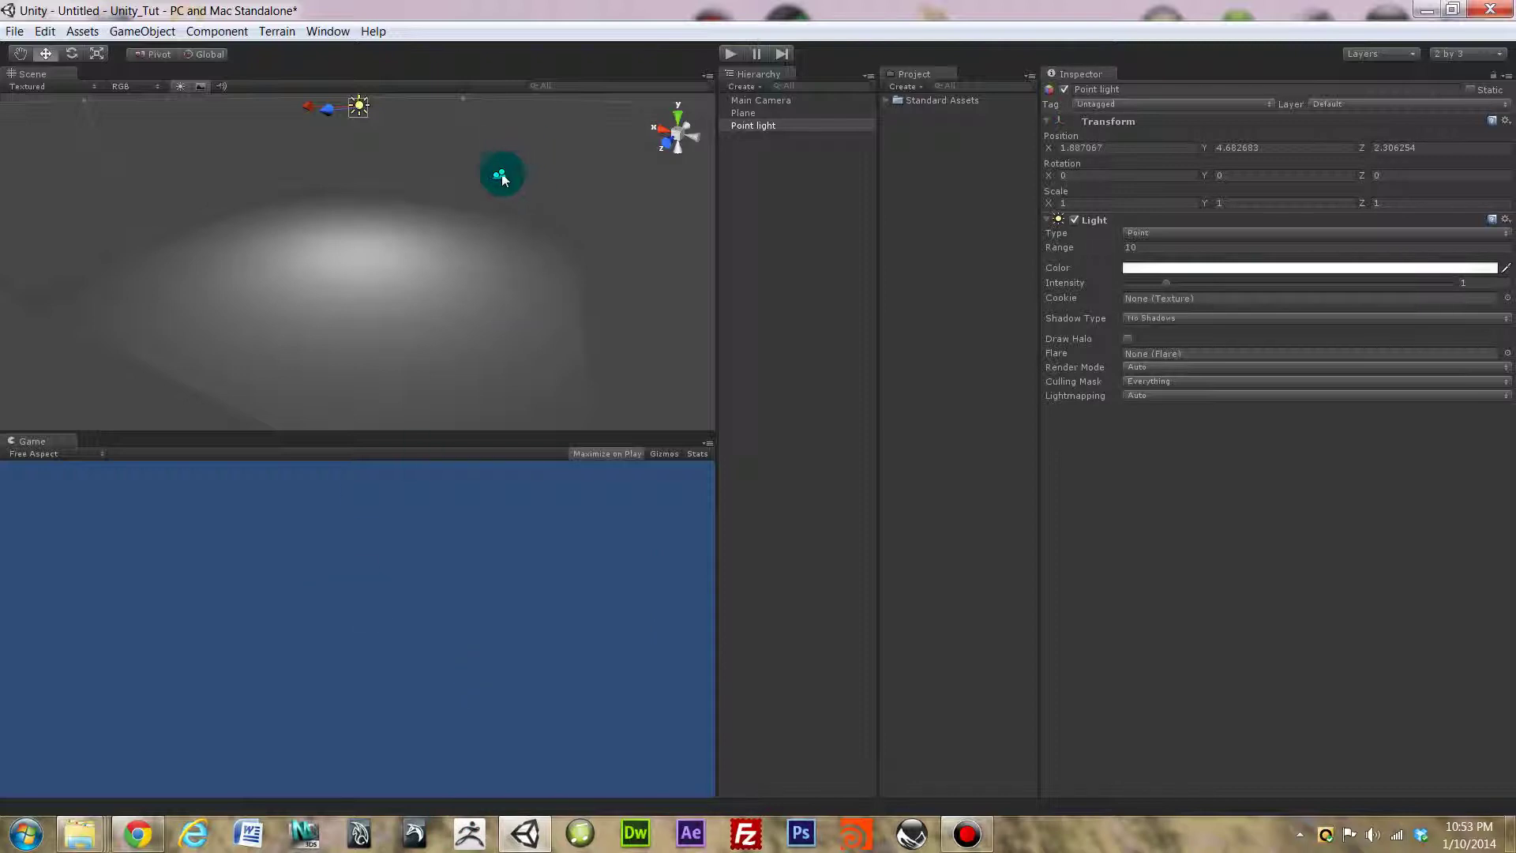
Examine the transform and component settings of the main camera, the plane and the point light.
left_click(500, 176)
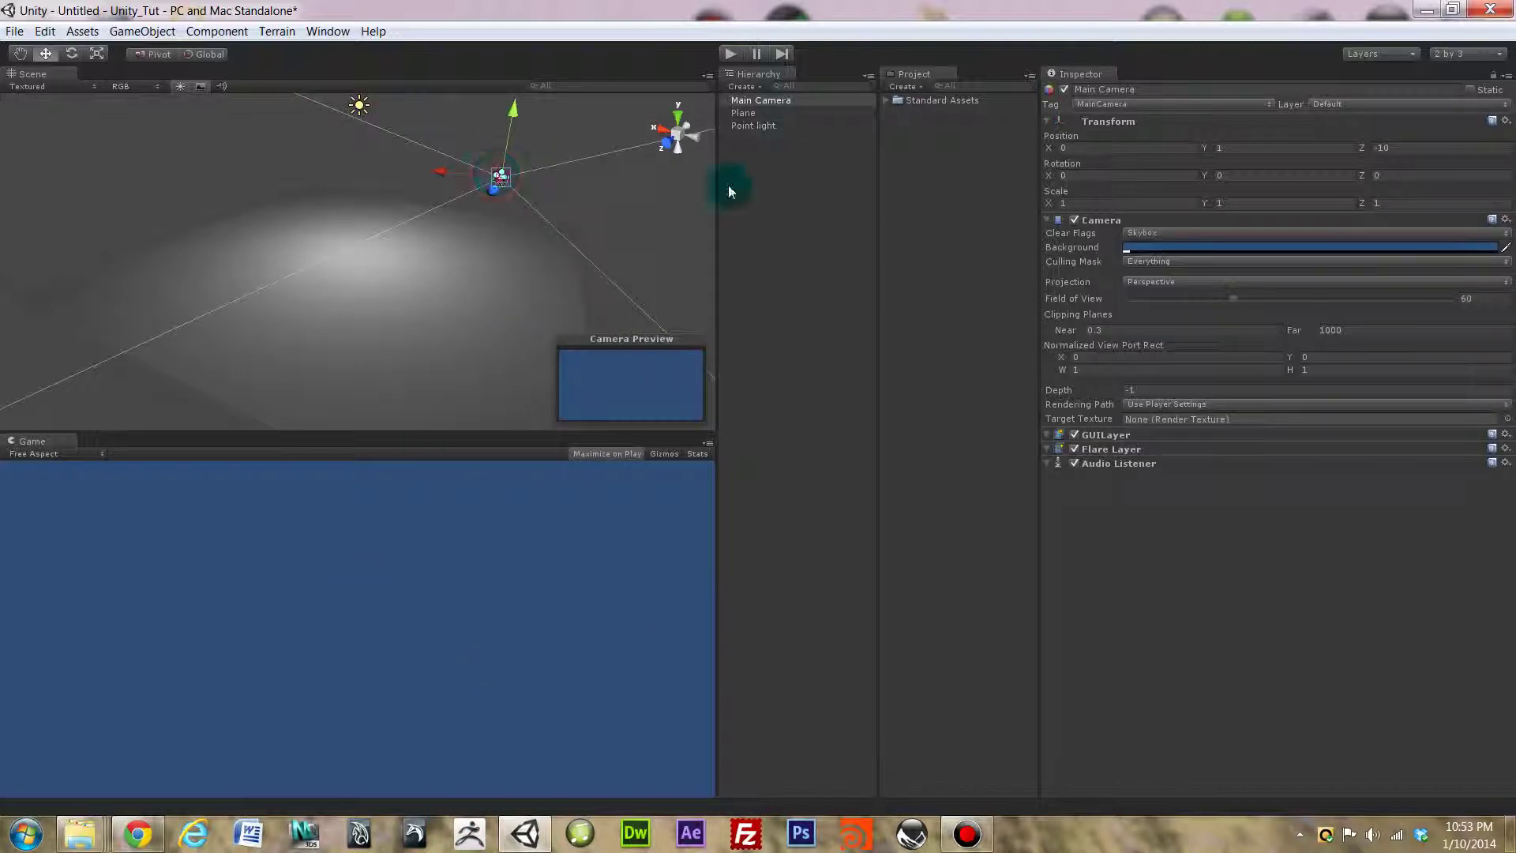
left_click(1402, 148)
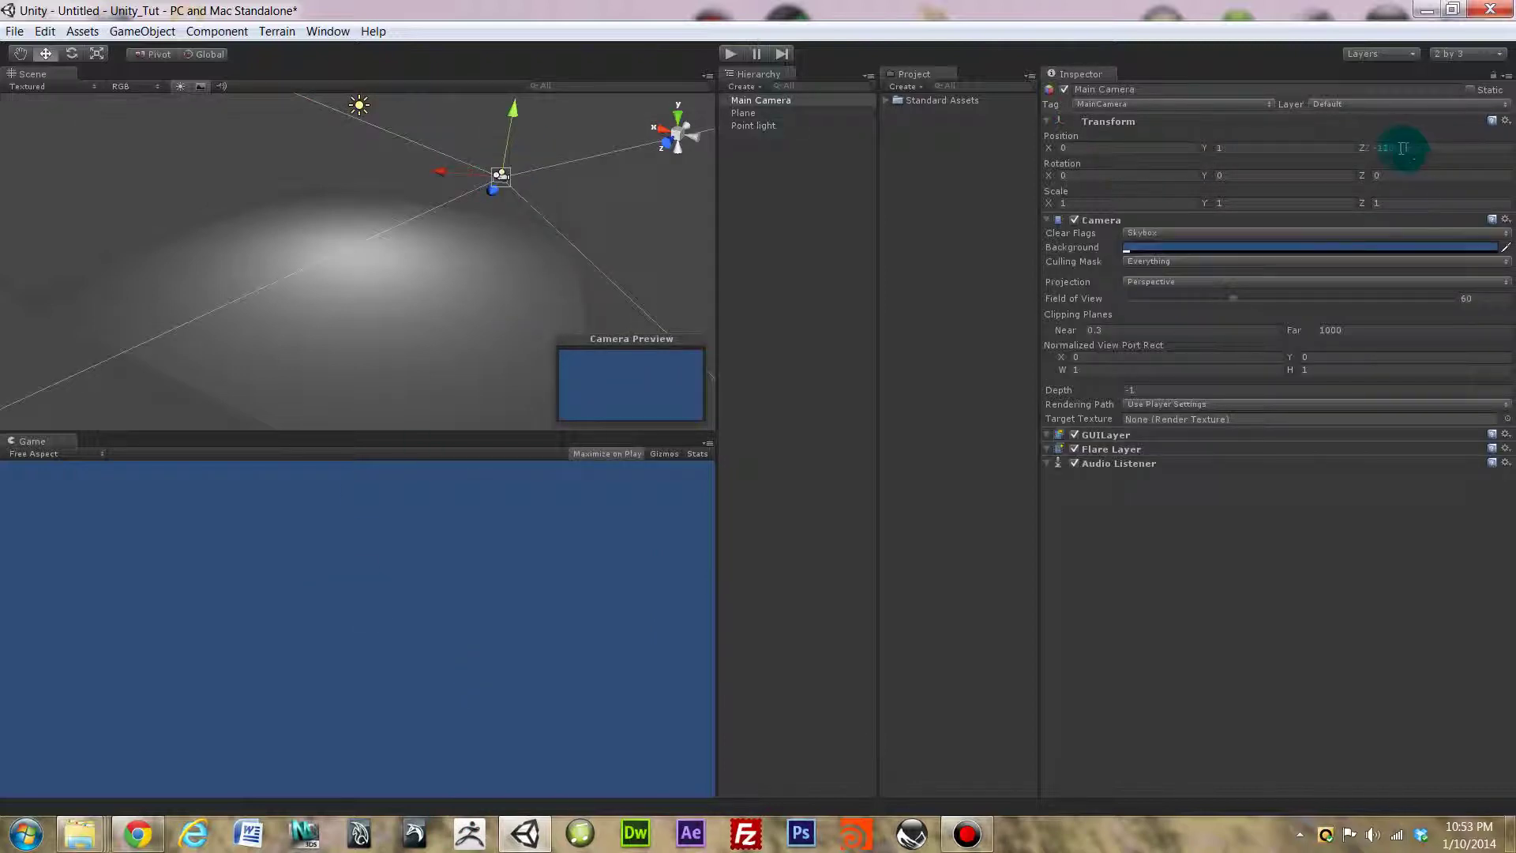
key("Return")
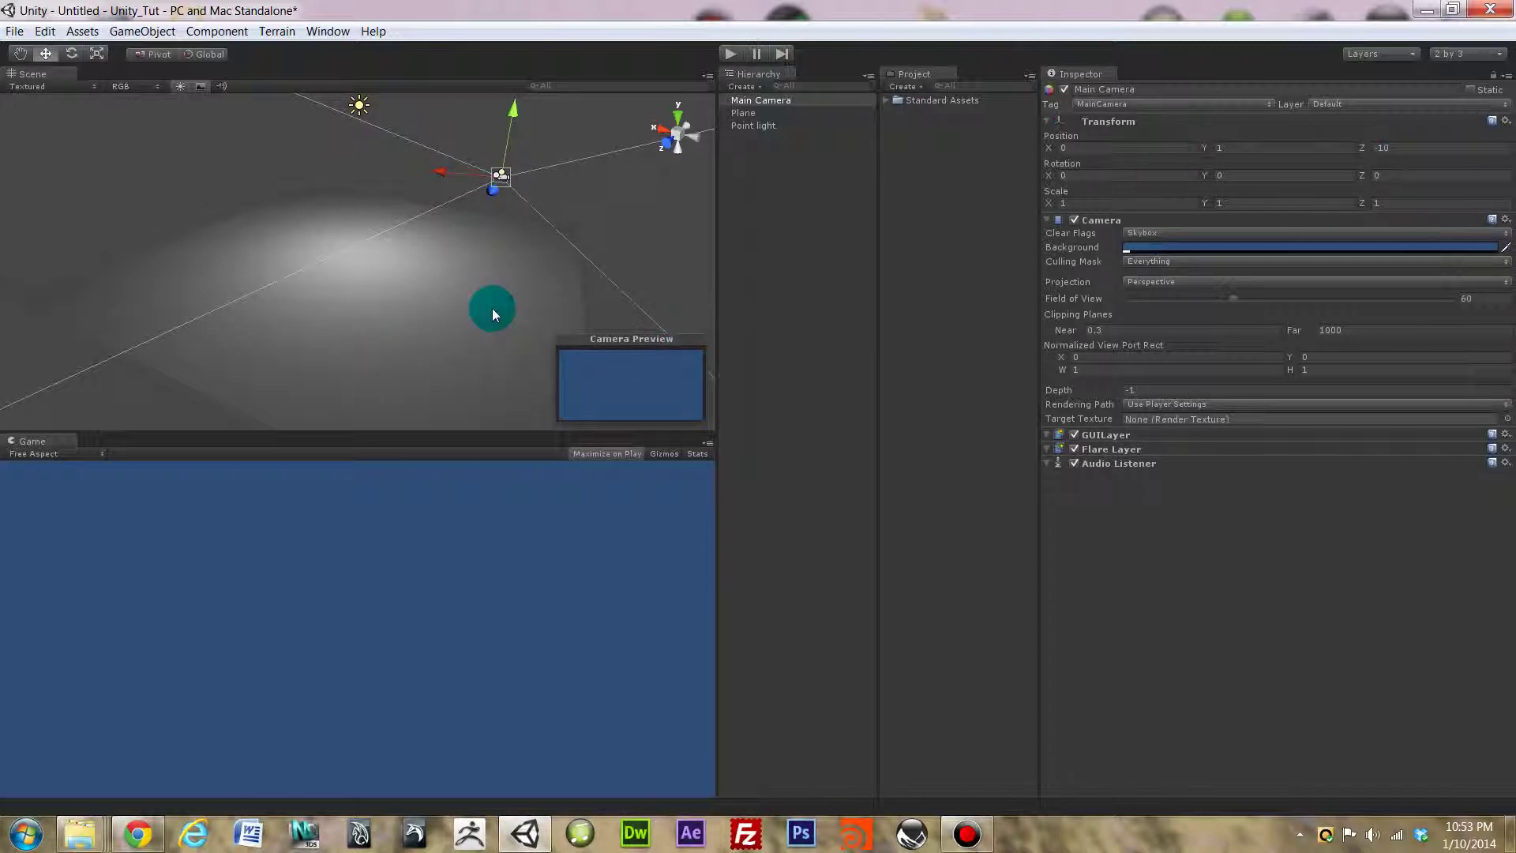
left_click(491, 308)
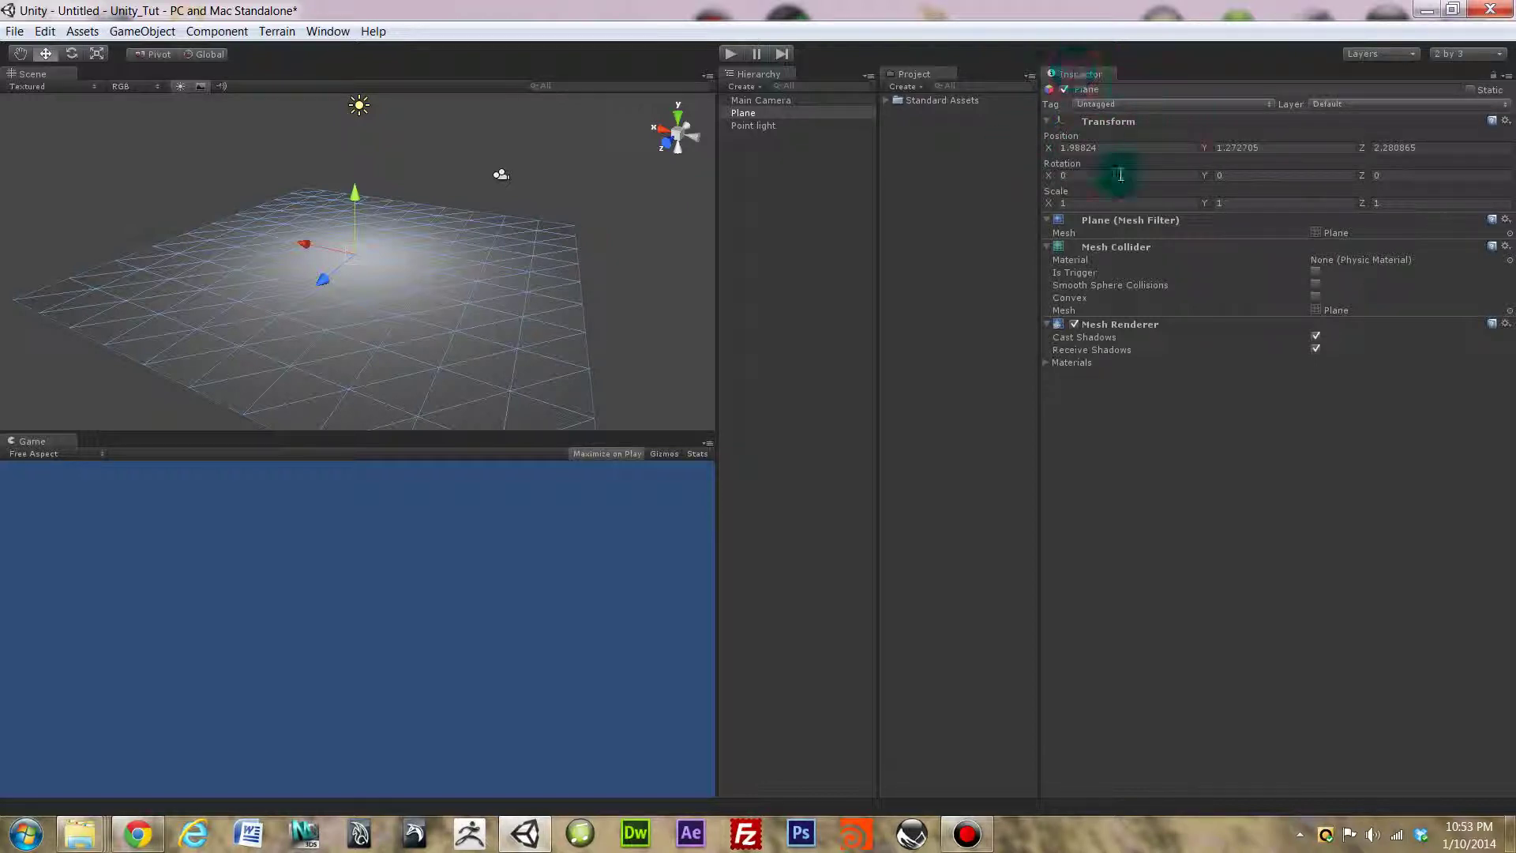
left_click(888, 106)
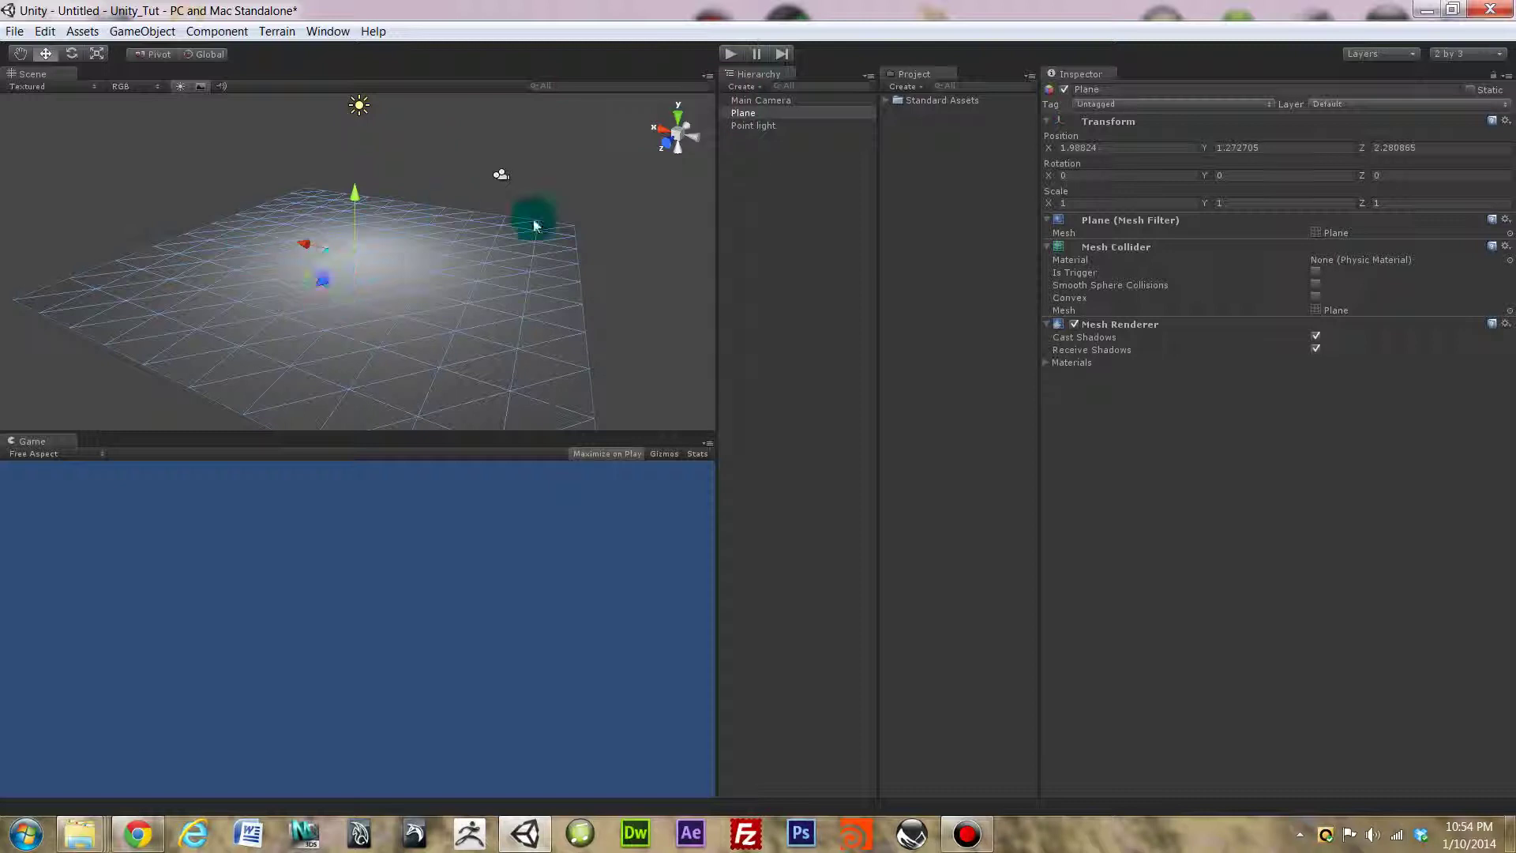
left_click(754, 126)
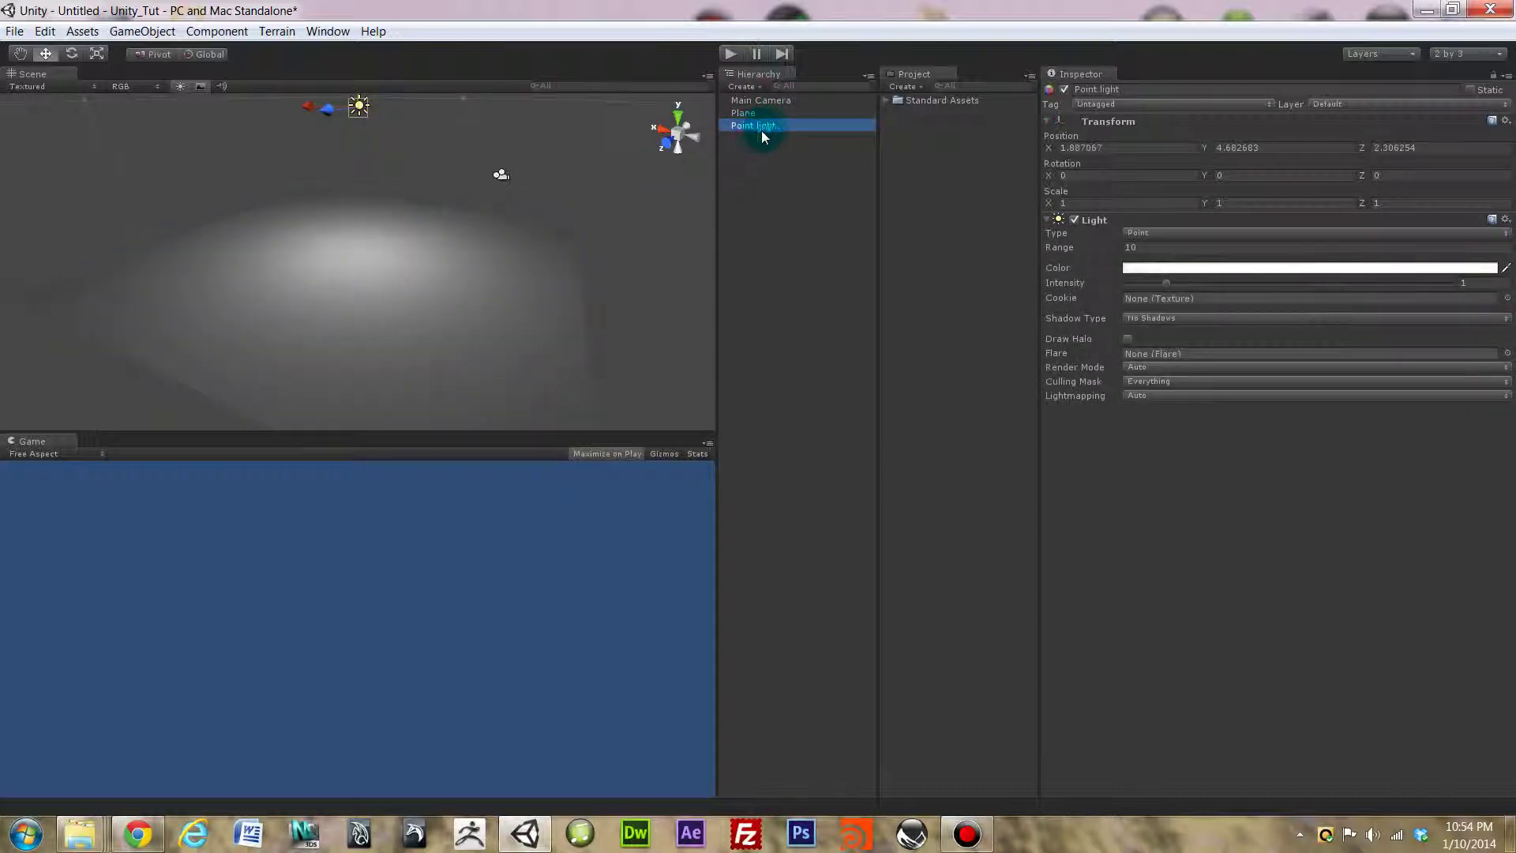
left_click(769, 100)
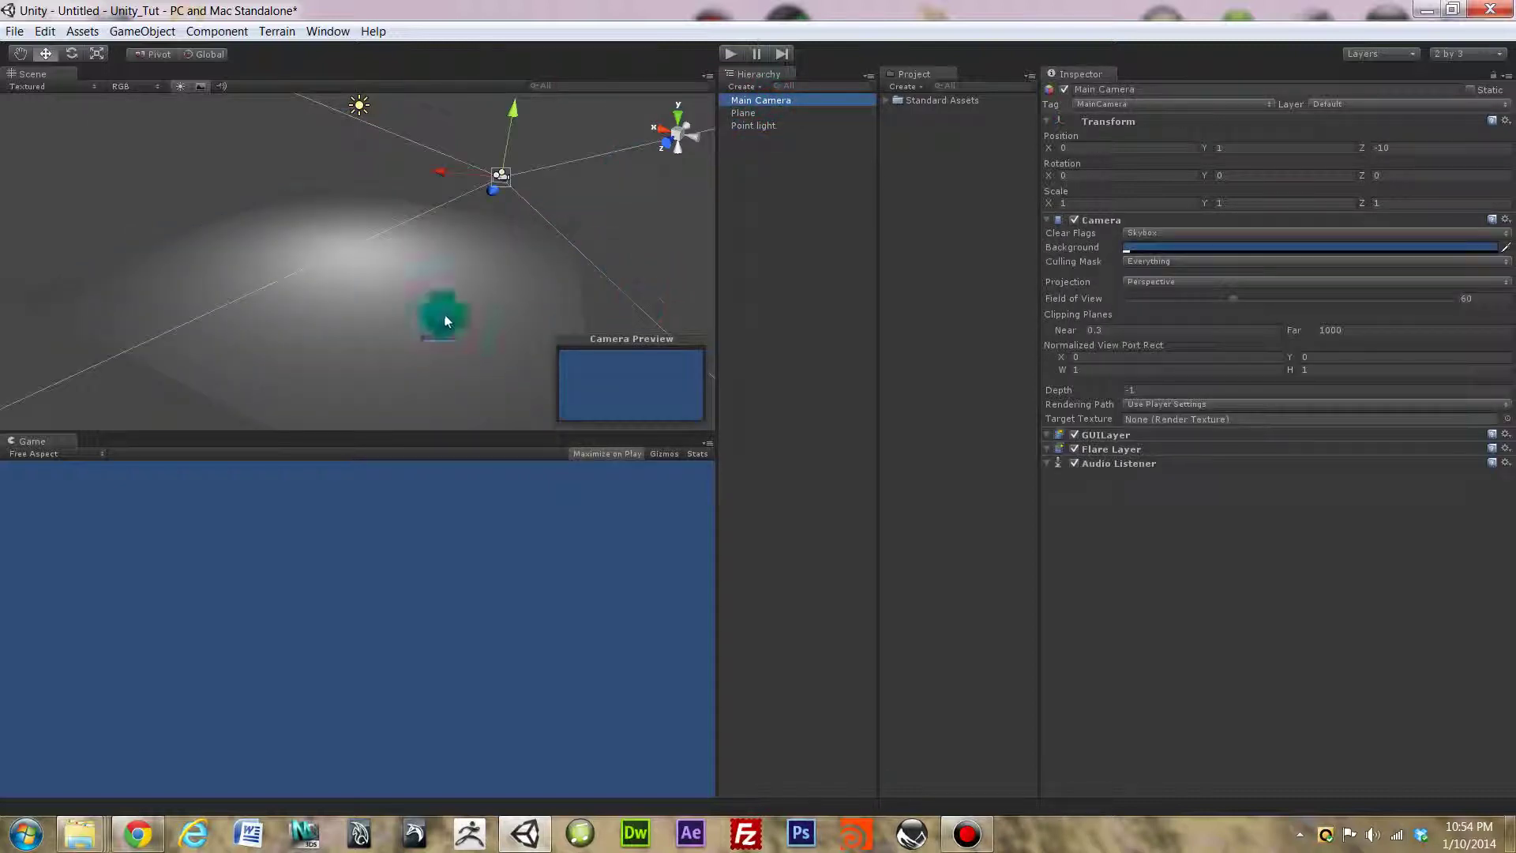
Set the plane's position to 0 on the X, Y and Z axes.
left_click(744, 114)
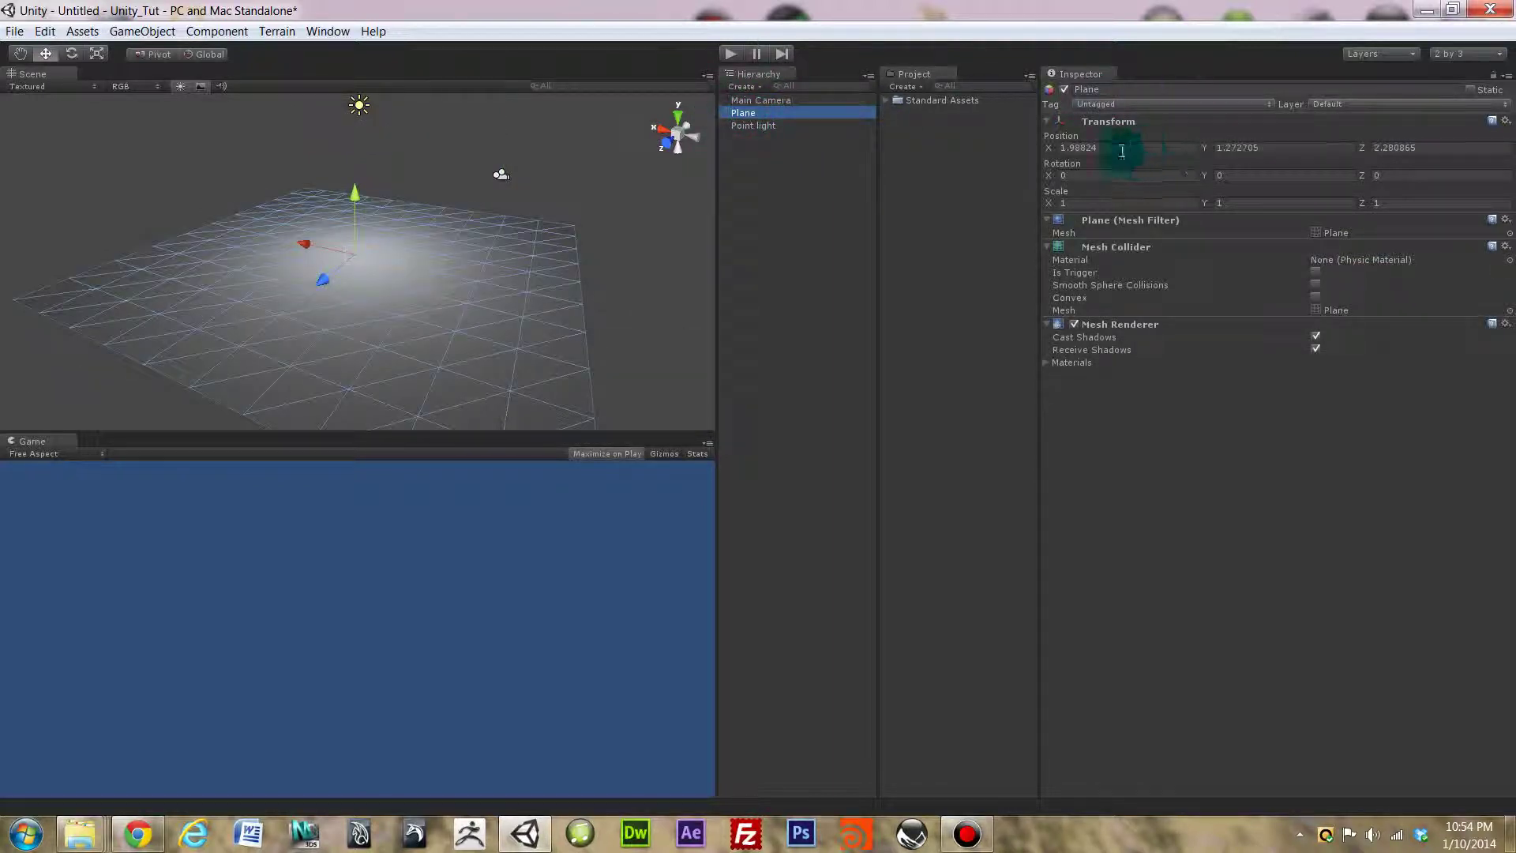
left_click(1065, 149)
left_click(1121, 147)
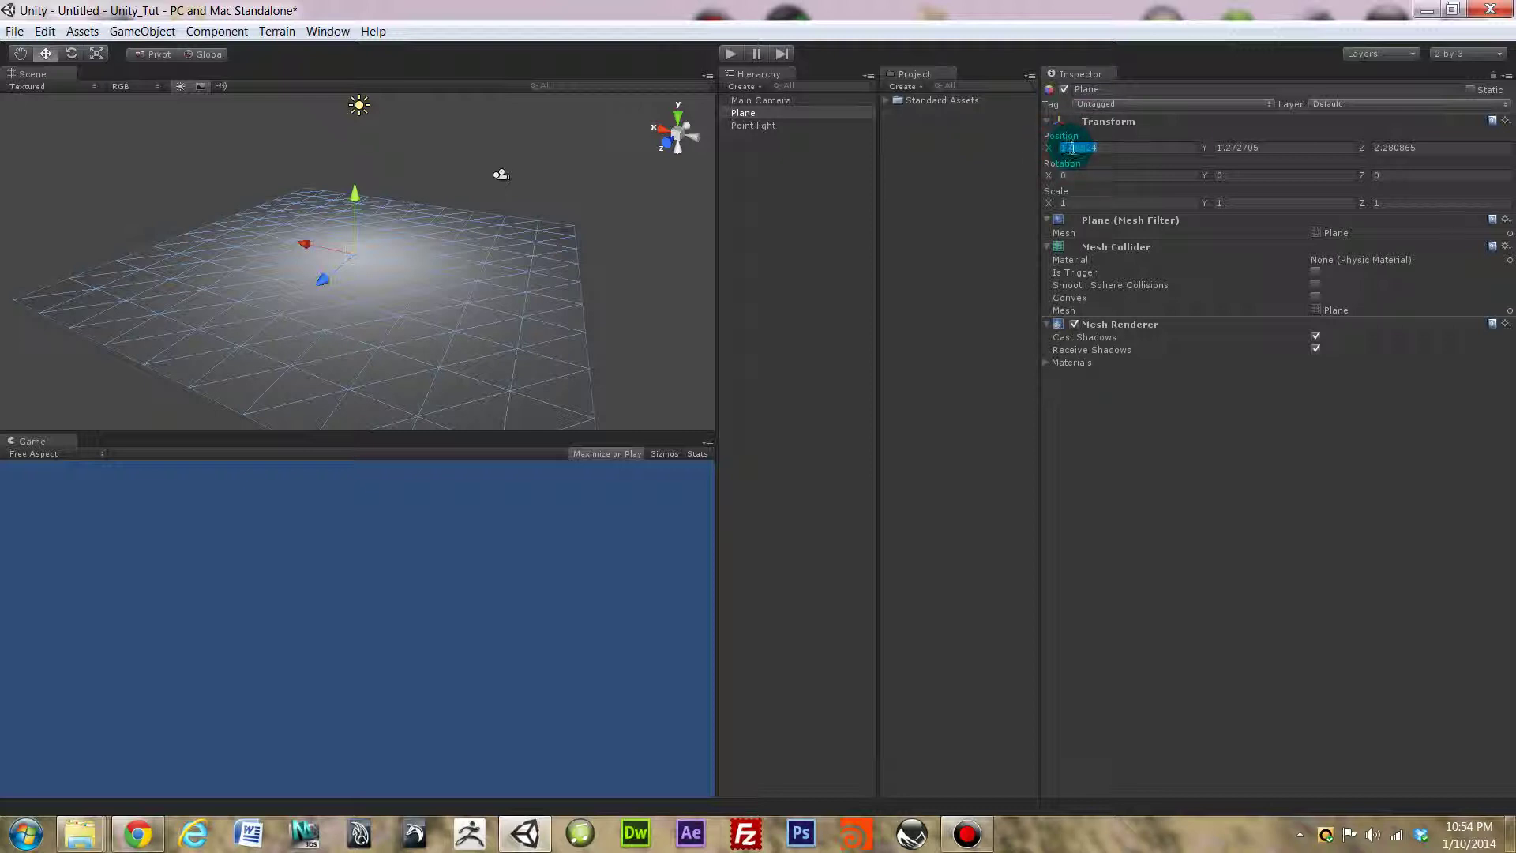
type("0")
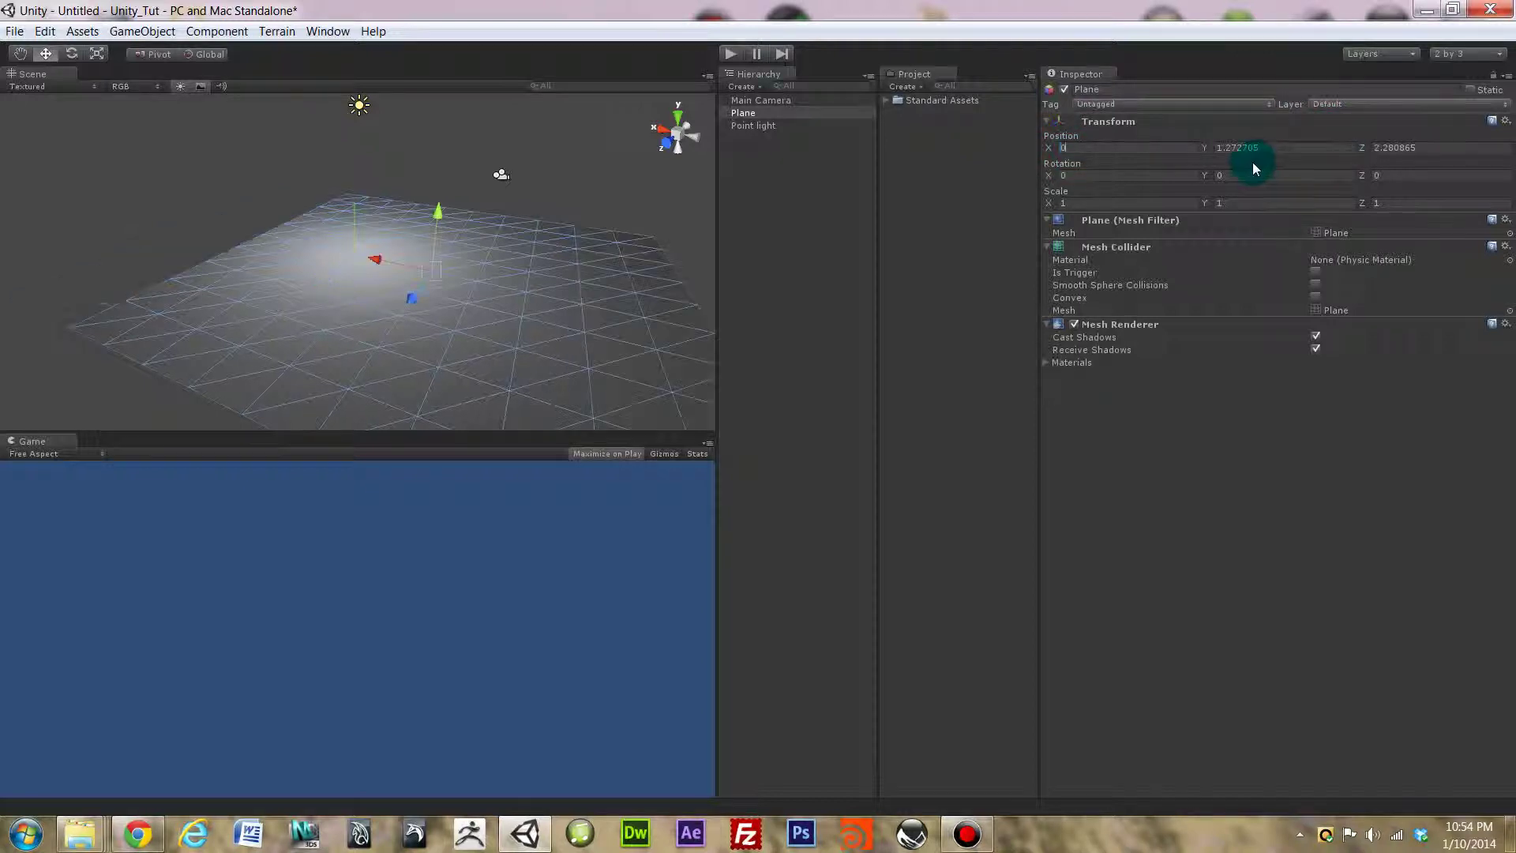
left_click(1269, 148)
type("0")
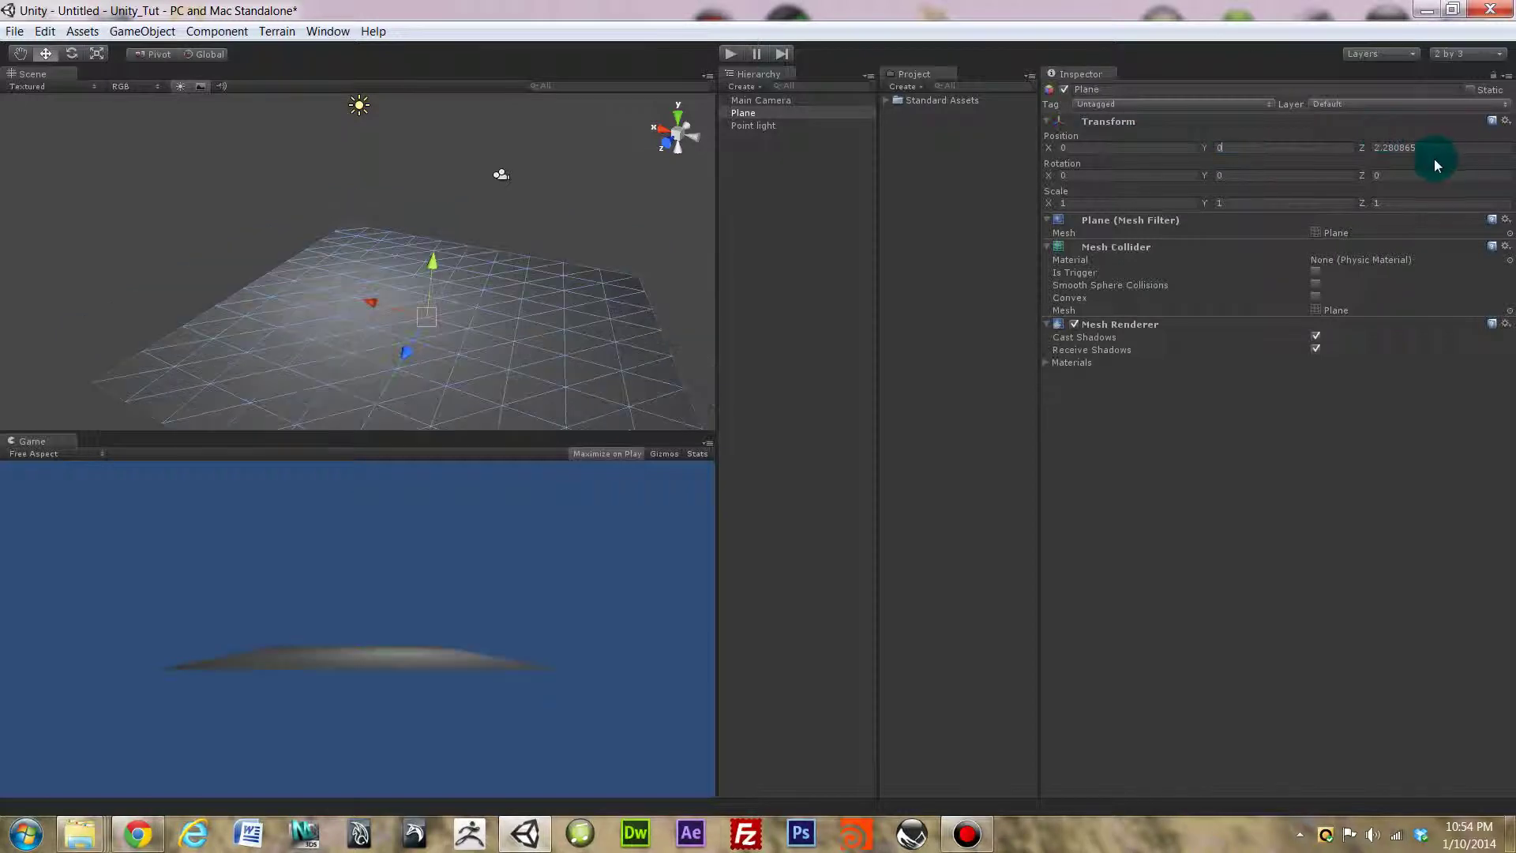
left_click(1446, 150)
type("0")
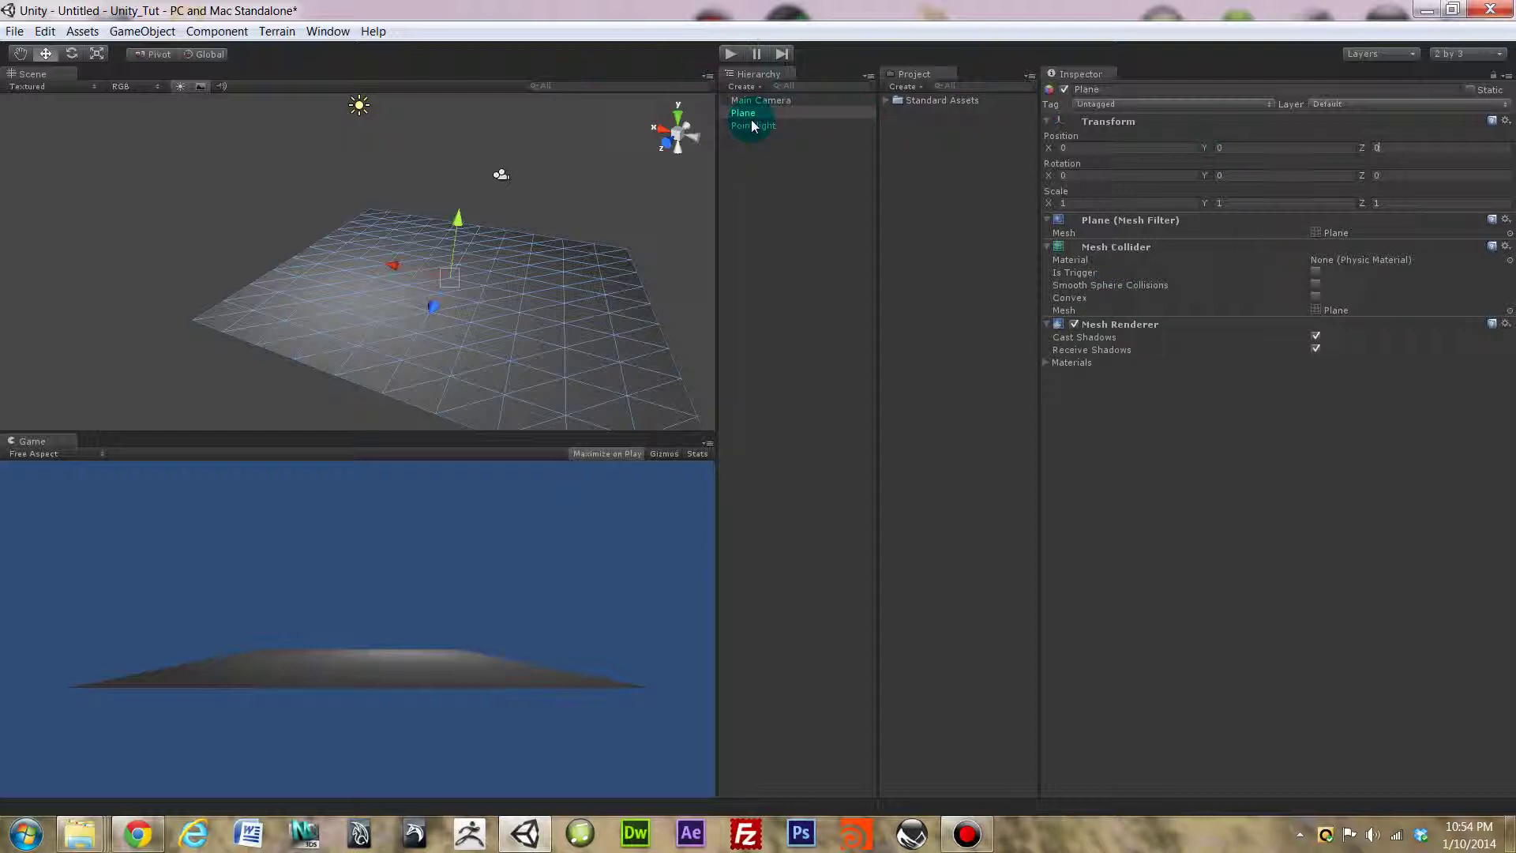
Scale the plane to 20 on the X, Y and Z axes.
left_click(1074, 203)
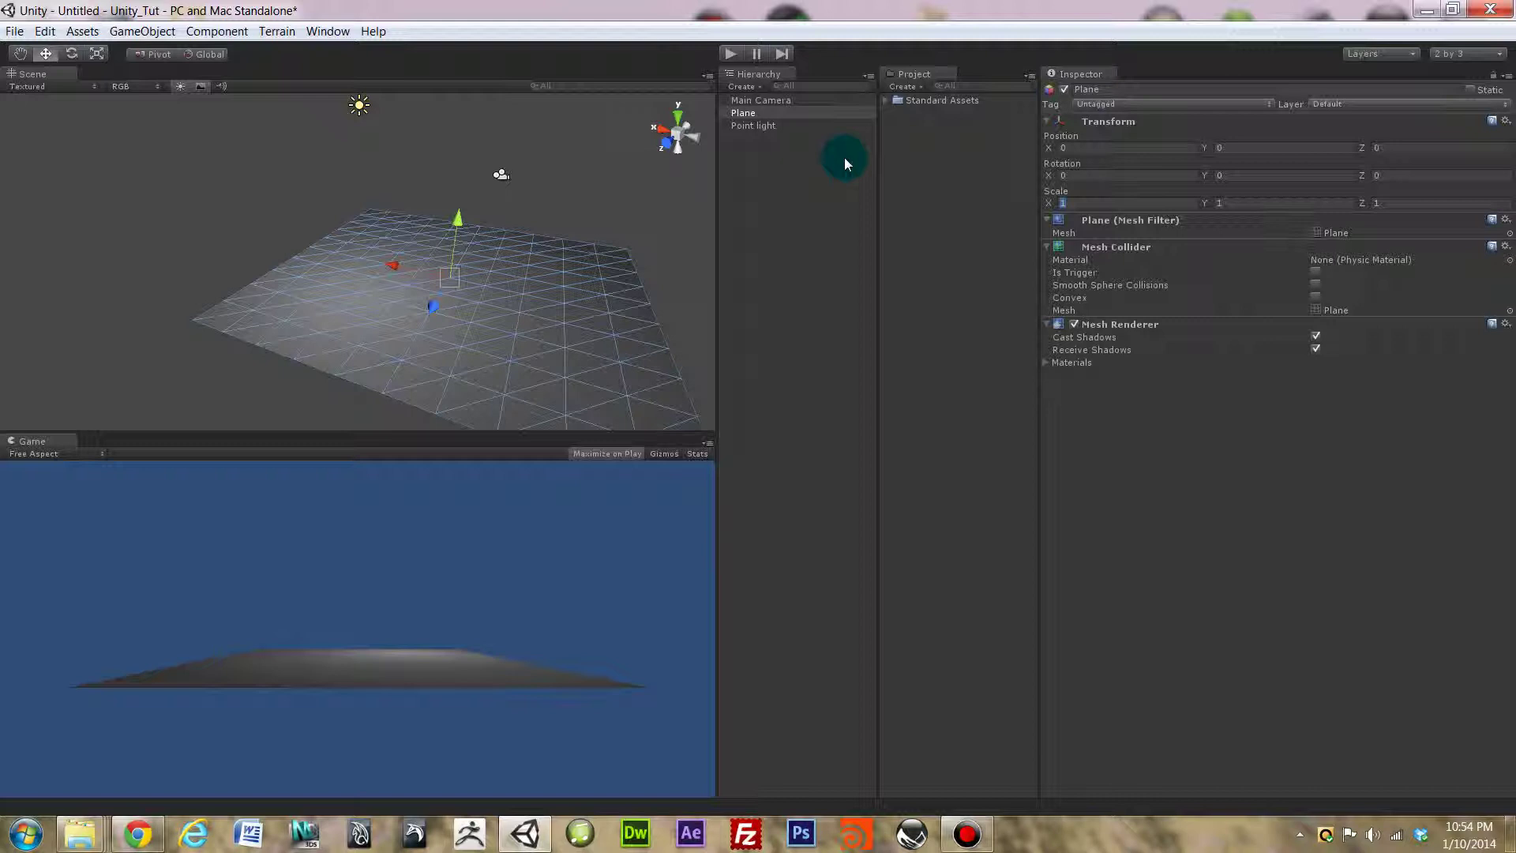
type("20")
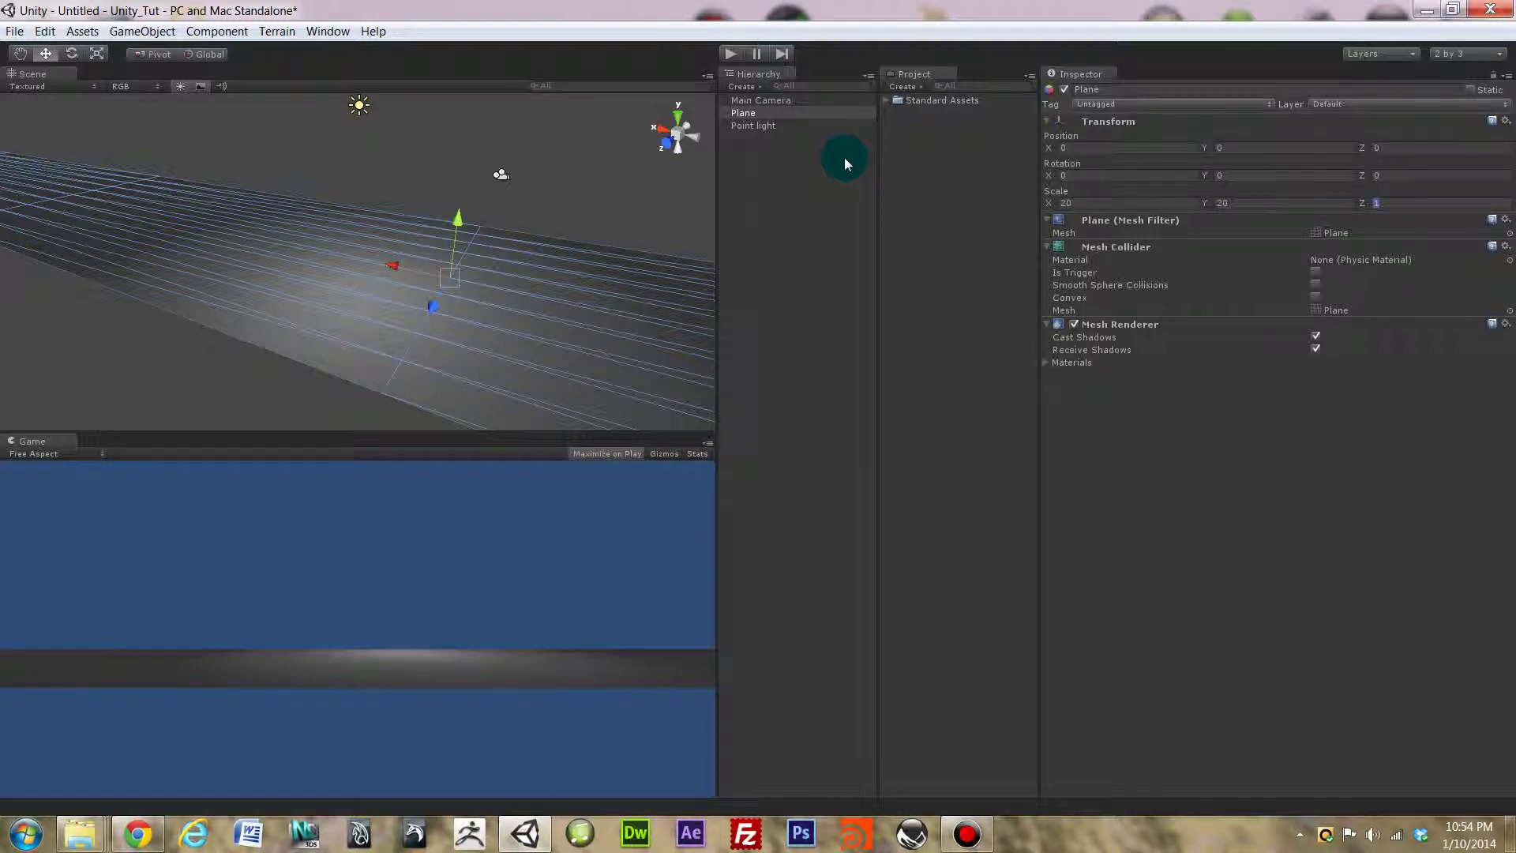
type("20")
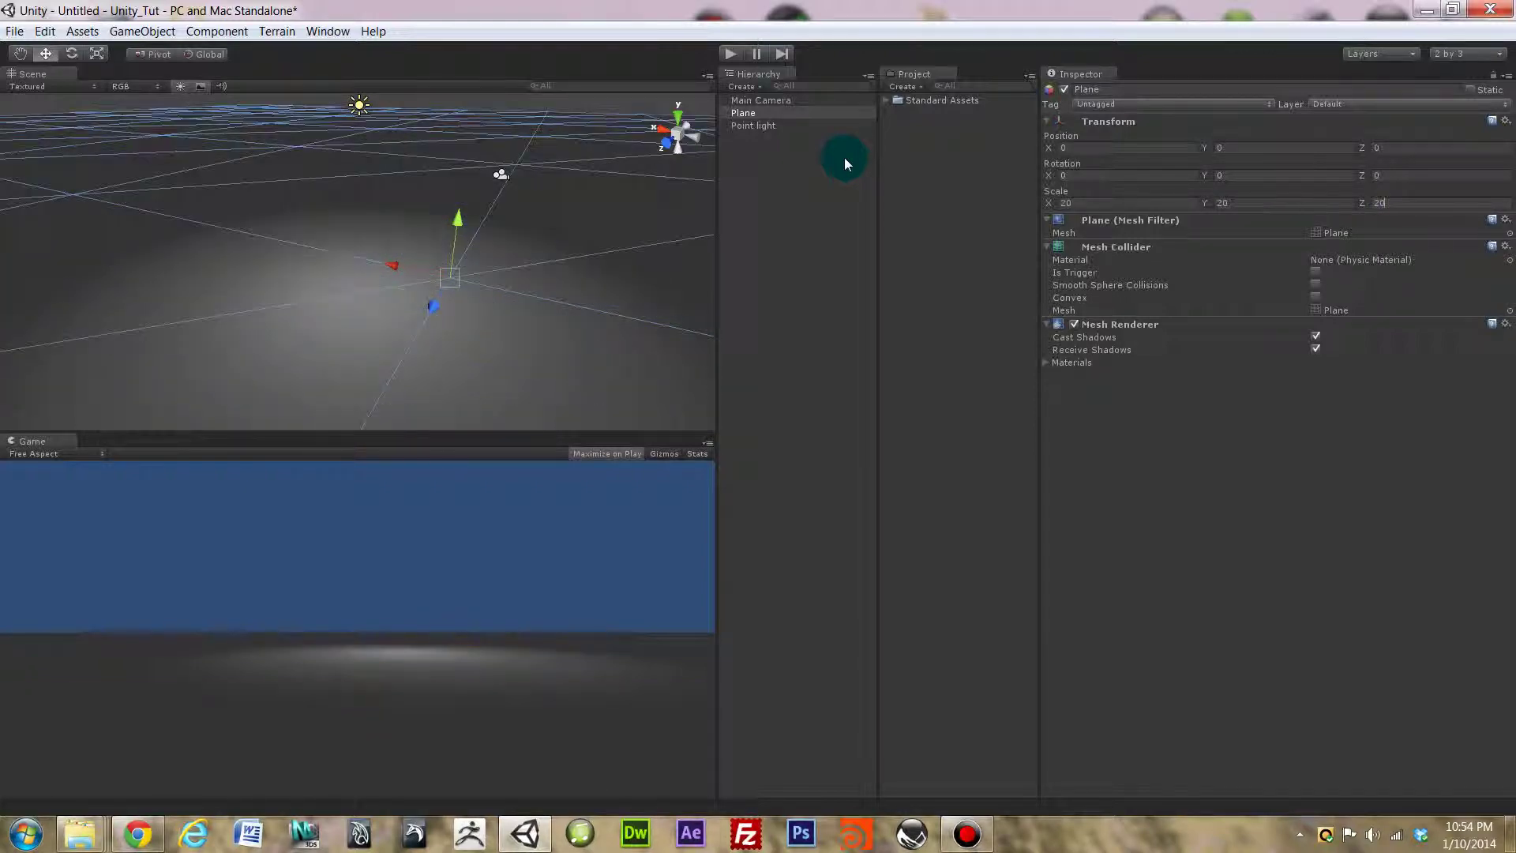
Try a Y scale of 0 on the plane and restore its Y scale to 20.
left_click(1150, 203)
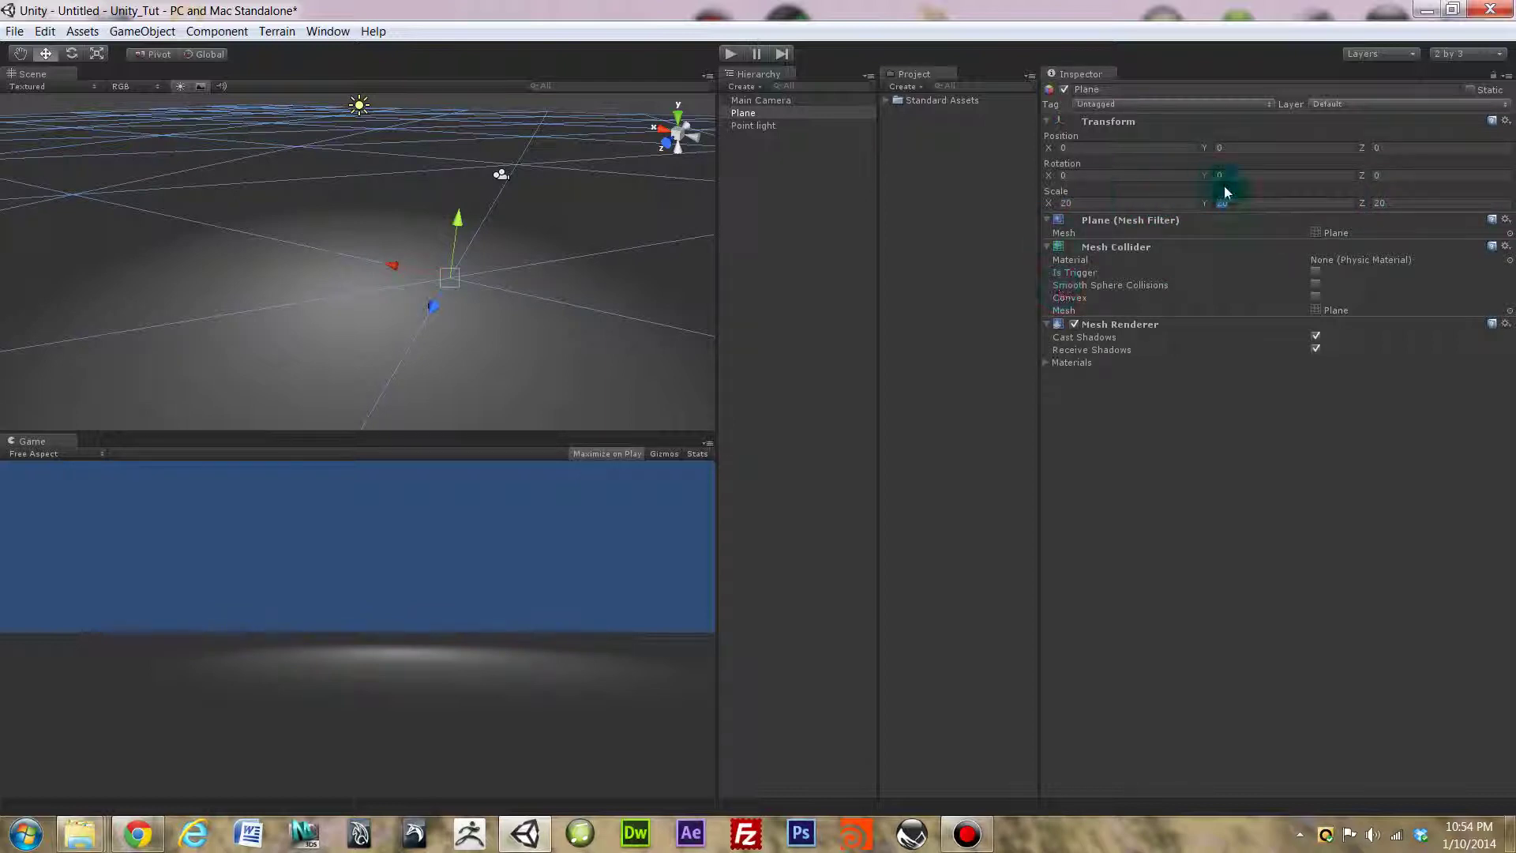
left_click_drag(468, 193, 516, 166, "alt")
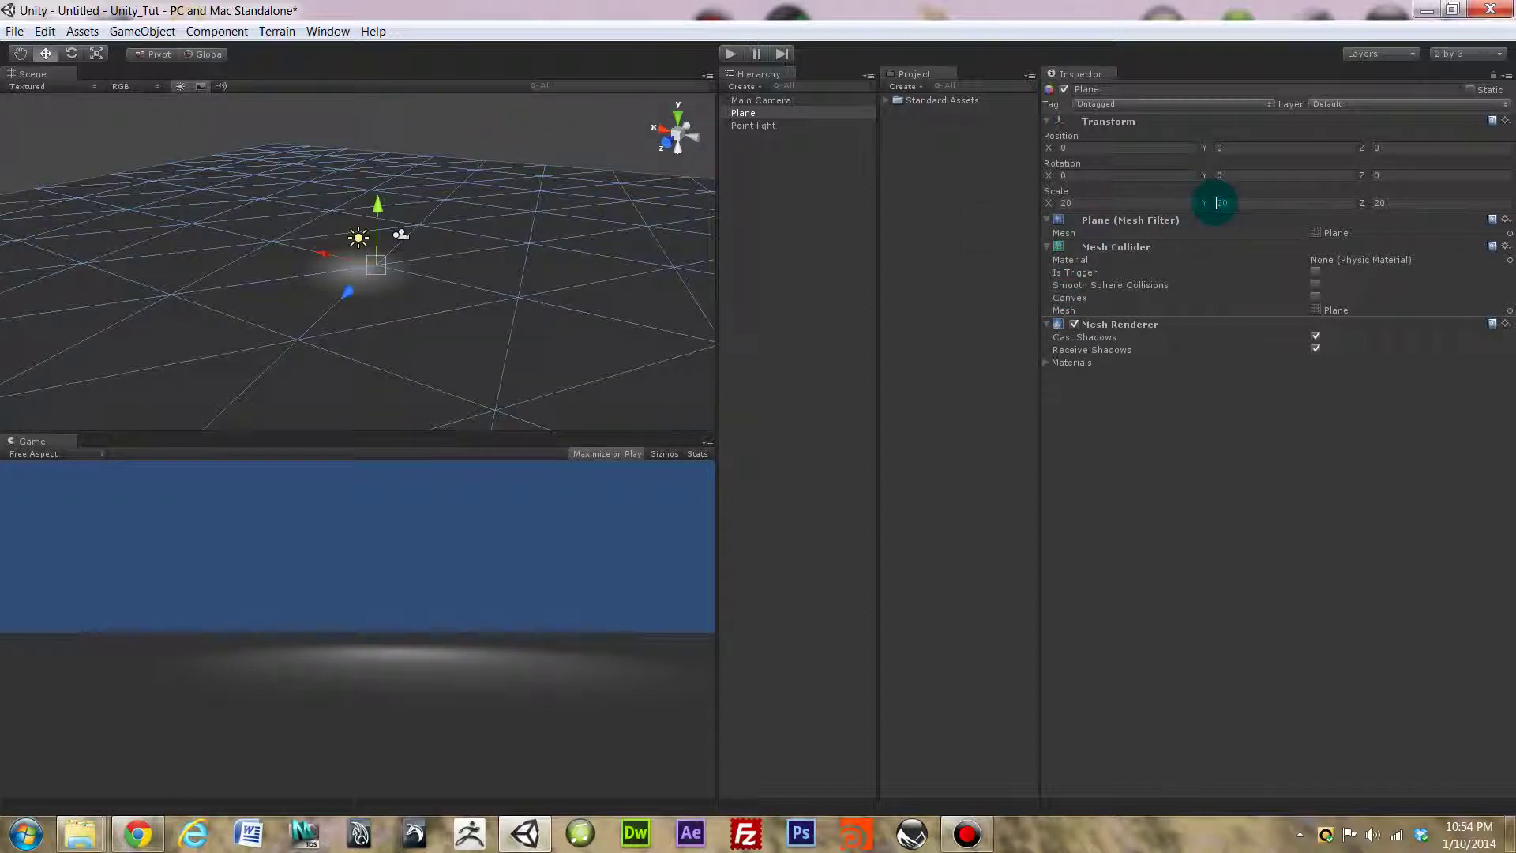
left_click(1245, 203)
type("0")
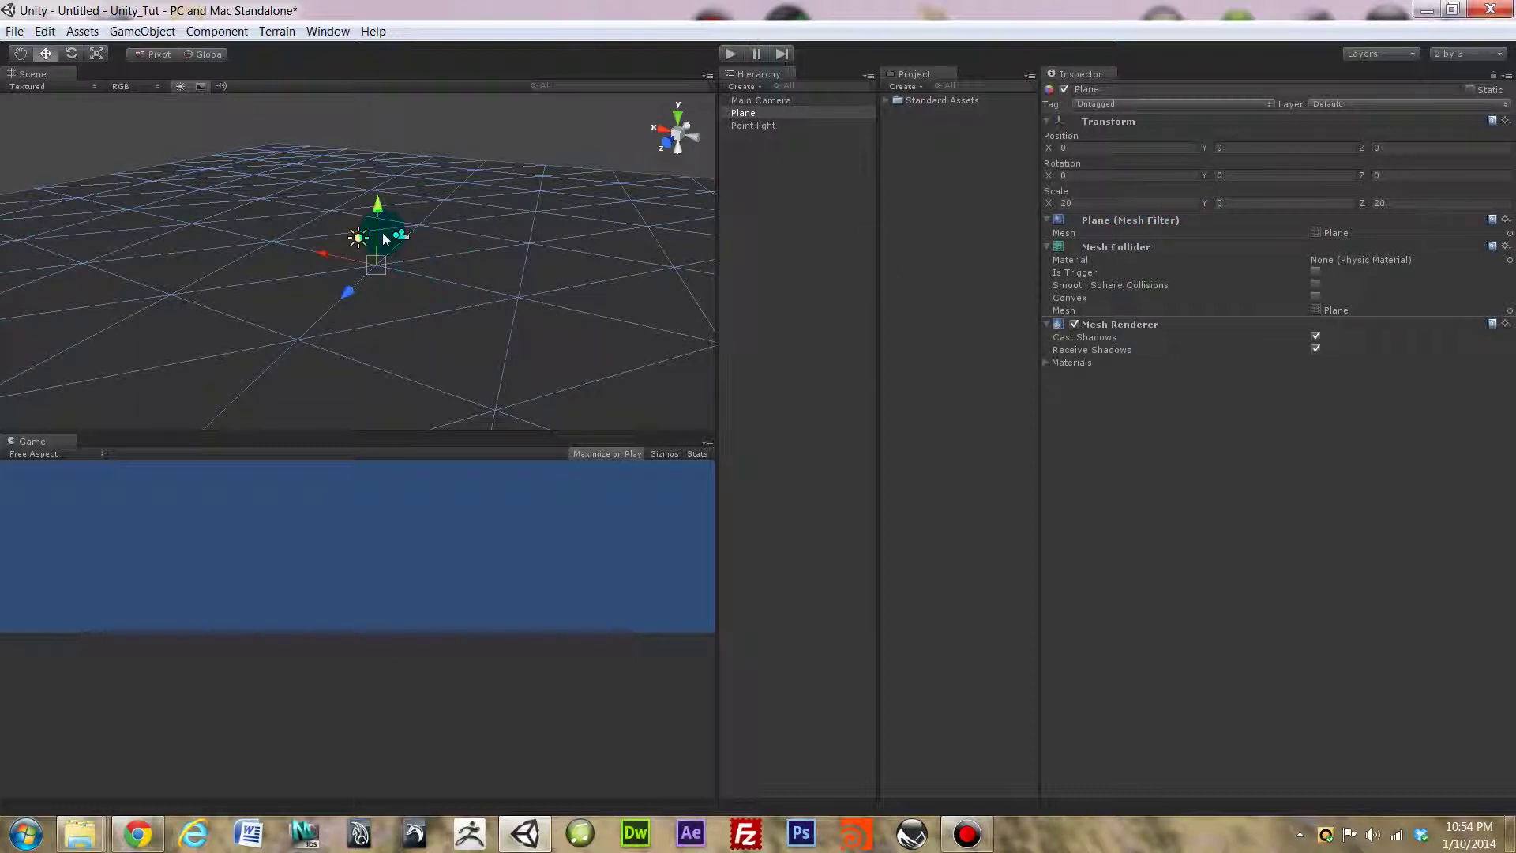
left_click_drag(369, 235, 358, 184, "alt")
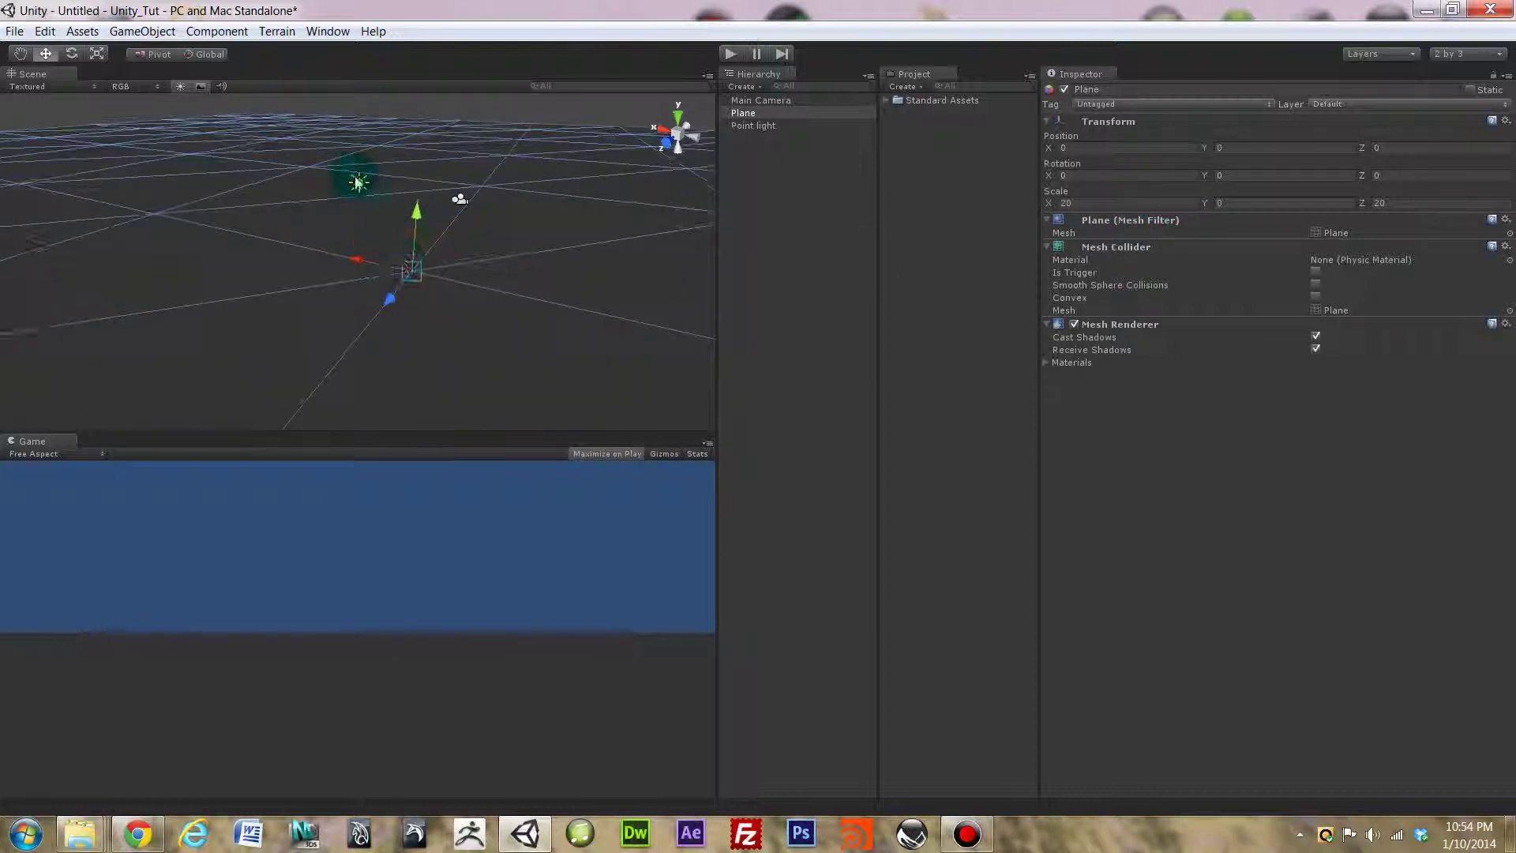
left_click(1259, 198)
type("2")
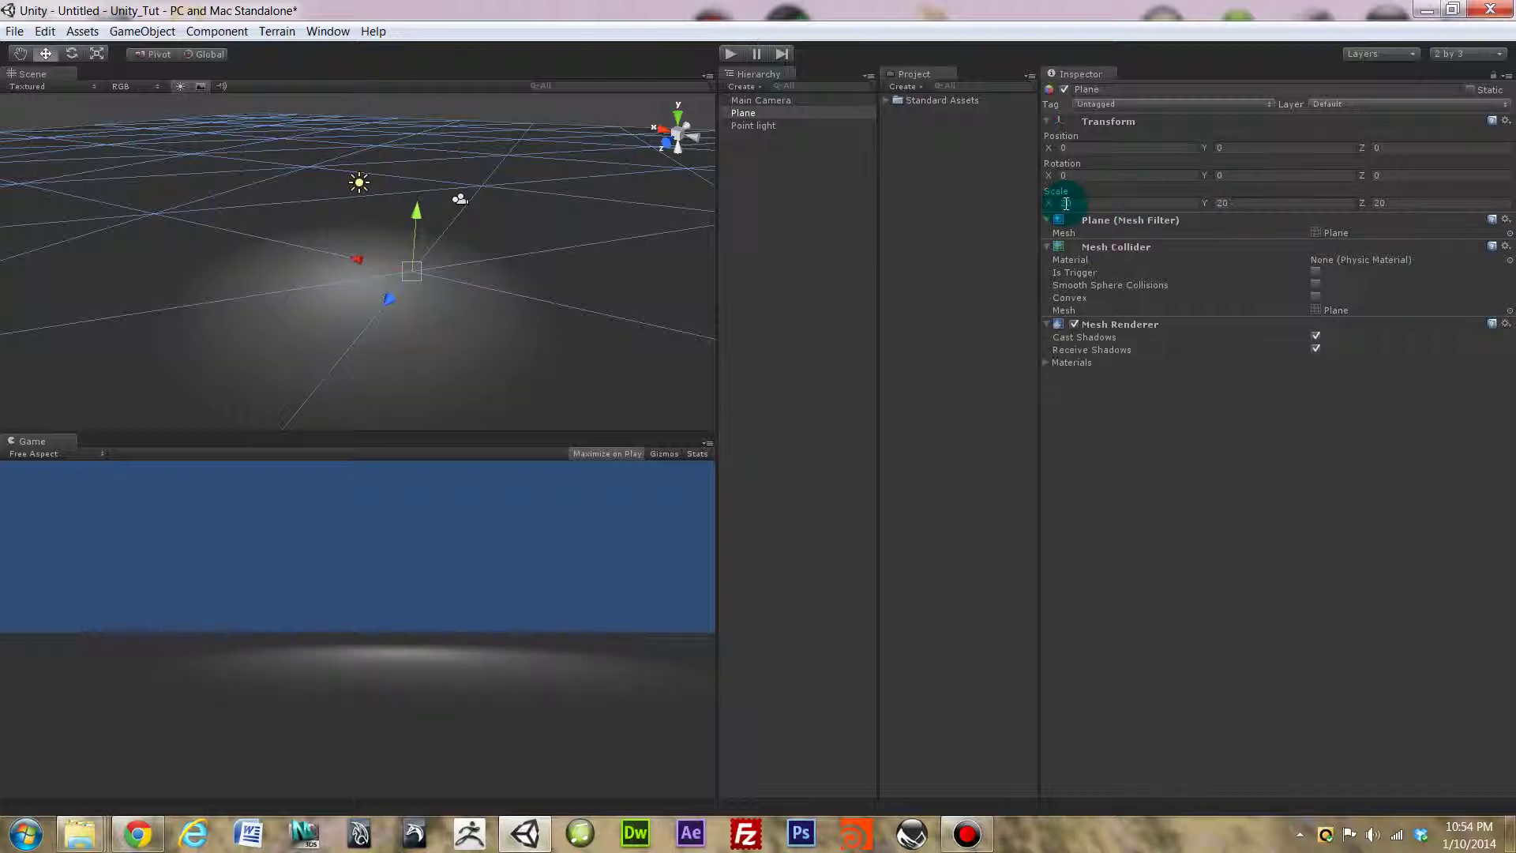
key("Return")
Move the point light vertically to a Y position of about 3.35 above the enlarged plane.
left_click(361, 188)
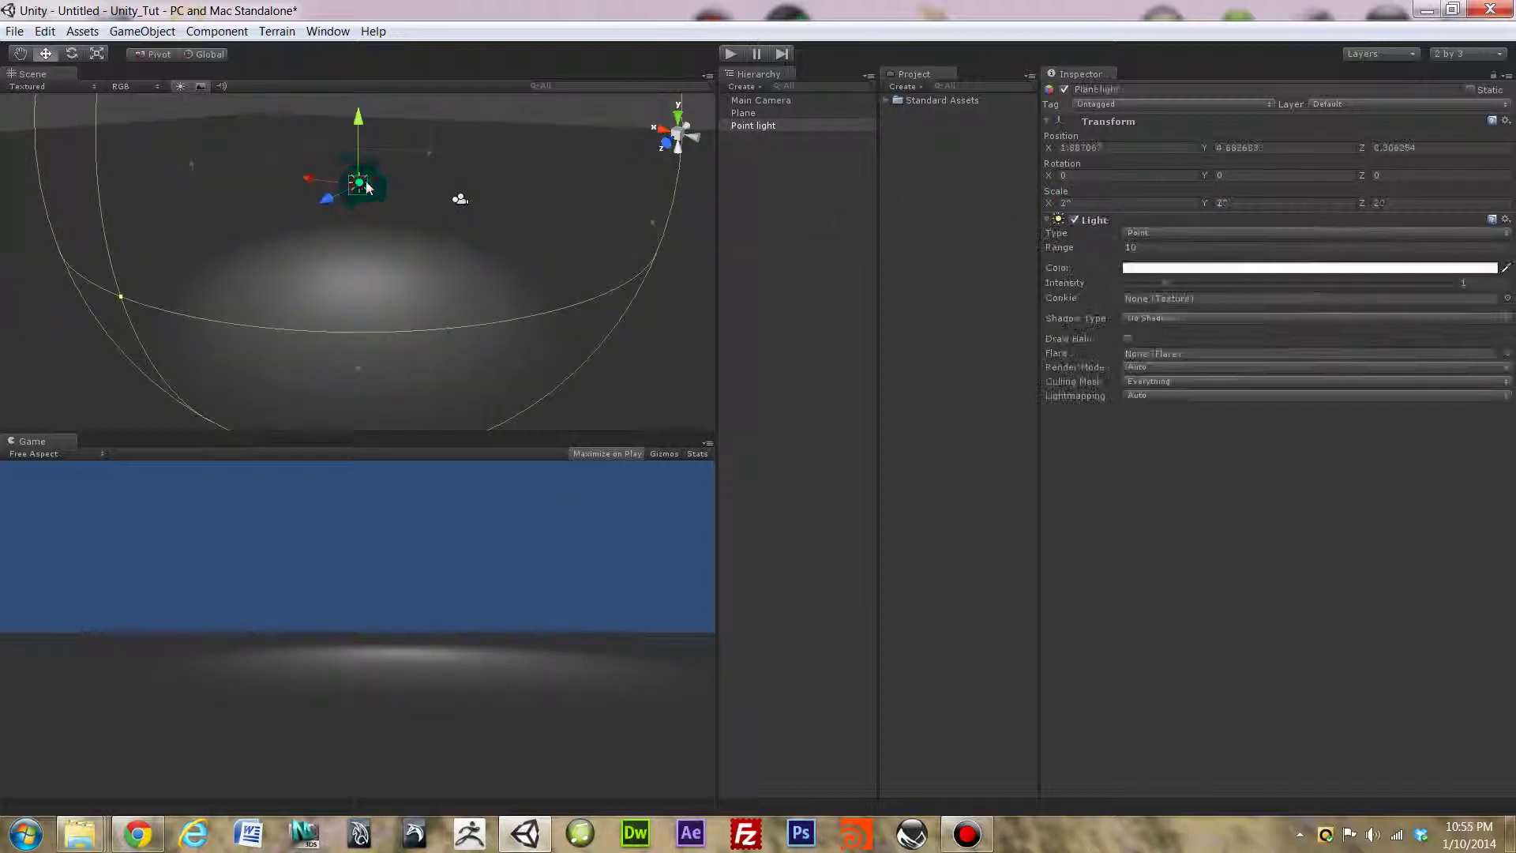
left_click_drag(352, 129, 338, 88)
scroll(368, 268, "up", 5)
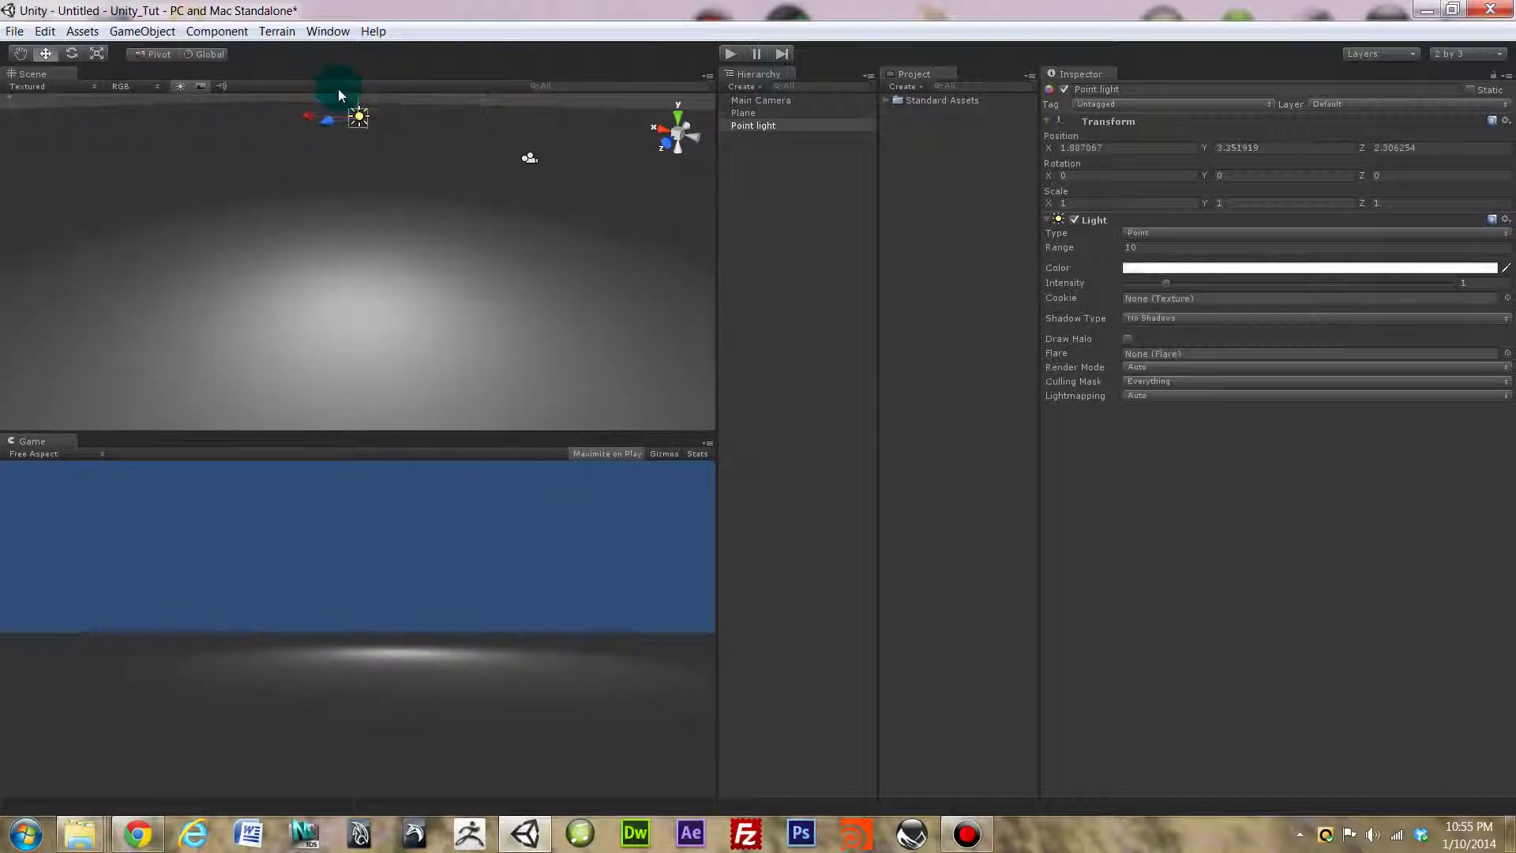
scroll(366, 162, "down", 4)
scroll(417, 160, "down", 2)
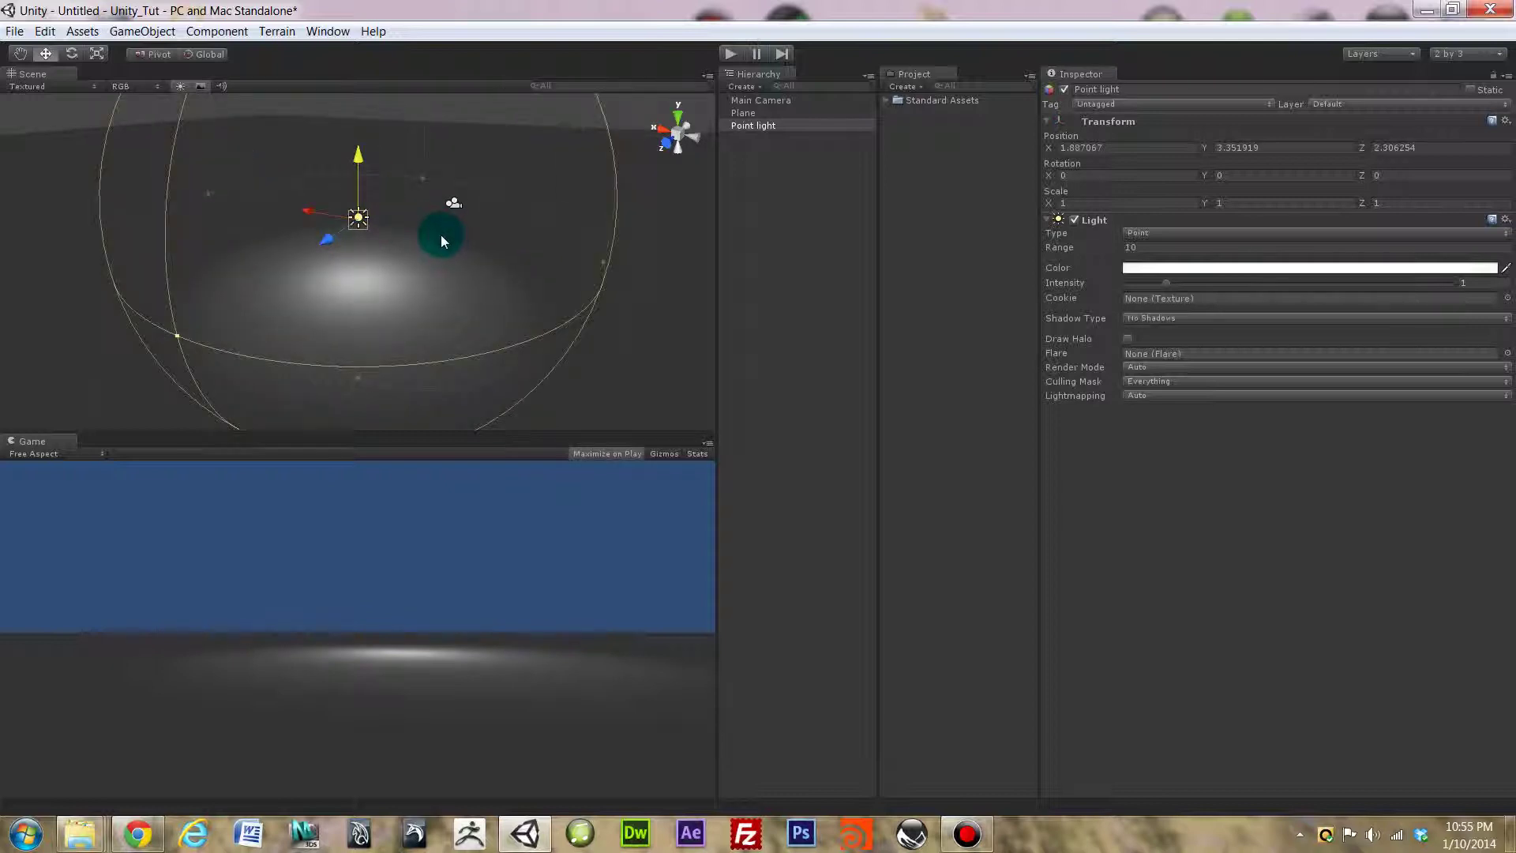
left_click_drag(433, 230, 294, 281, "alt")
Place the 3rd Person Controller from the Character Controllers folder on the plane near the point light.
left_click(884, 100)
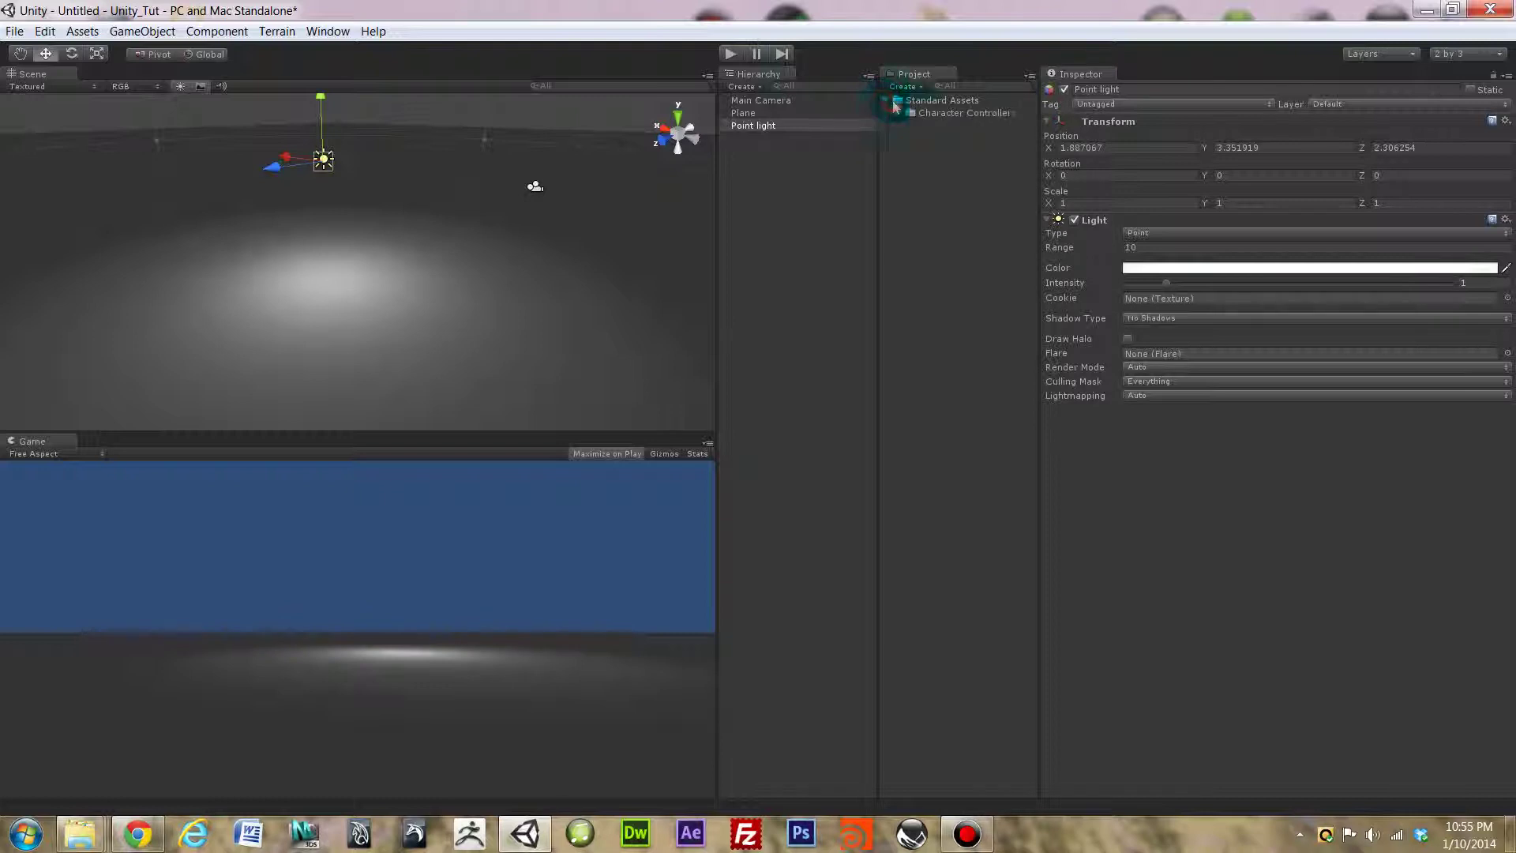
left_click(895, 114)
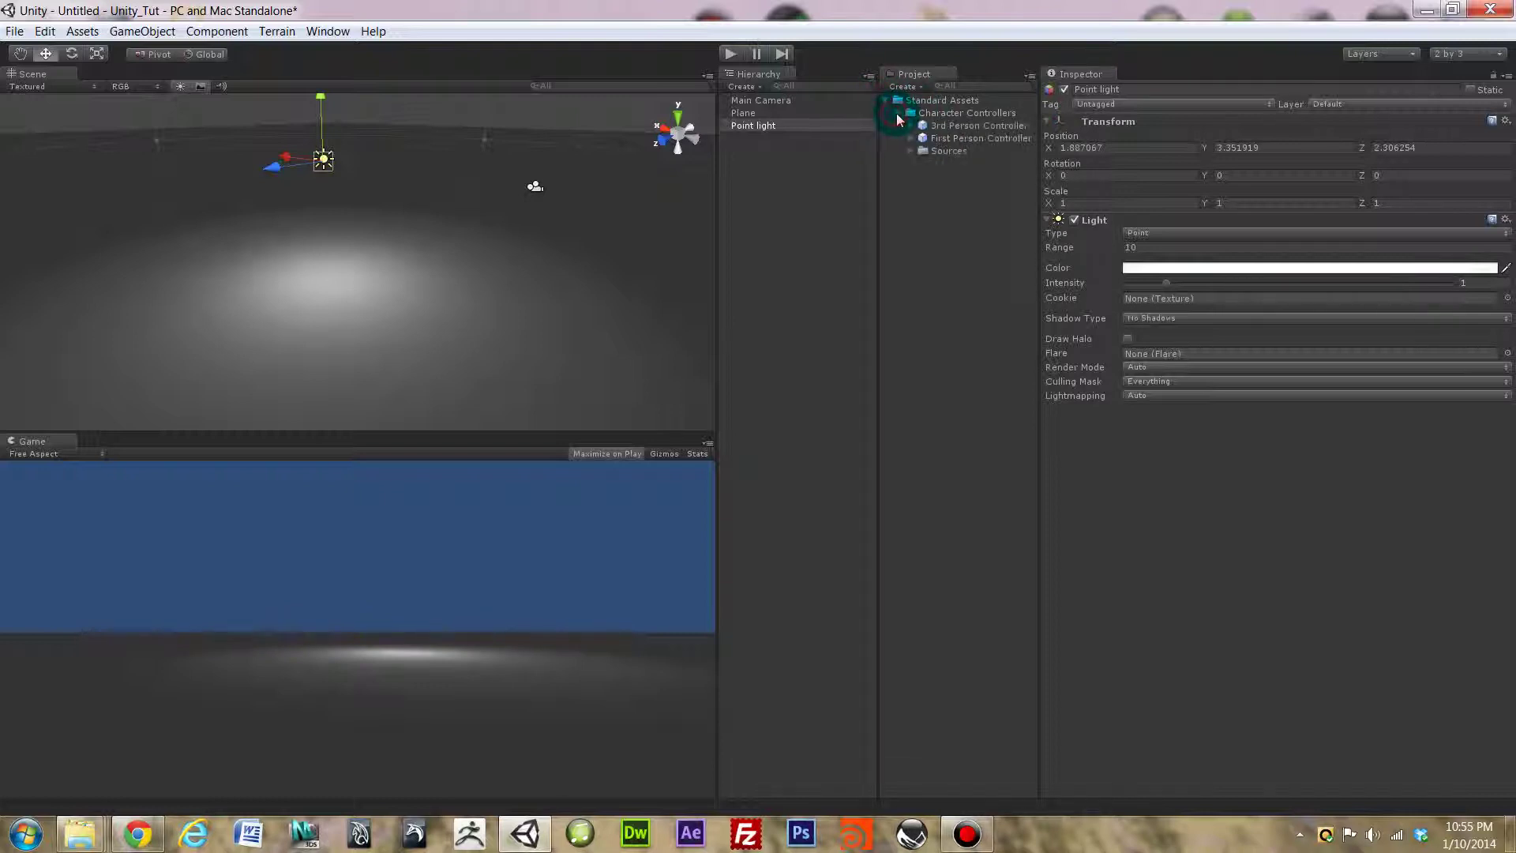
left_click(948, 127)
left_click_drag(948, 129, 724, 167)
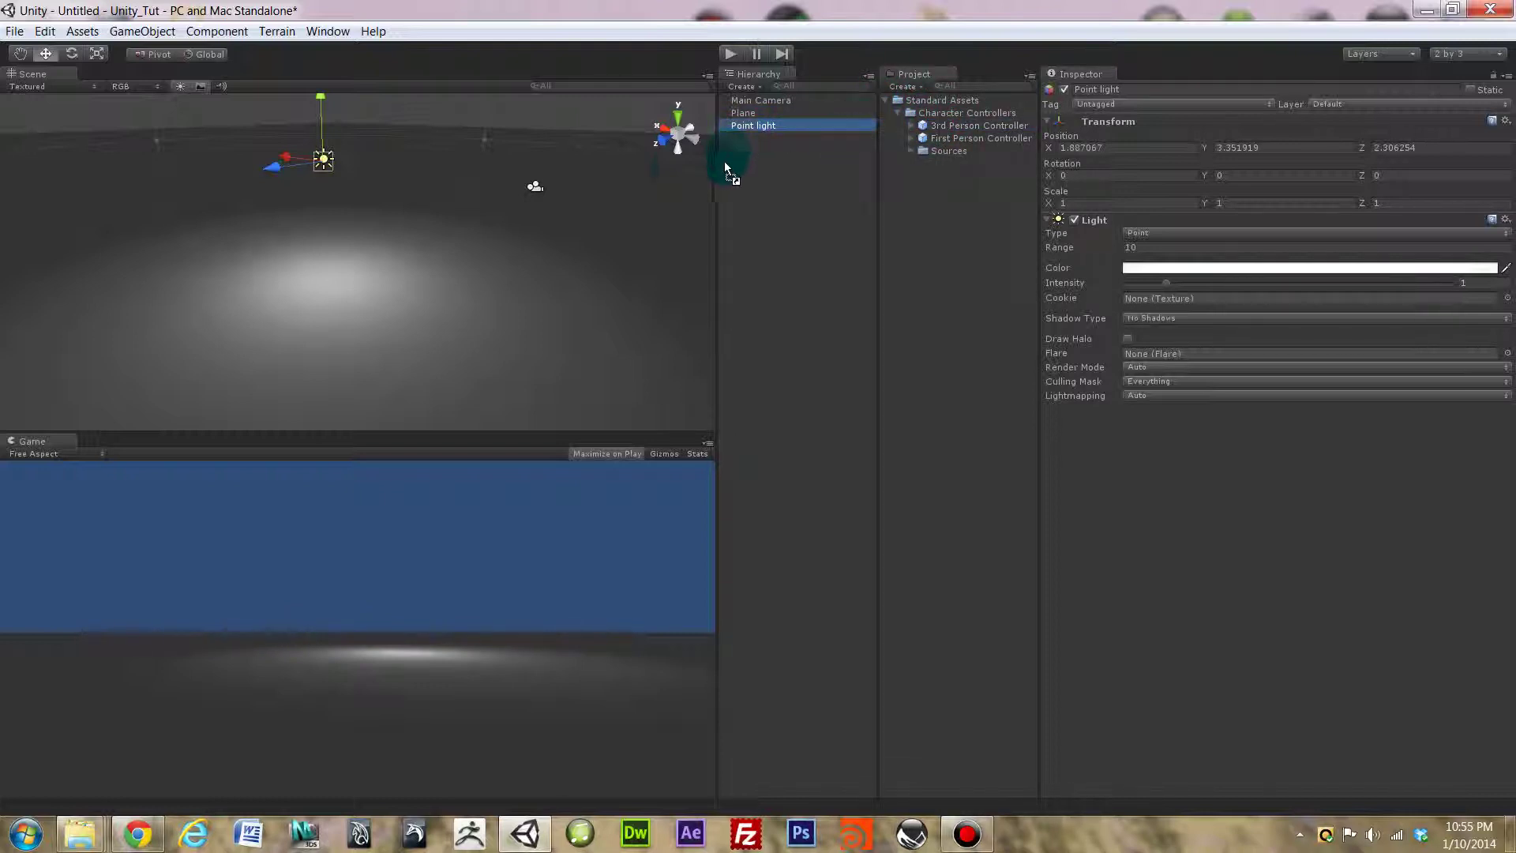
left_click_drag(491, 313, 347, 246)
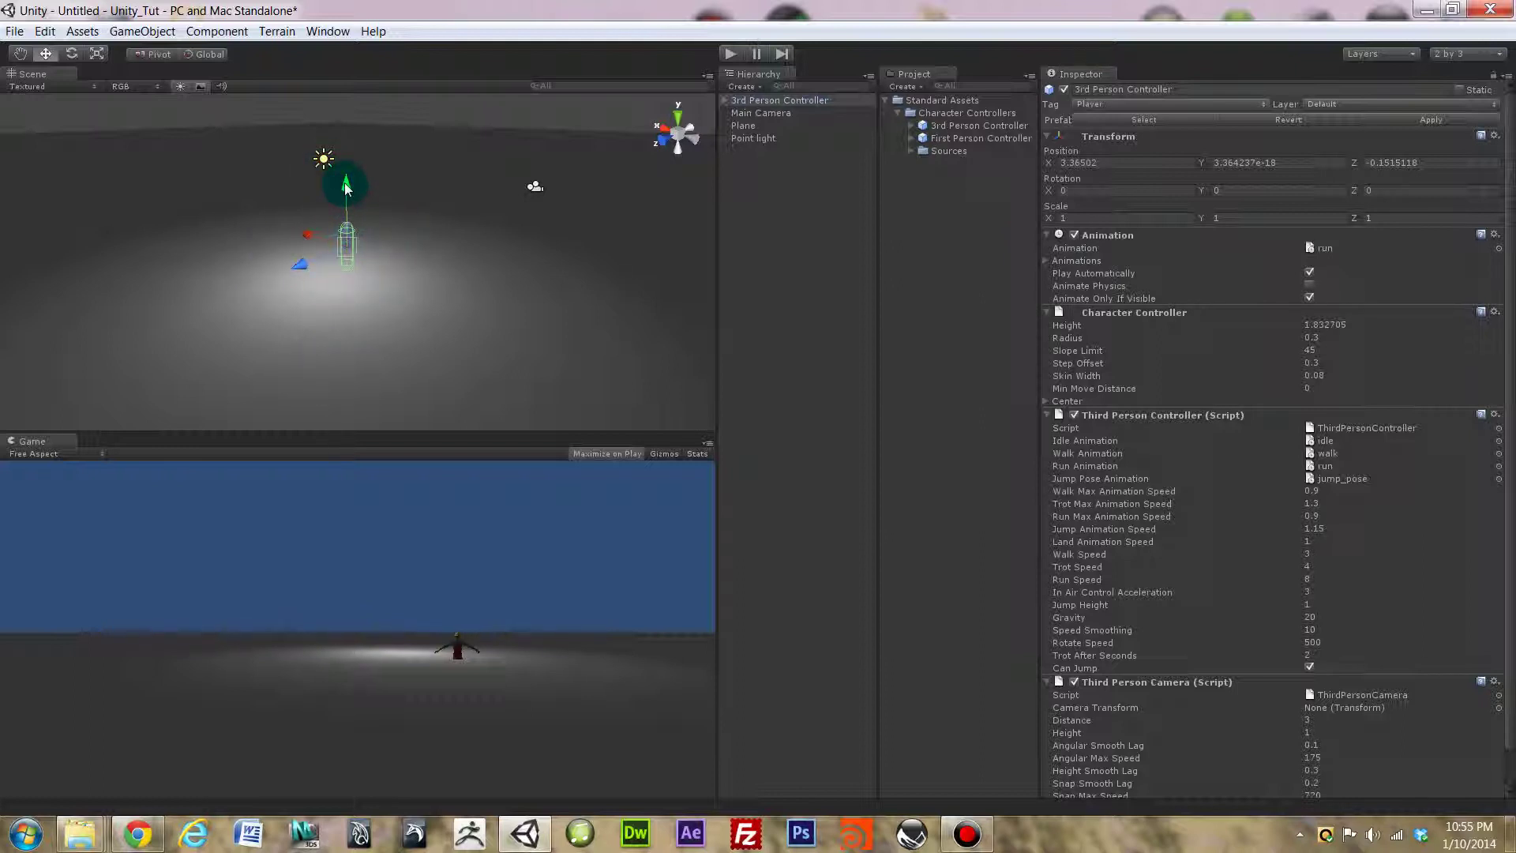
Raise the 3rd Person Controller above the plane to a Y position of about 1.09 and deselect it.
left_click_drag(346, 209, 356, 177)
scroll(353, 229, "up", 1)
scroll(352, 228, "up", 3)
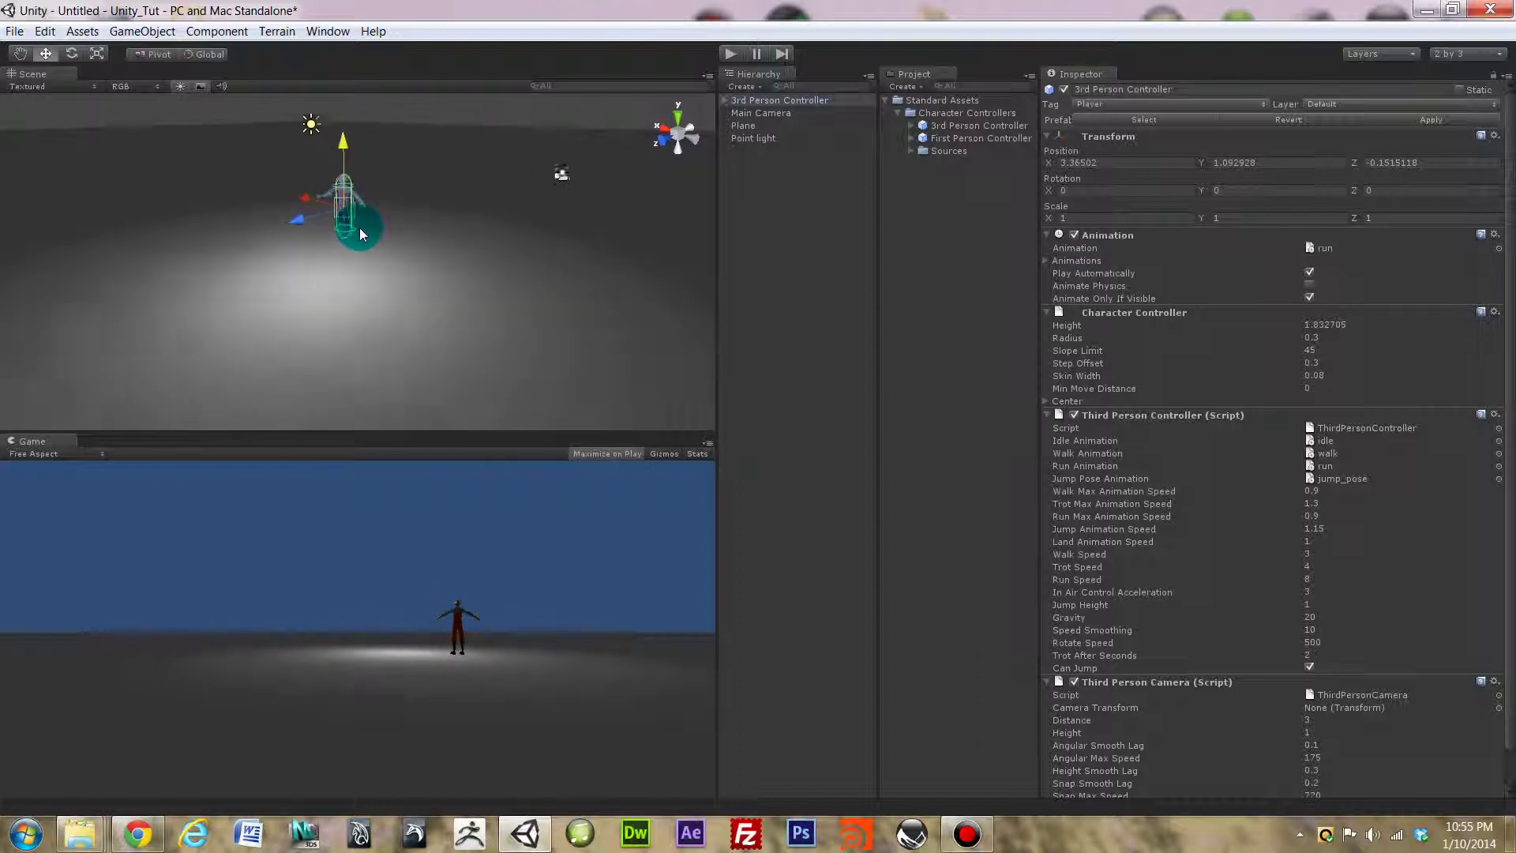
scroll(352, 219, "down", 3)
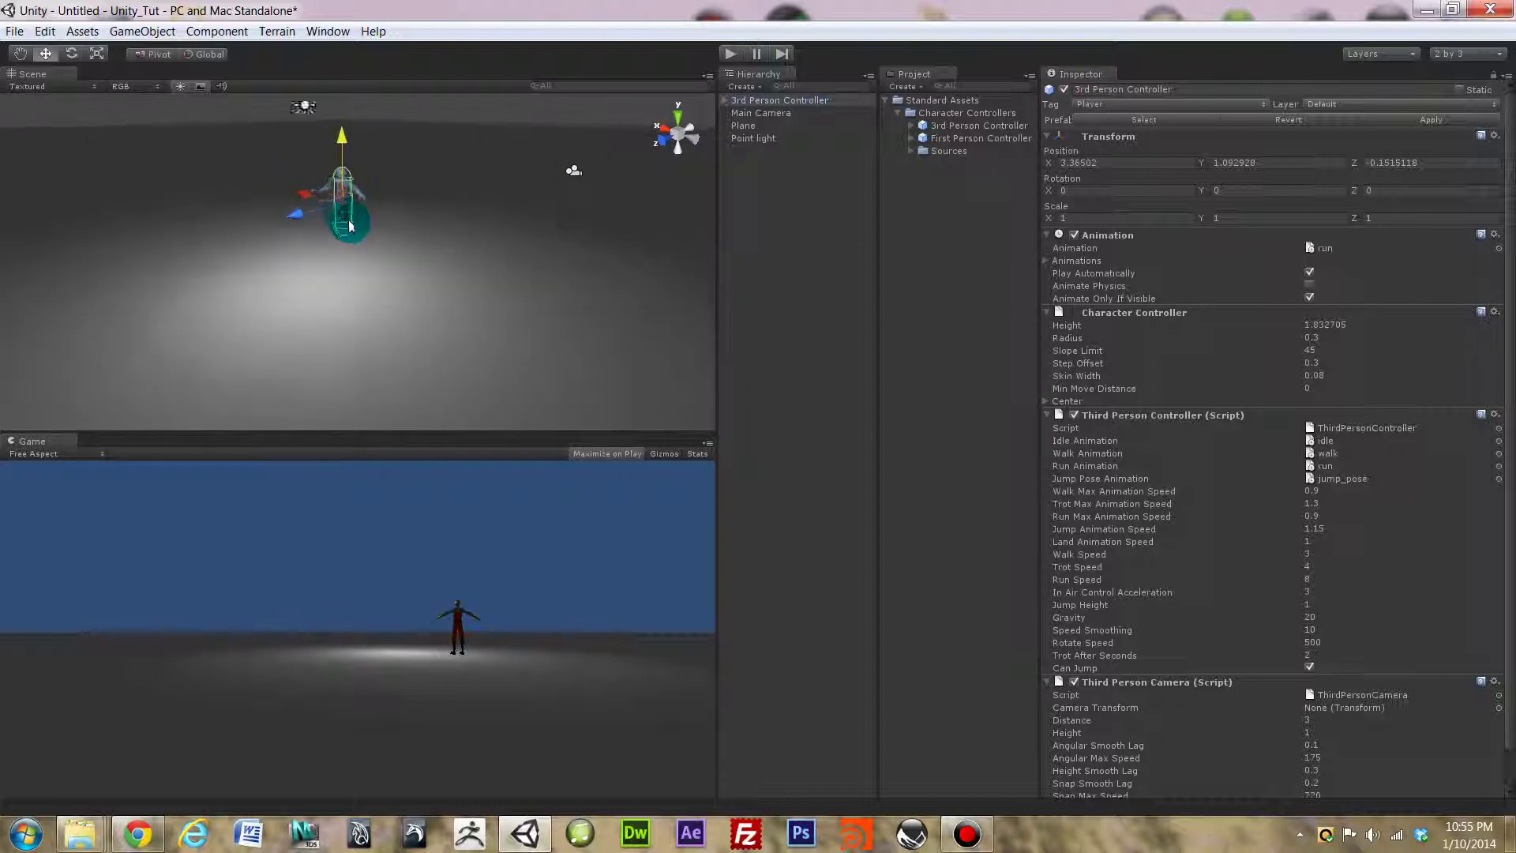
scroll(348, 224, "up", 1)
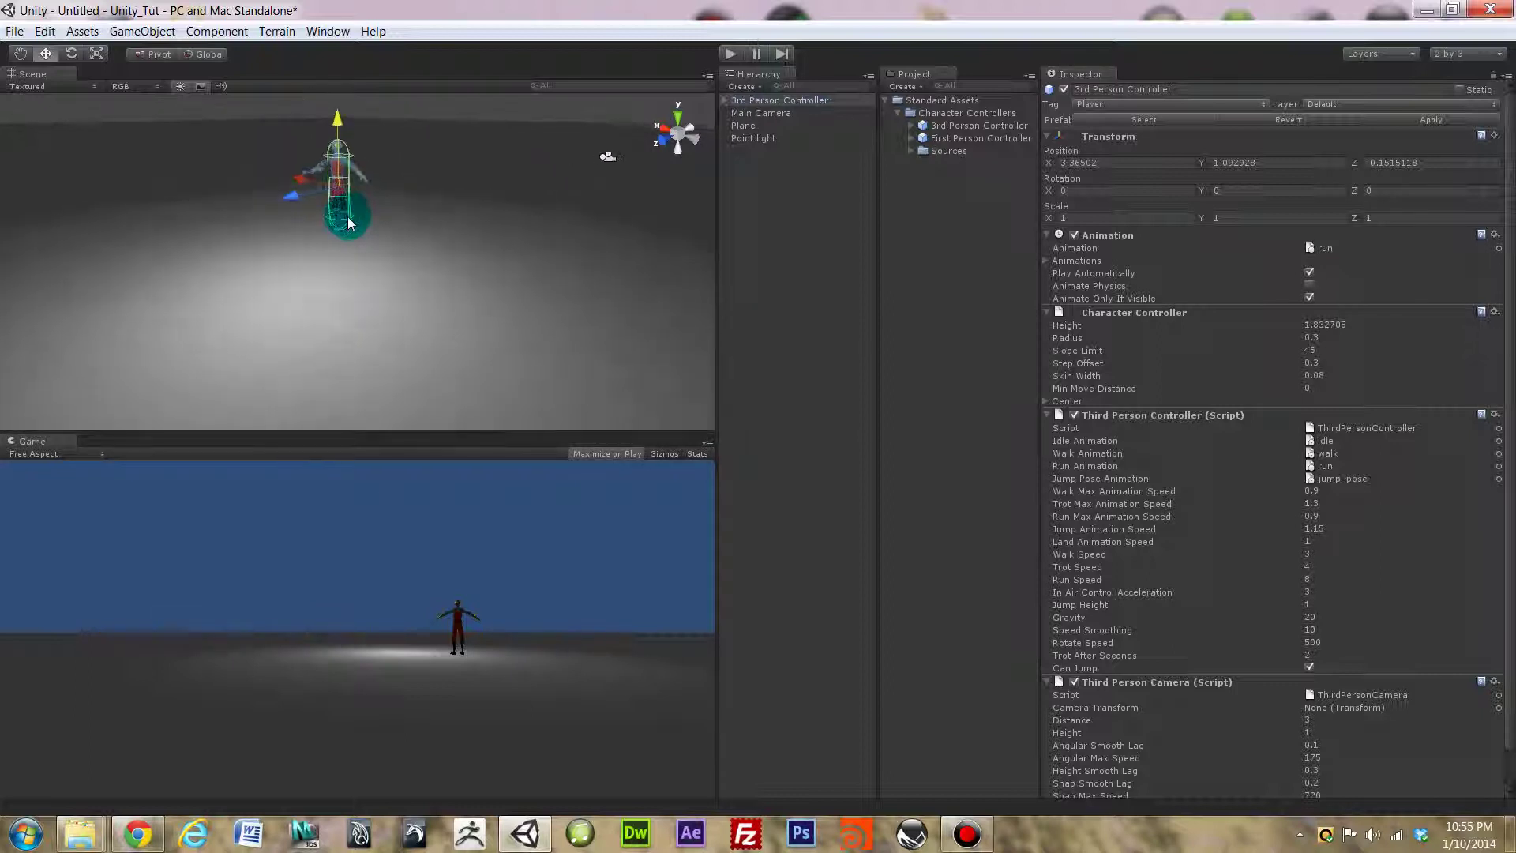
scroll(349, 227, "down", 3)
left_click_drag(422, 188, 320, 257, "alt")
left_click(407, 223)
left_click(368, 196)
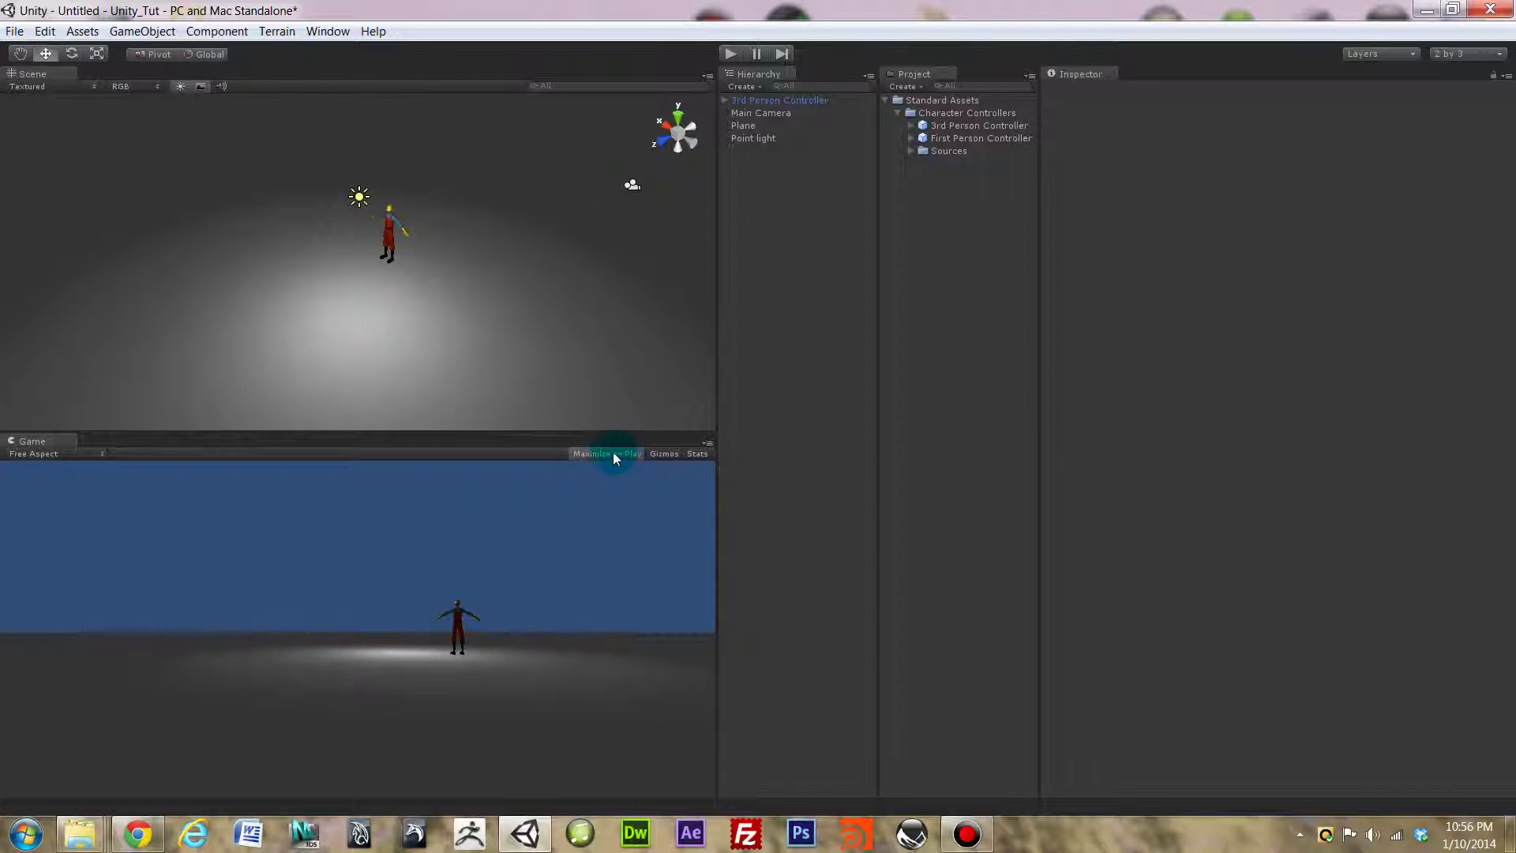
Play-test the third-person character with Maximize on Play enabled and stop the game.
left_click(612, 454)
left_click(728, 55)
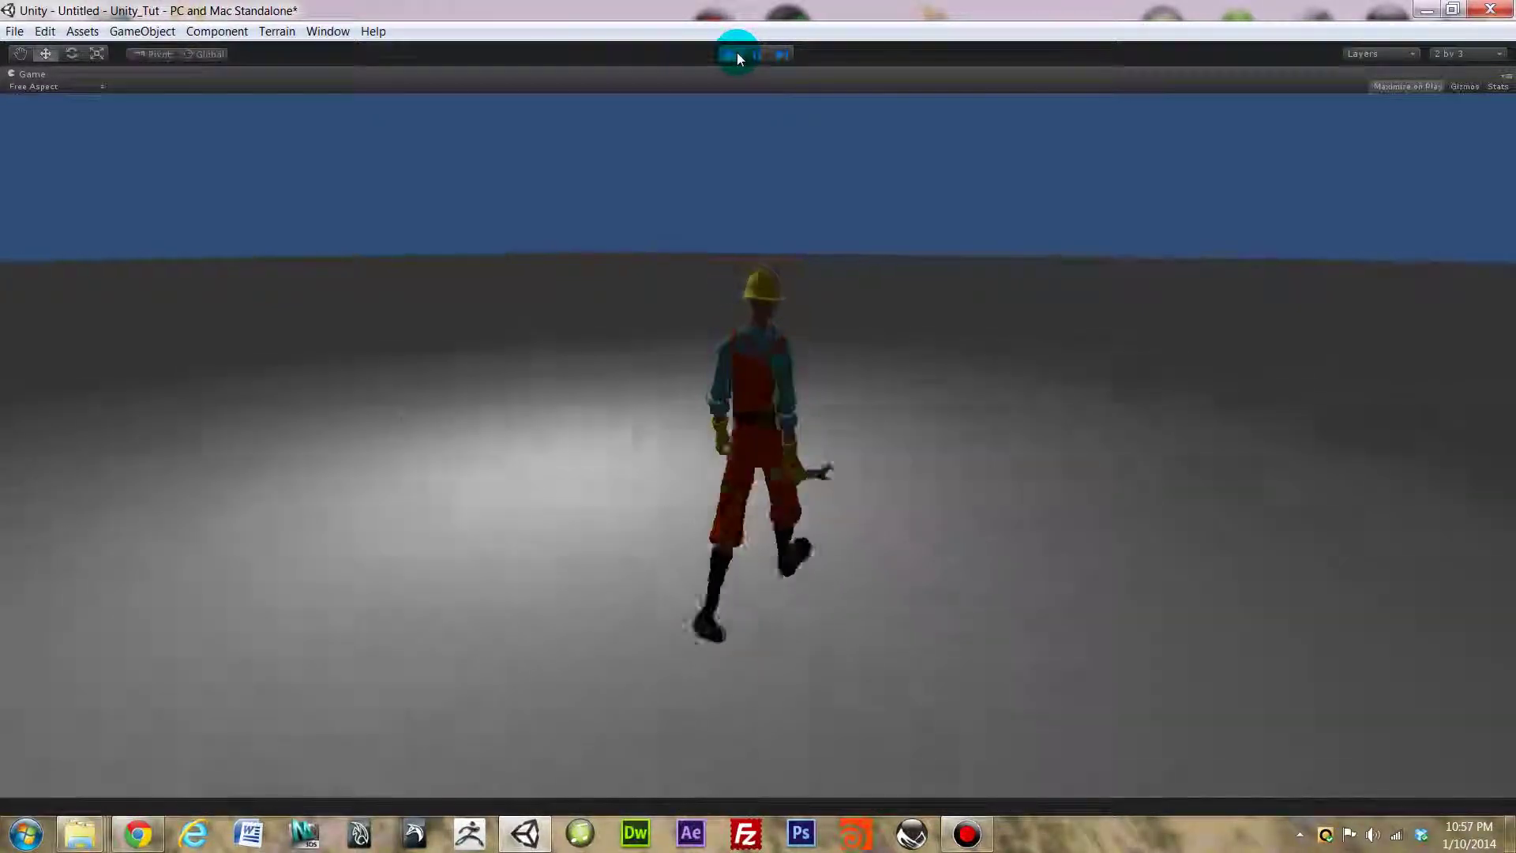
left_click(737, 52)
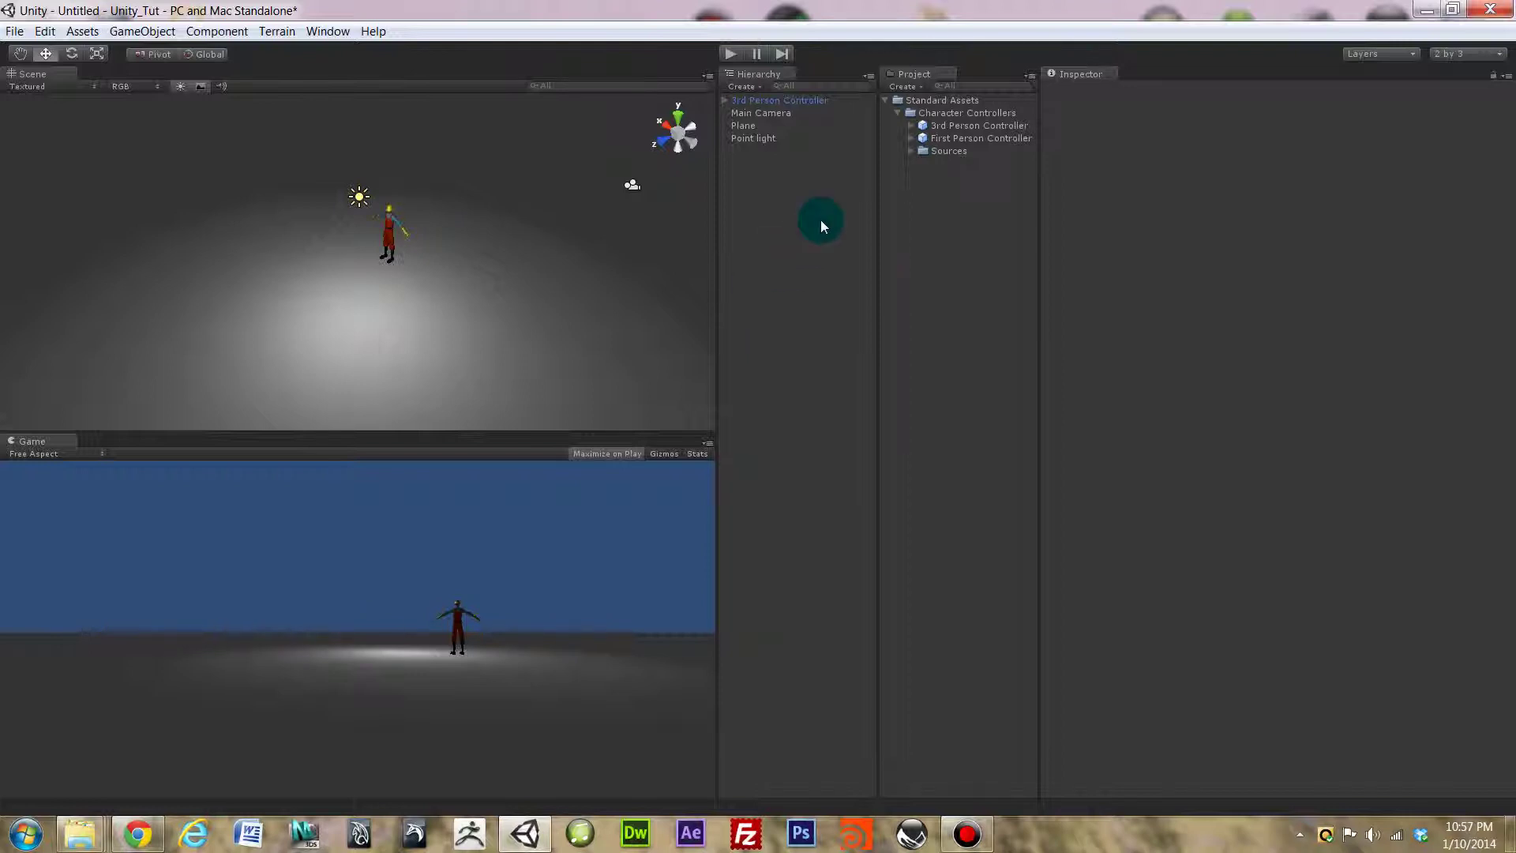
Collapse the Character Controllers folder and create a new project folder named Models.
left_click(897, 112)
right_click(907, 146)
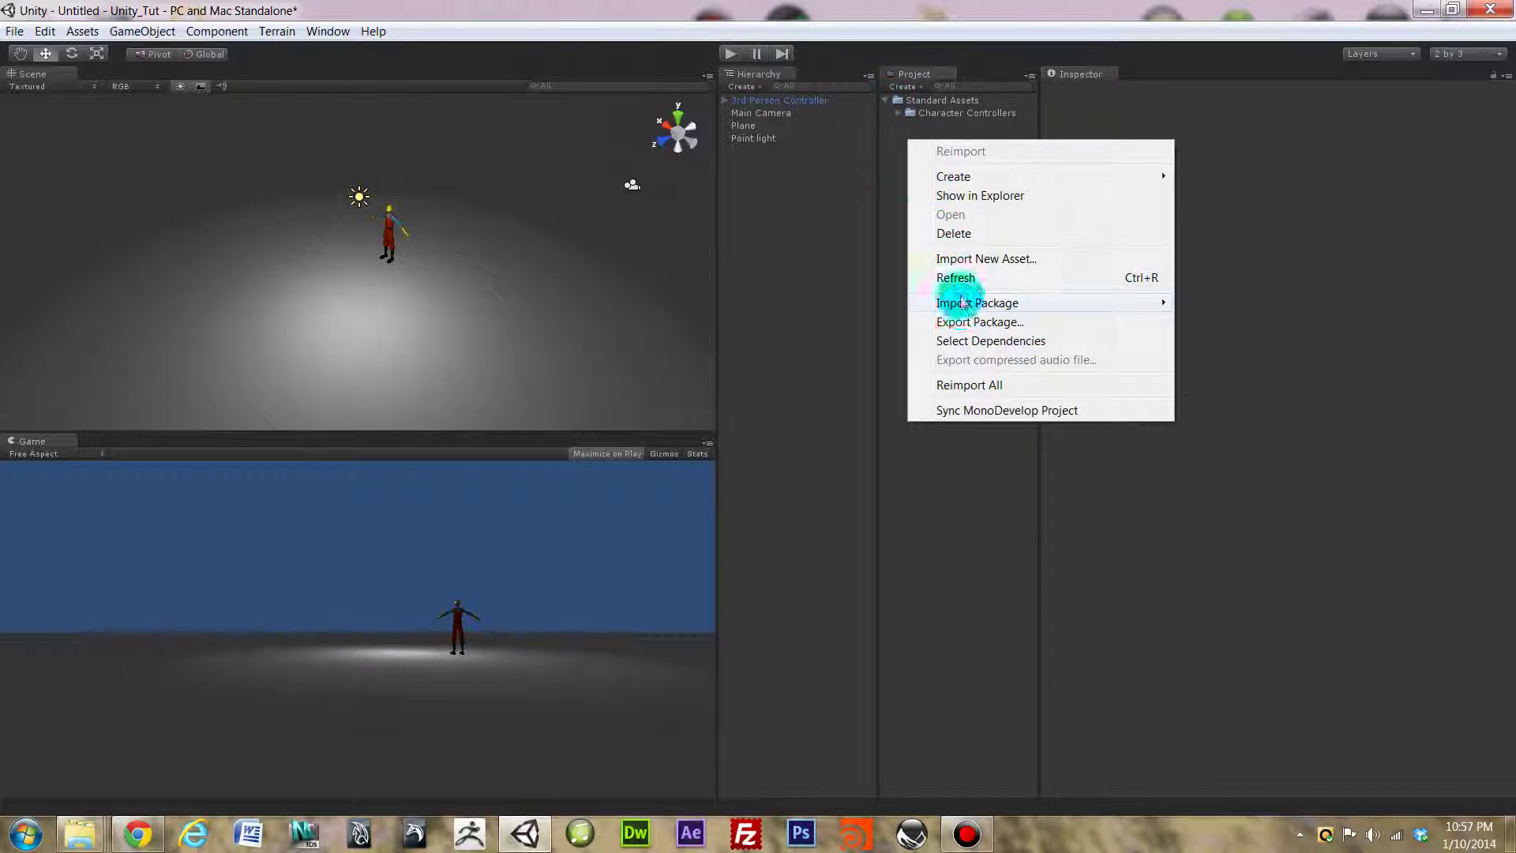
mouse_move(959, 176)
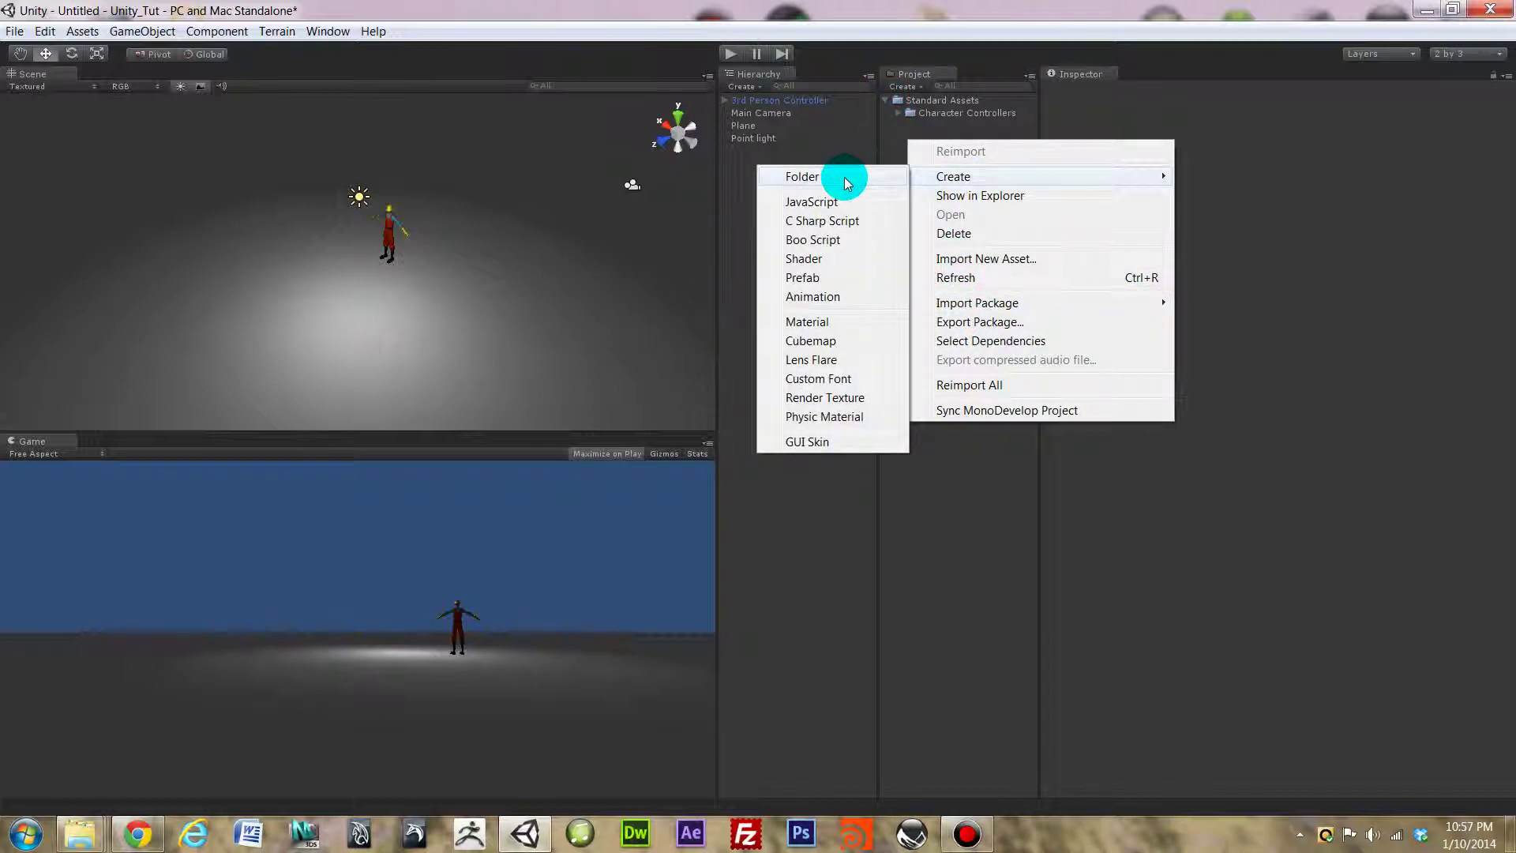
left_click(847, 182)
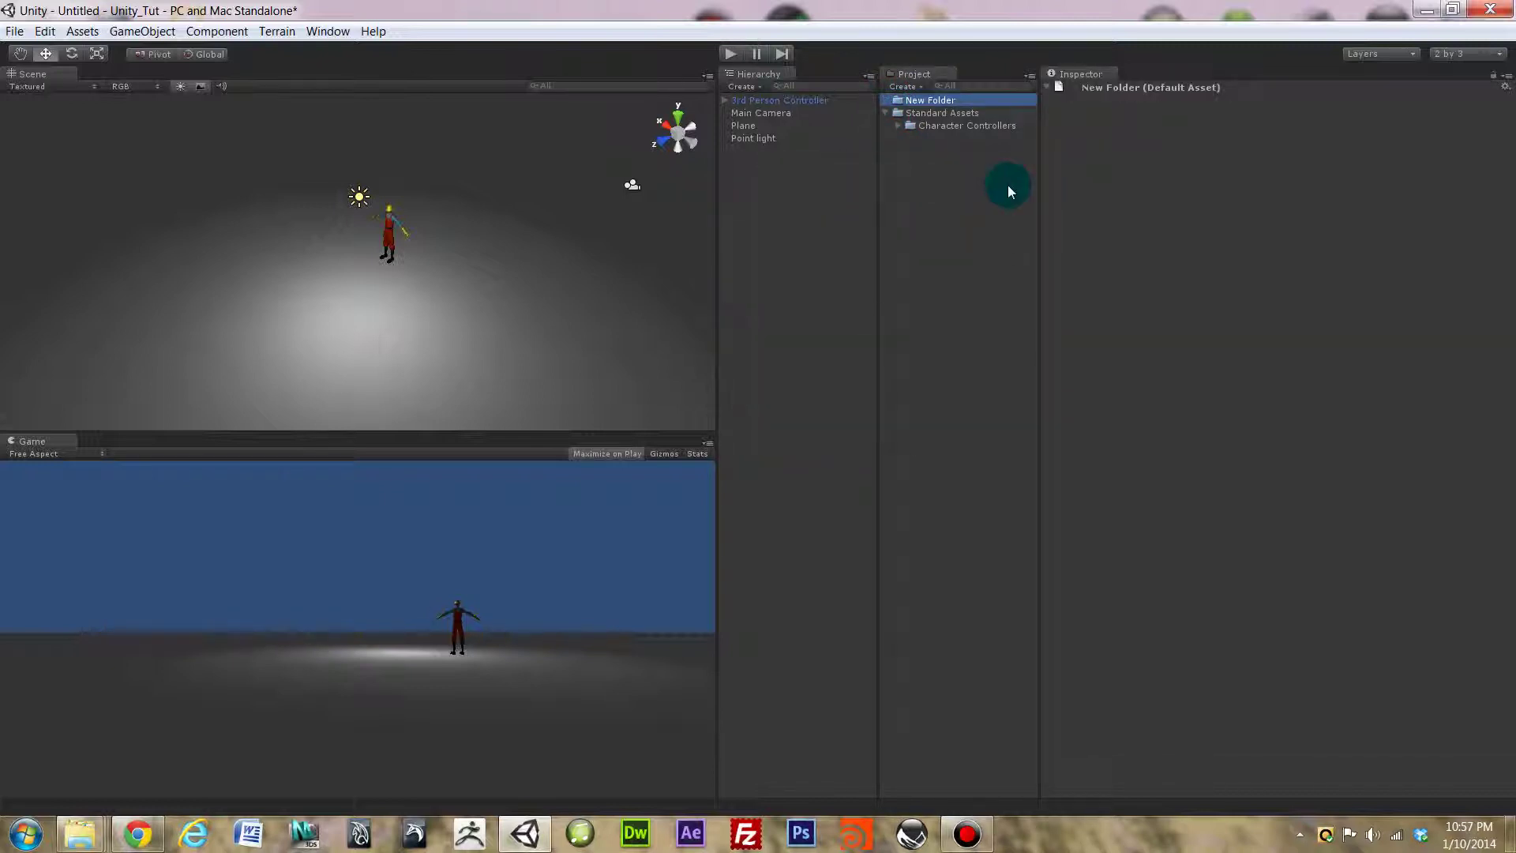
left_click(929, 103)
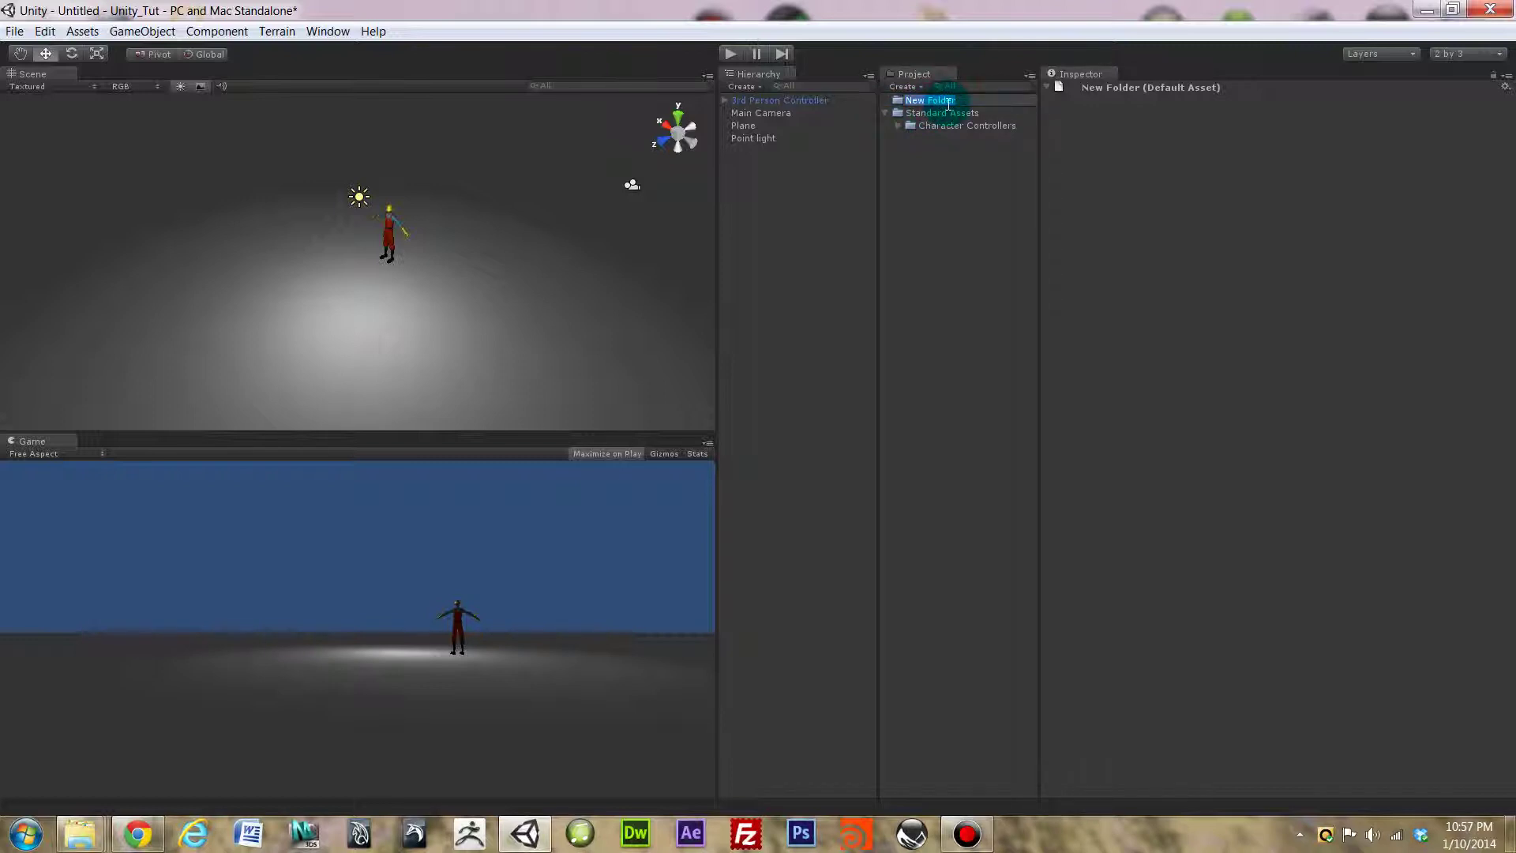
type("Models")
left_click(946, 103)
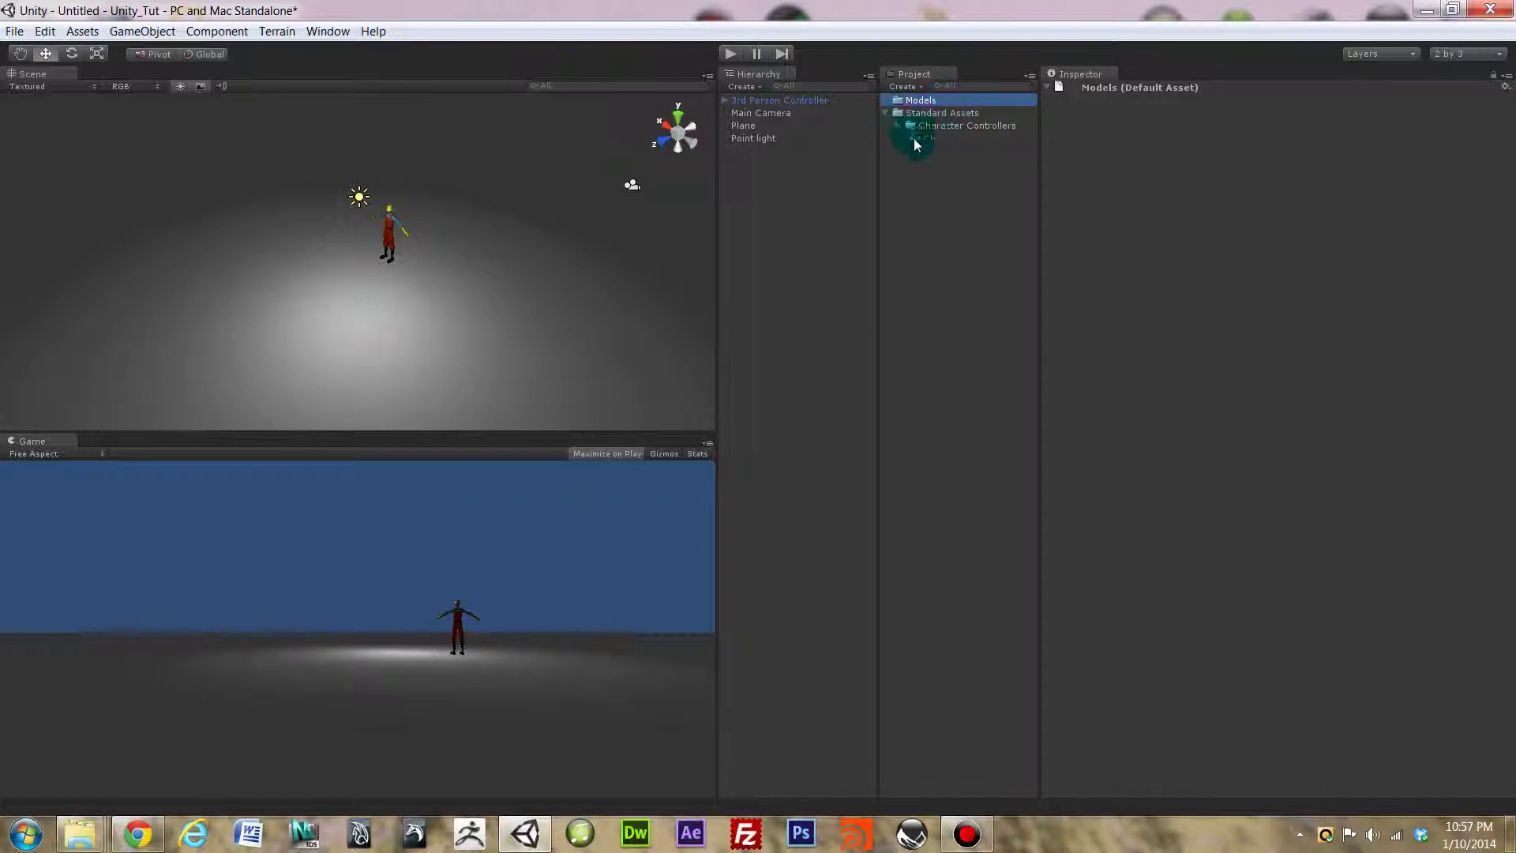
Create another folder, move it out of Models to the project's top level and name it Material.
right_click(912, 172)
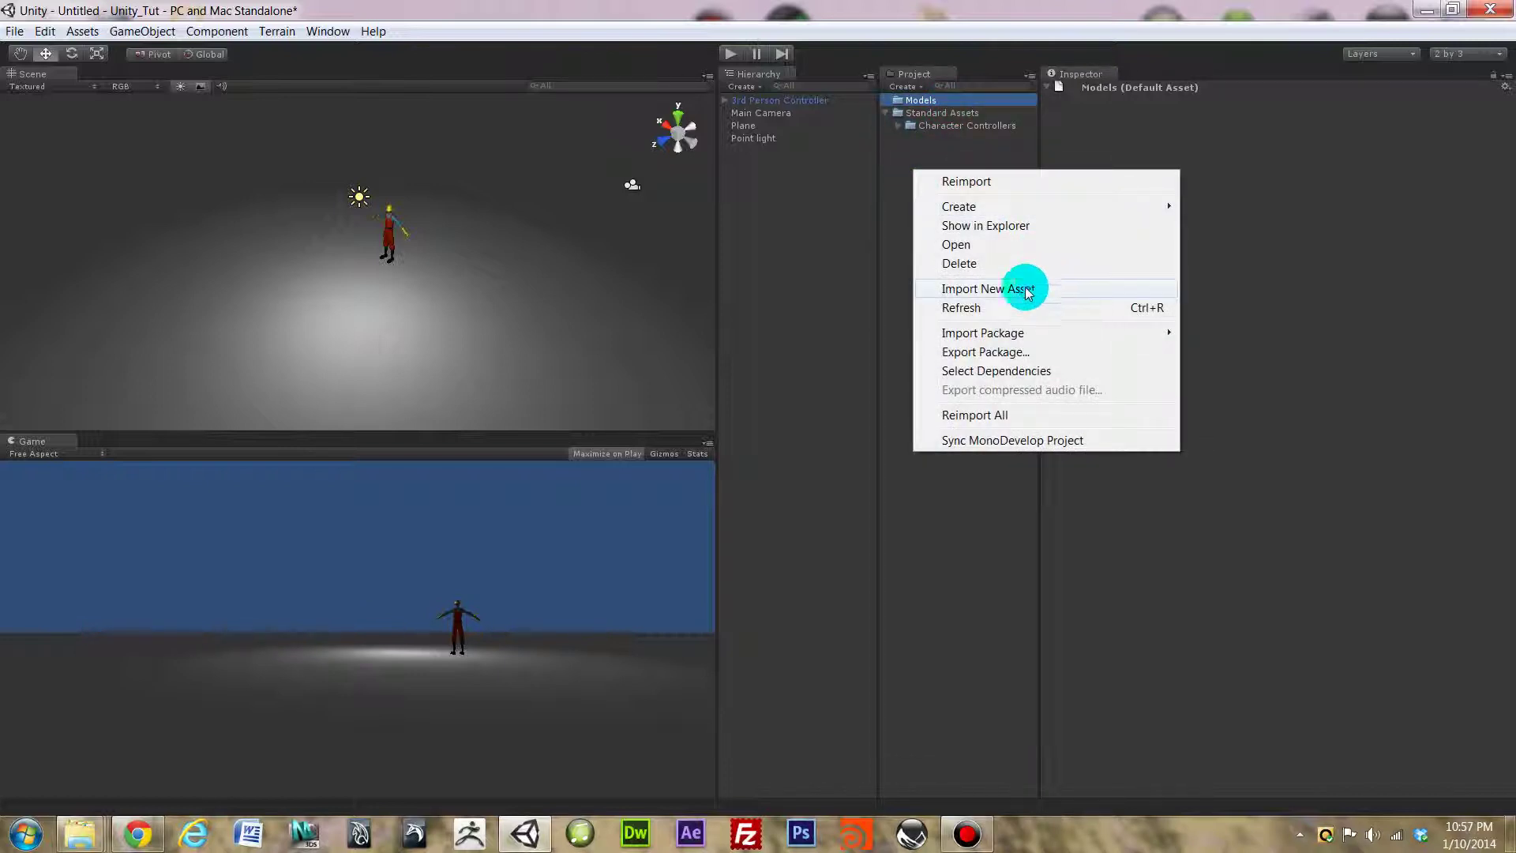
mouse_move(989, 208)
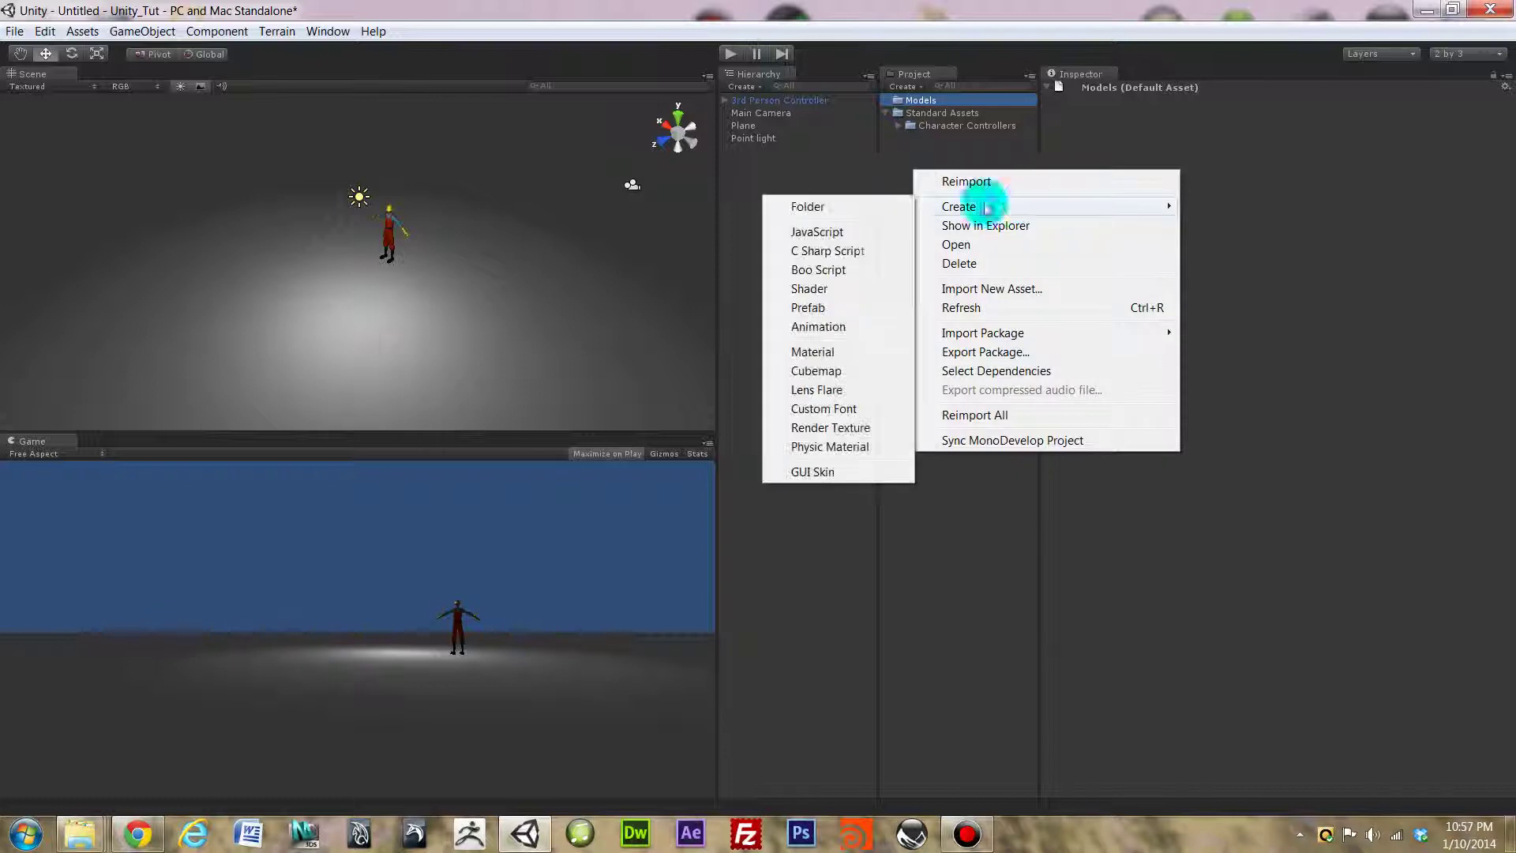
left_click(813, 202)
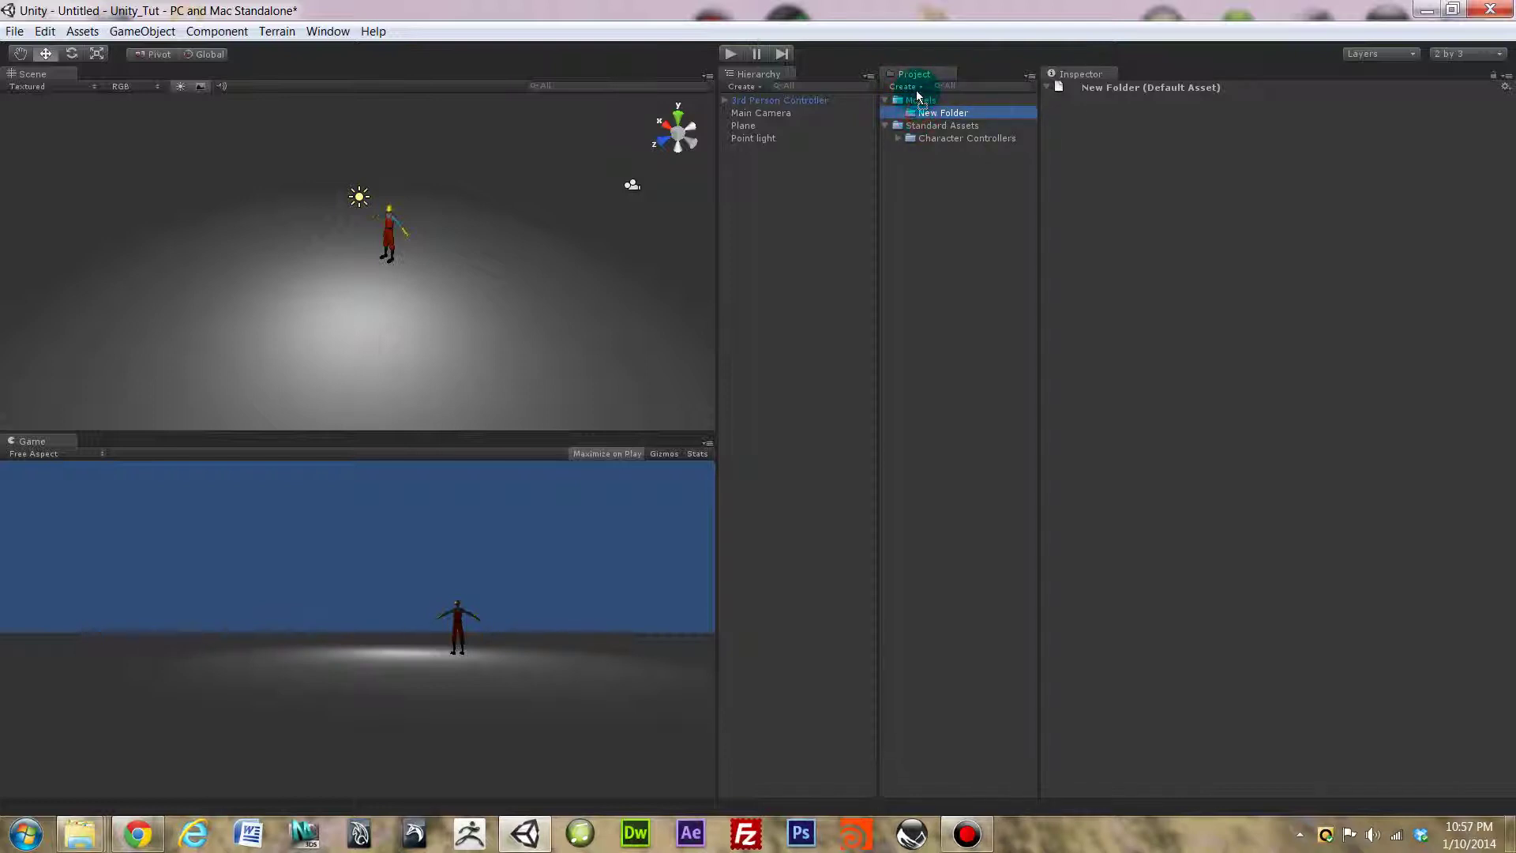
left_click_drag(913, 93, 913, 128)
left_click_drag(912, 120, 912, 120)
left_click(939, 112)
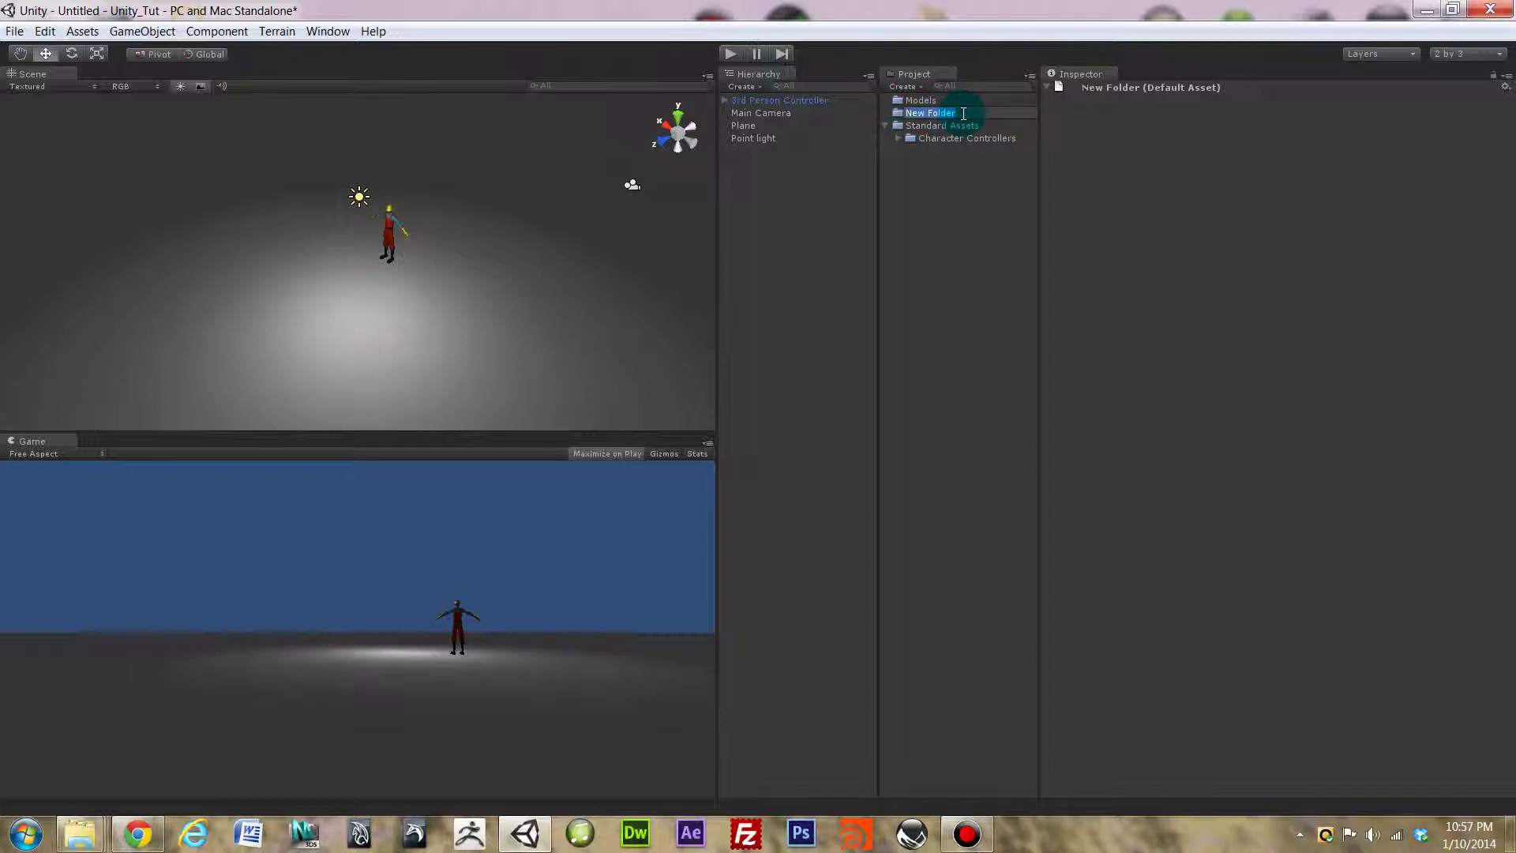
type("Material")
key("Return")
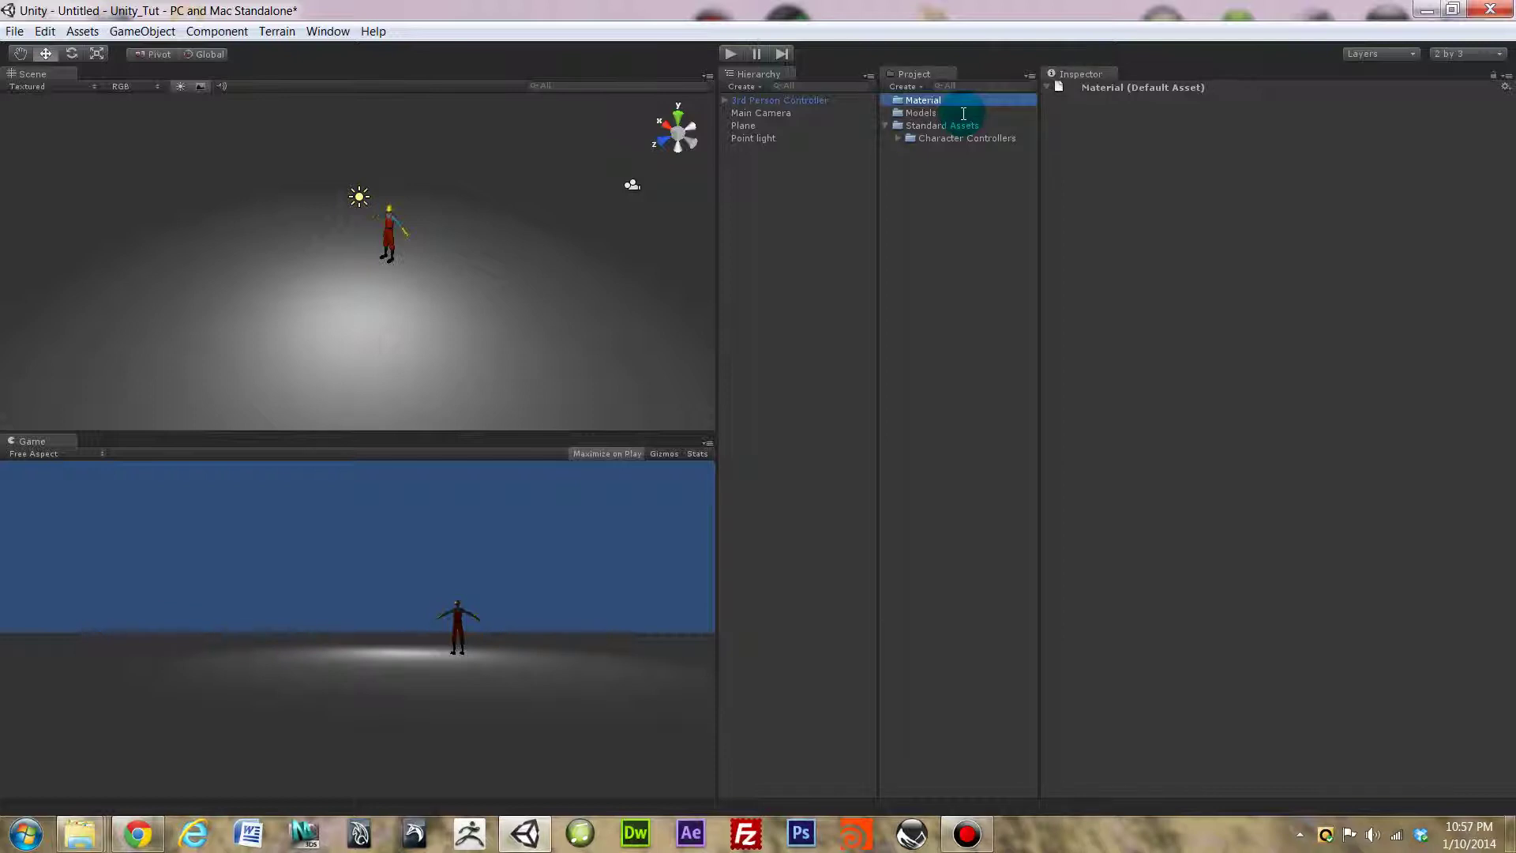
Collapse Standard Assets and create a top-level project folder named Textures.
right_click(887, 115)
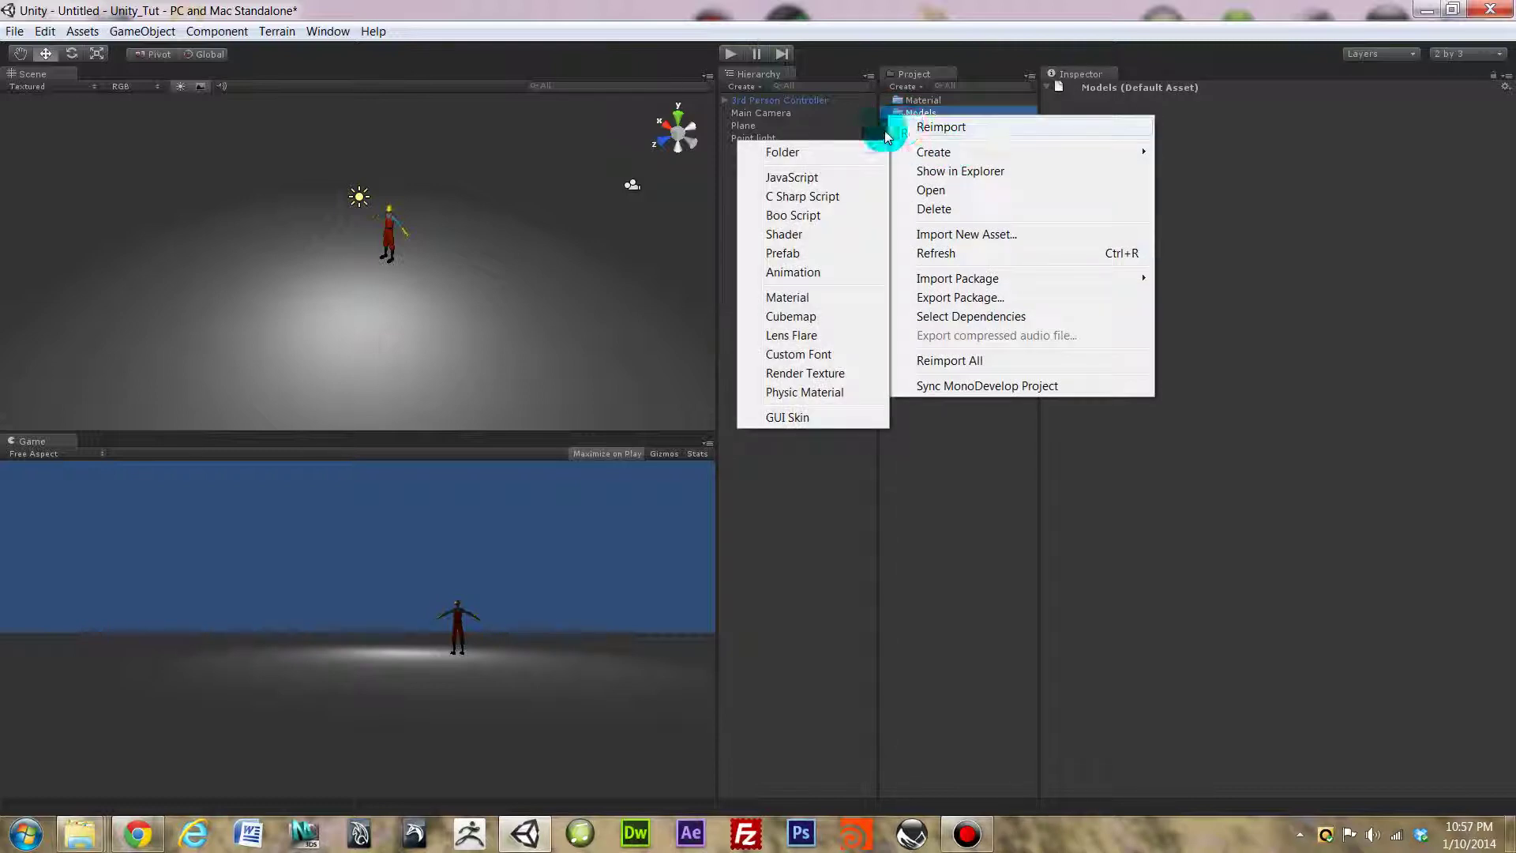
left_click(884, 125)
left_click(893, 170)
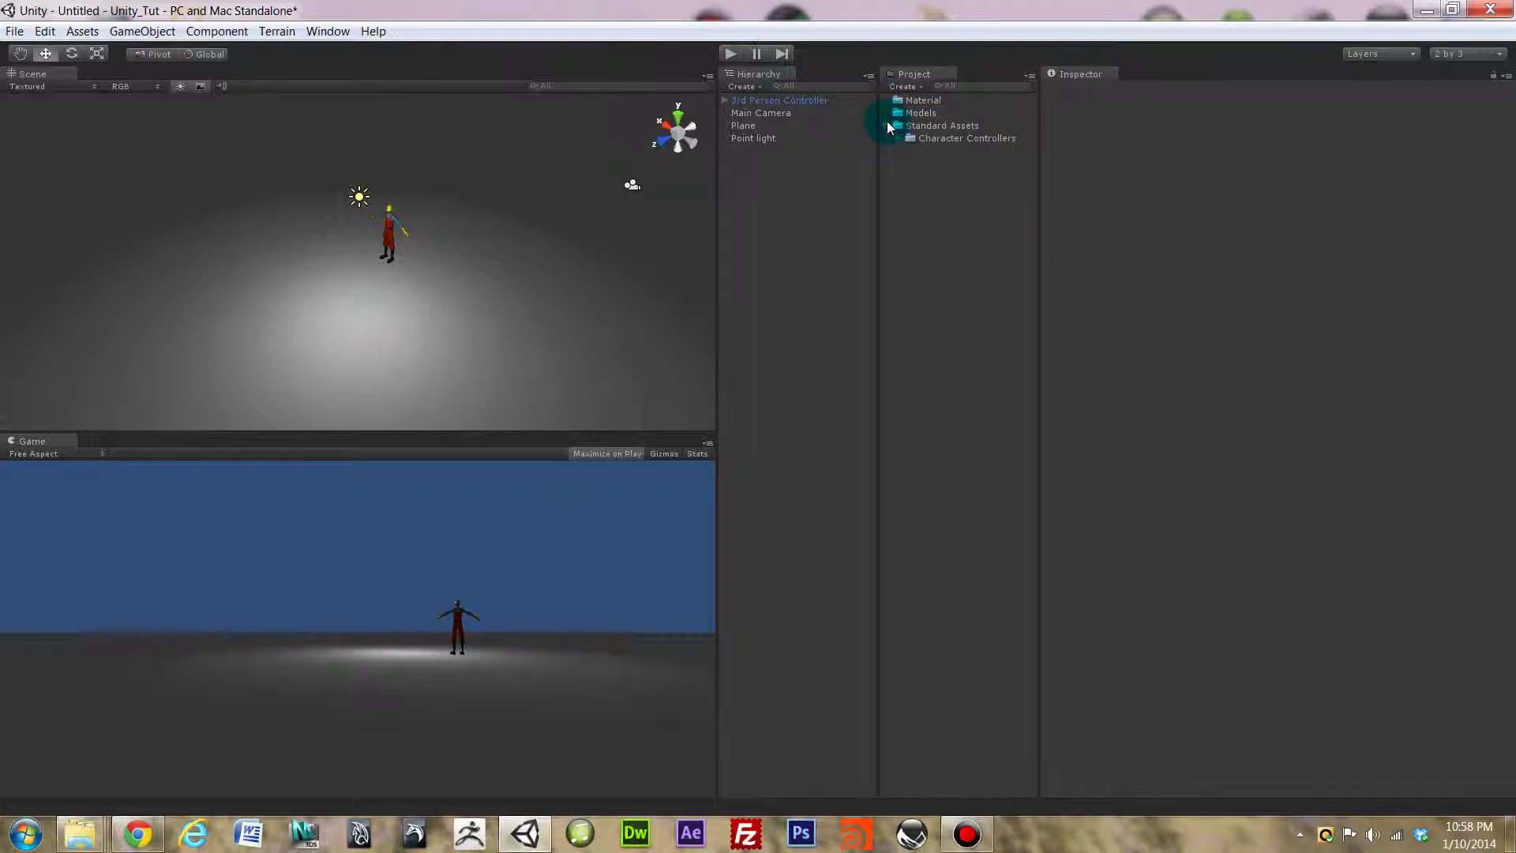
left_click(887, 126)
right_click(907, 149)
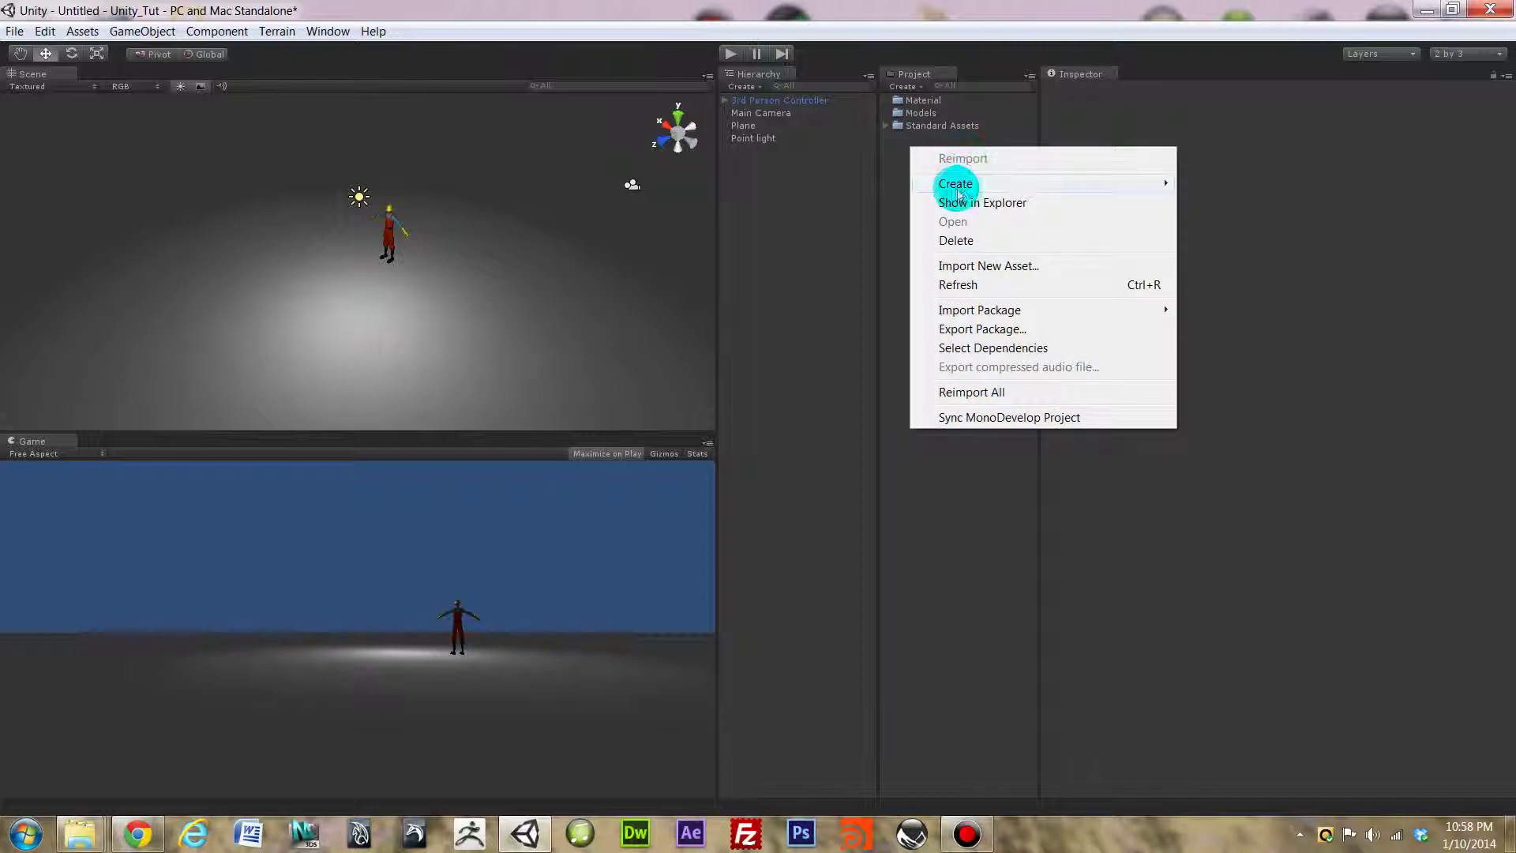
mouse_move(959, 187)
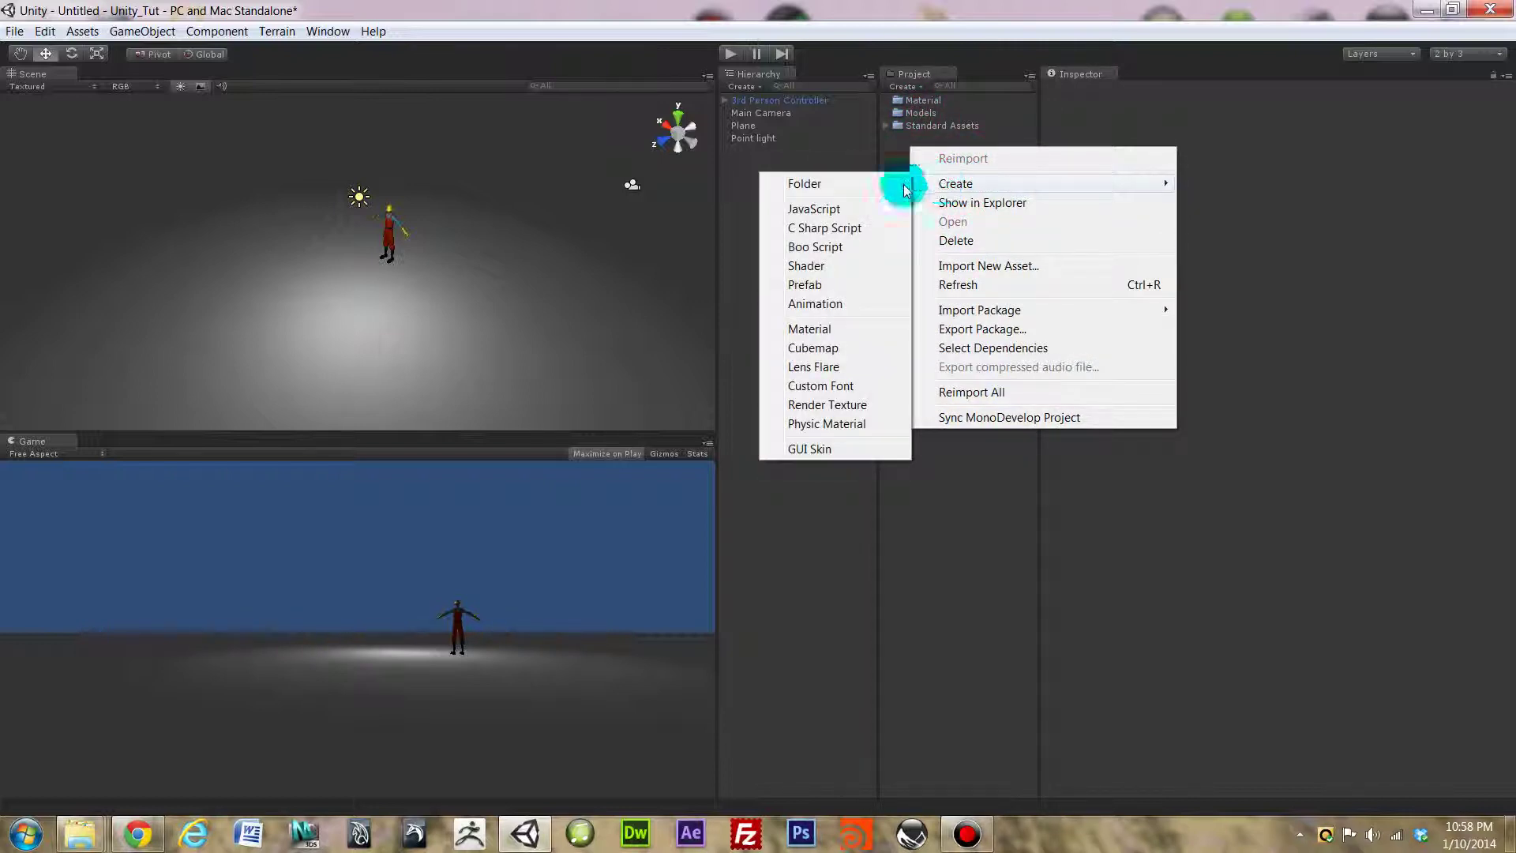
left_click(828, 186)
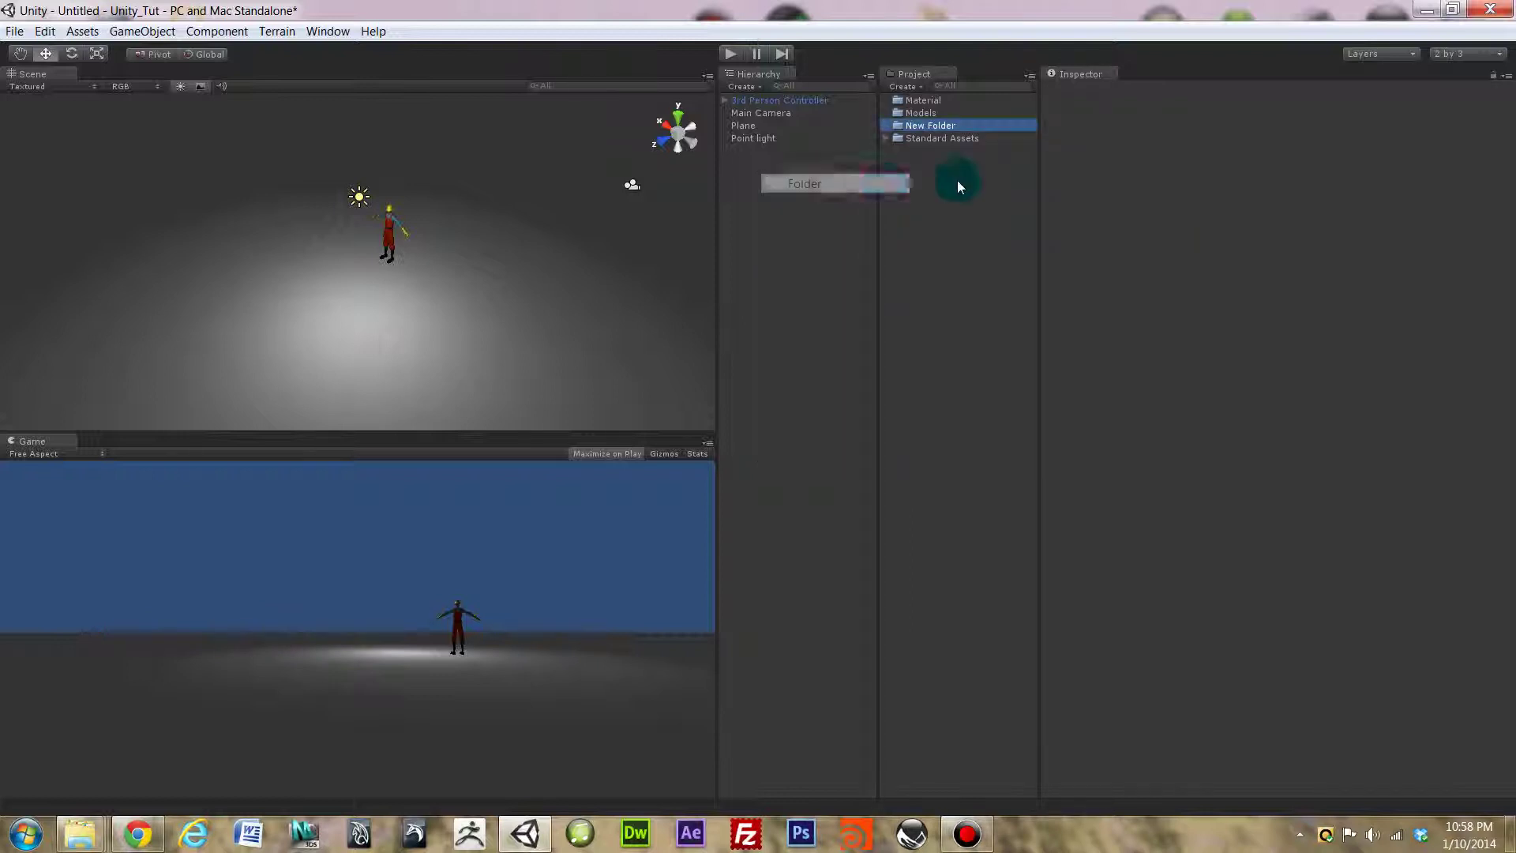
left_click(941, 125)
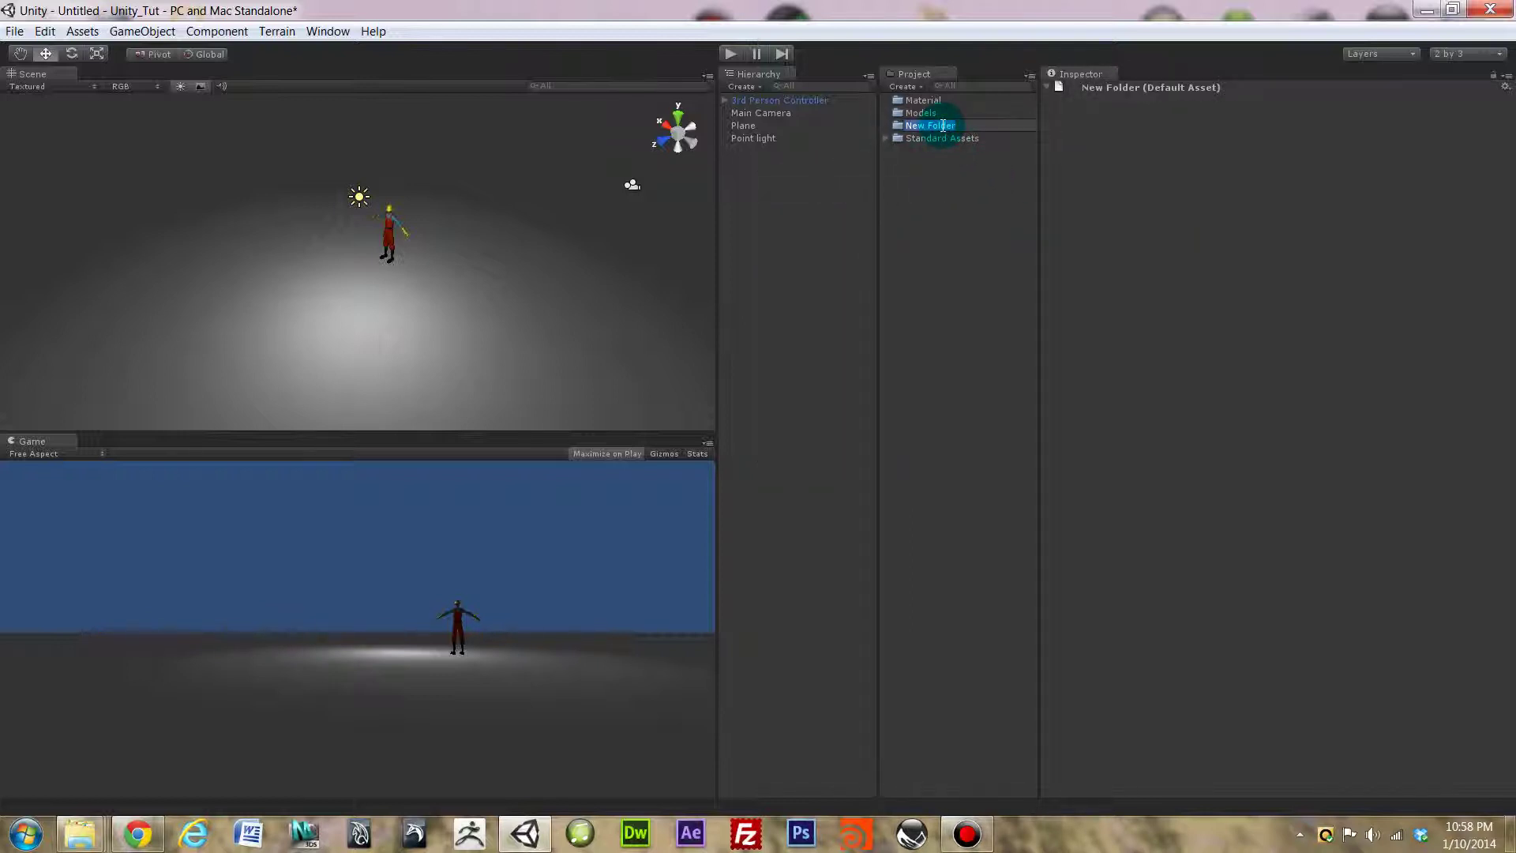
type("Textures")
key("Return")
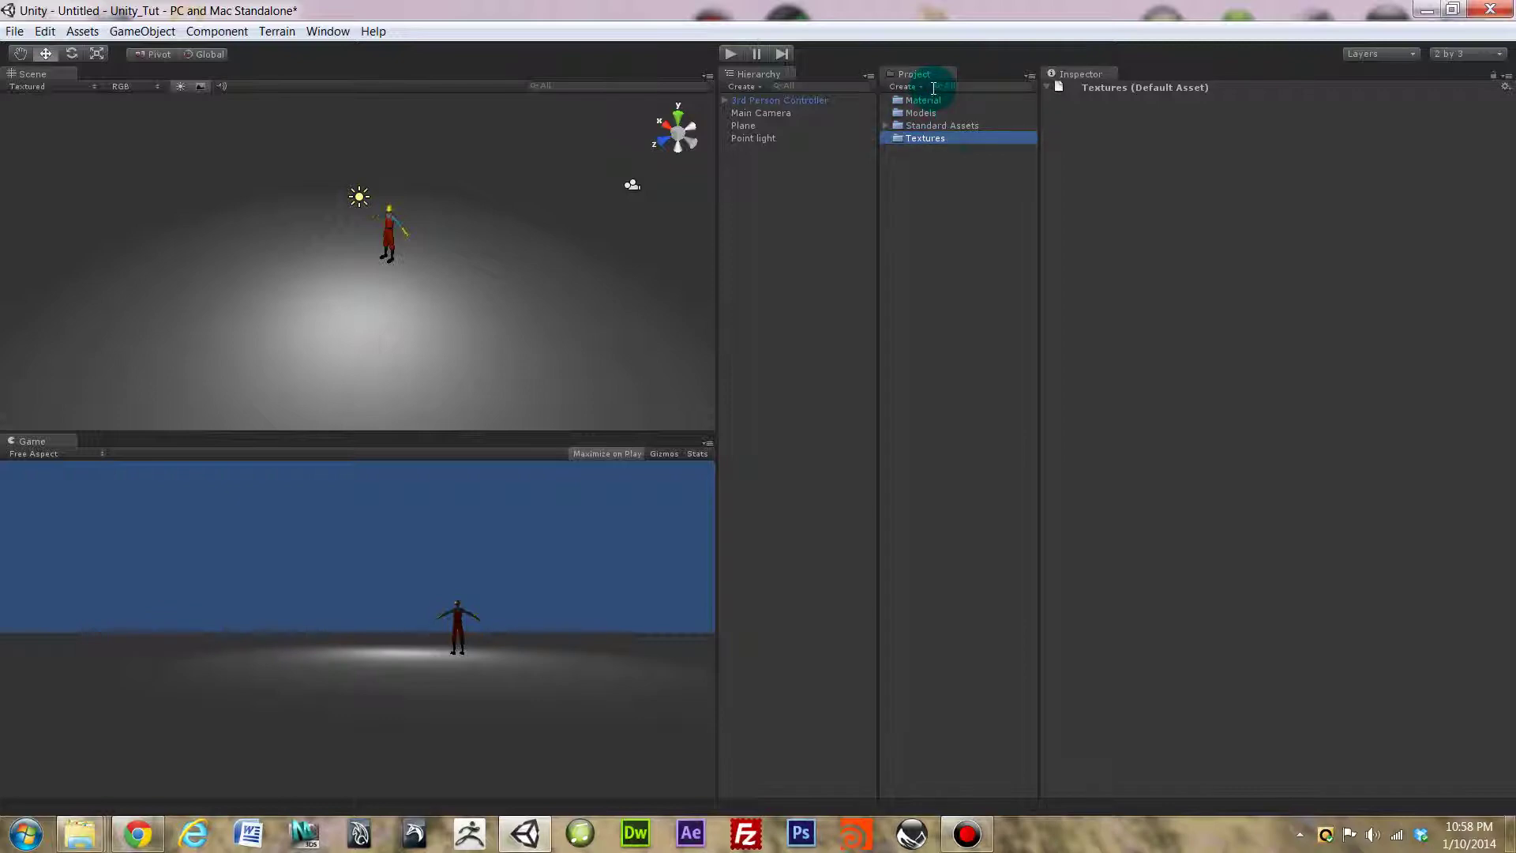
Switch to File Explorer and open the Export folder inside Crate_LP_Tut.
left_click(82, 835)
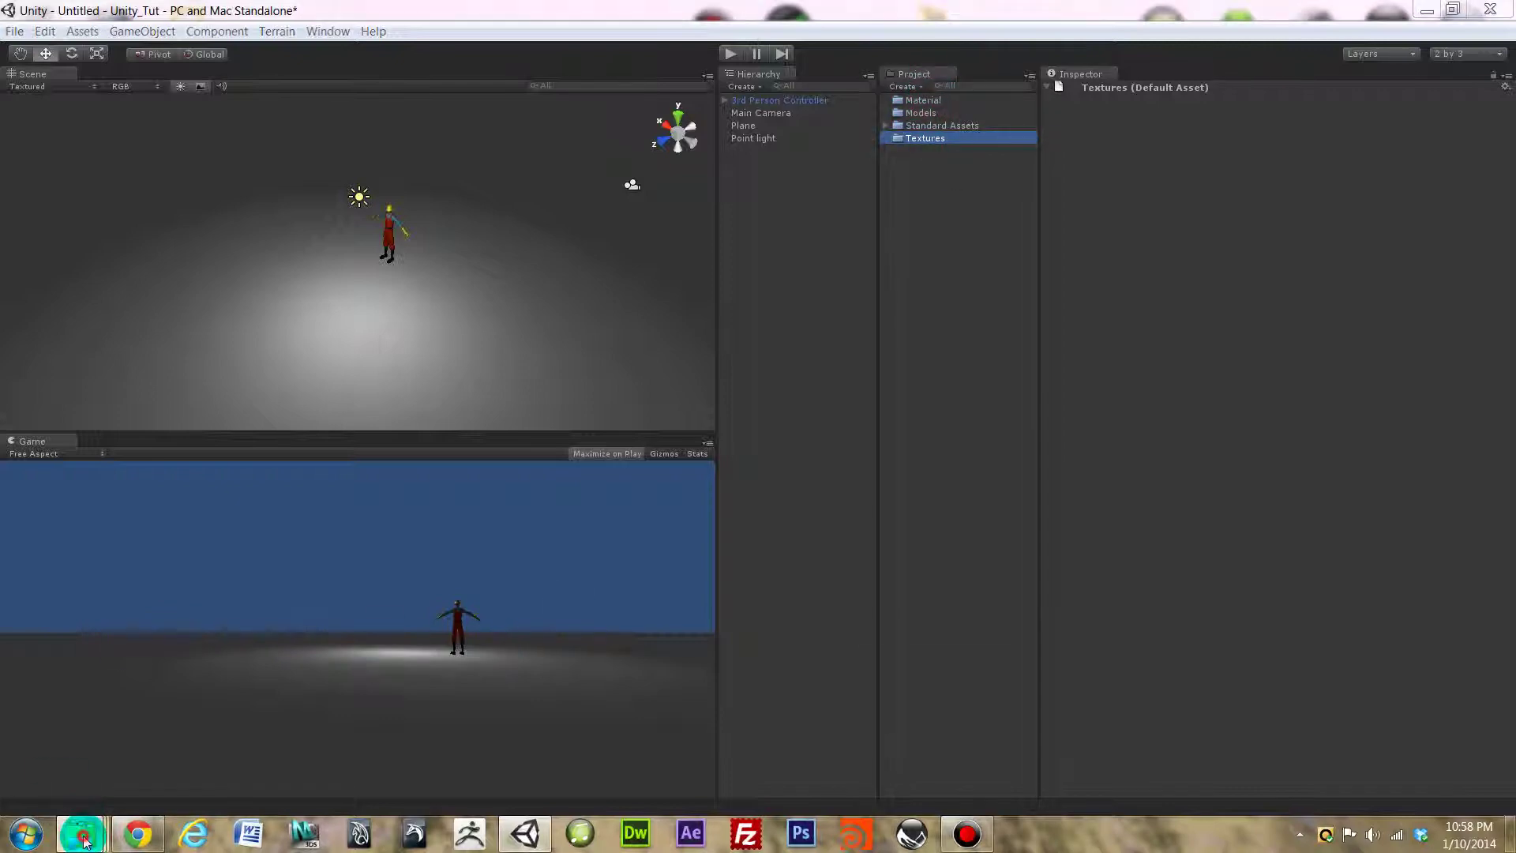
mouse_move(751, 747)
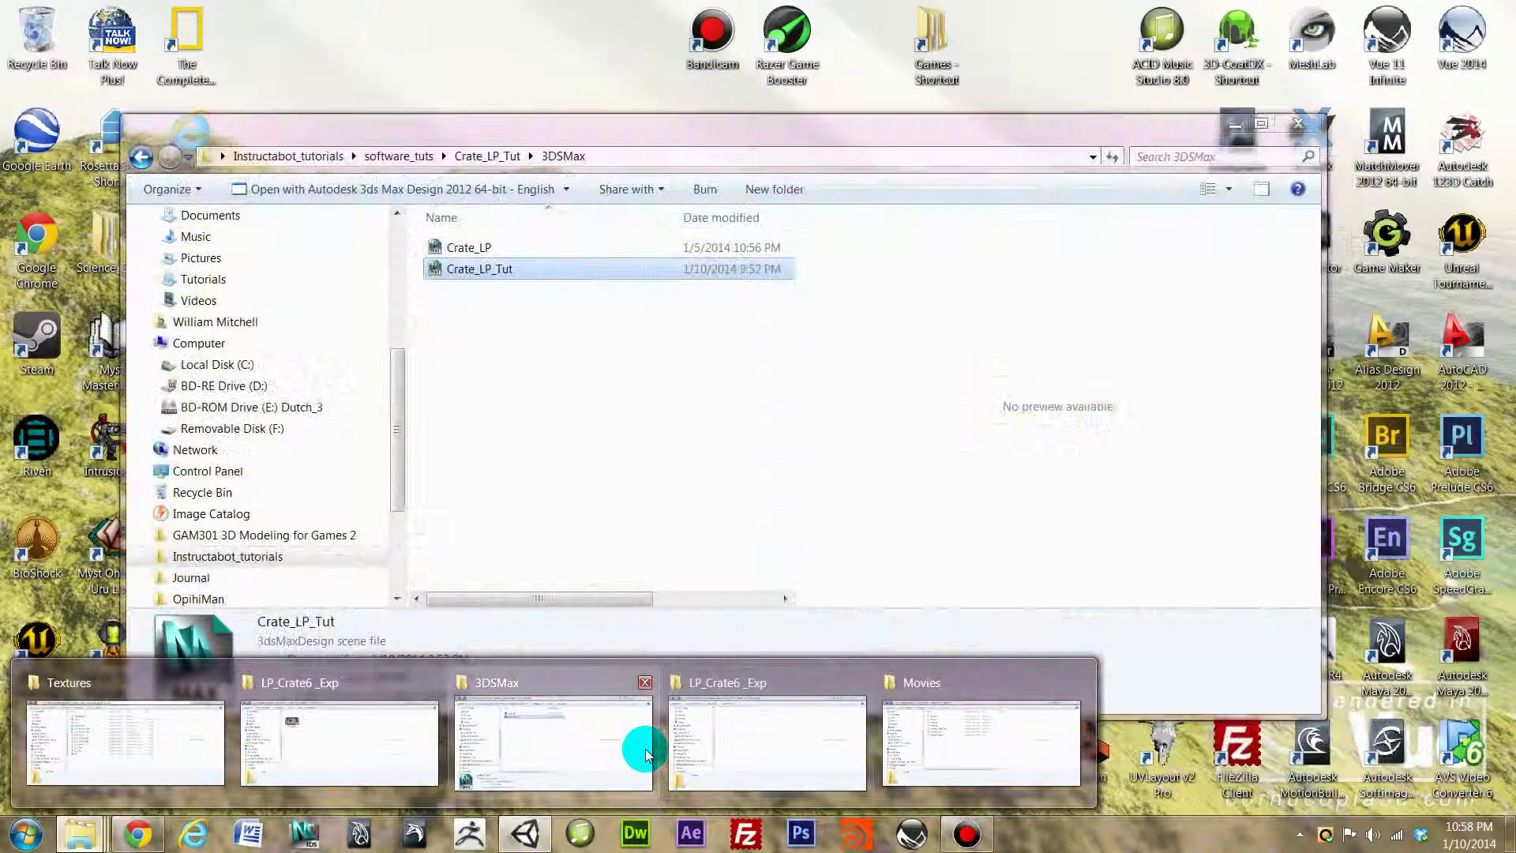
left_click(646, 754)
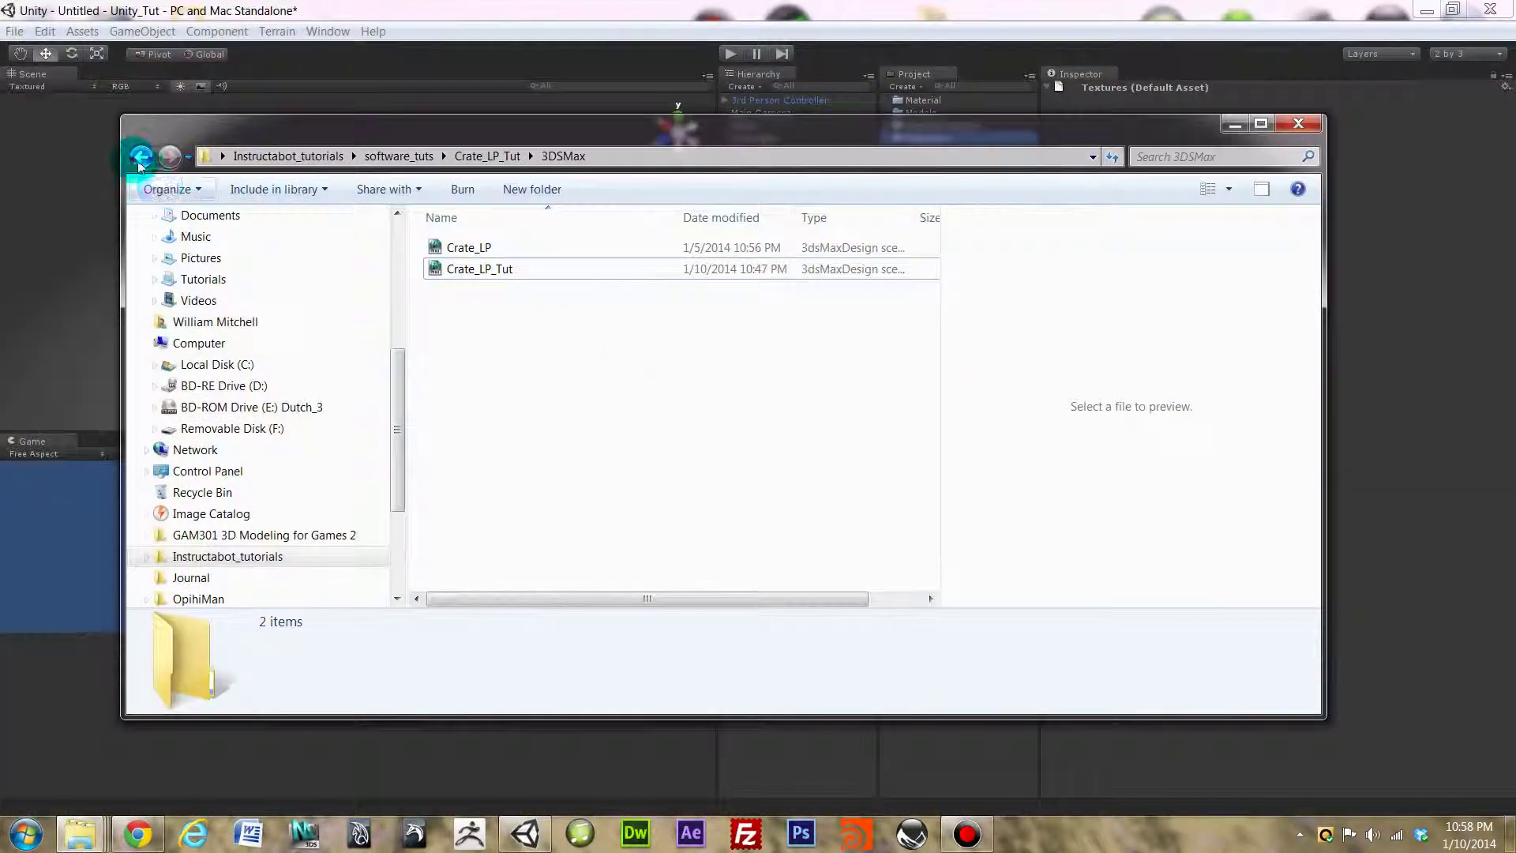
left_click(139, 157)
left_click(482, 272)
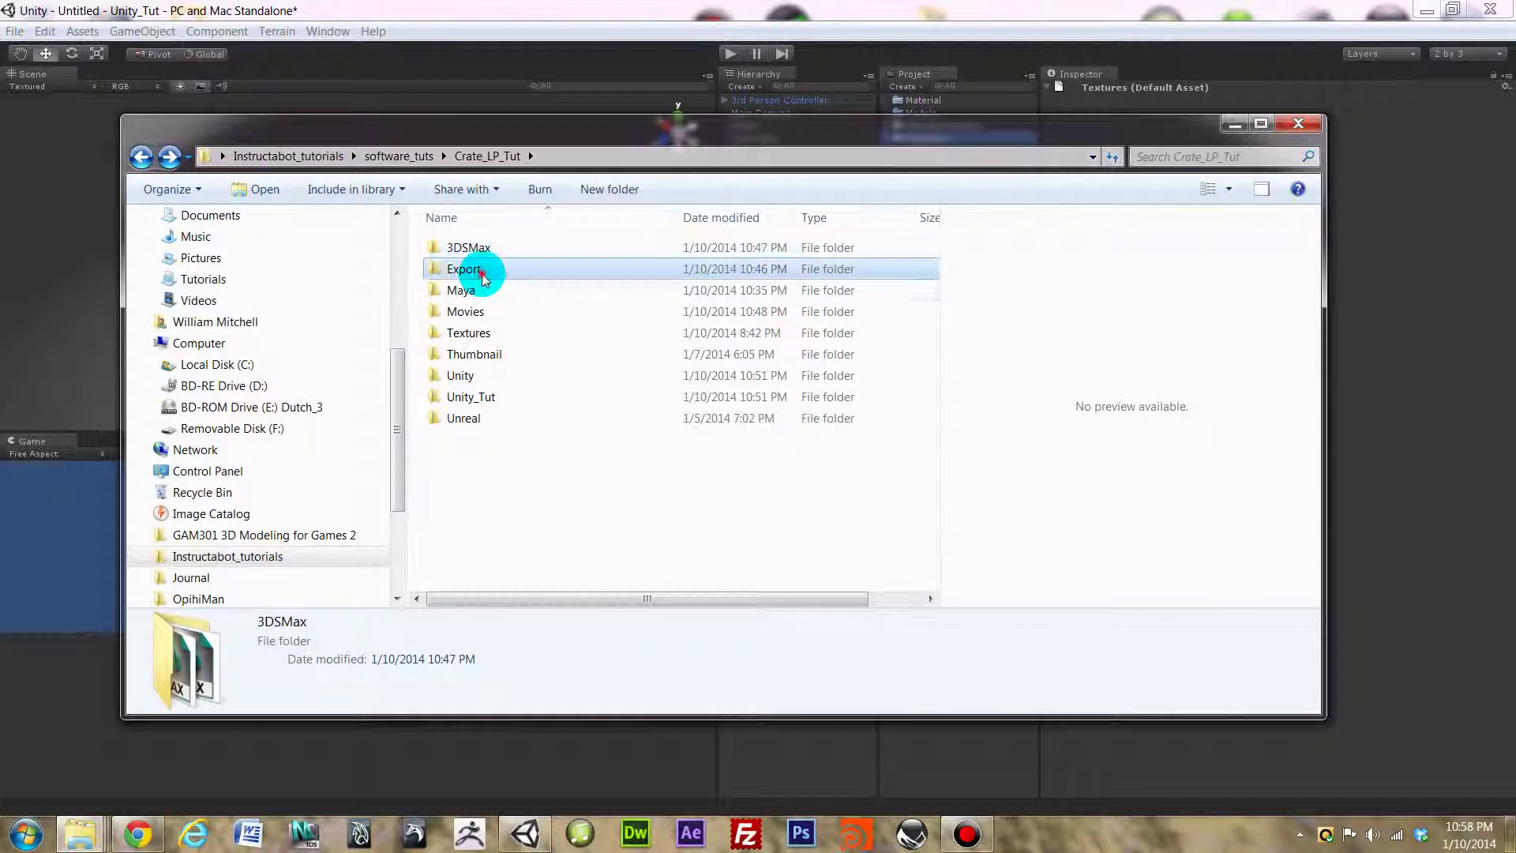
double_click(483, 275)
Import the Crate_Tut_Exp_Max and Crate_Tut_Exp_Maya FBX files into Unity's Models folder and check the imported Materials subfolder.
left_click(481, 267)
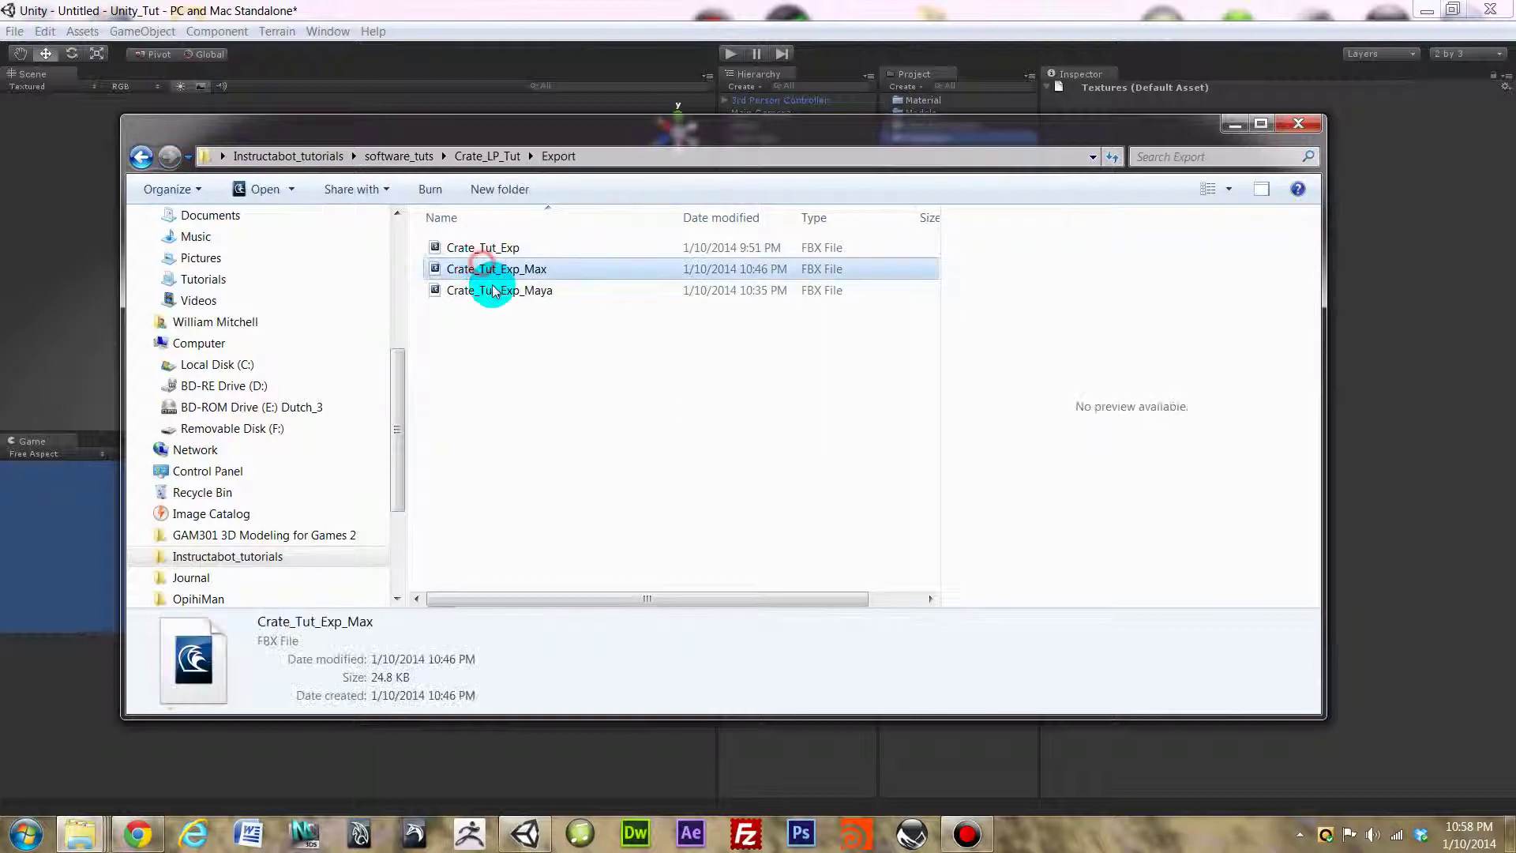
left_click(495, 292, "ctrl")
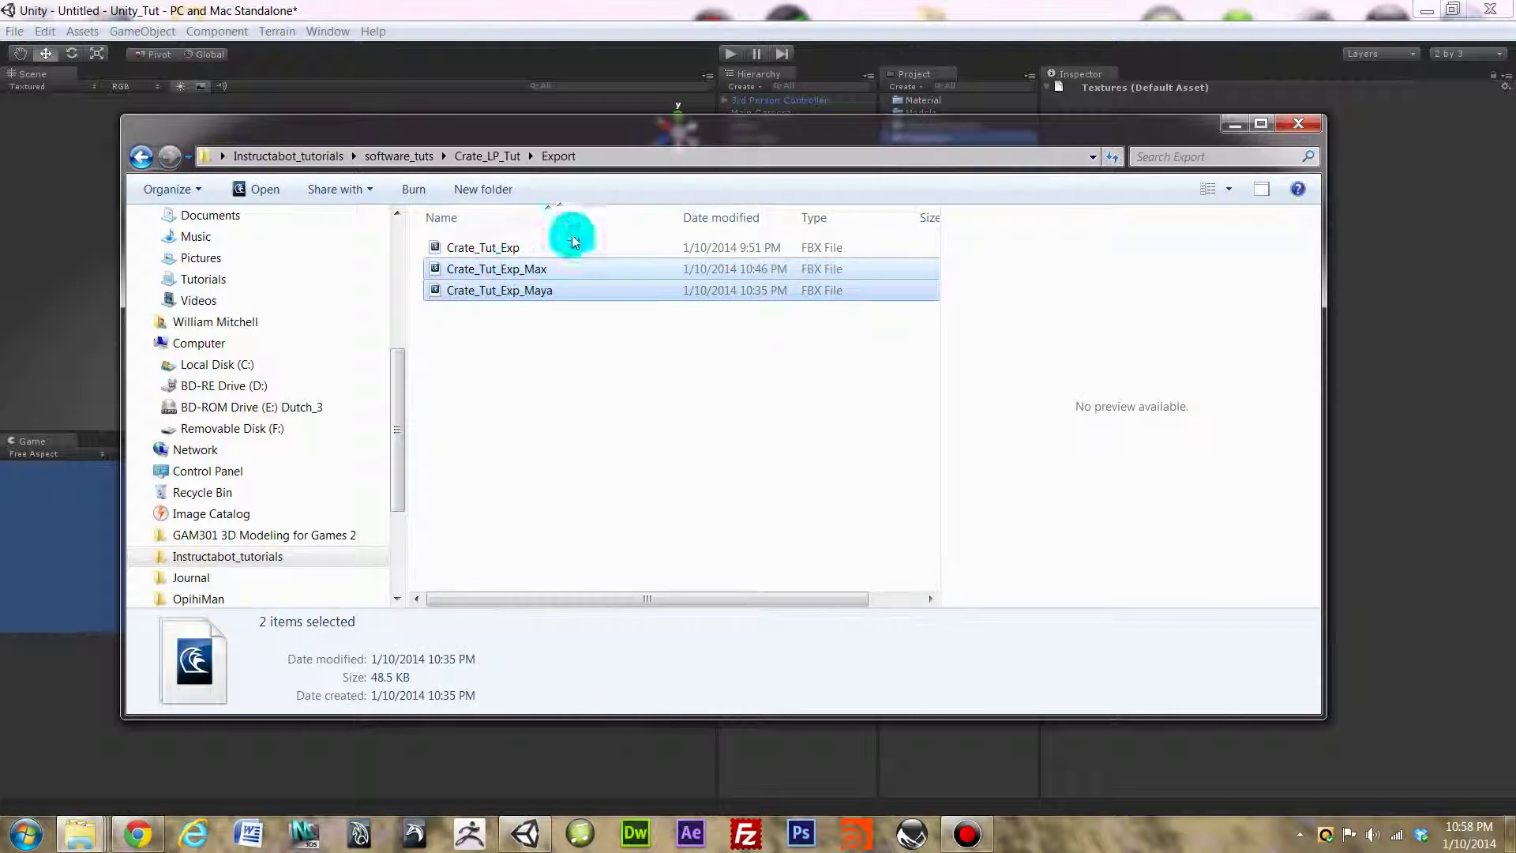
left_click_drag(717, 135, 679, 297)
left_click_drag(477, 418, 939, 129)
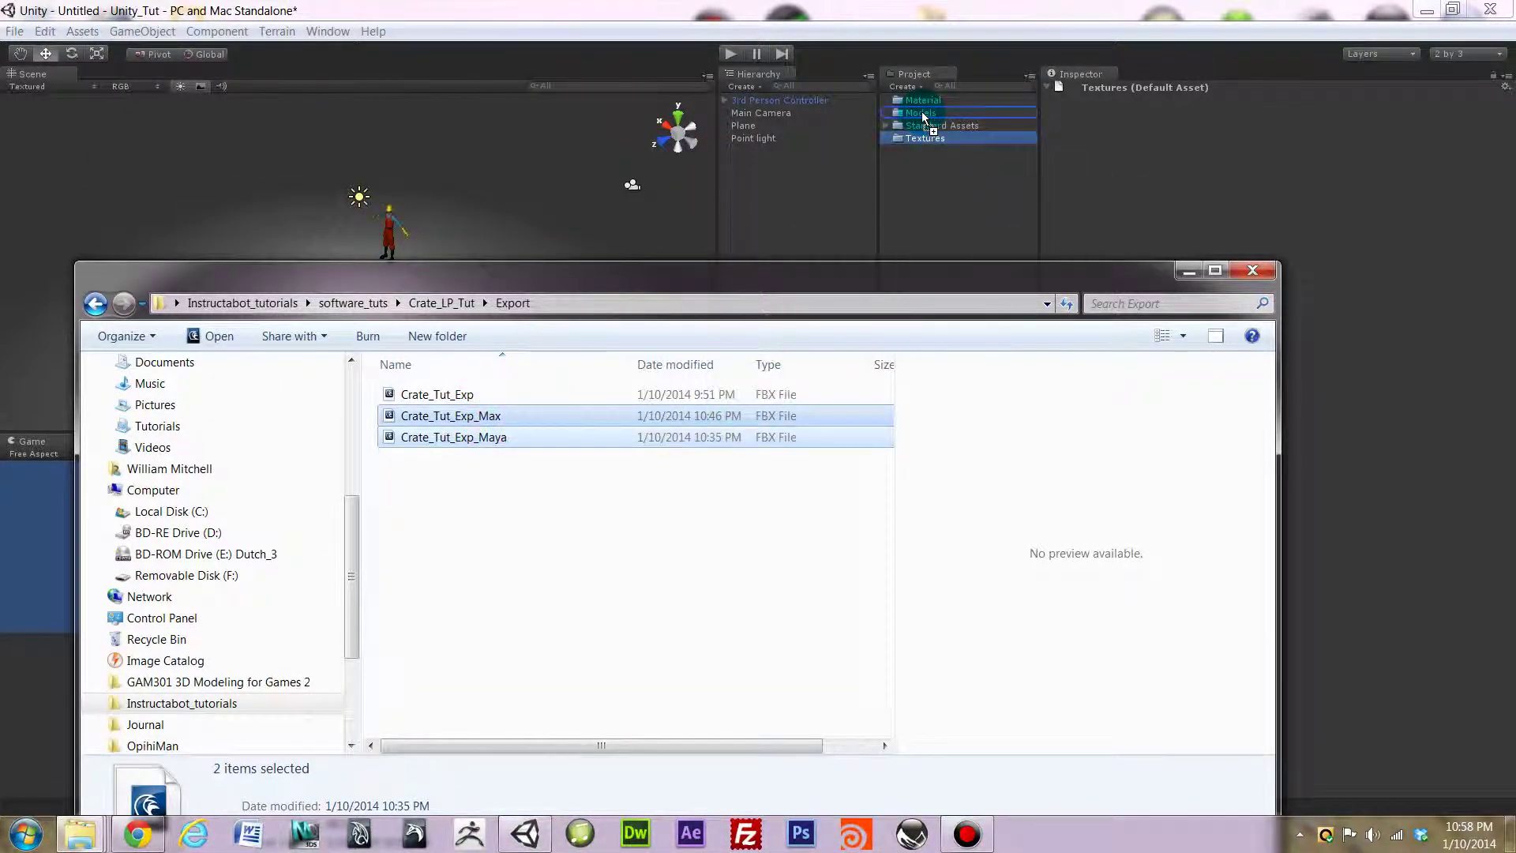
left_click_drag(921, 111, 921, 111)
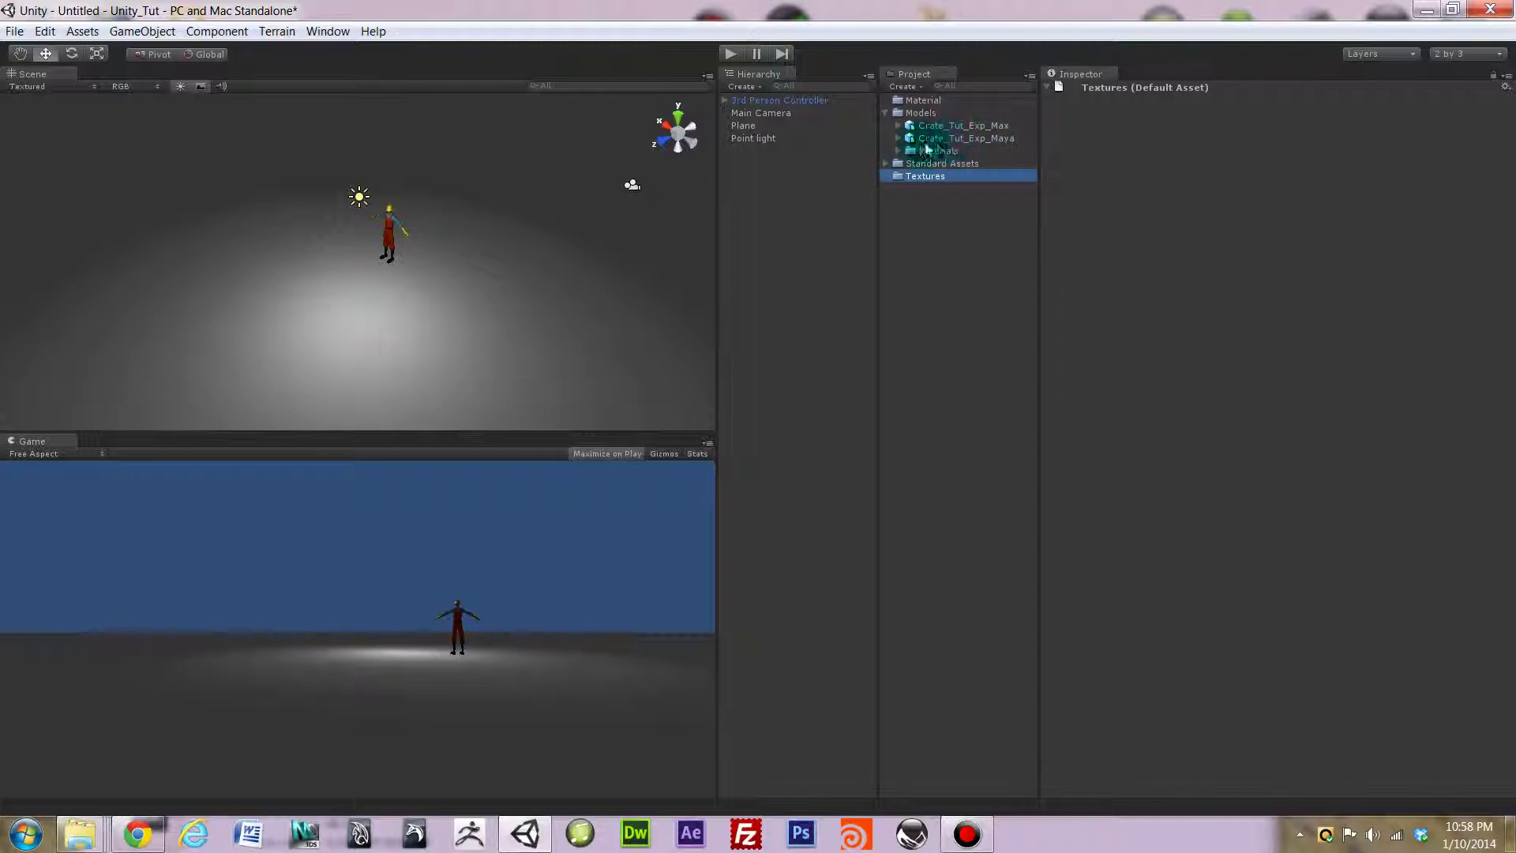
left_click(898, 153)
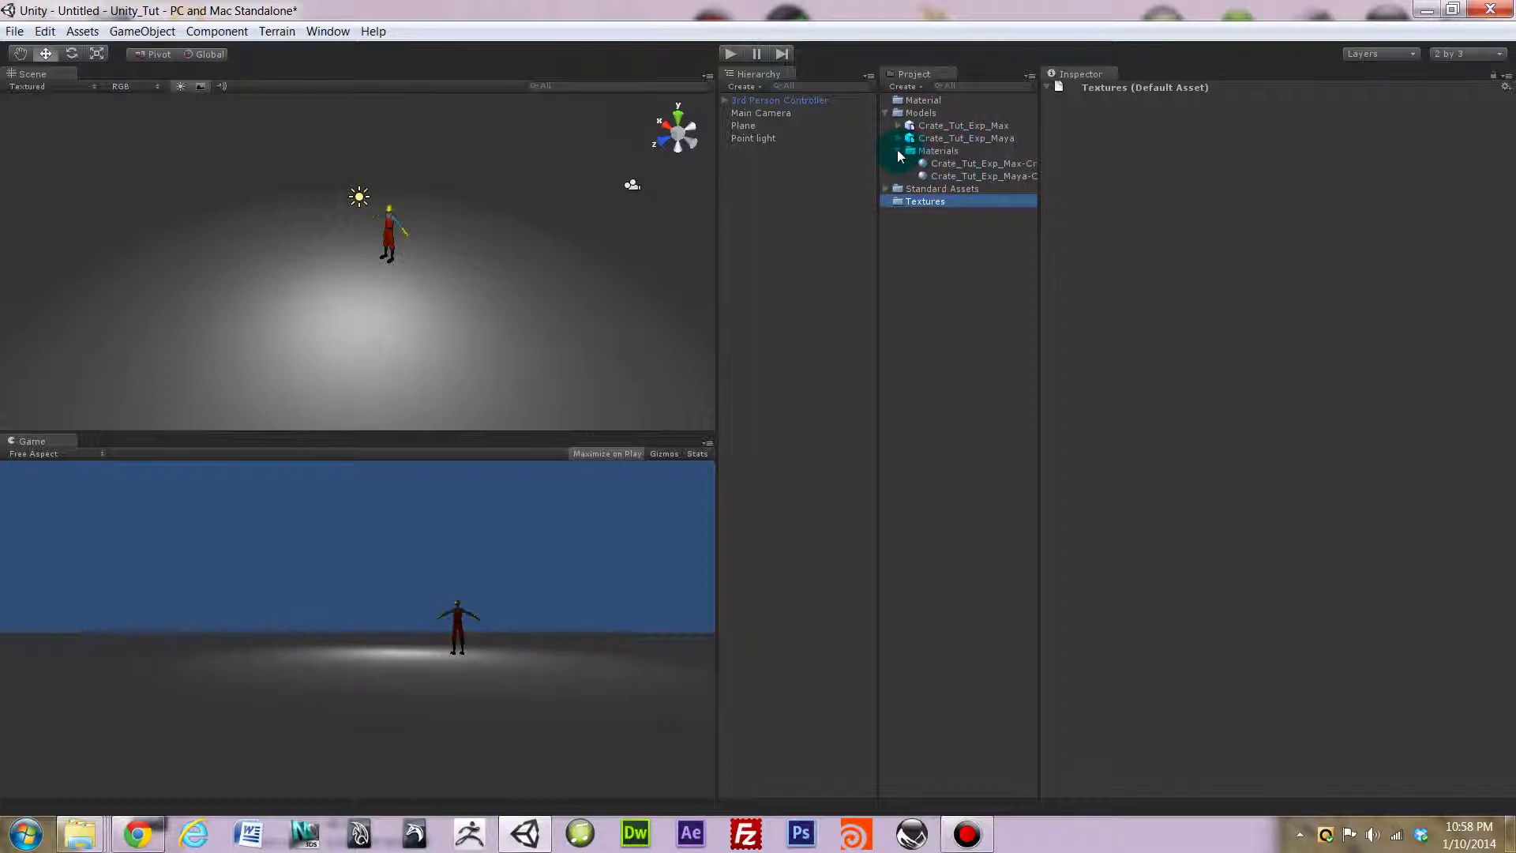
left_click(897, 149)
left_click(897, 148)
left_click(896, 150)
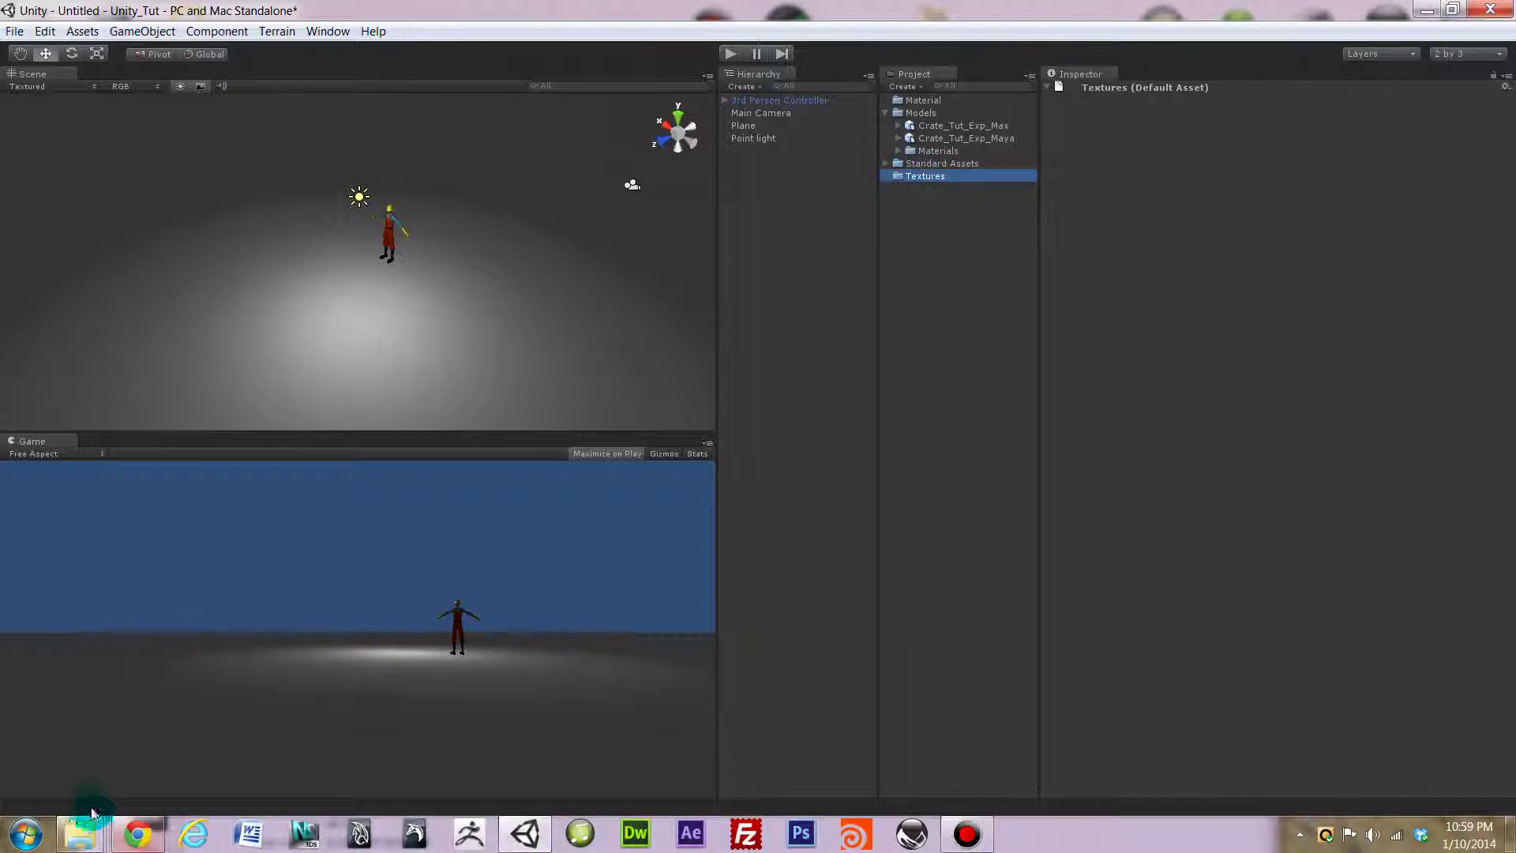
Copy the TGA files Crate_Dif_Tut, Crate_Dif_Tut_NRM and Crate_Dif_Tut_SPEC from File Explorer's Textures folder and return to Unity.
left_click(133, 834)
mouse_move(93, 837)
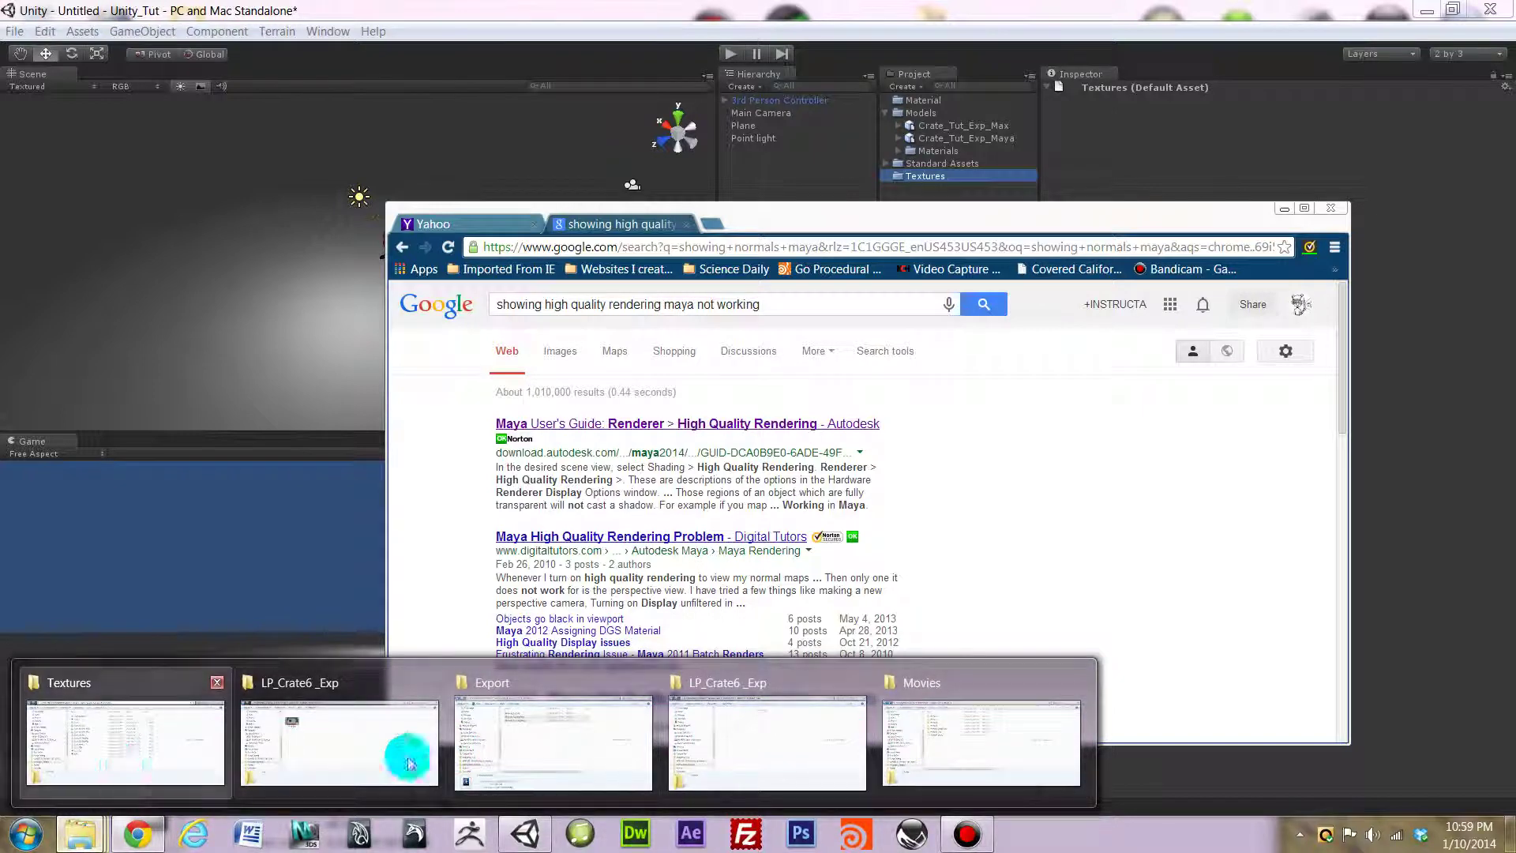
left_click(152, 734)
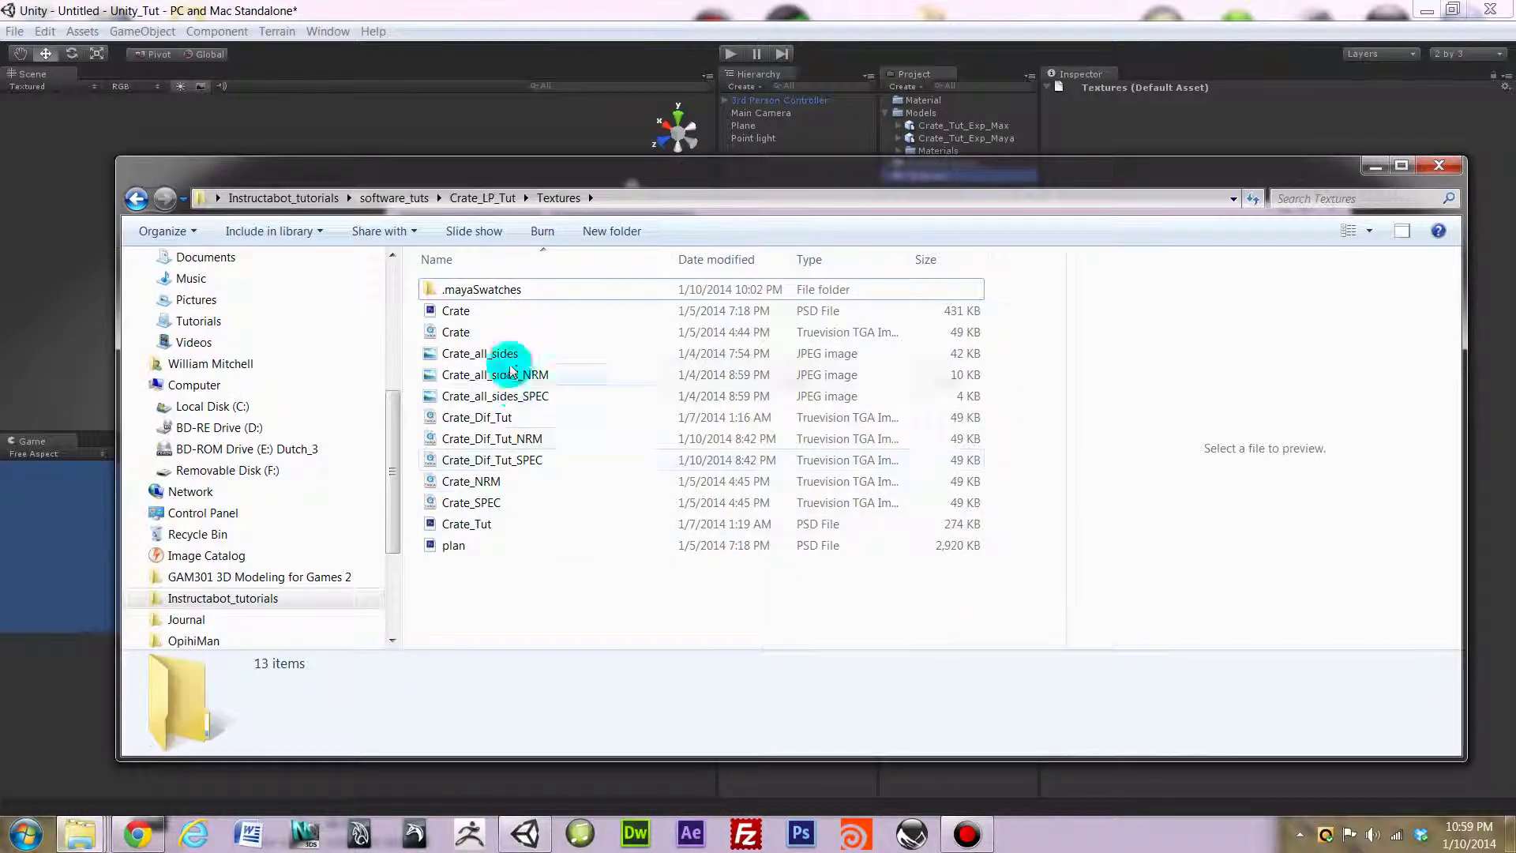
left_click(490, 461)
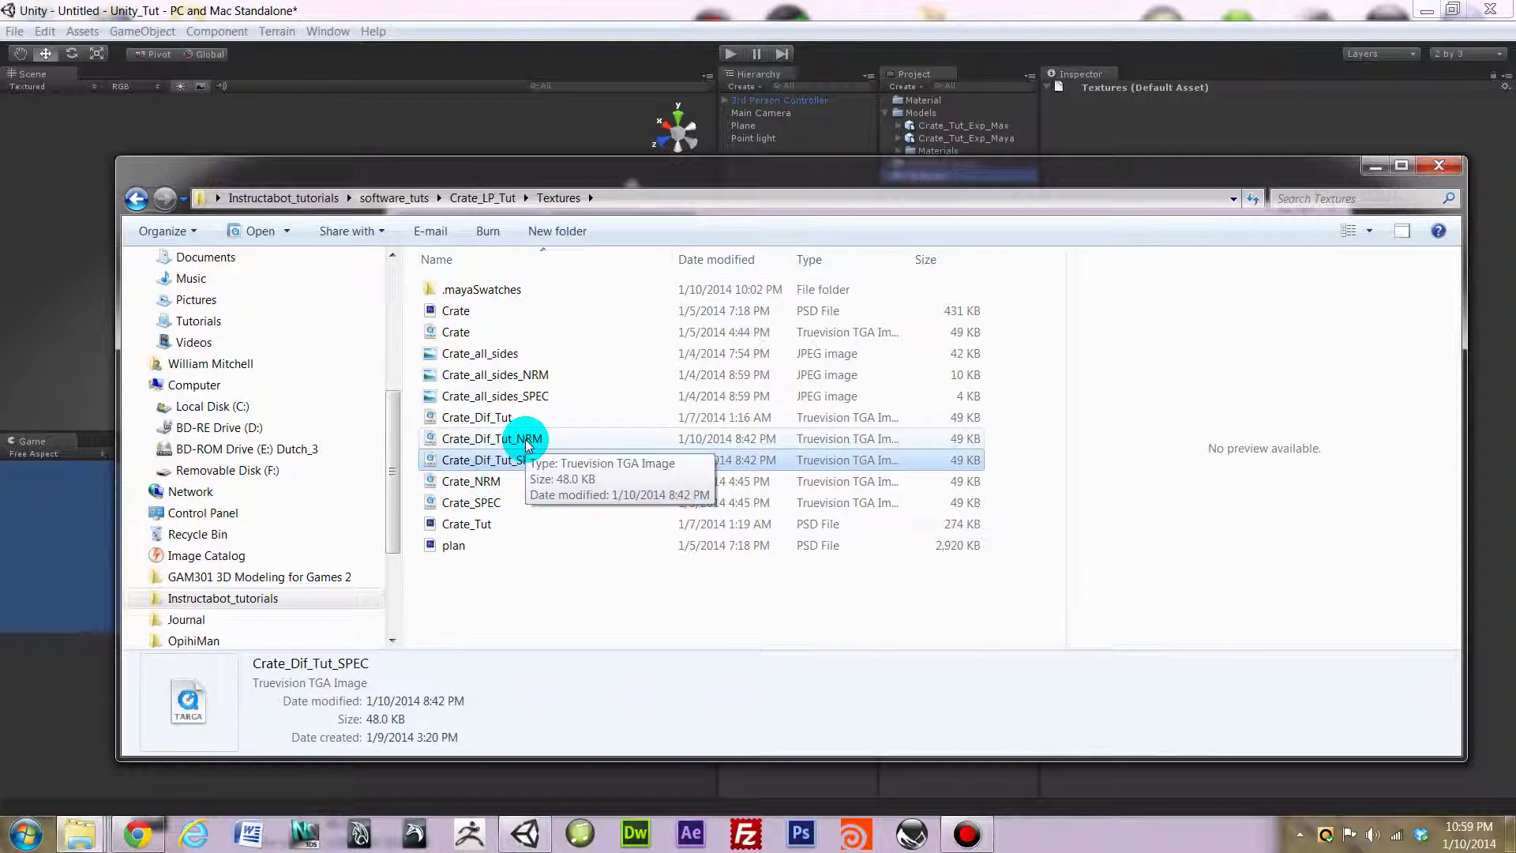
left_click(524, 439, "shift")
left_click(498, 421, "shift")
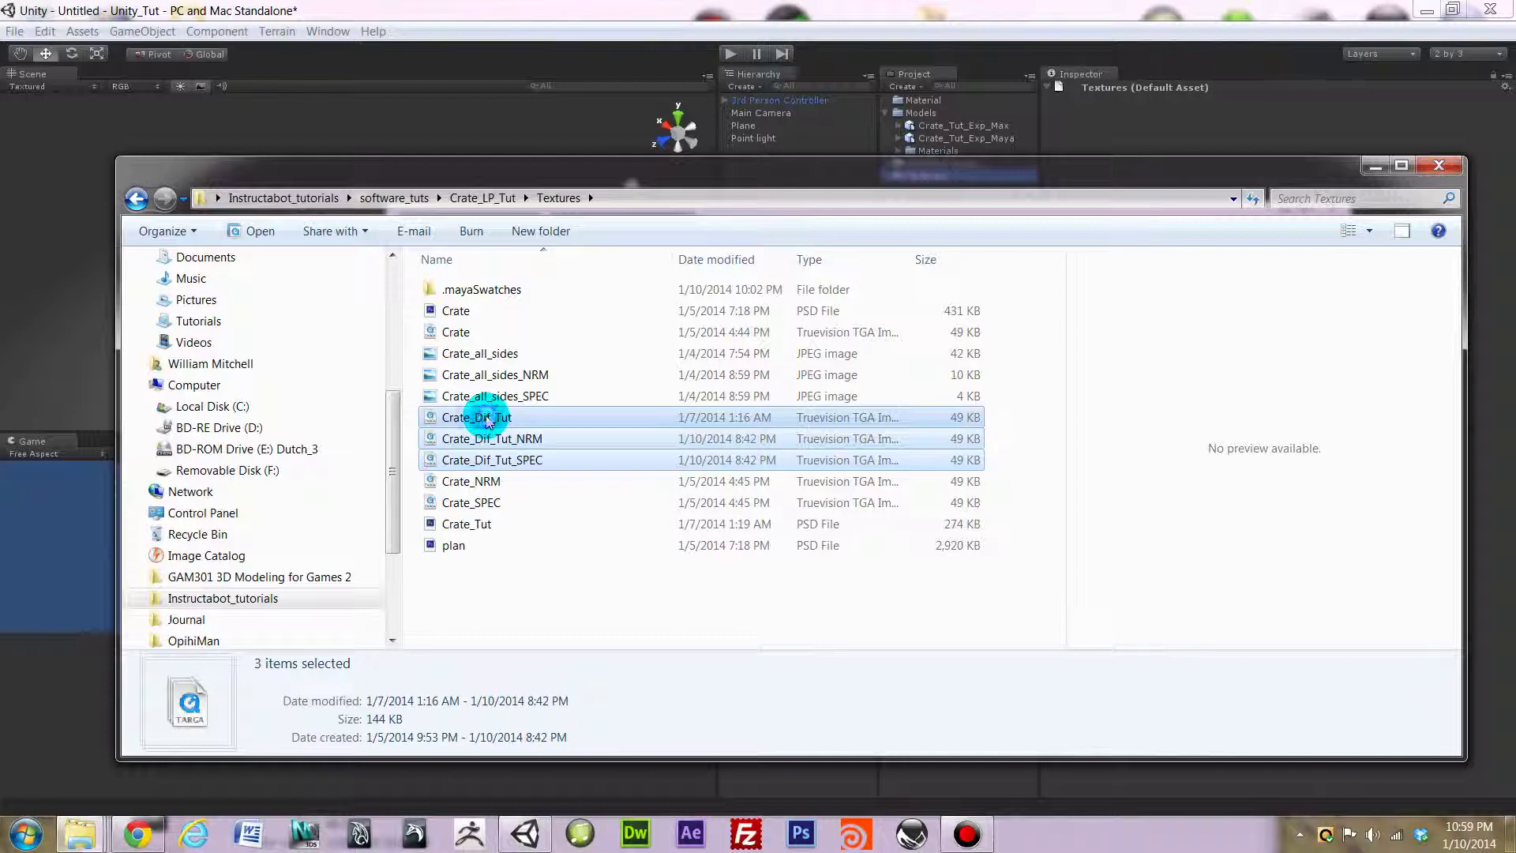
right_click(484, 419)
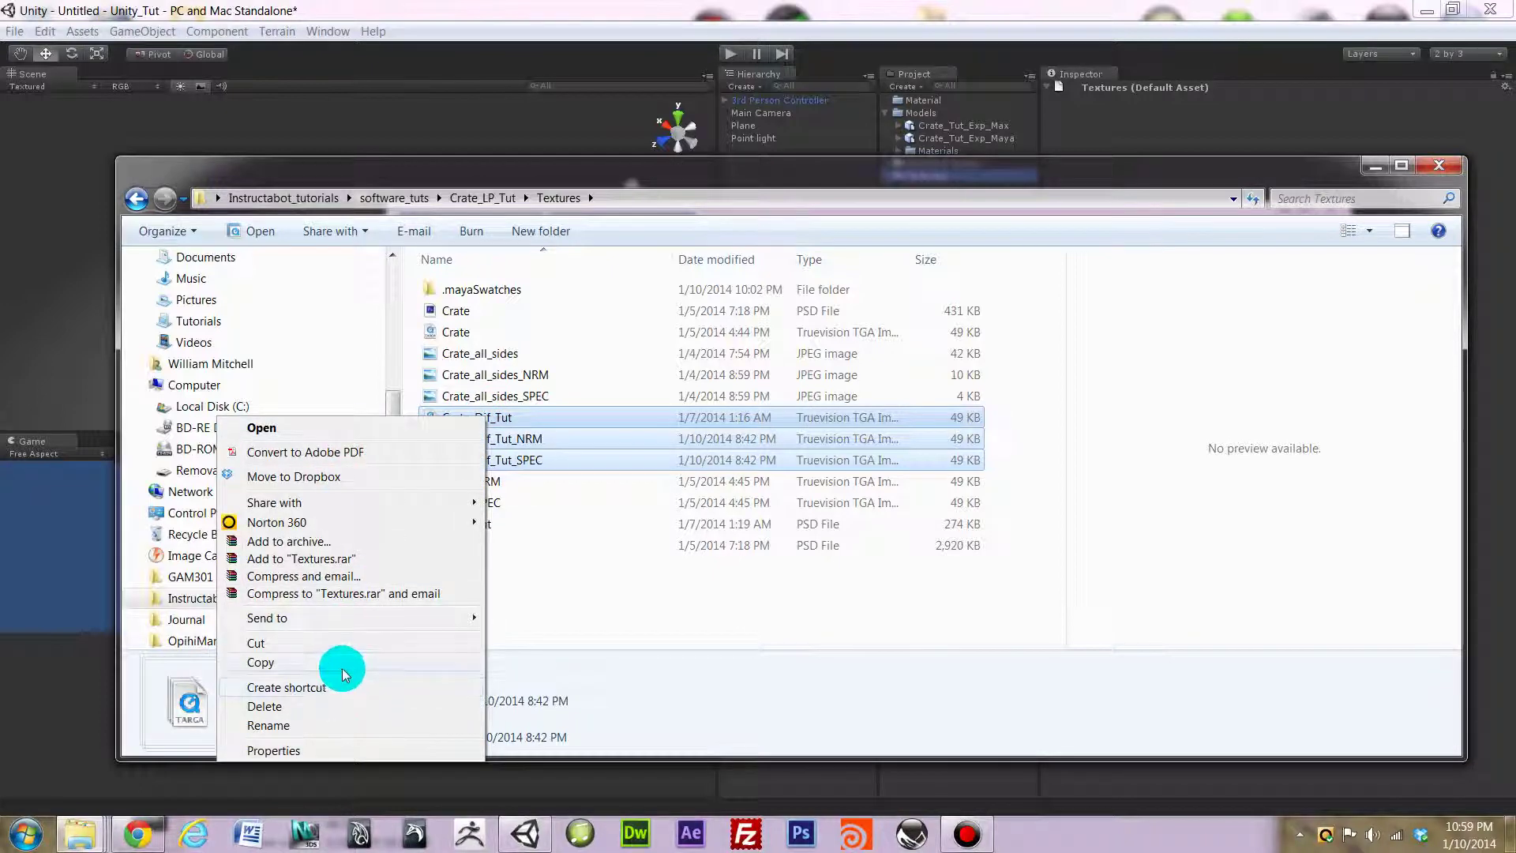
left_click(338, 666)
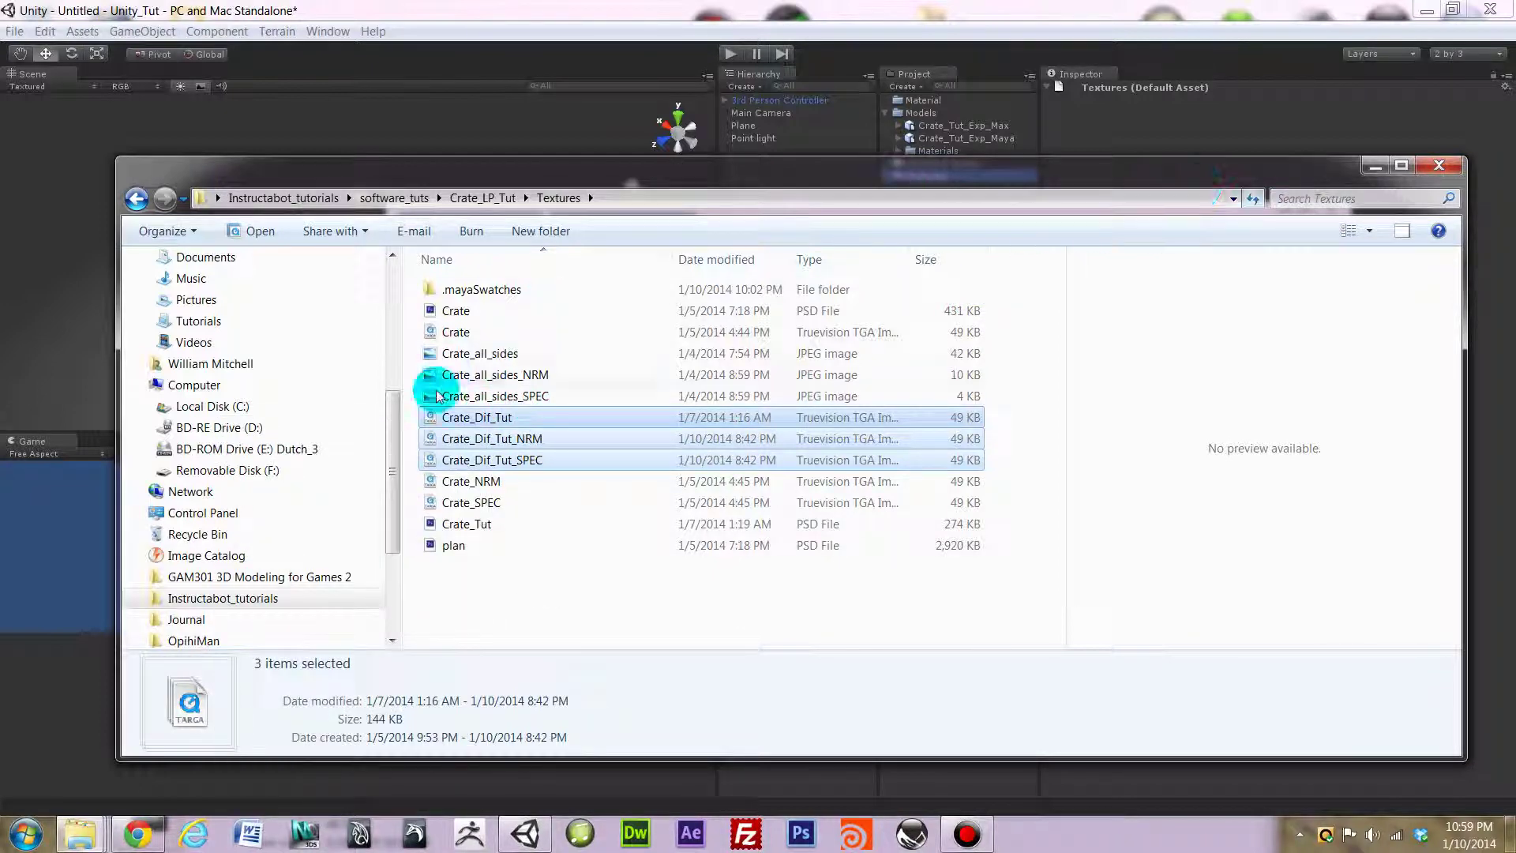
left_click(1374, 178)
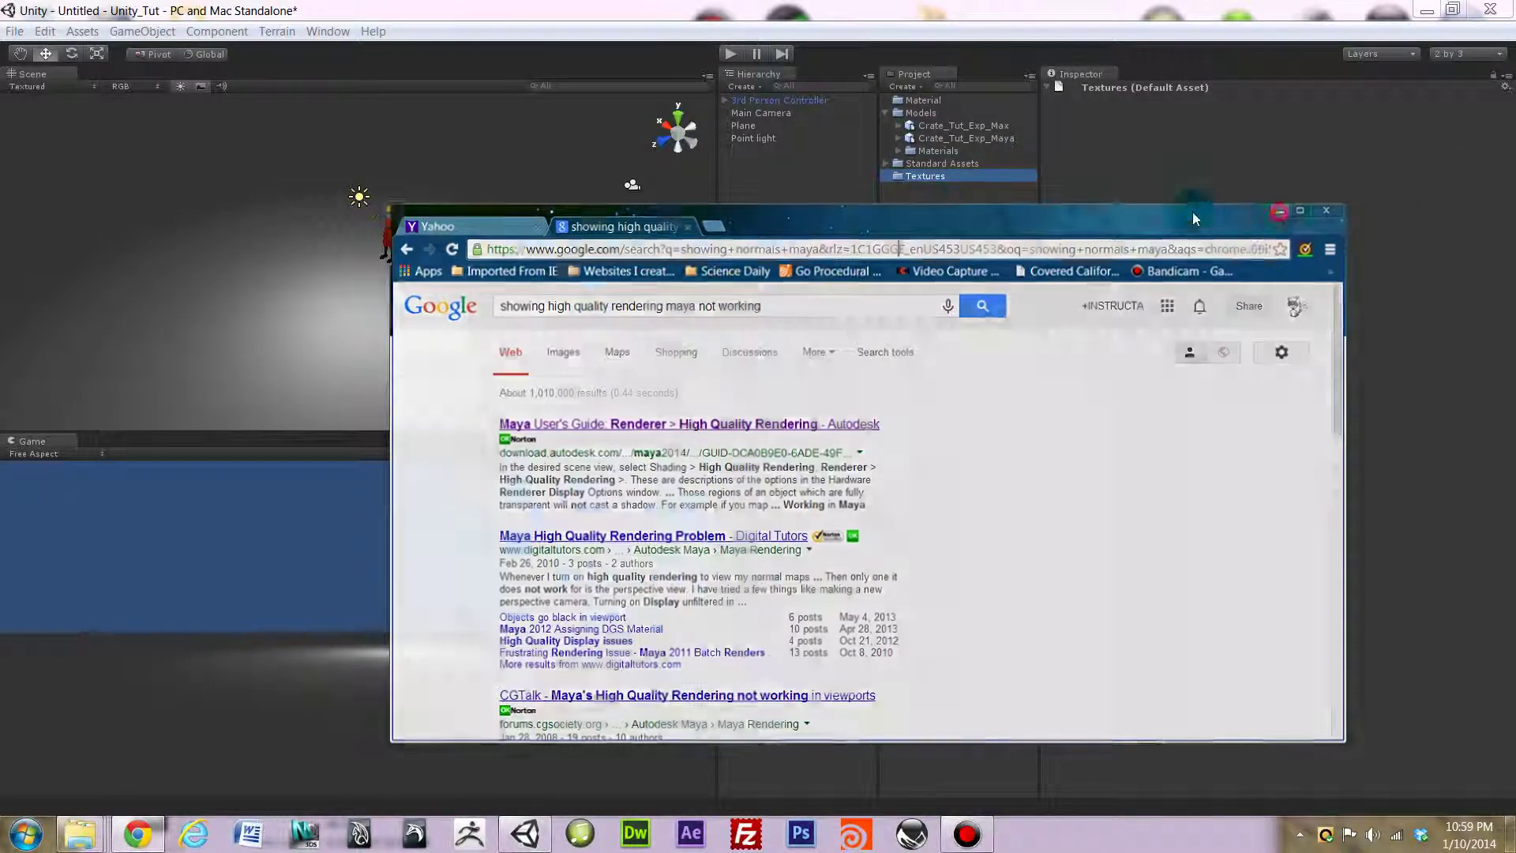
left_click(1280, 210)
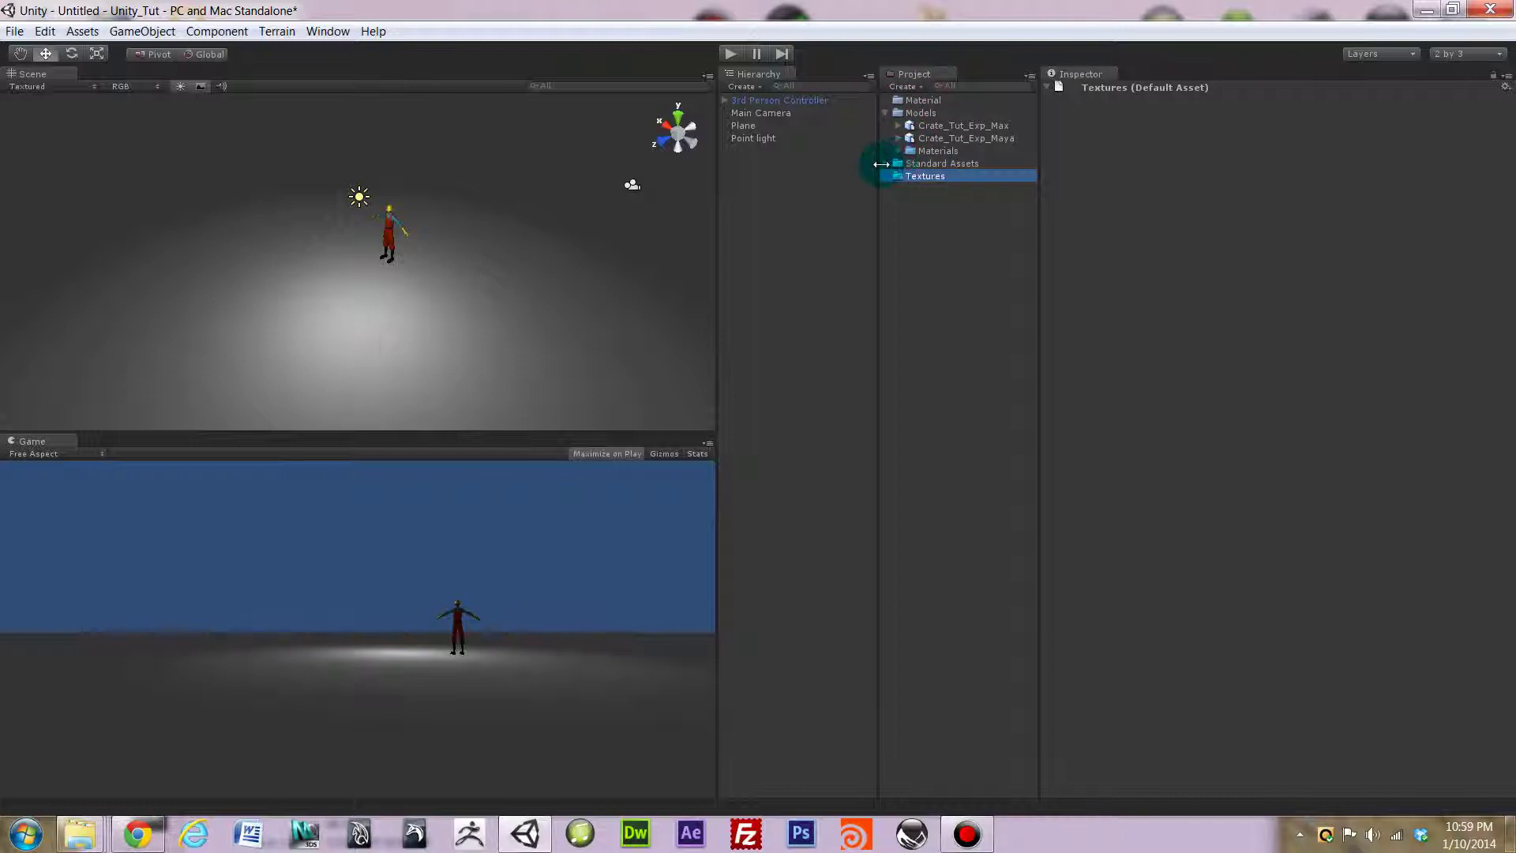
right_click(942, 178)
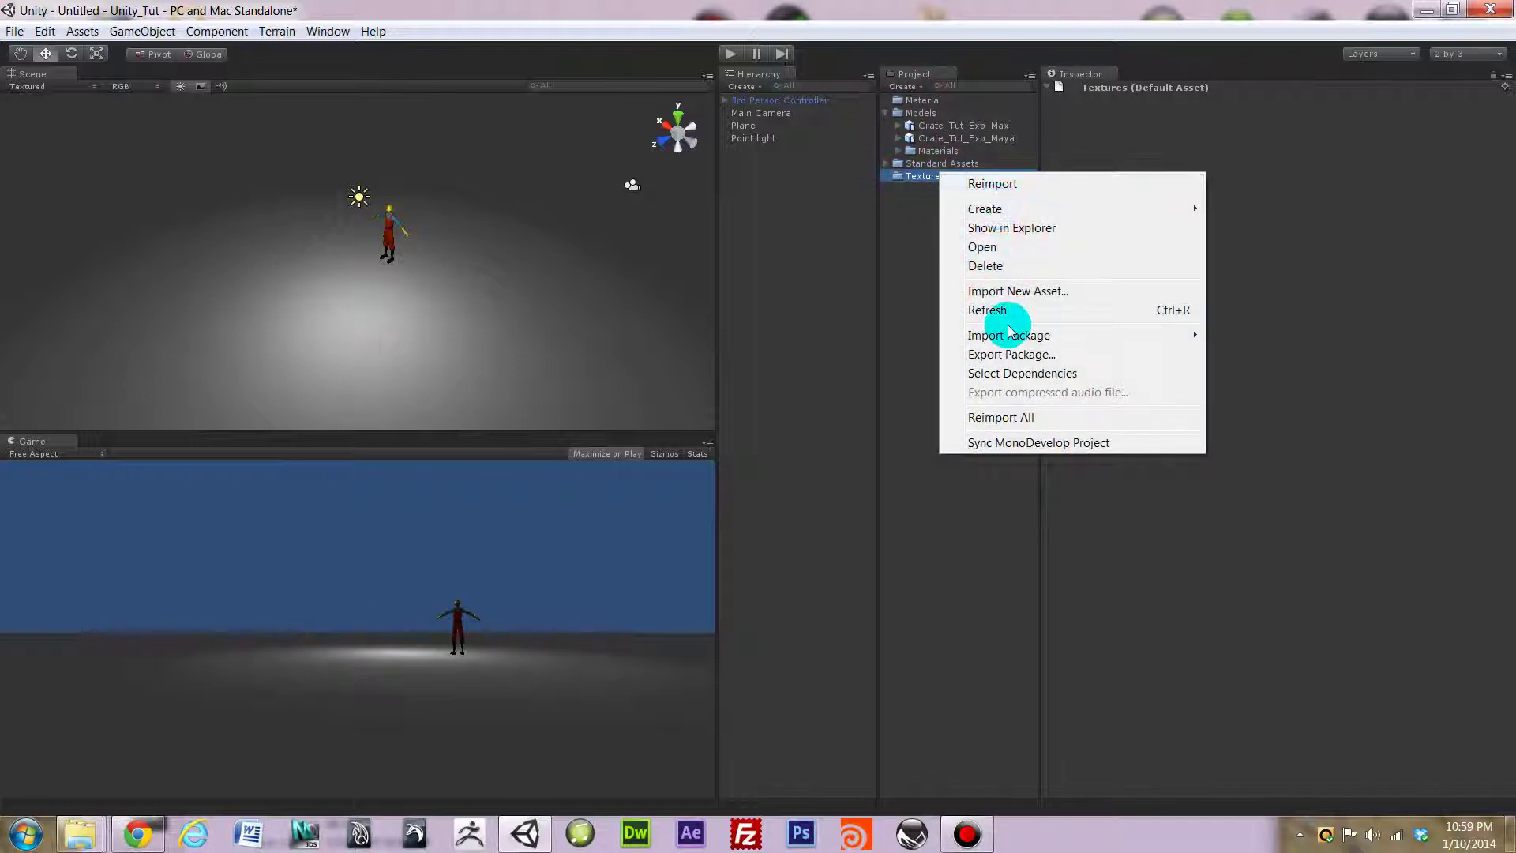
left_click(885, 262)
left_click(908, 182)
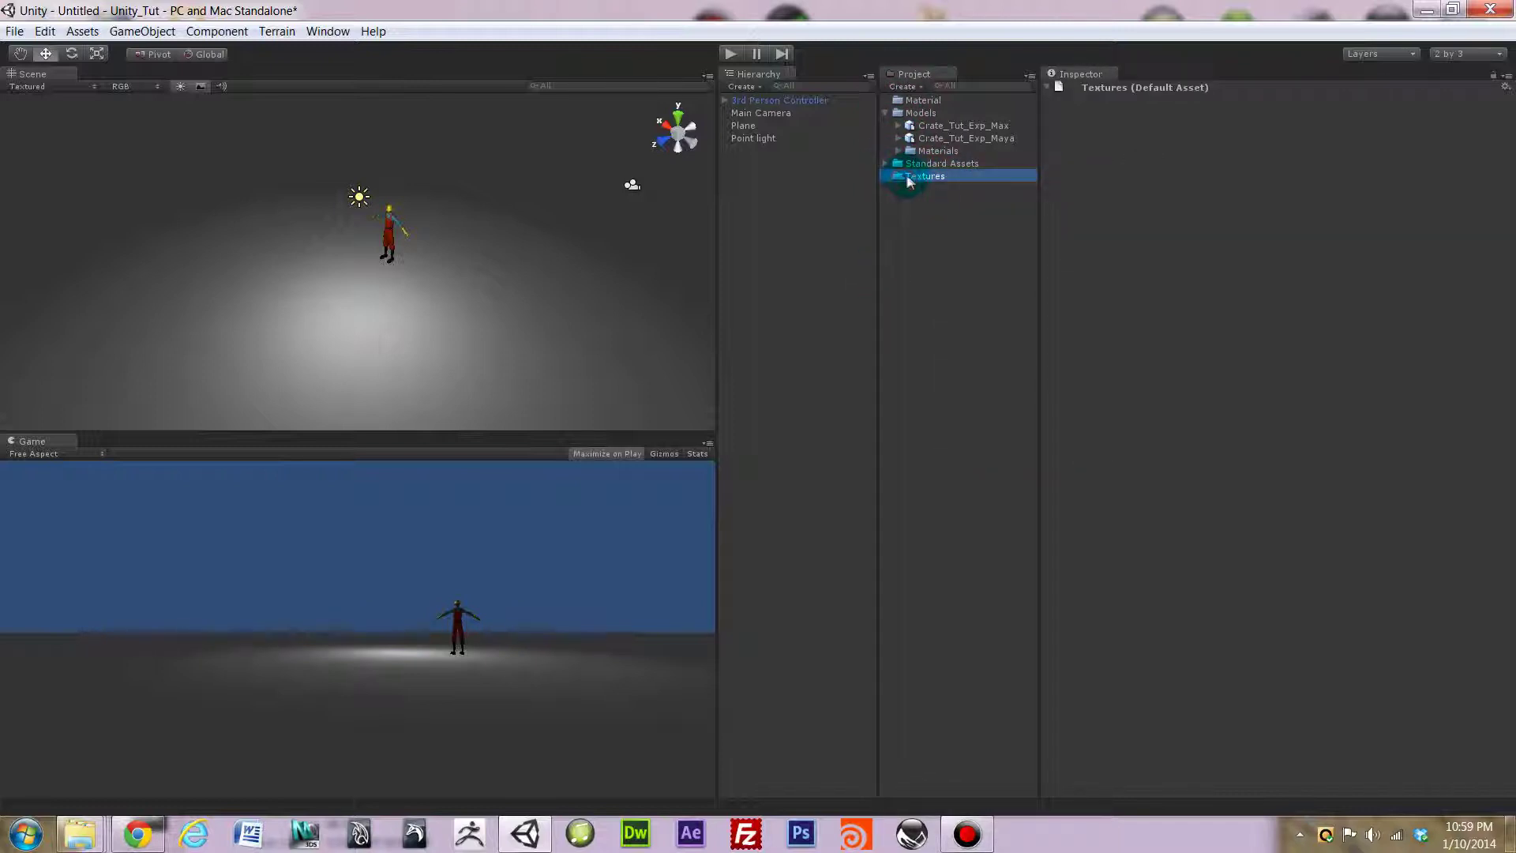
right_click(925, 206)
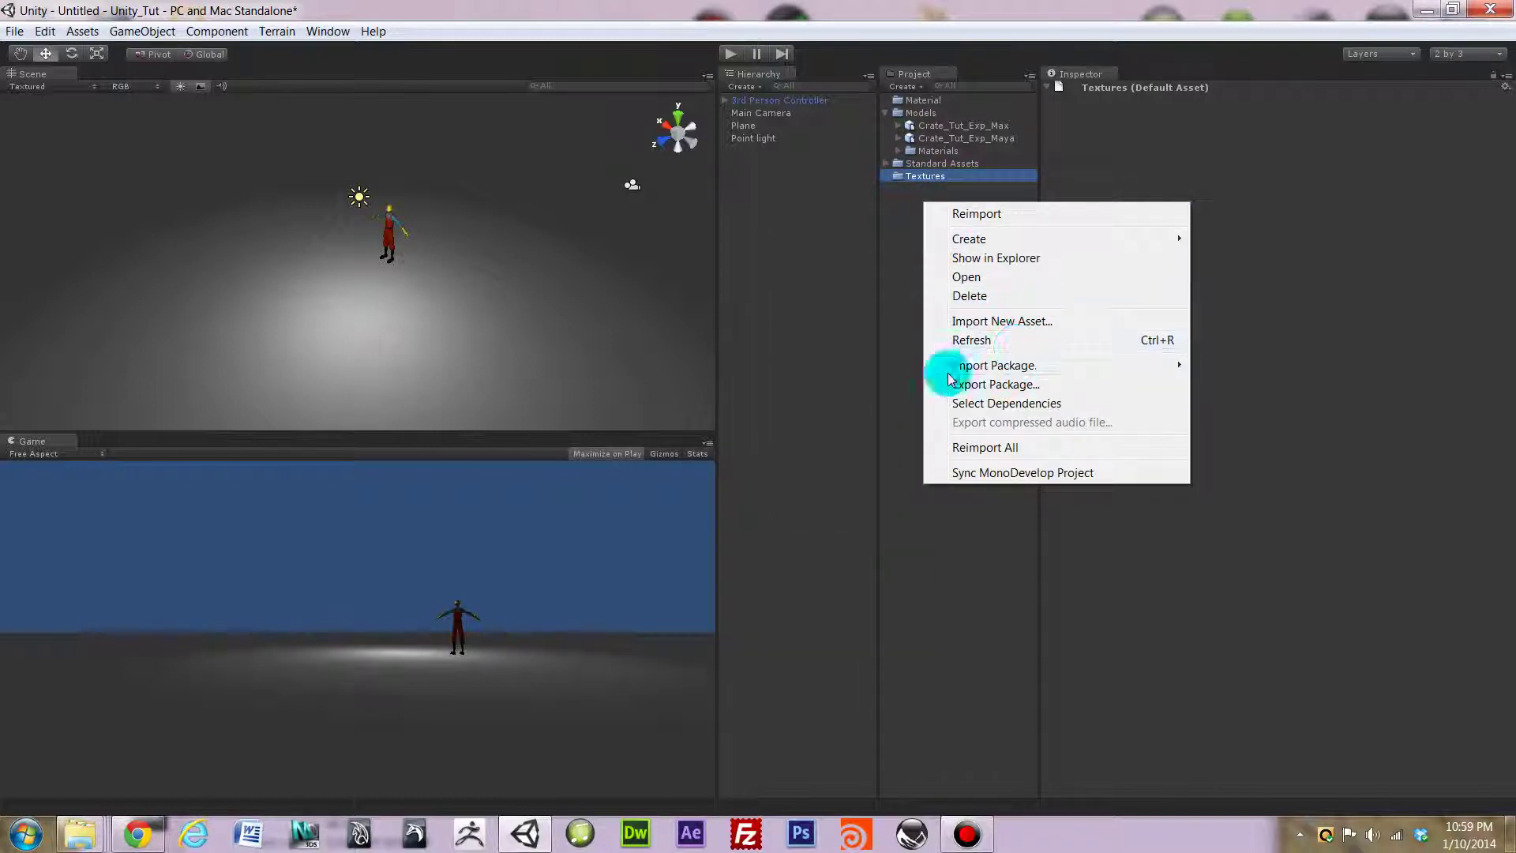
left_click(904, 381)
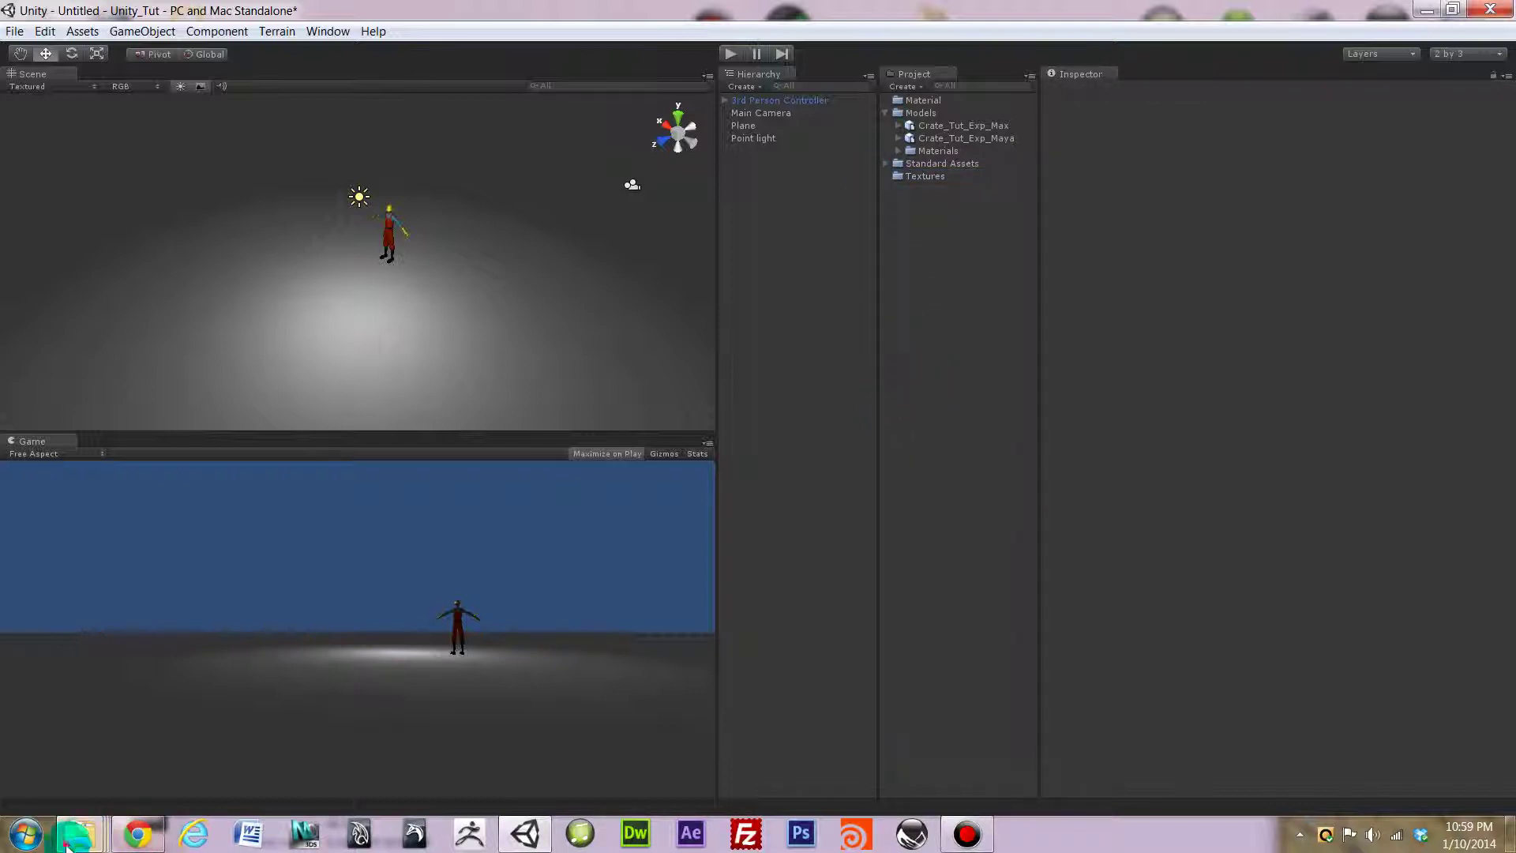
Switch to File Explorer and open the Unity project's Textures folder inside Crate_LP_Tut, Unity_Tut, Assets.
mouse_move(80, 834)
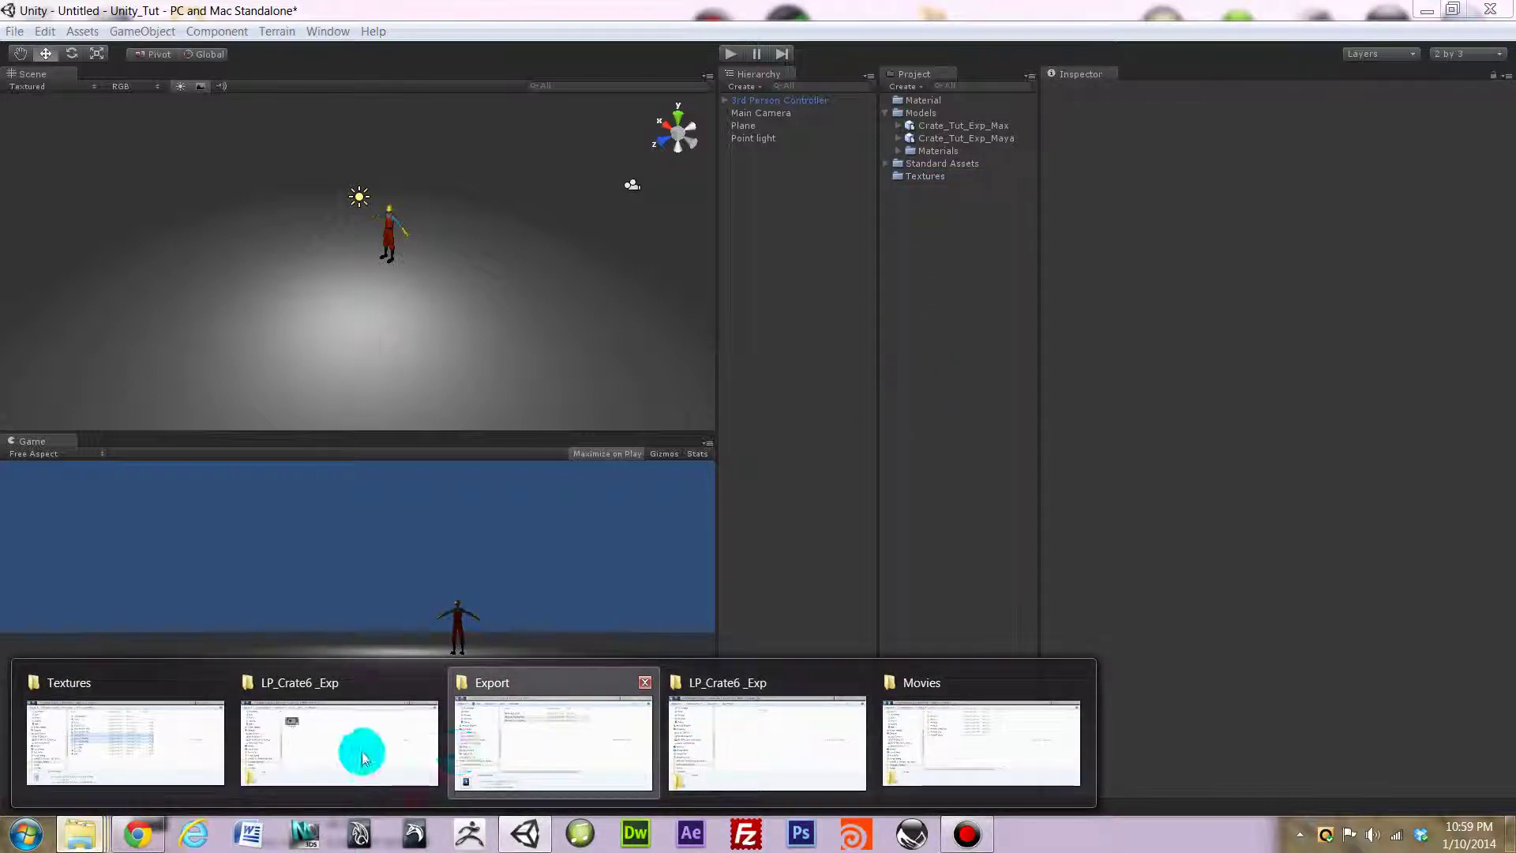
left_click(94, 742)
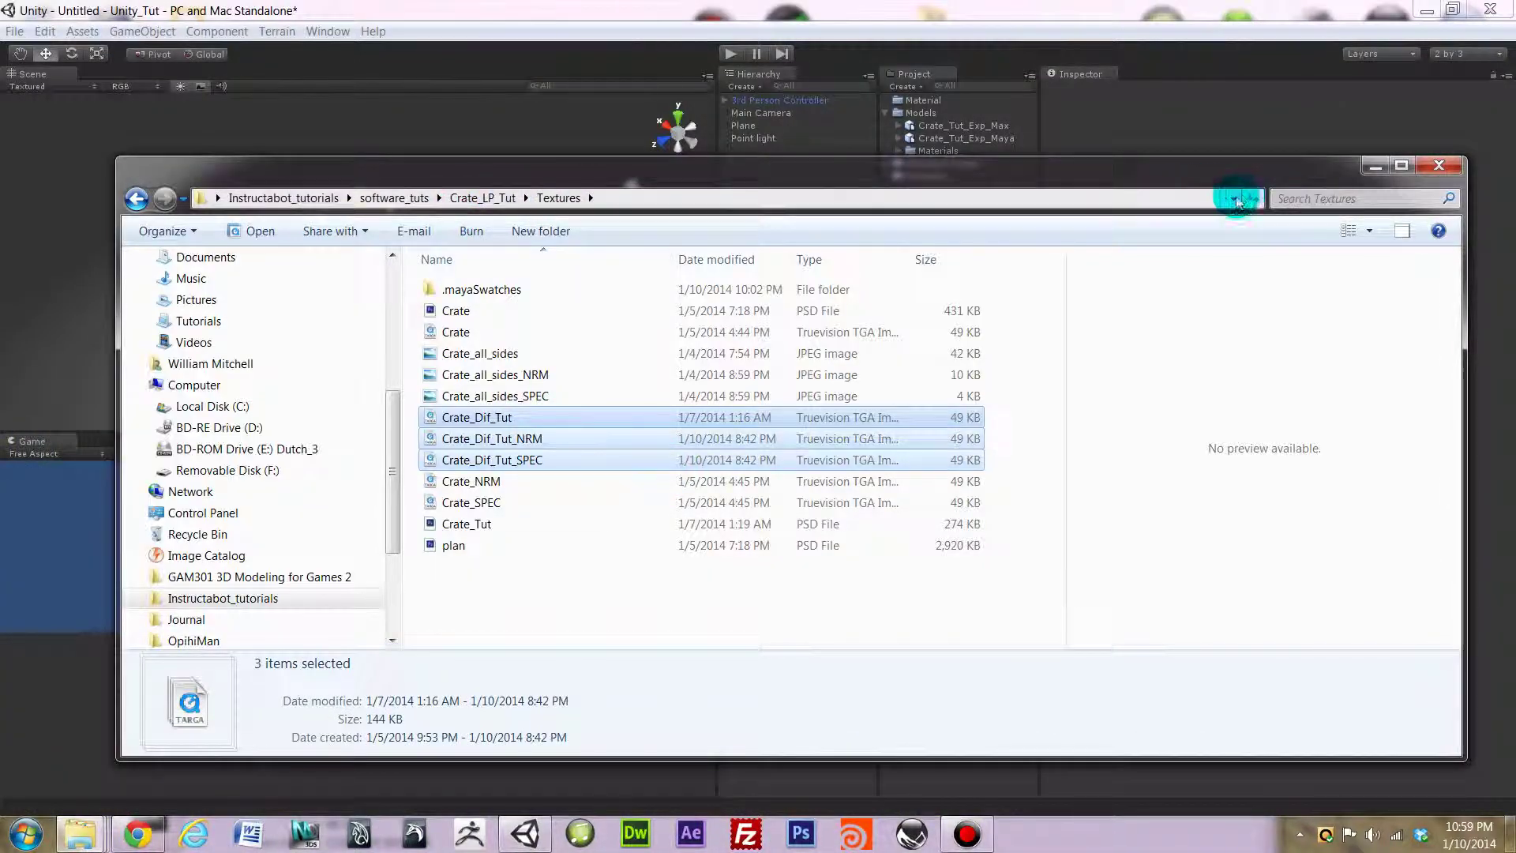
left_click(504, 202)
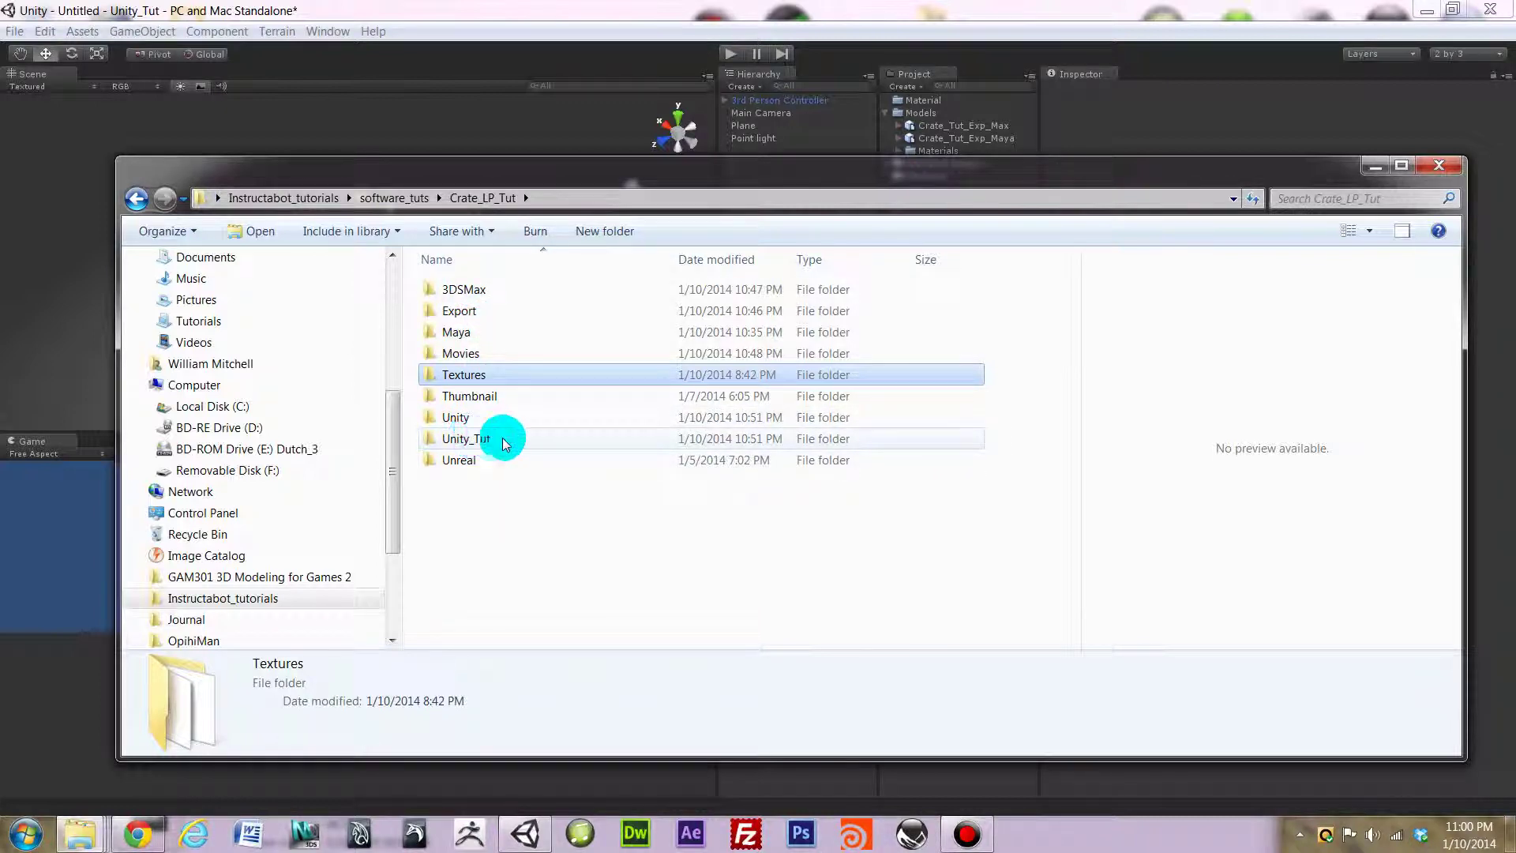
double_click(474, 439)
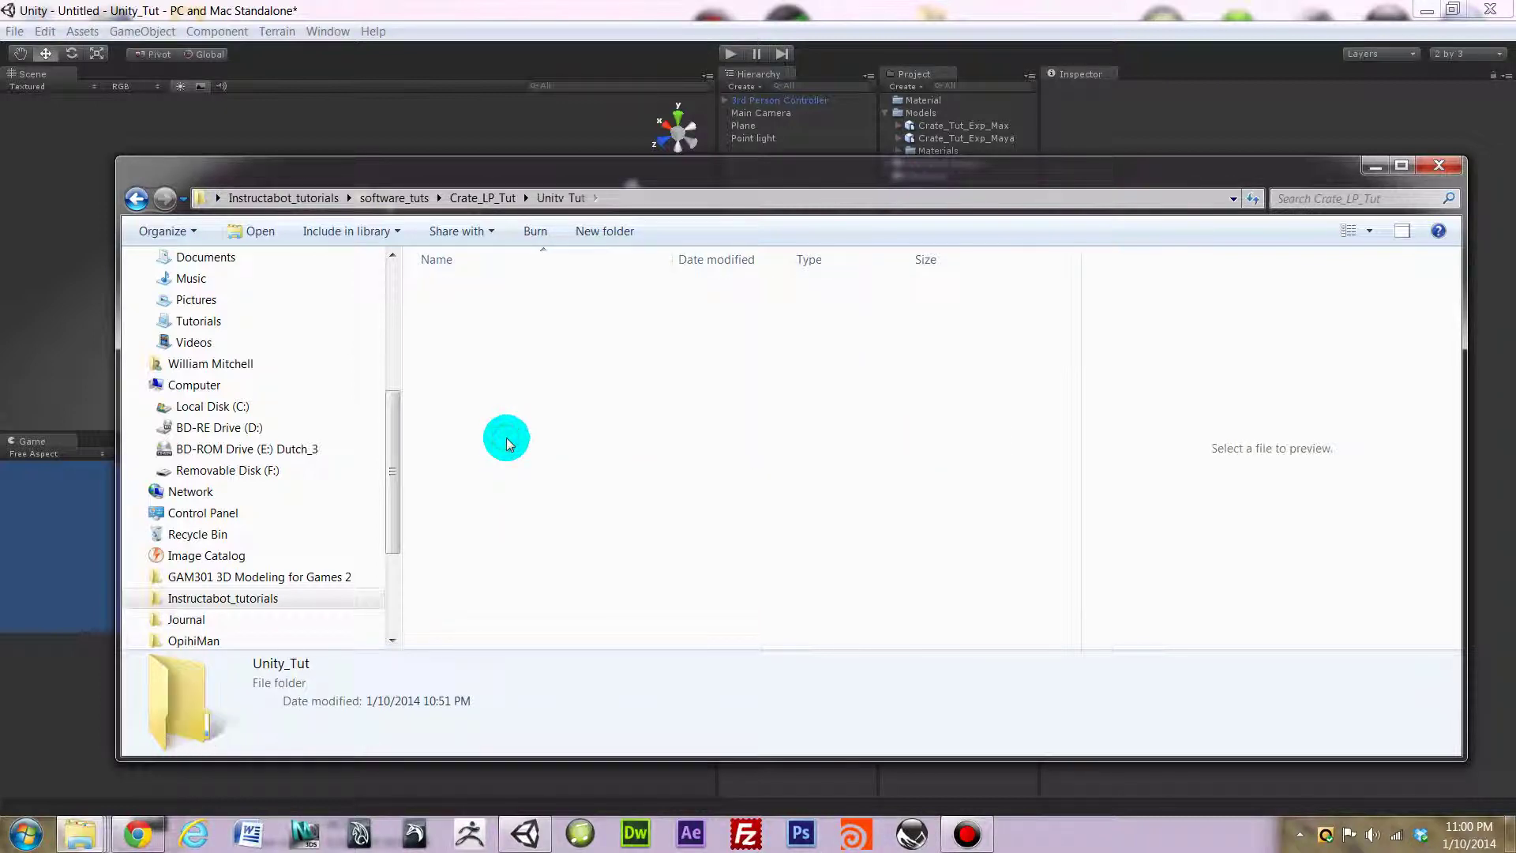
double_click(474, 292)
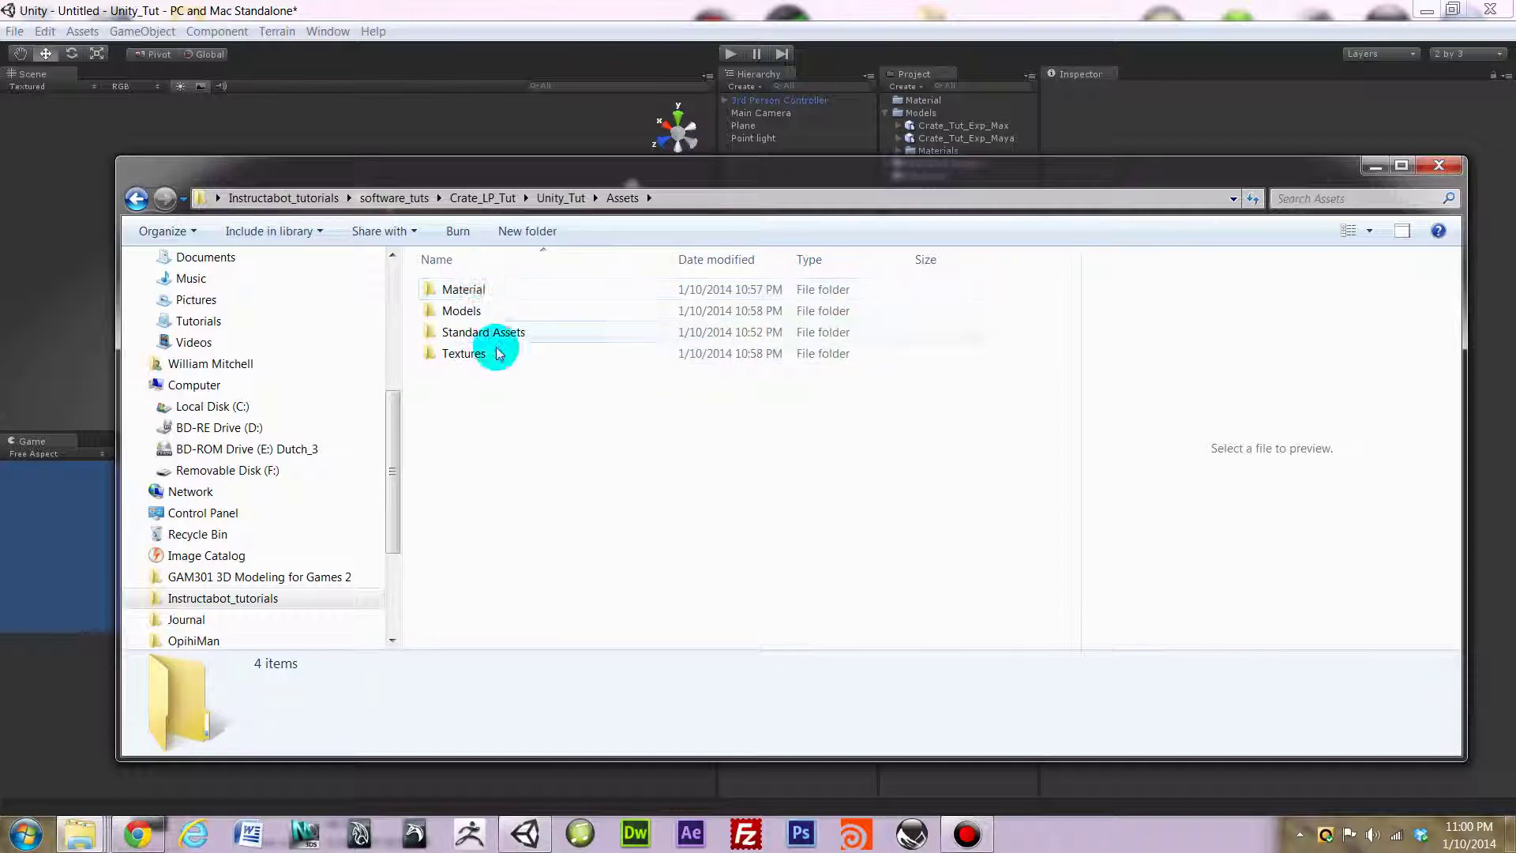
left_click(497, 356)
double_click(497, 355)
Paste the three copied crate TGA files into the project's Textures folder, close File Explorer and return to Unity.
right_click(492, 317)
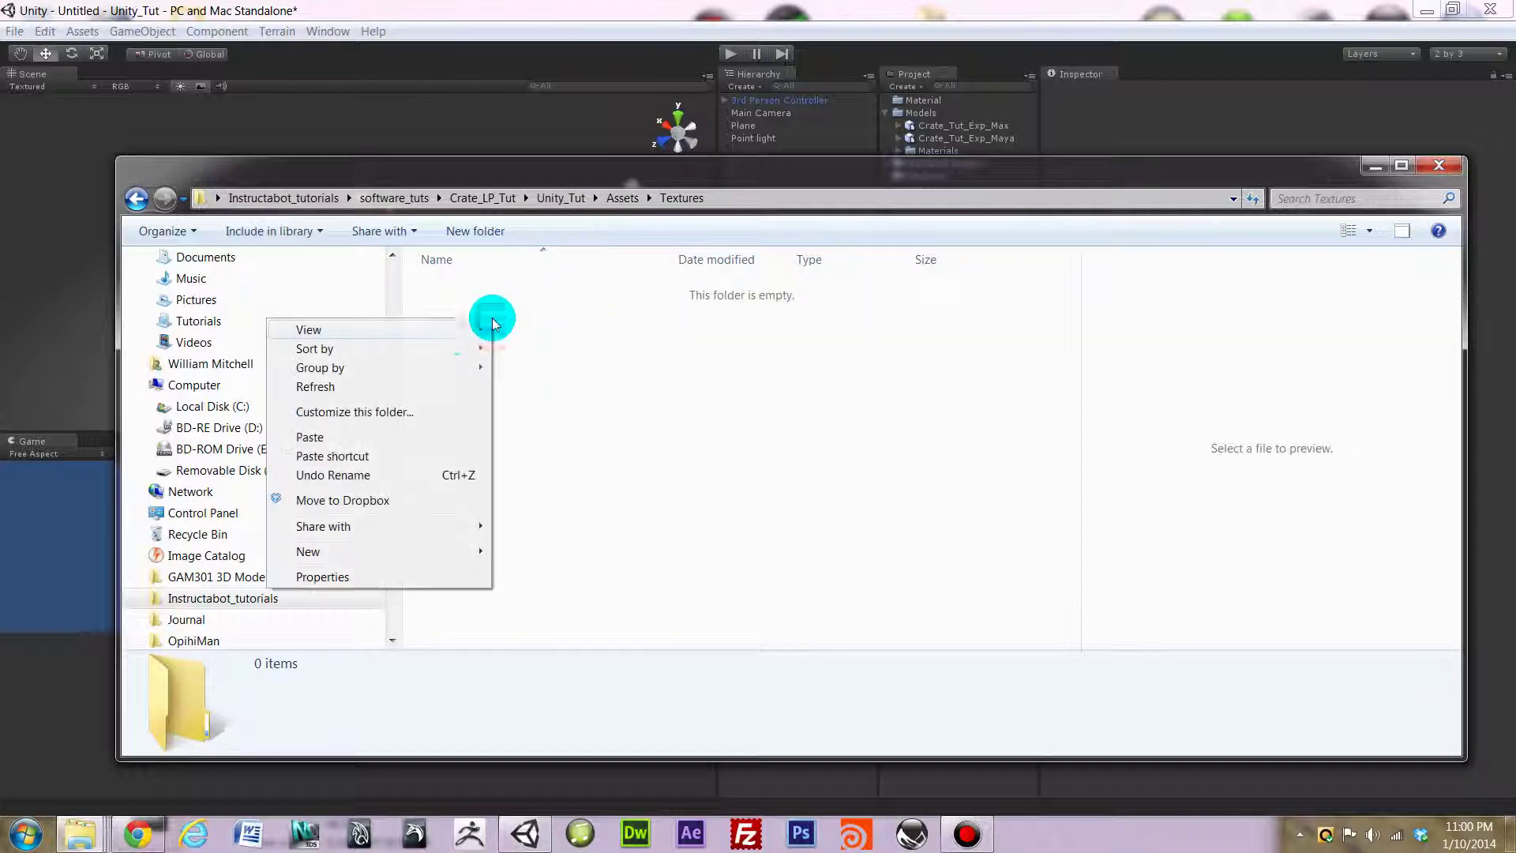
left_click(438, 435)
left_click(554, 408)
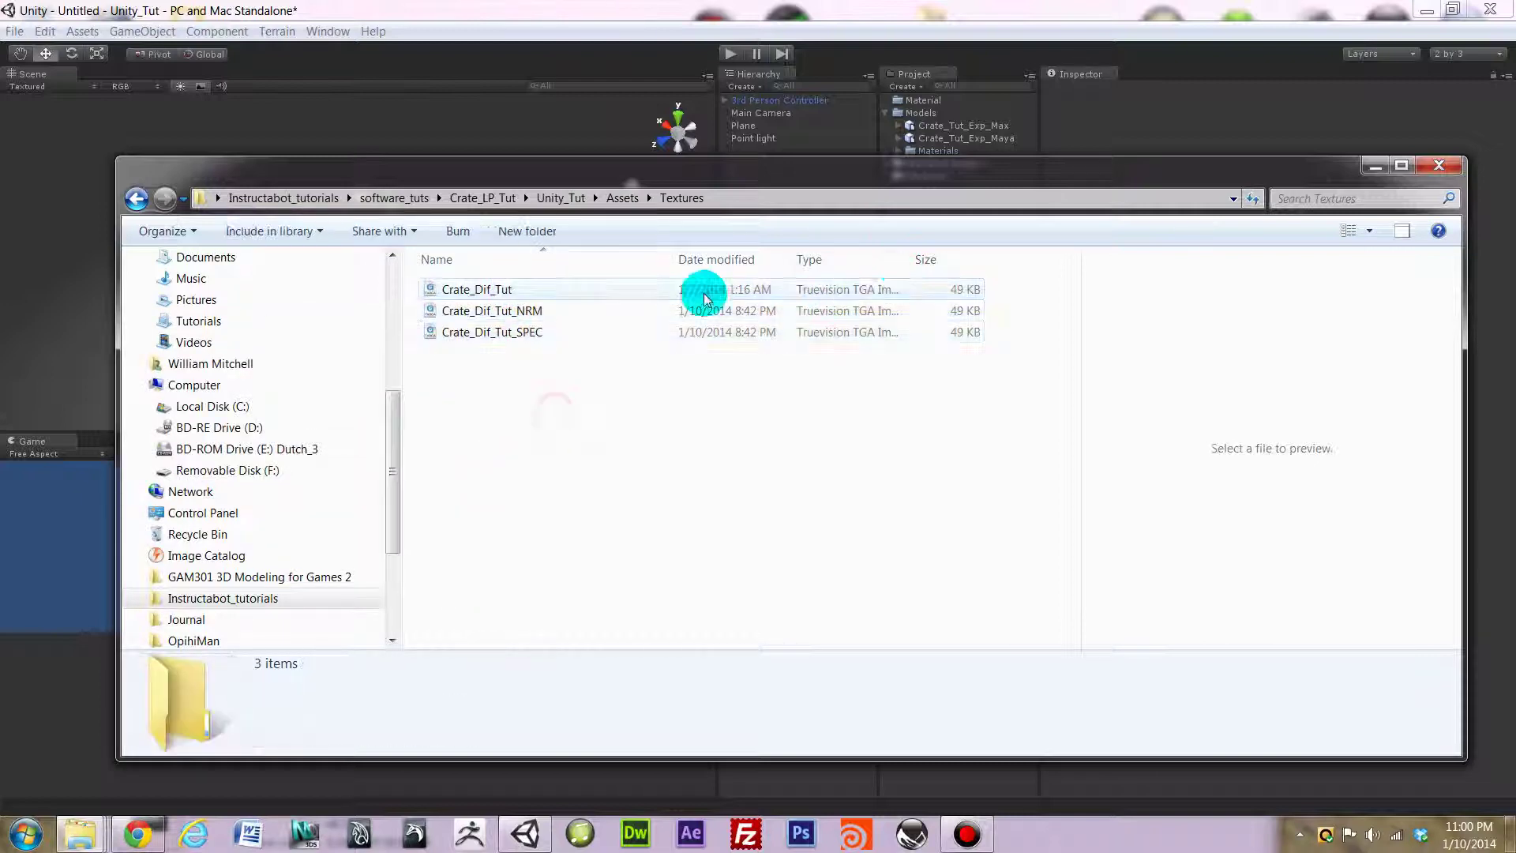
left_click(1438, 165)
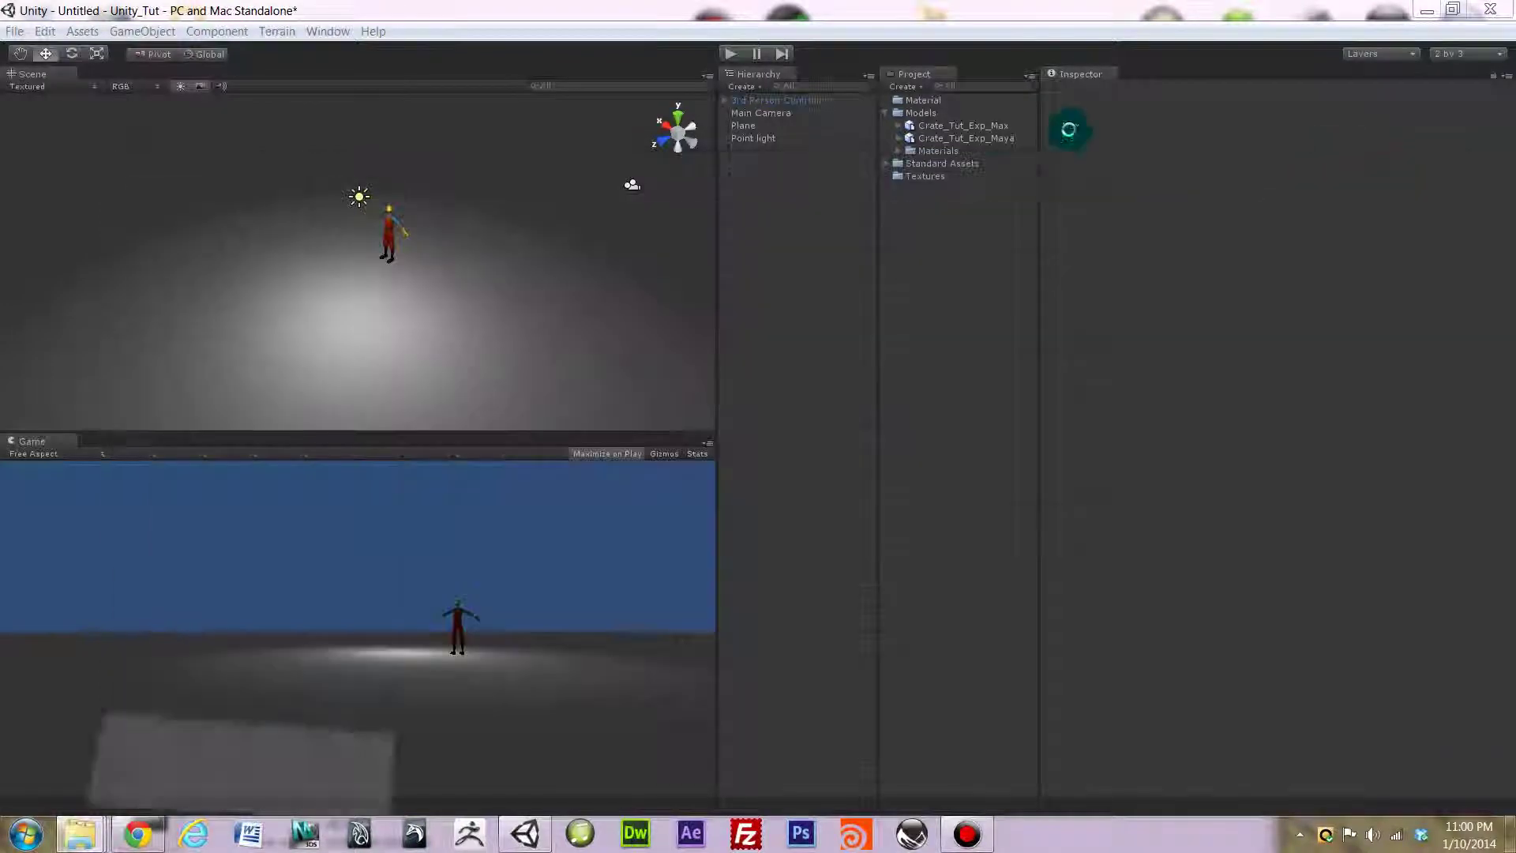
Expand the Textures folder and examine the imported Crate_Dif_Tut, Crate_Dif_Tut_NRM and Crate_Dif_Tut_SPEC textures one by one.
left_click(885, 176)
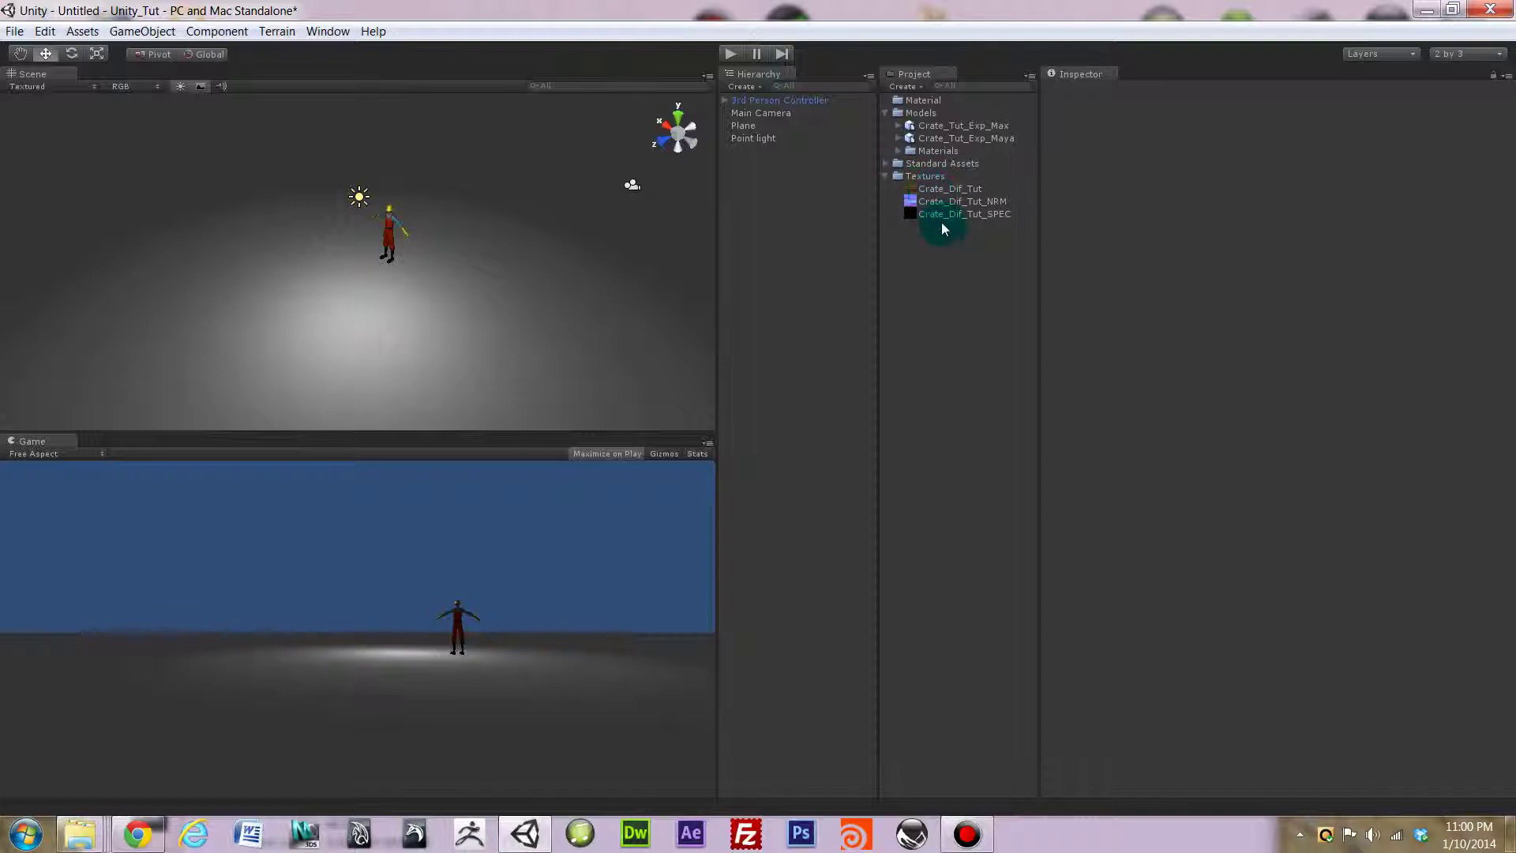
left_click(954, 189)
left_click(957, 202)
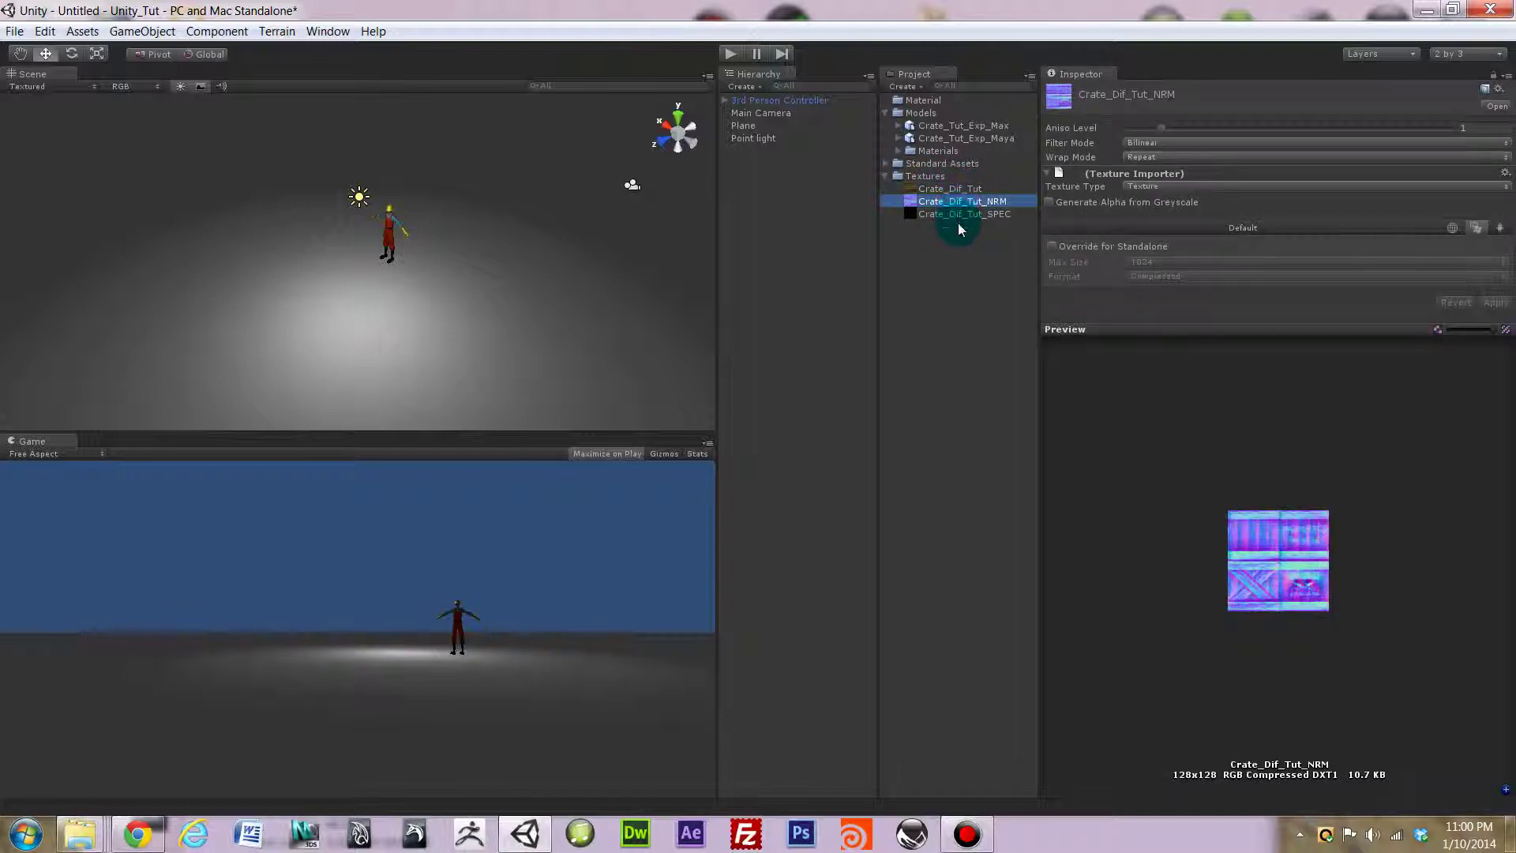
left_click(959, 217)
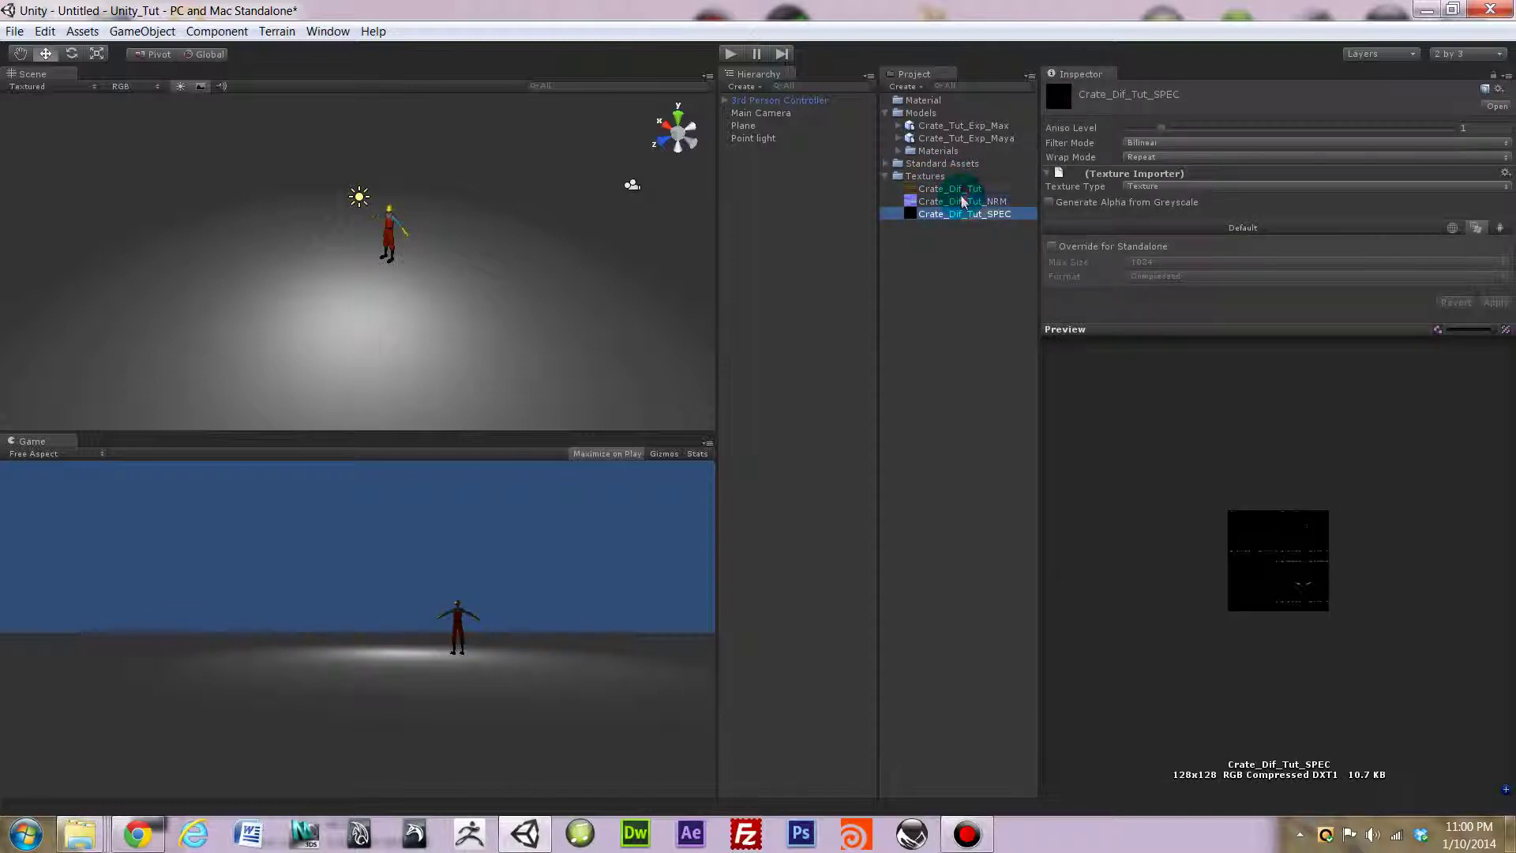
left_click(957, 201)
left_click(952, 189)
key("Down")
key("Down")
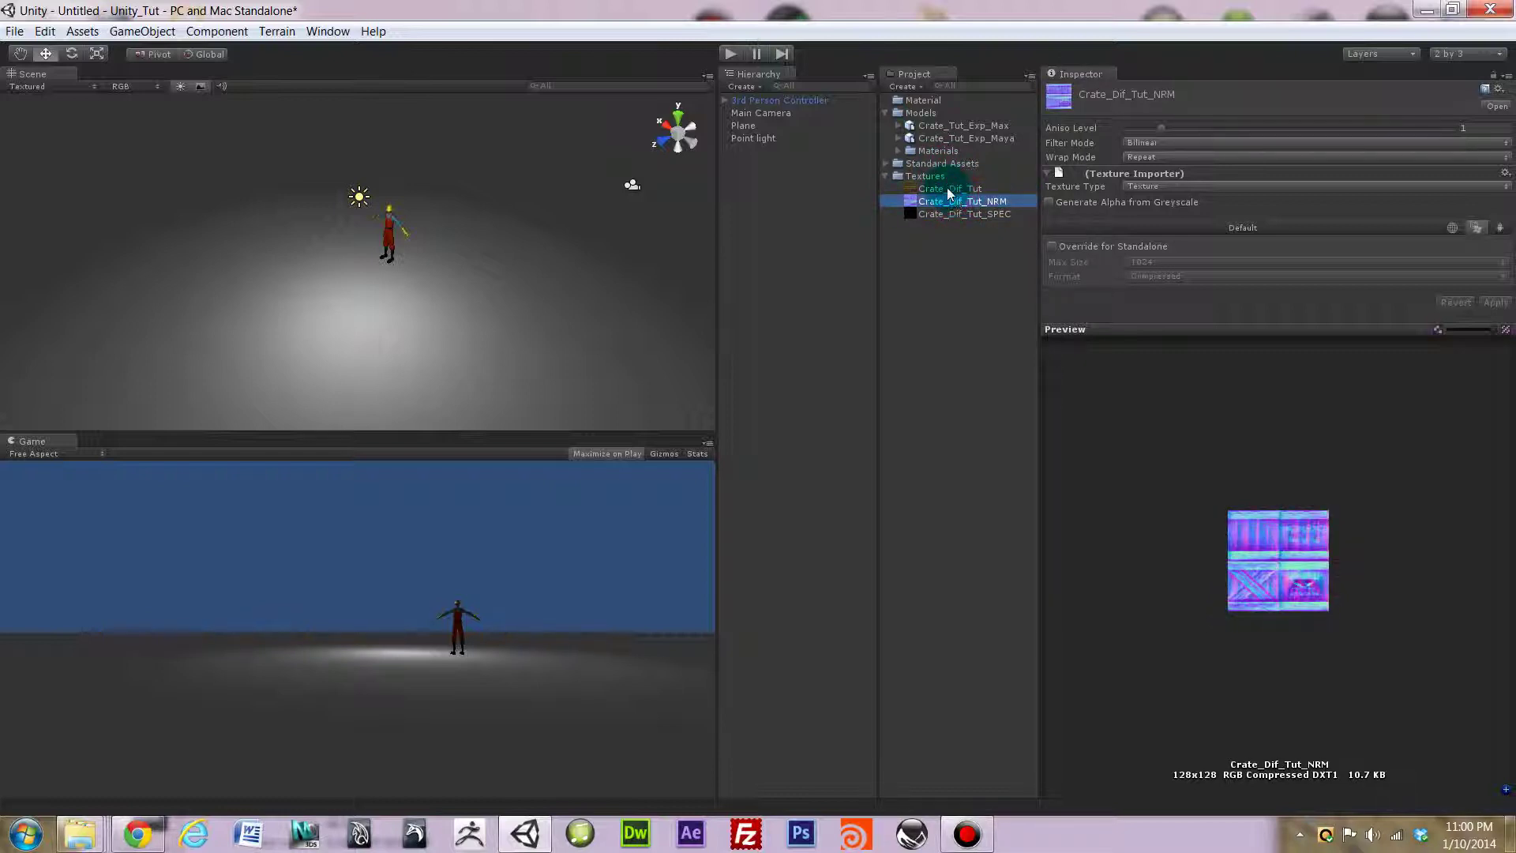
left_click(947, 189)
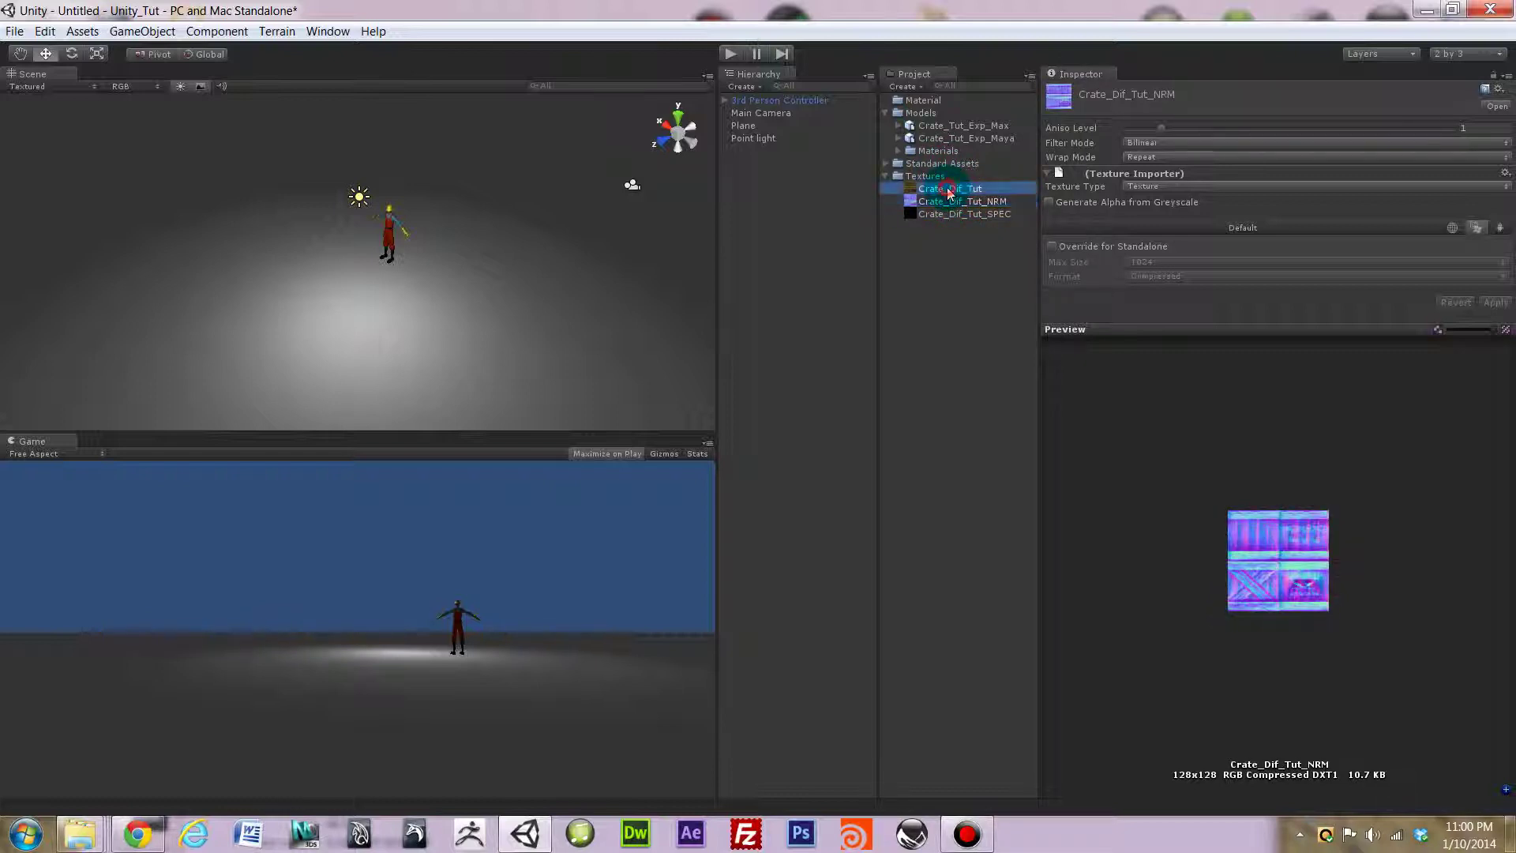
Assign the Crate_Dif_Tut texture as the Base (RGB) map of the Crate_Tut_Exp_Max model's material.
left_click(940, 140)
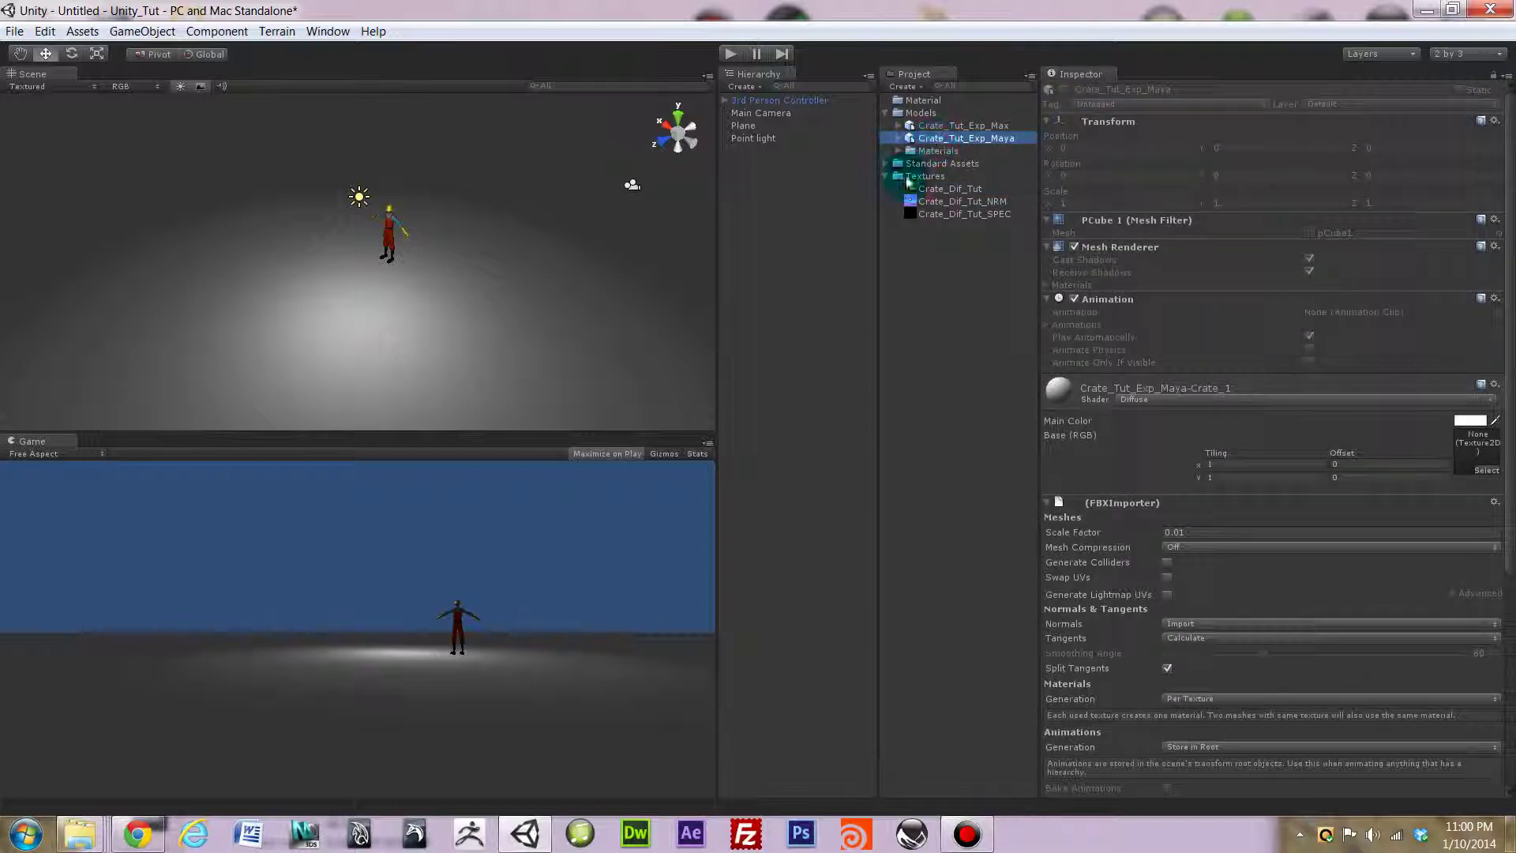
left_click(926, 127)
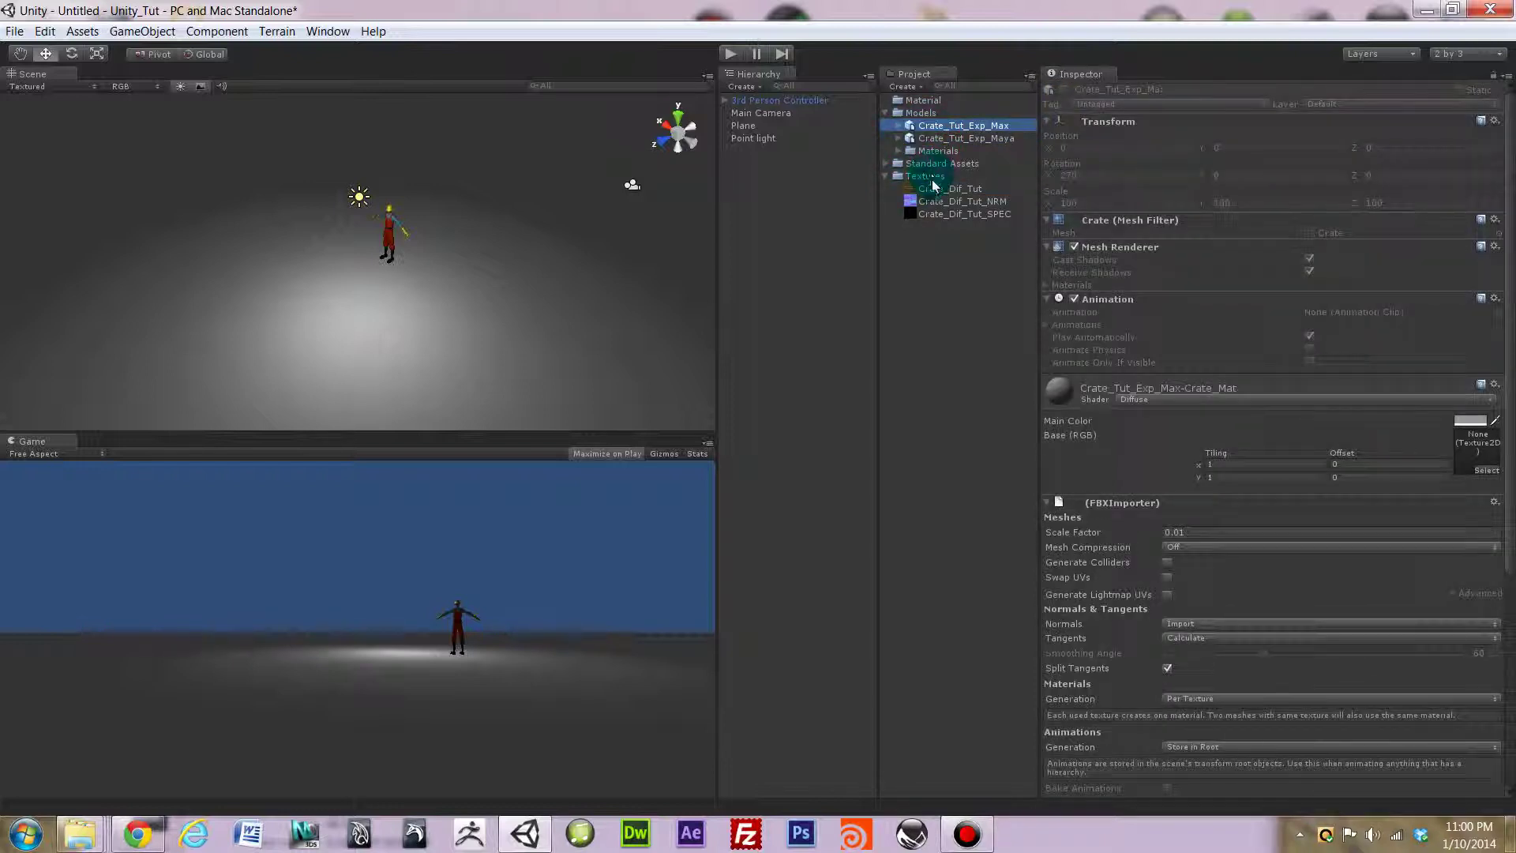
left_click(944, 139)
left_click(942, 188)
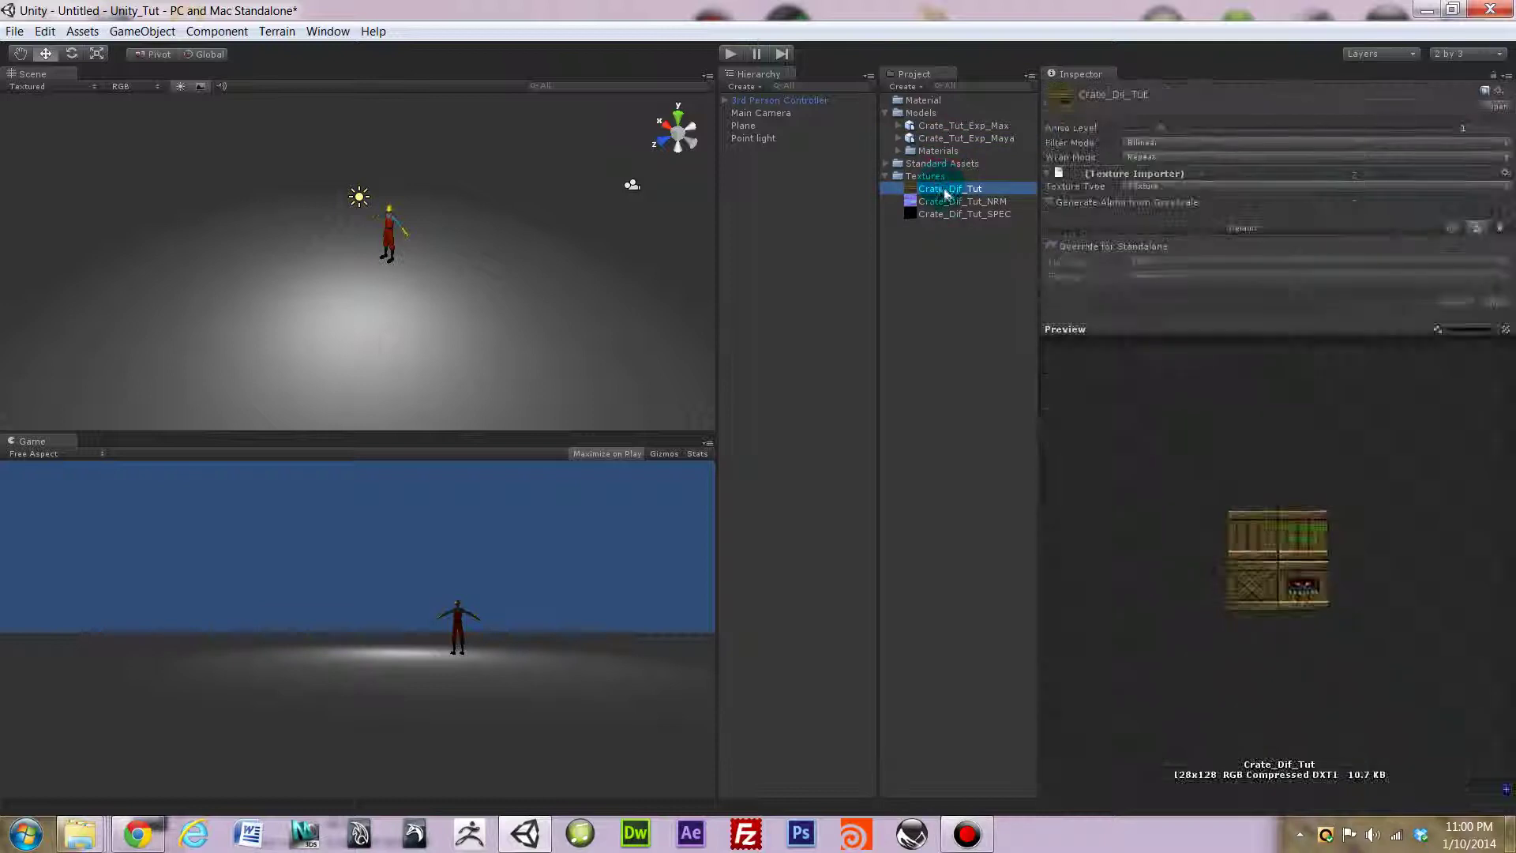
left_click_drag(960, 193, 916, 131)
left_click(958, 125)
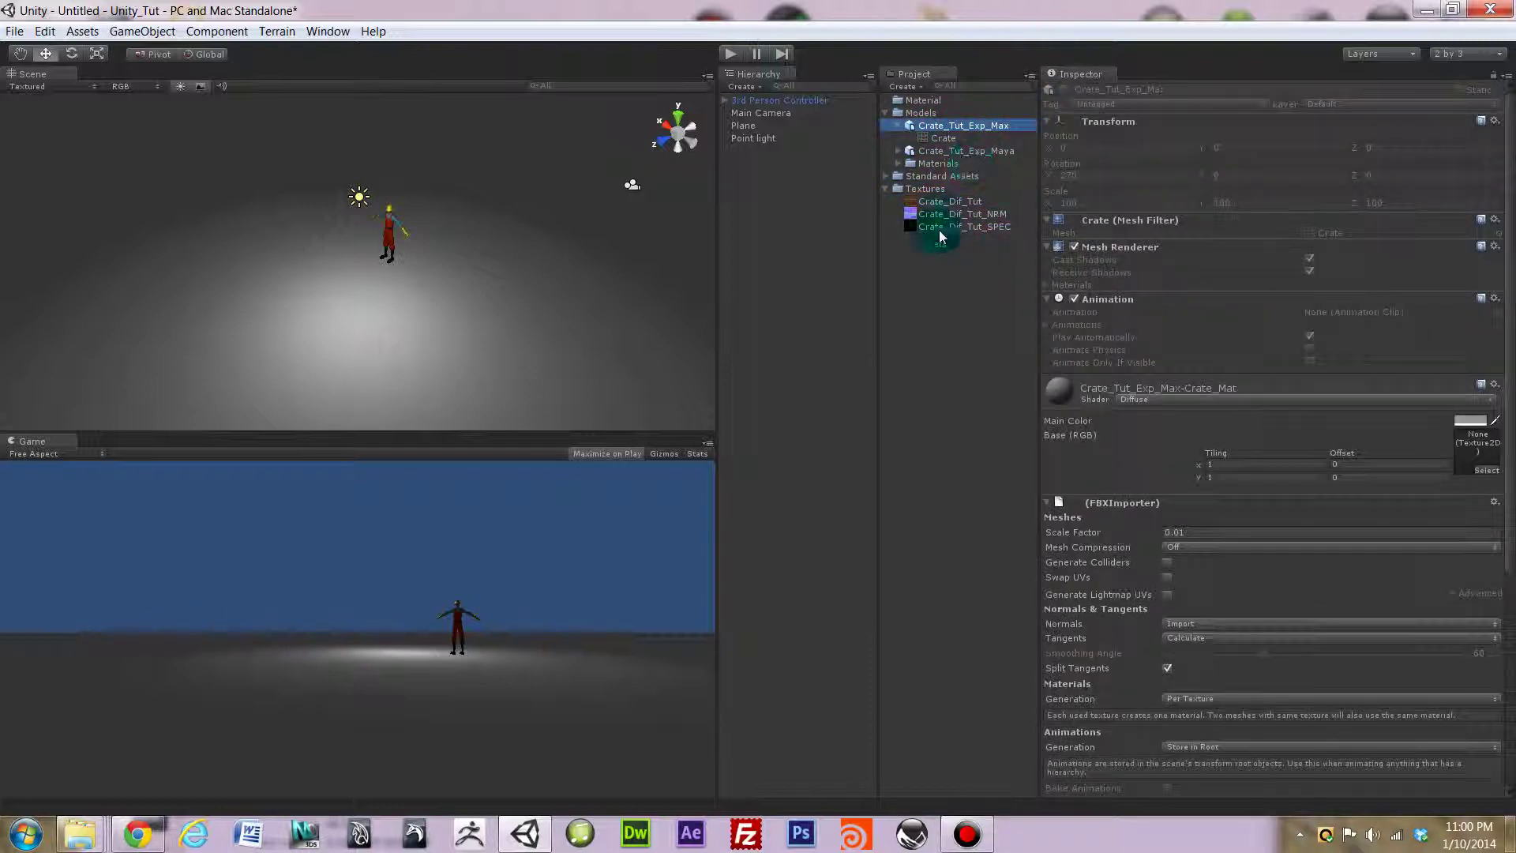
left_click_drag(946, 201, 1479, 459)
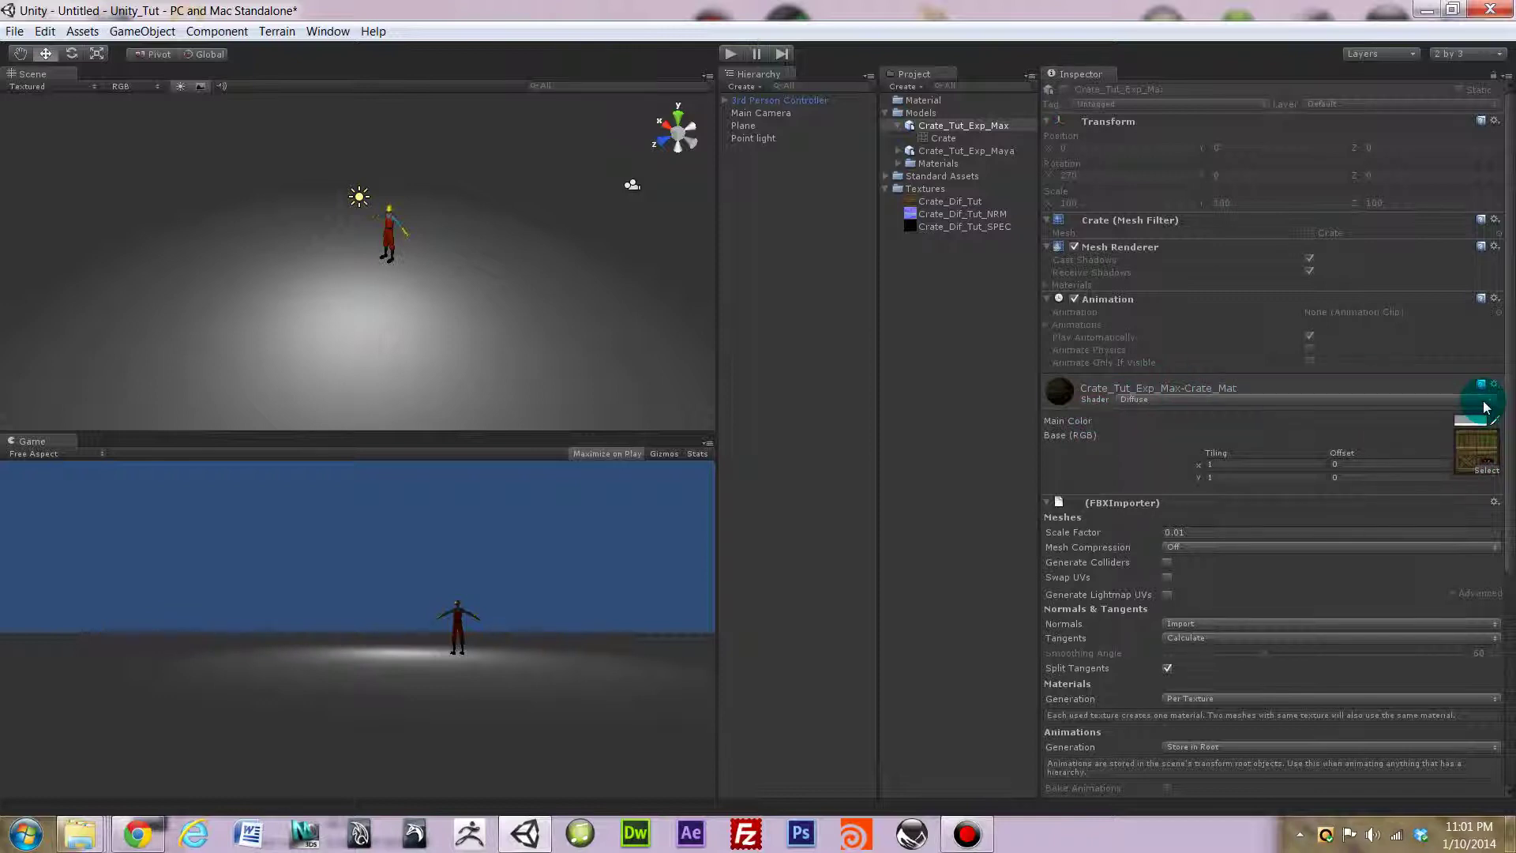
Set the Crate_Dif_Tut_NRM texture type to Normal map and apply the import settings.
left_click(974, 214)
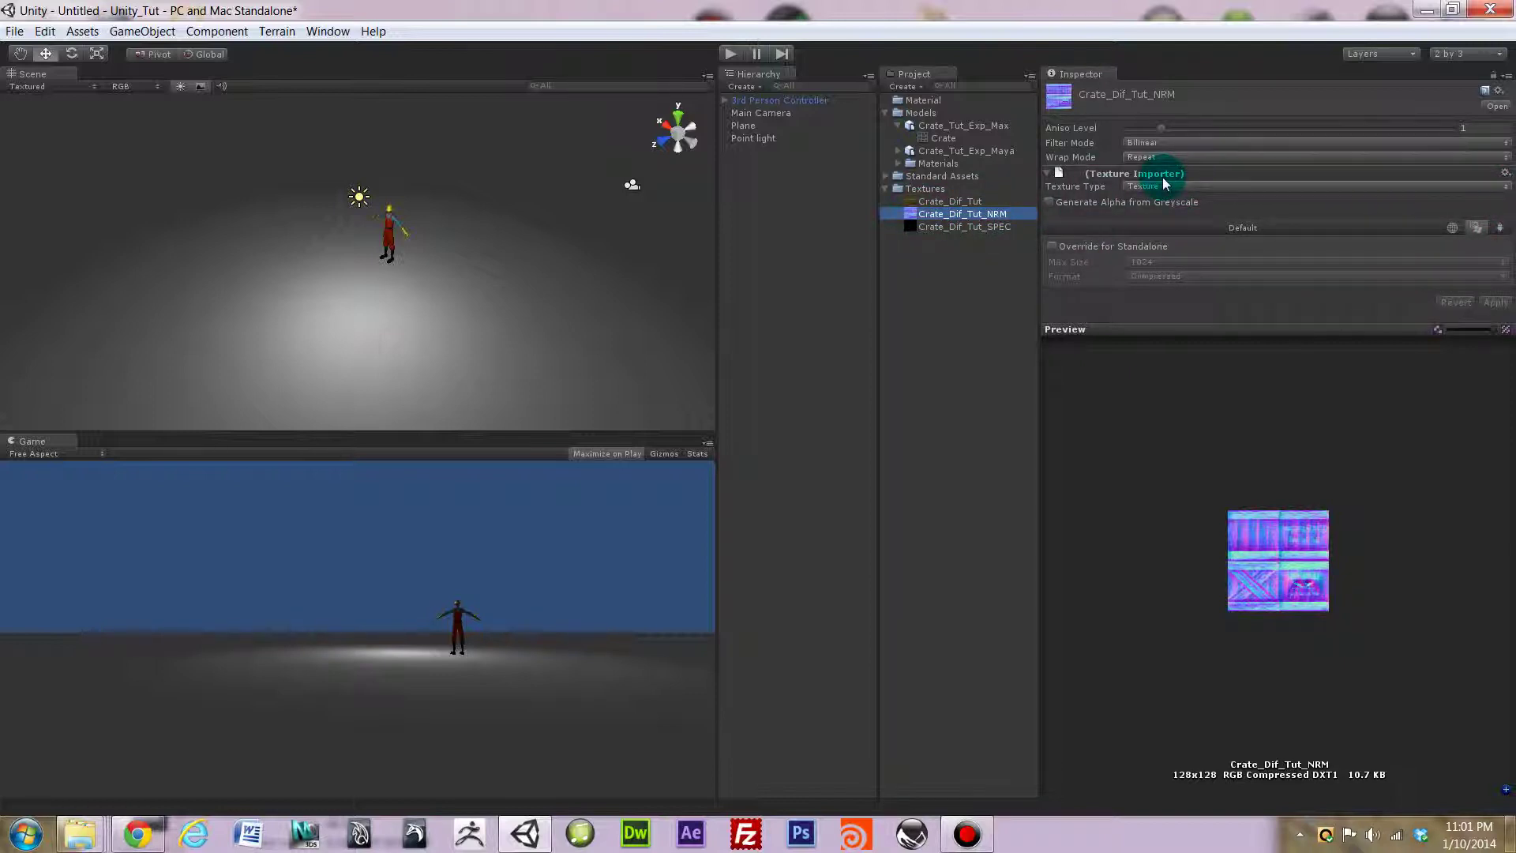
left_click(1198, 190)
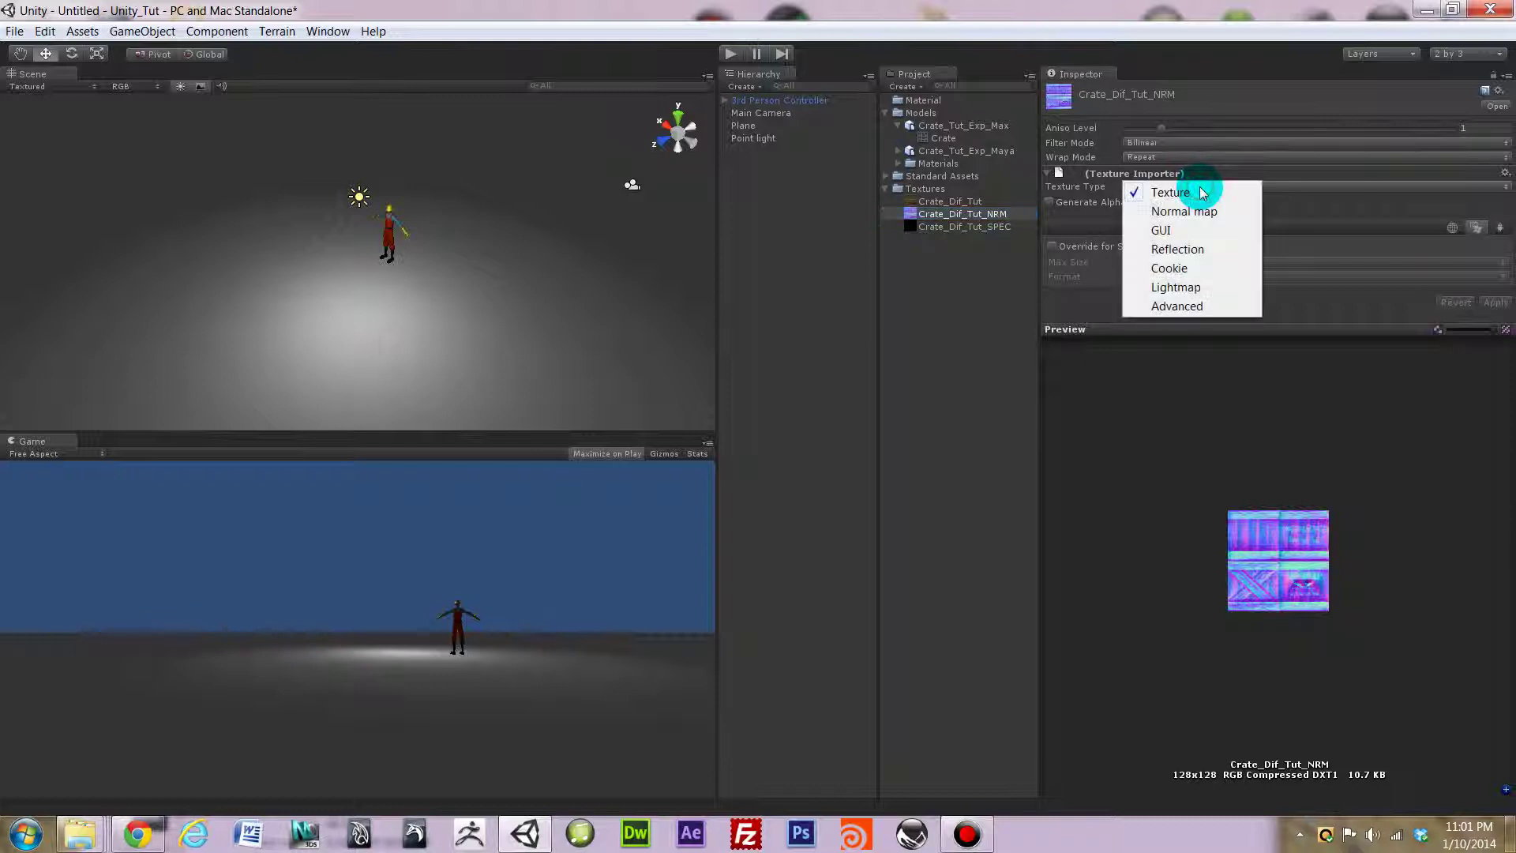
left_click(1178, 215)
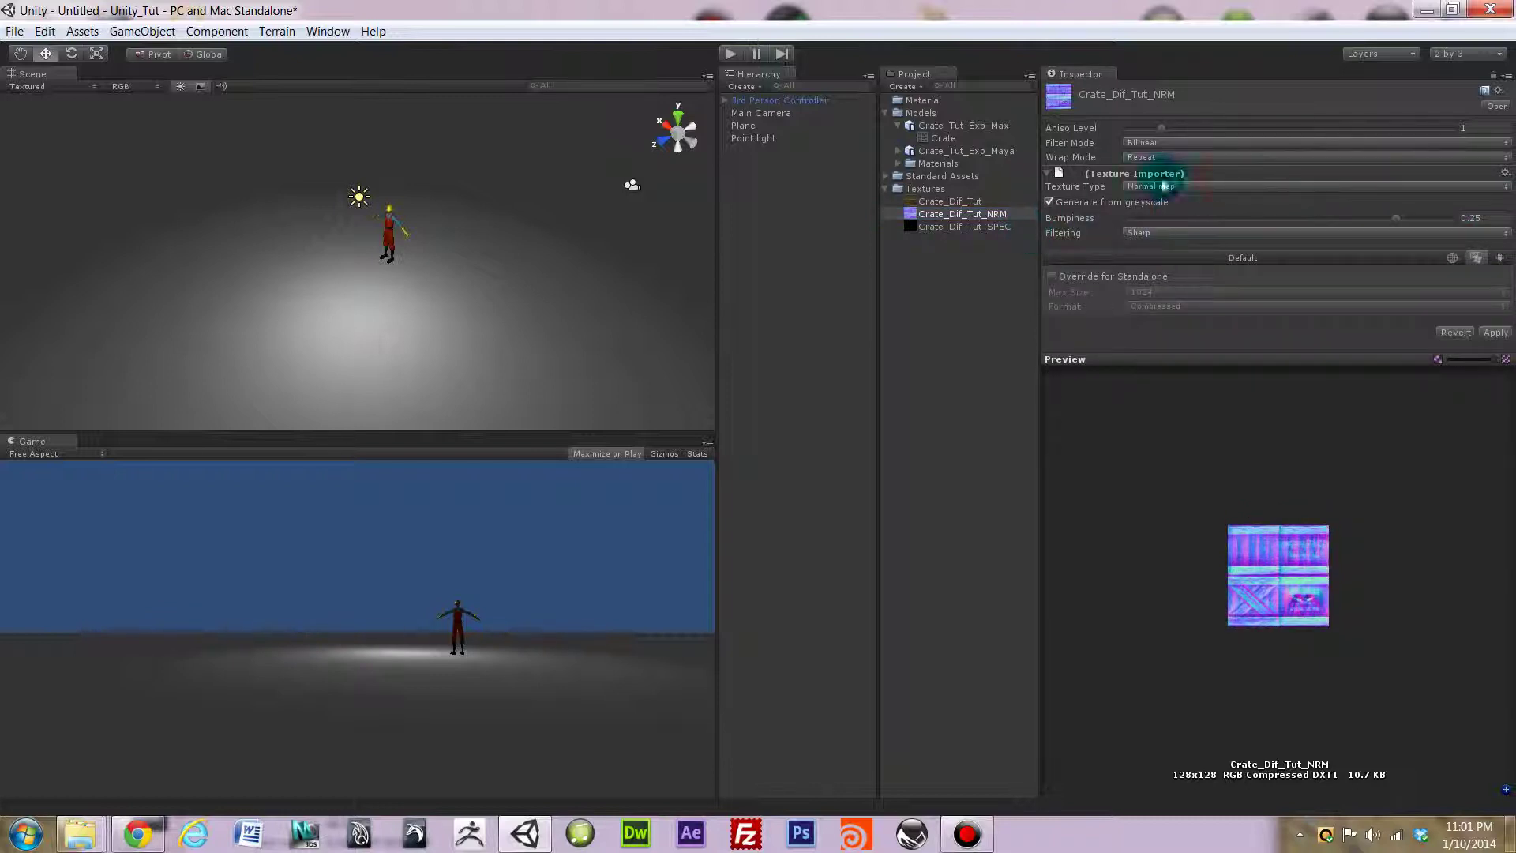
left_click(1502, 334)
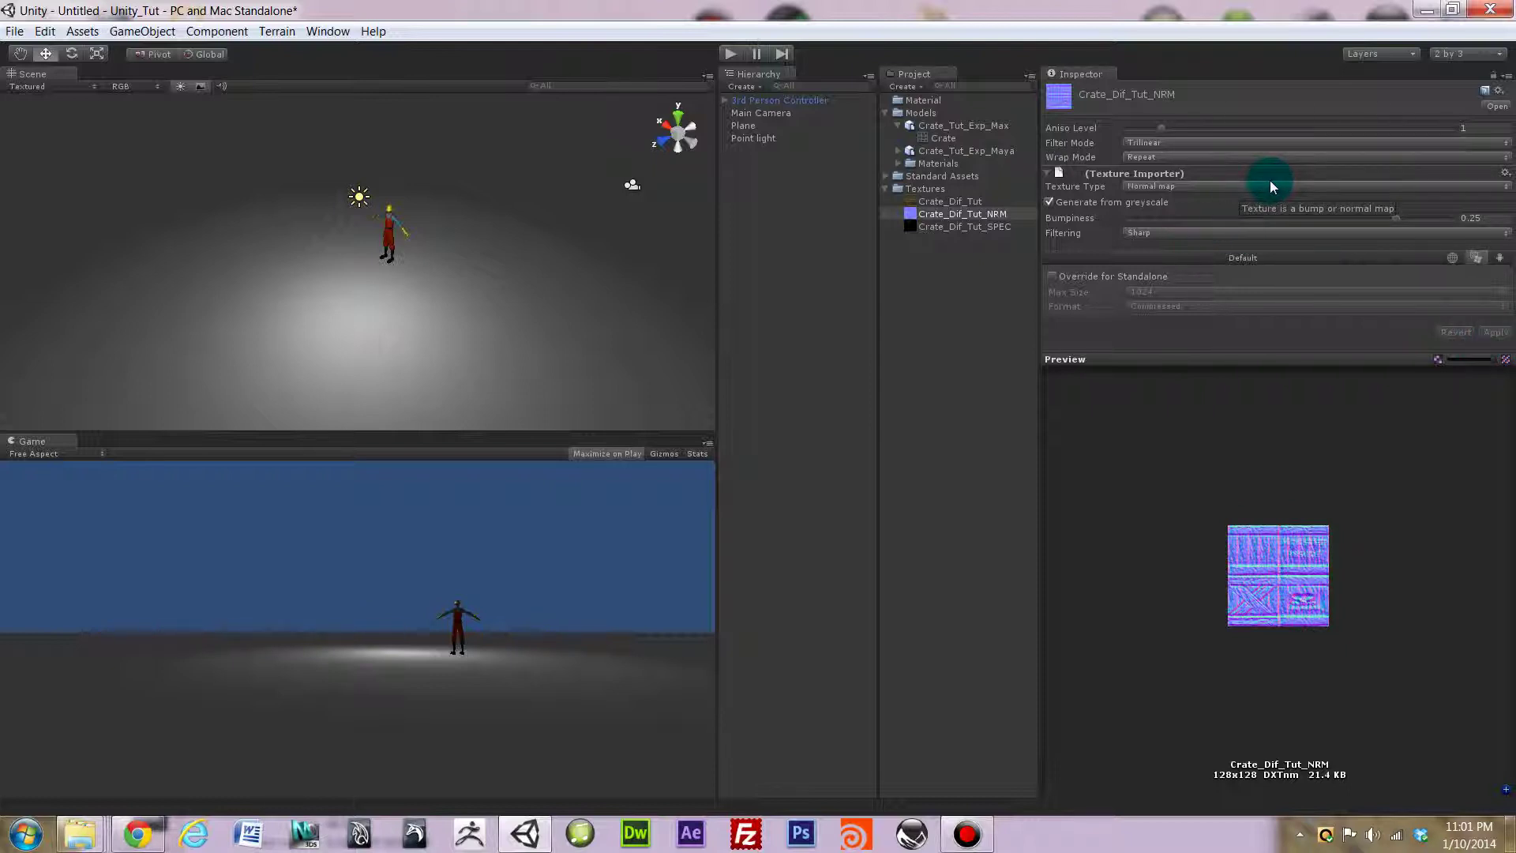
key("ctrl+z")
left_click(960, 212)
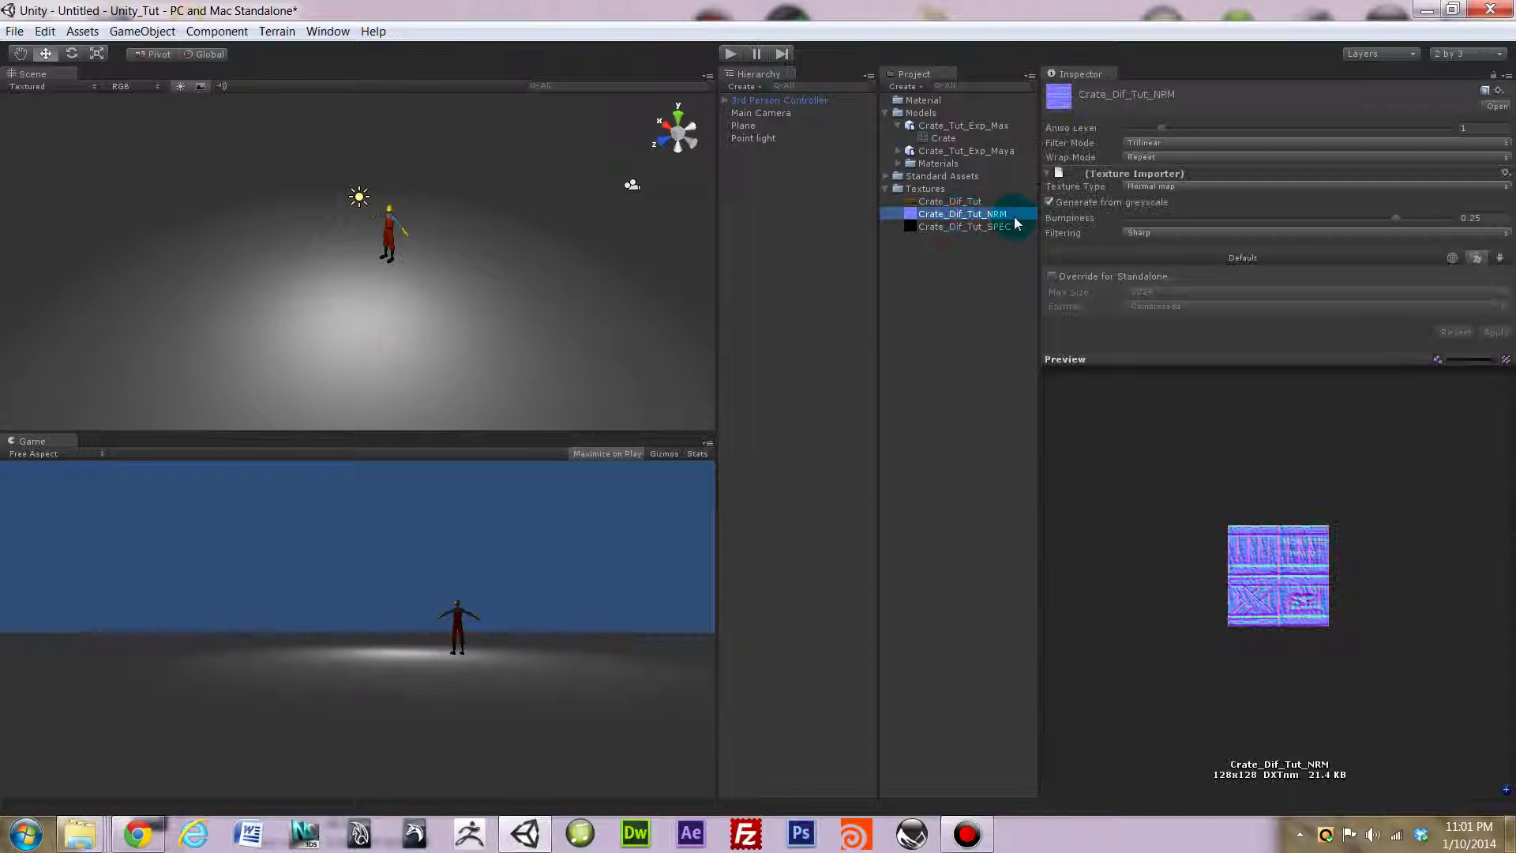
left_click(1050, 202)
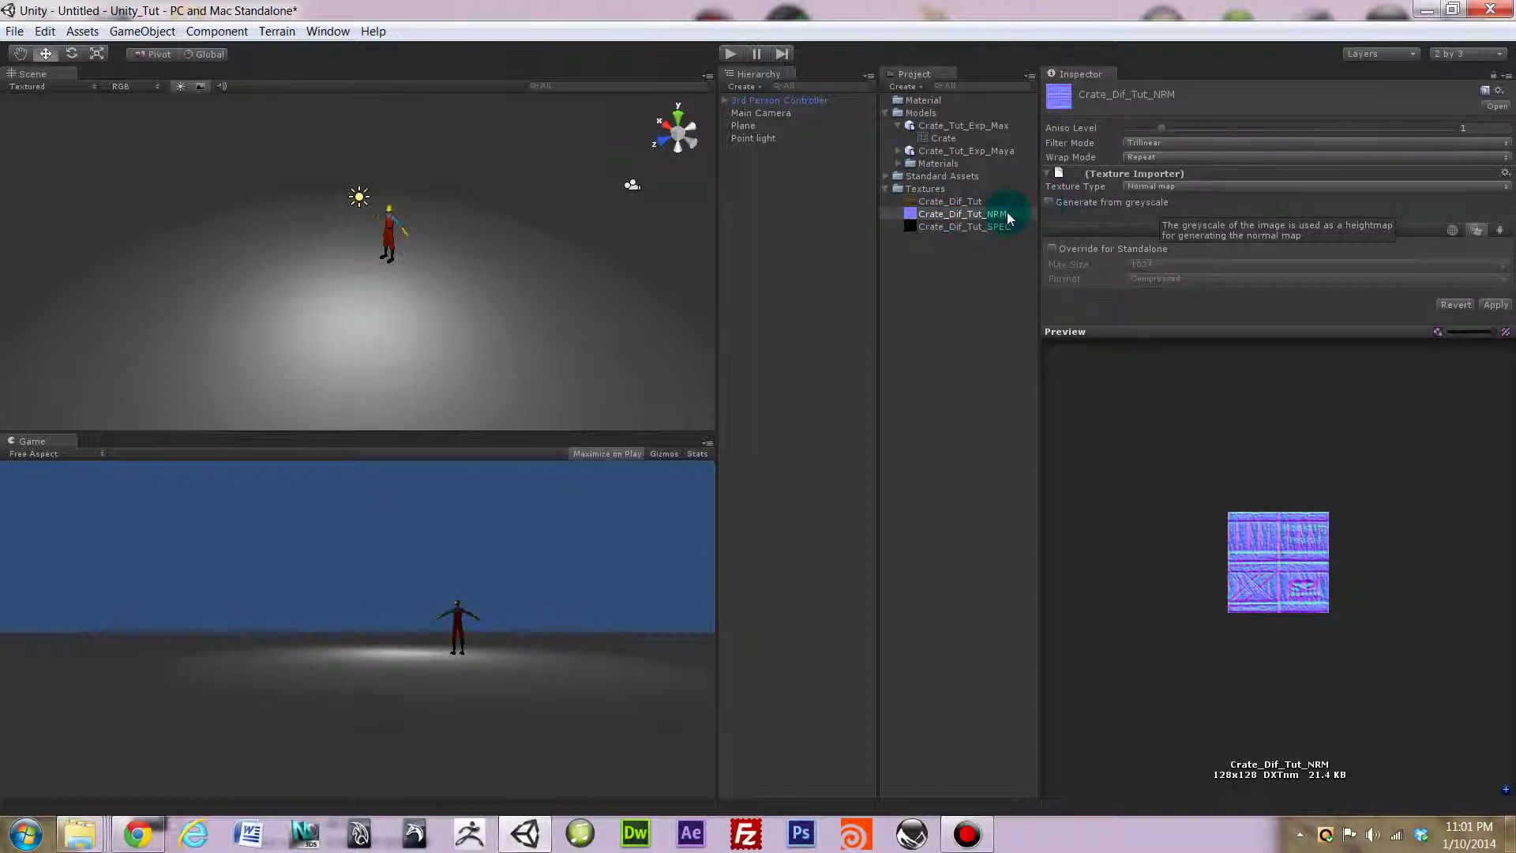
left_click(961, 226)
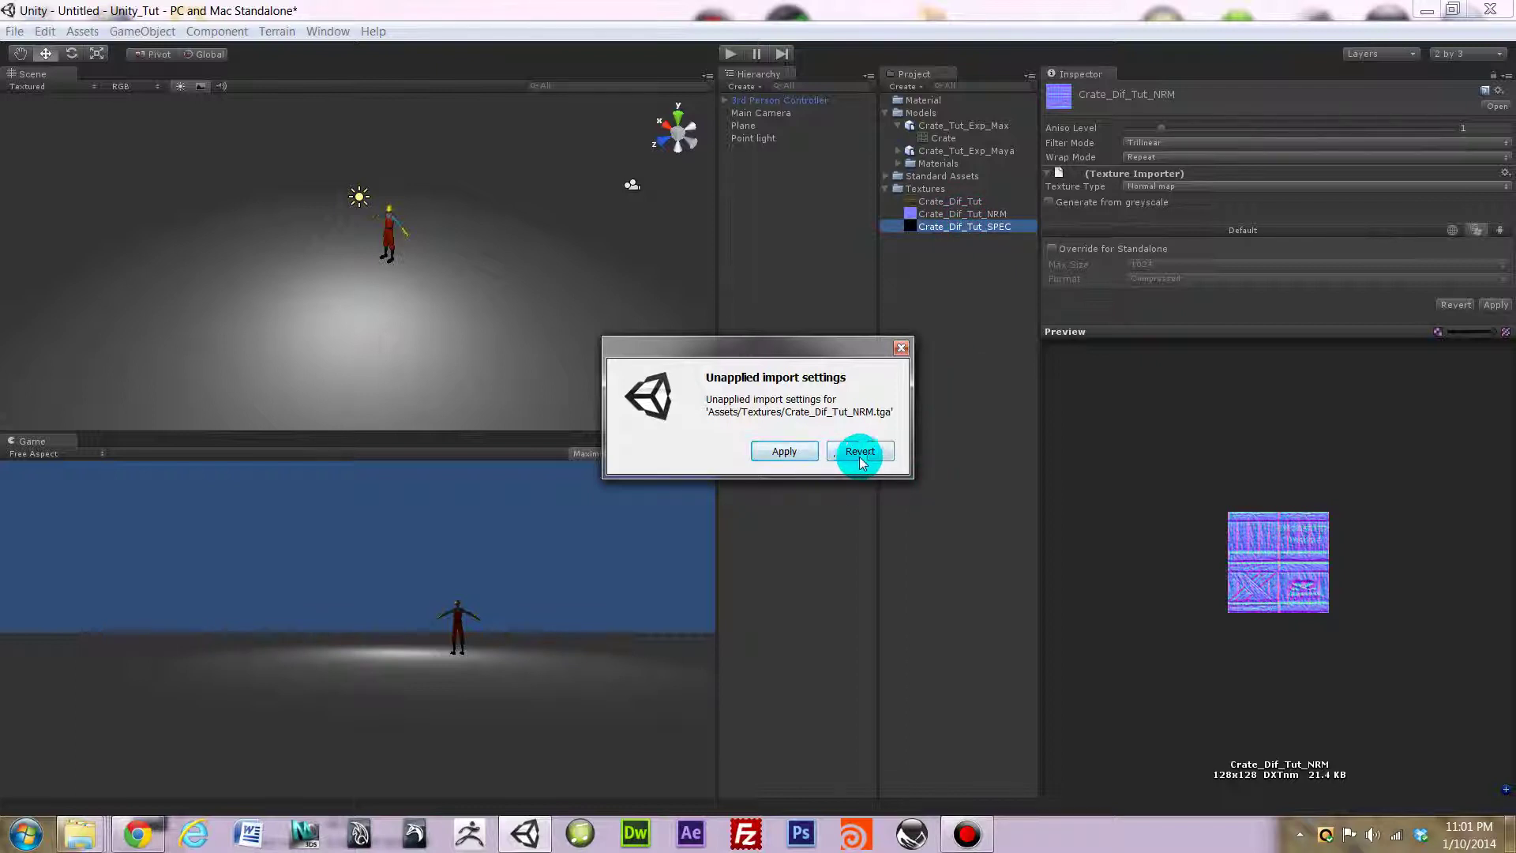
left_click(859, 451)
Disable Generate from greyscale for Crate_Dif_Tut_NRM, apply the import settings and recheck the texture.
left_click(977, 214)
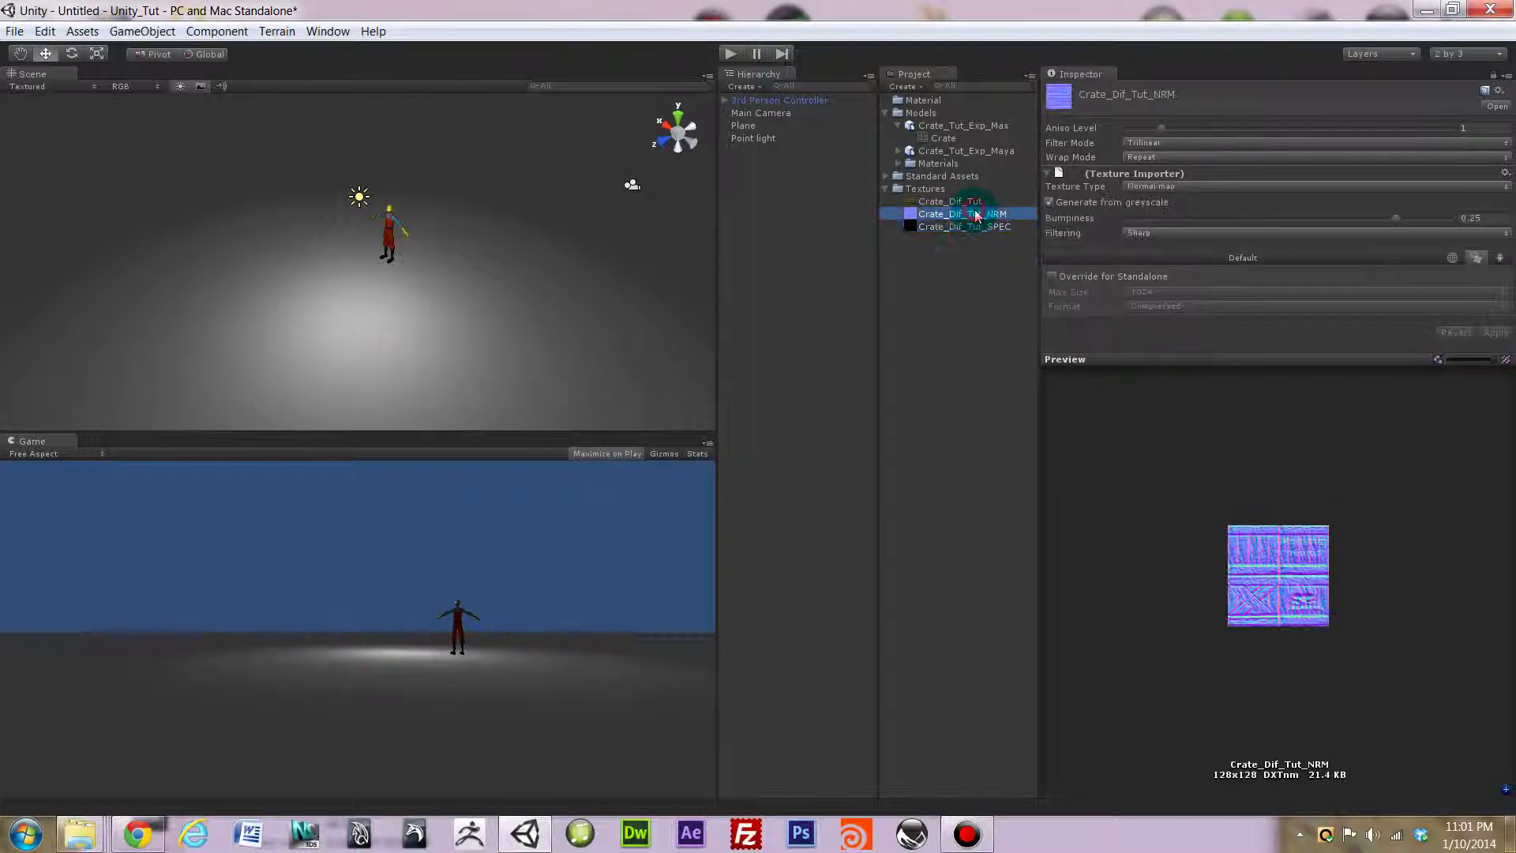
left_click(1064, 203)
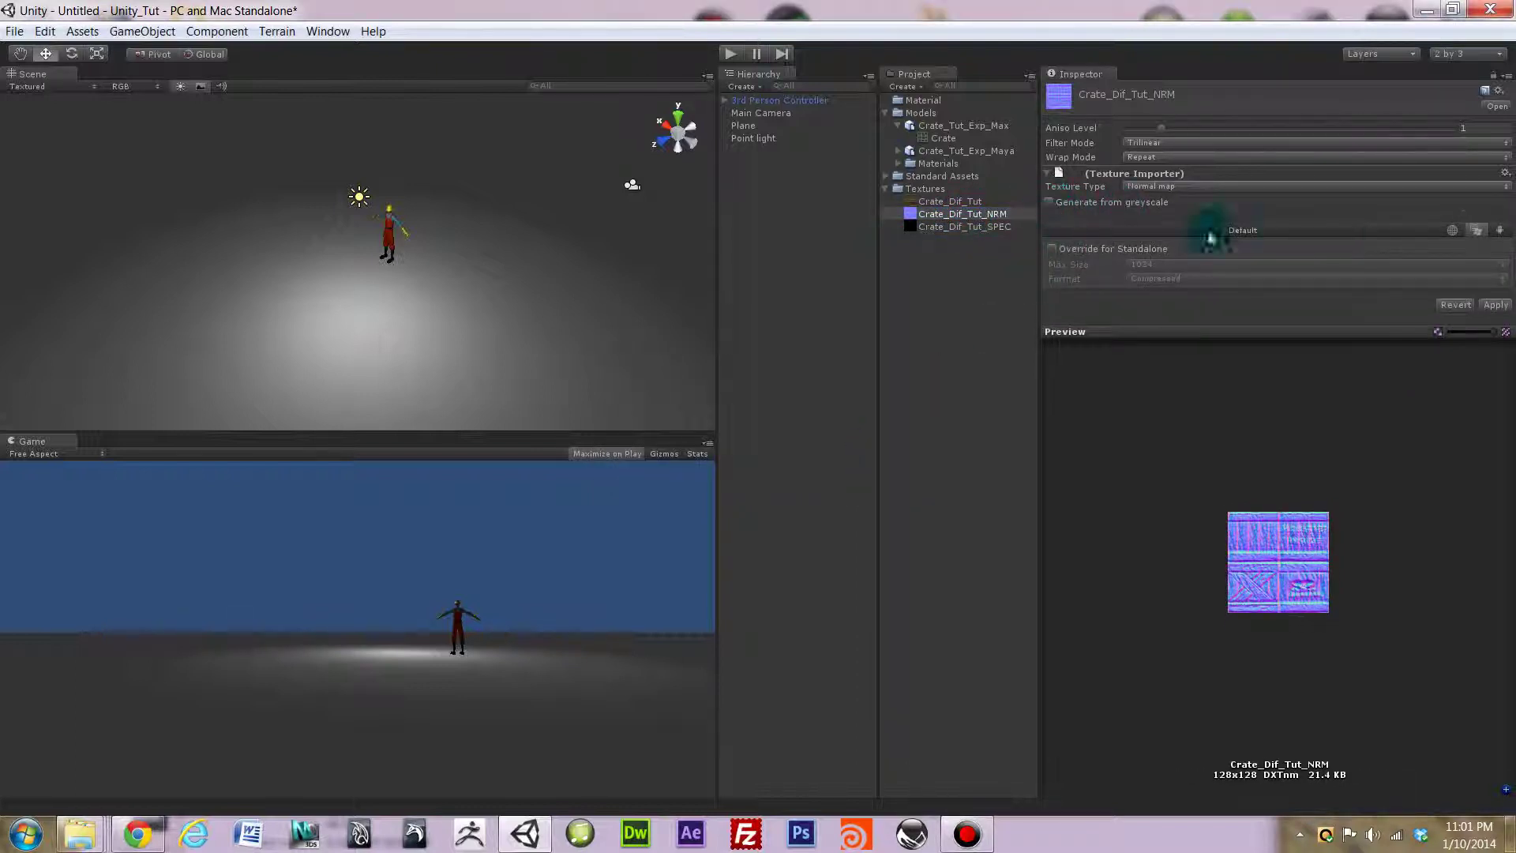
left_click(1495, 307)
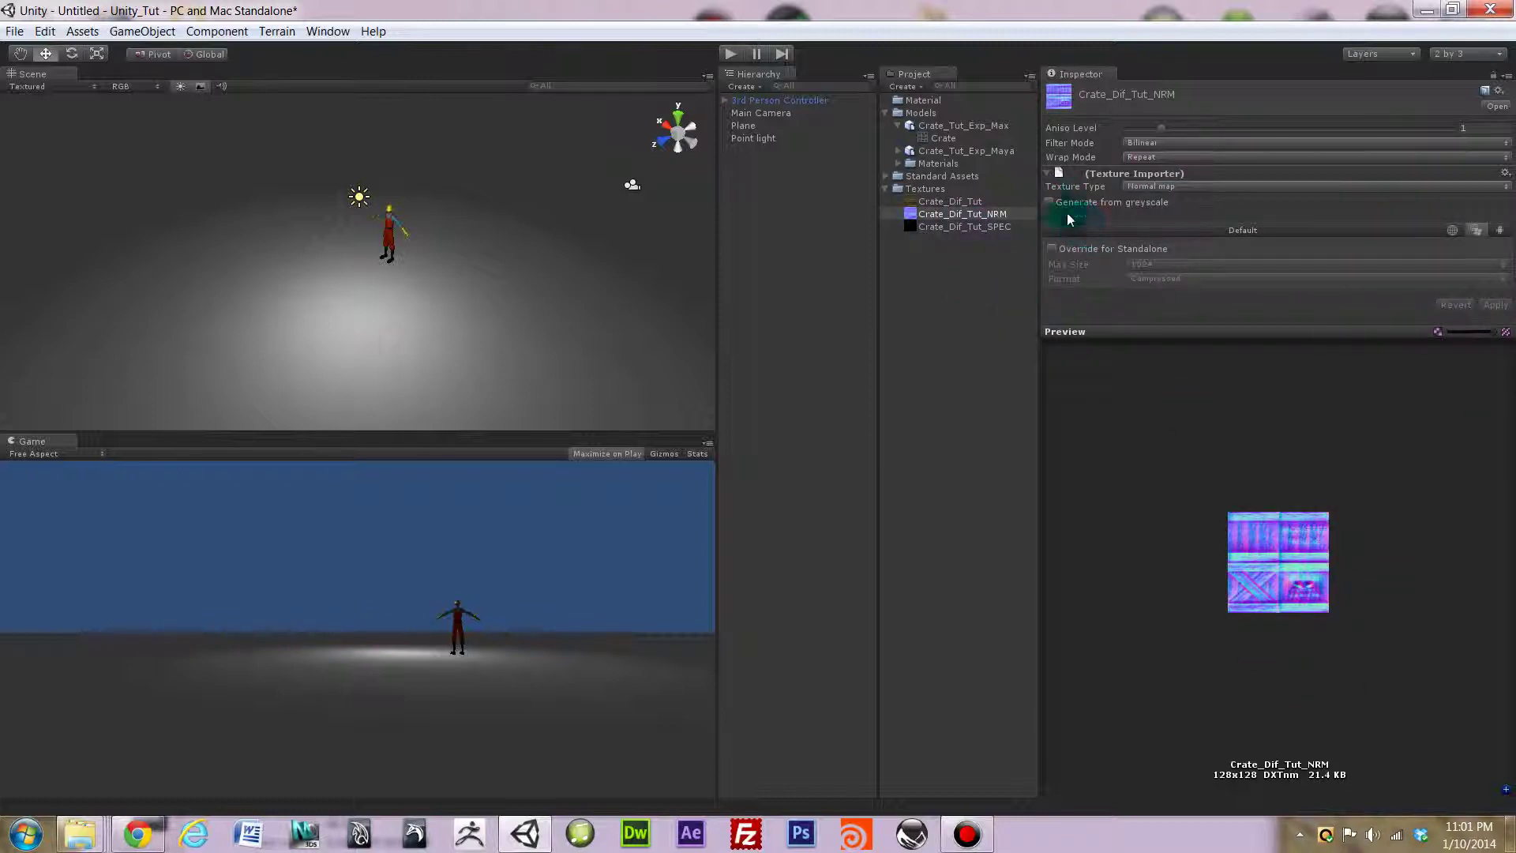
left_click(938, 227)
left_click(957, 214)
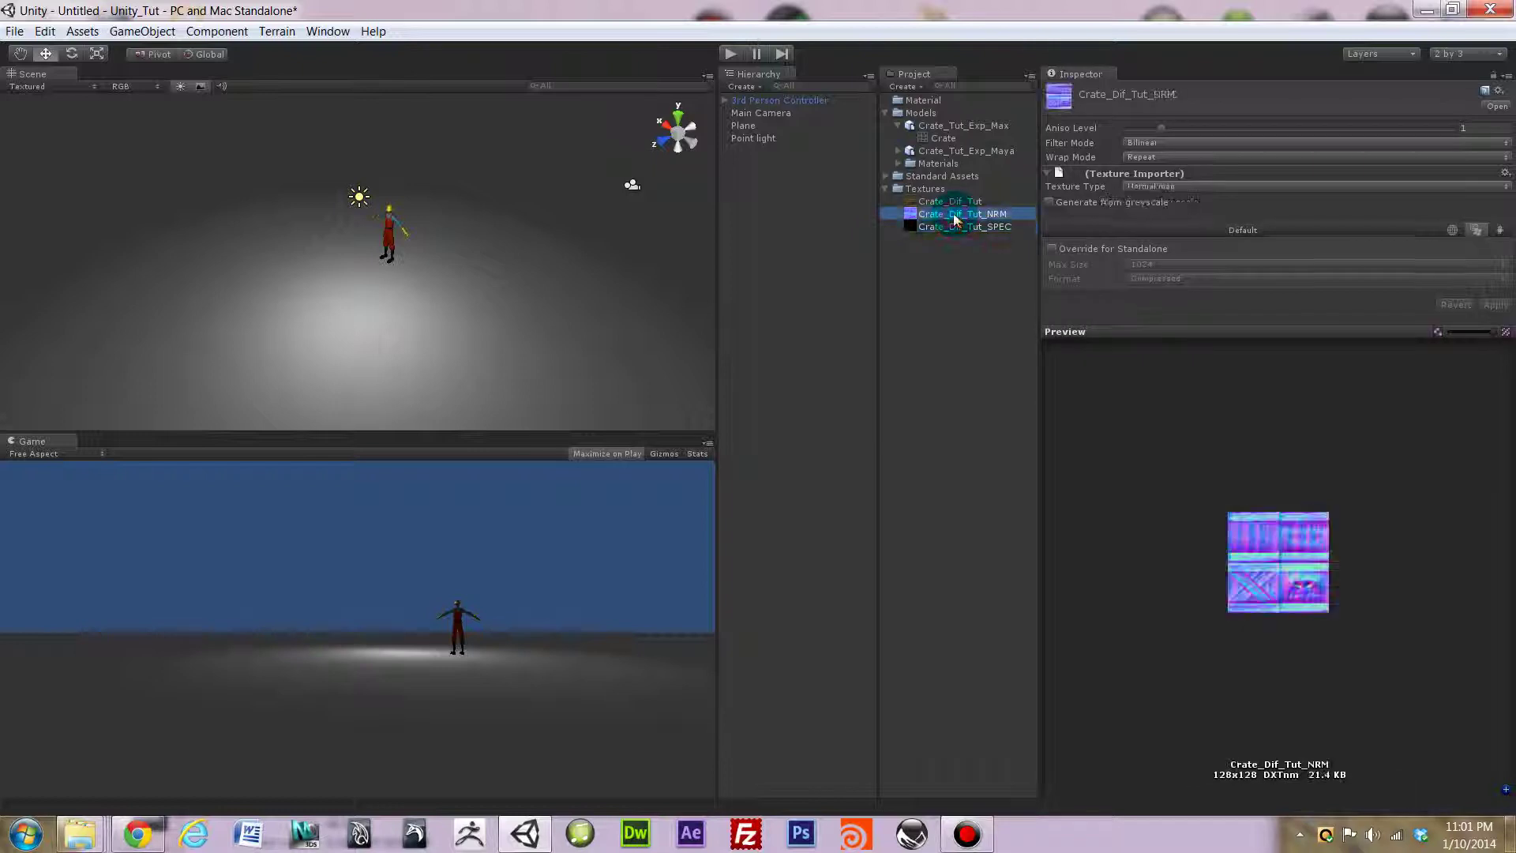
left_click(1056, 207)
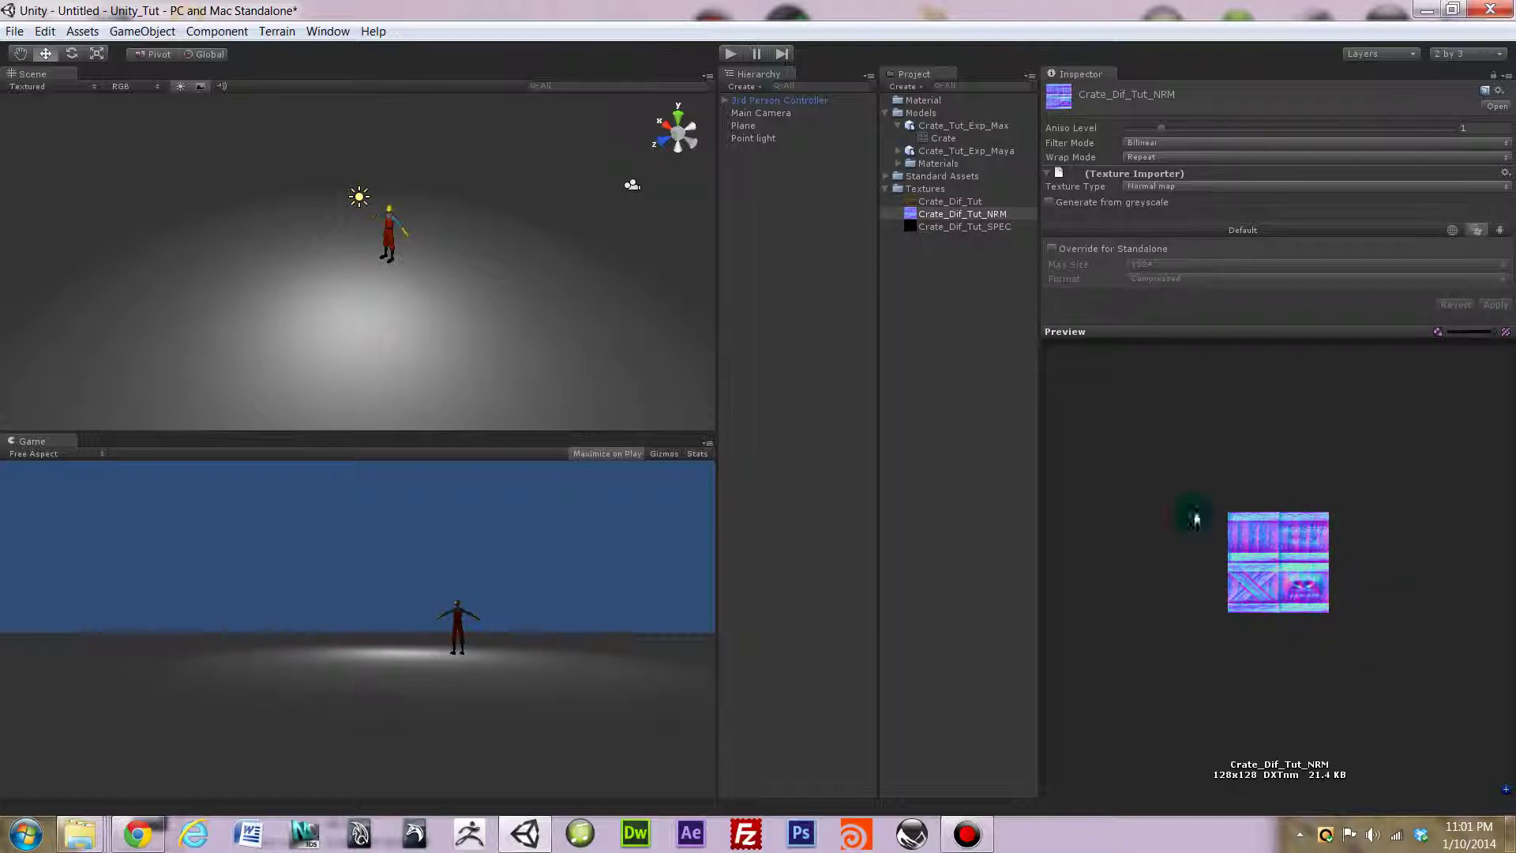
left_click(943, 225)
left_click(943, 213)
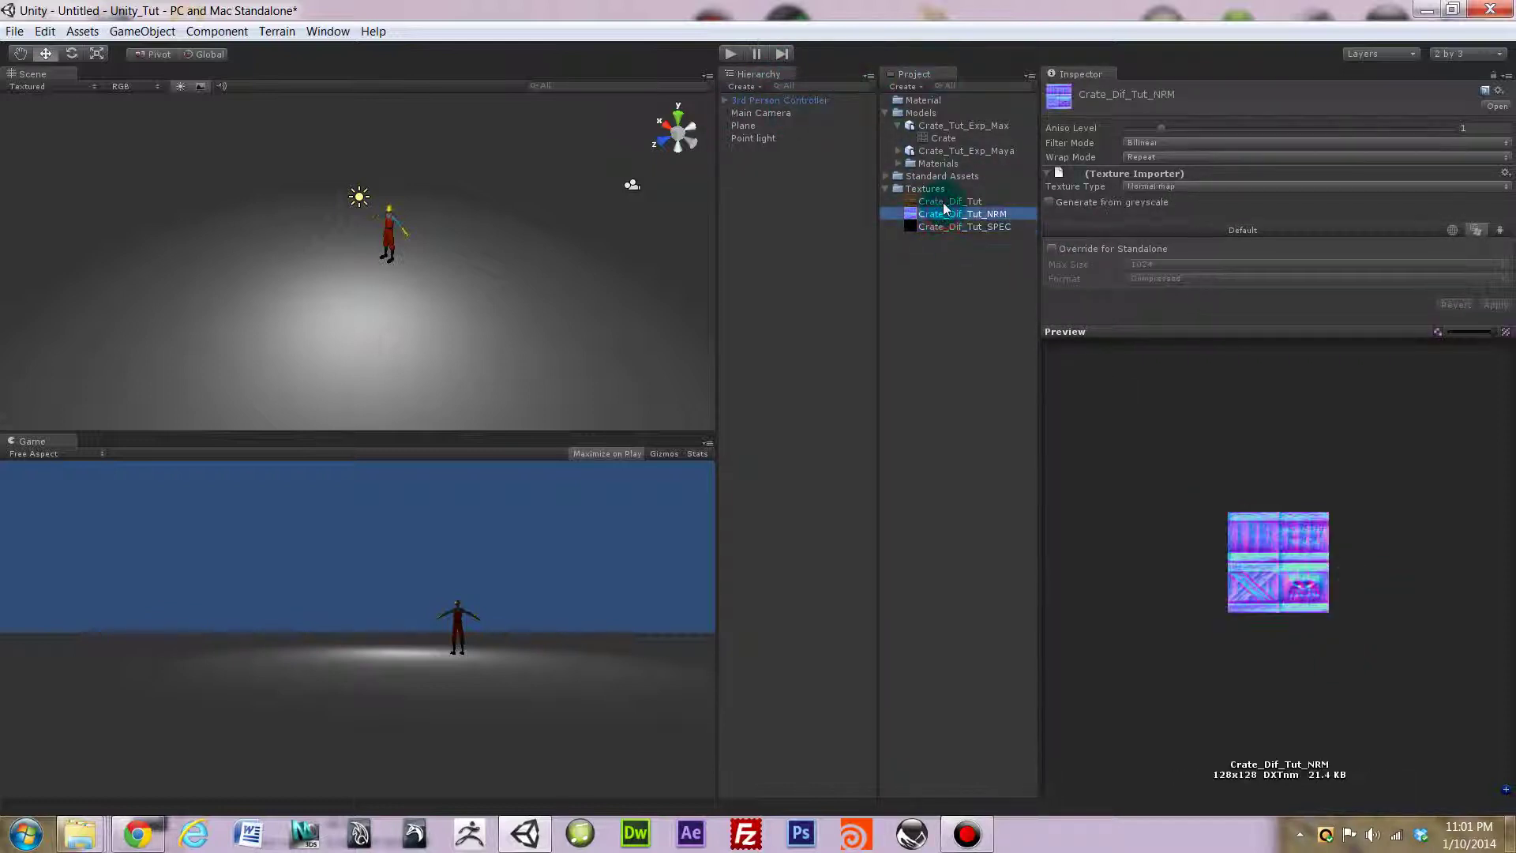
Assign the Crate_Dif_Tut texture as the Base (RGB) map of the Crate_Tut_Exp_Maya model's material.
left_click(942, 202)
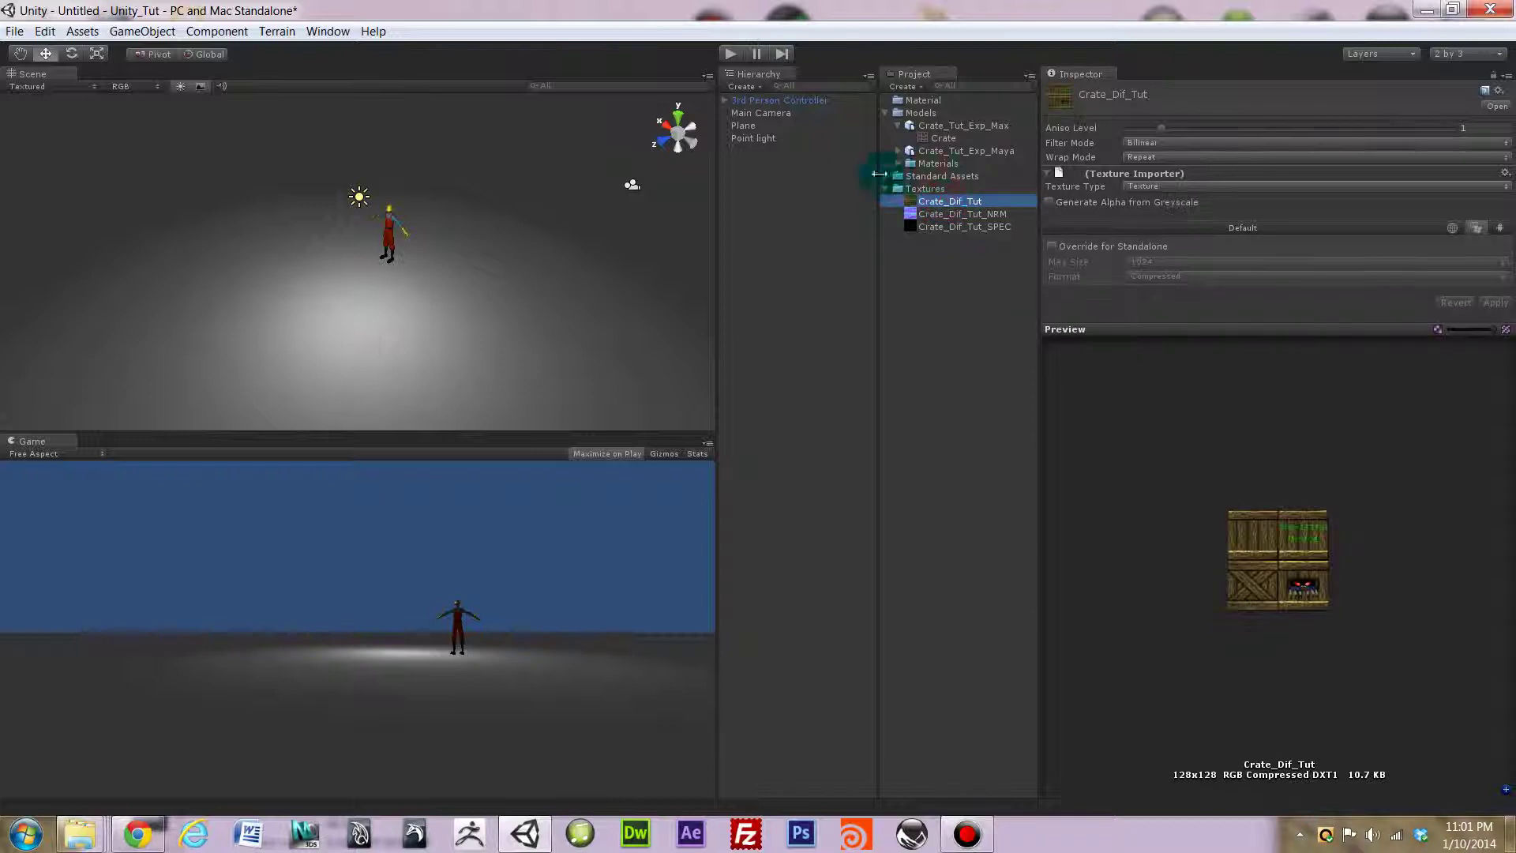
left_click(973, 150)
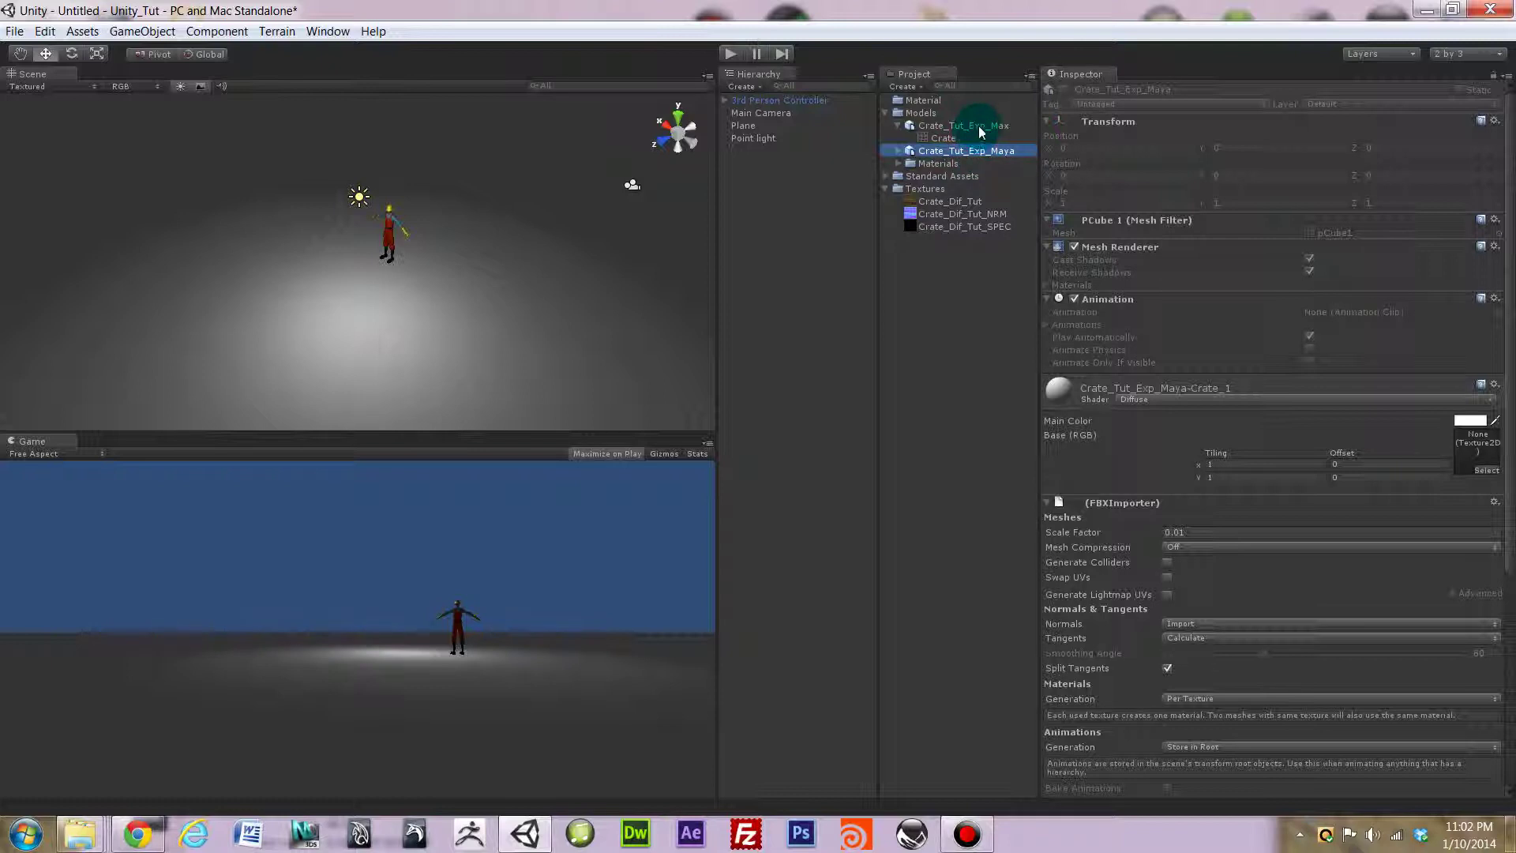
left_click(978, 126)
left_click(984, 151)
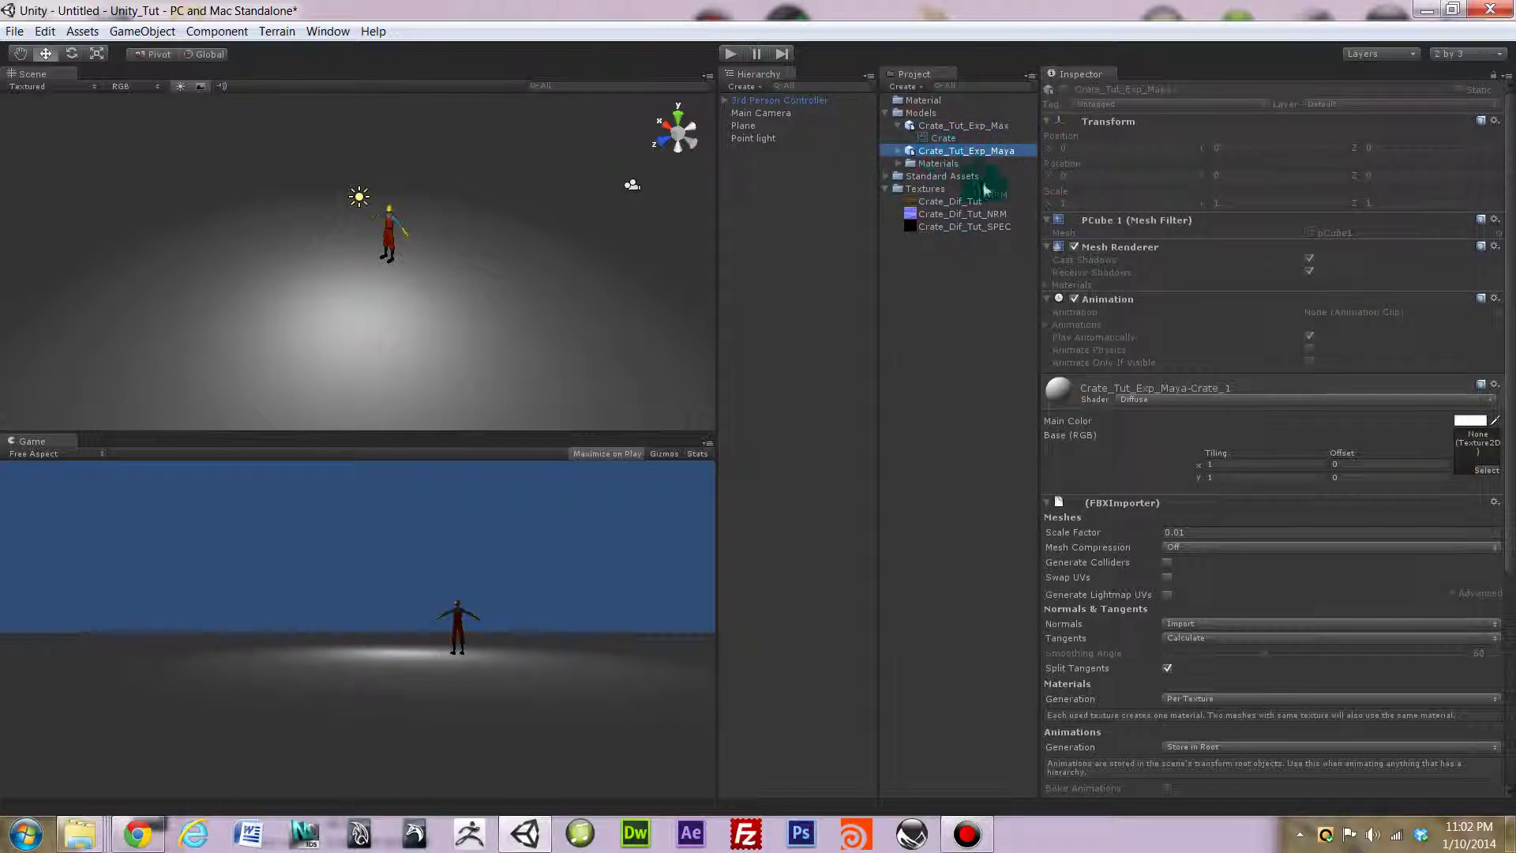
left_click_drag(950, 202, 1494, 466)
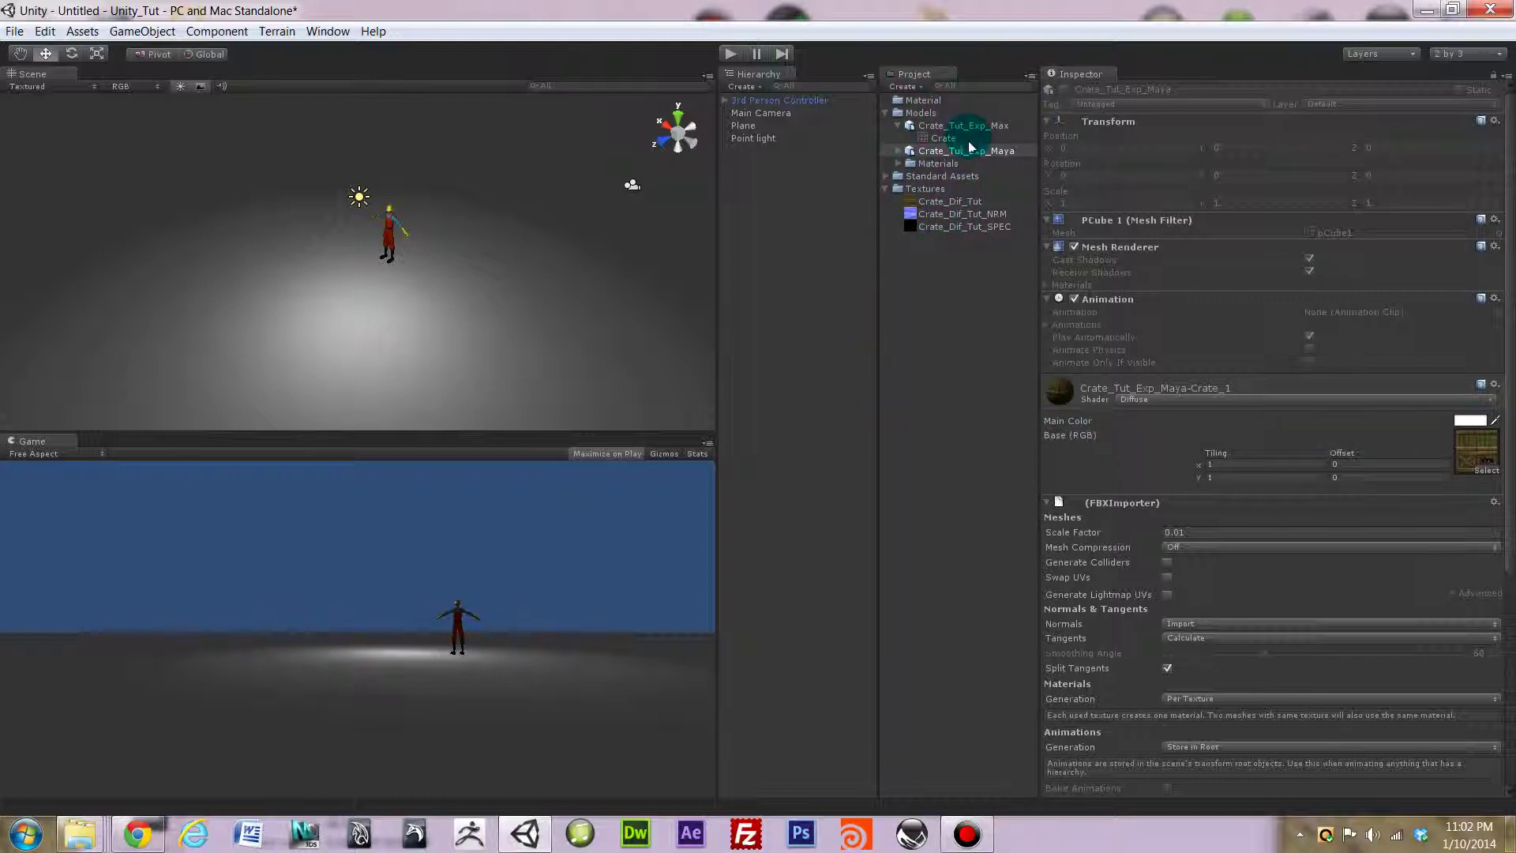
Switch the Crate_Tut_Exp_Maya material to the Bumped Diffuse shader and assign Crate_Dif_Tut_NRM as its Normalmap.
left_click(1491, 401)
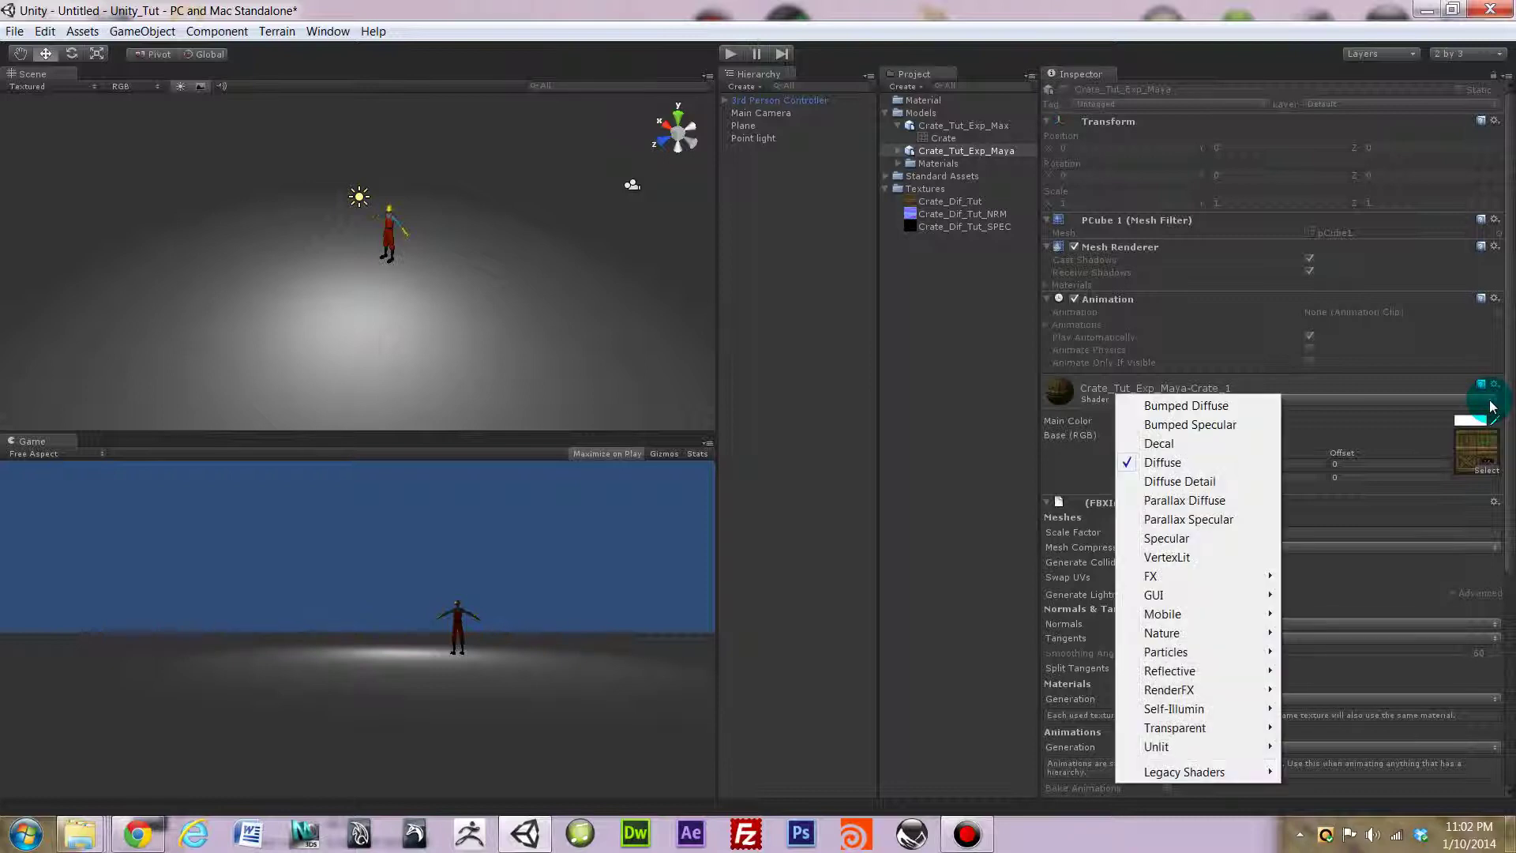
left_click(1186, 405)
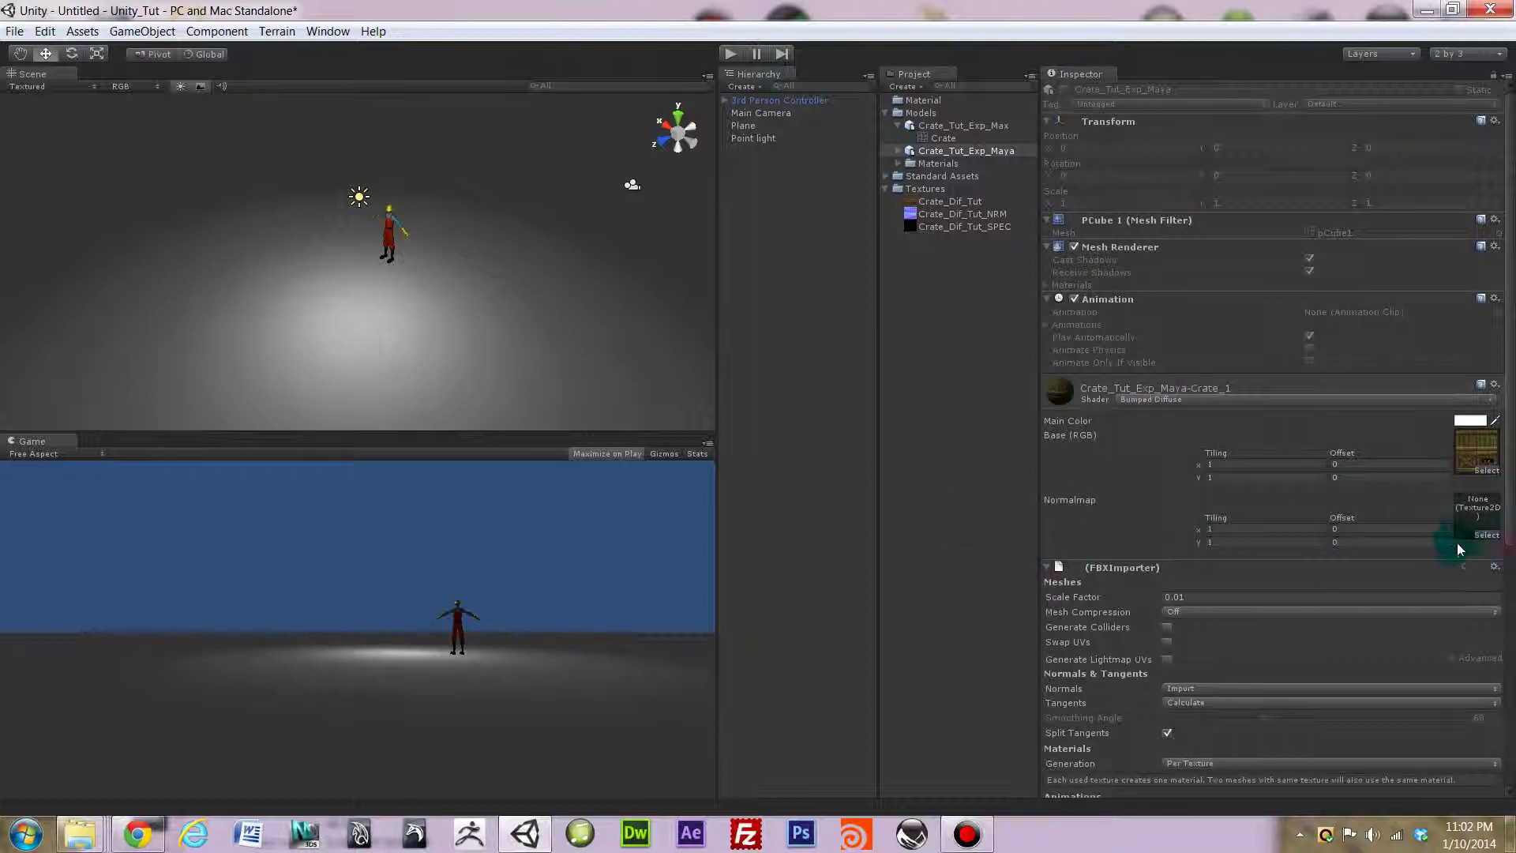
left_click(940, 215)
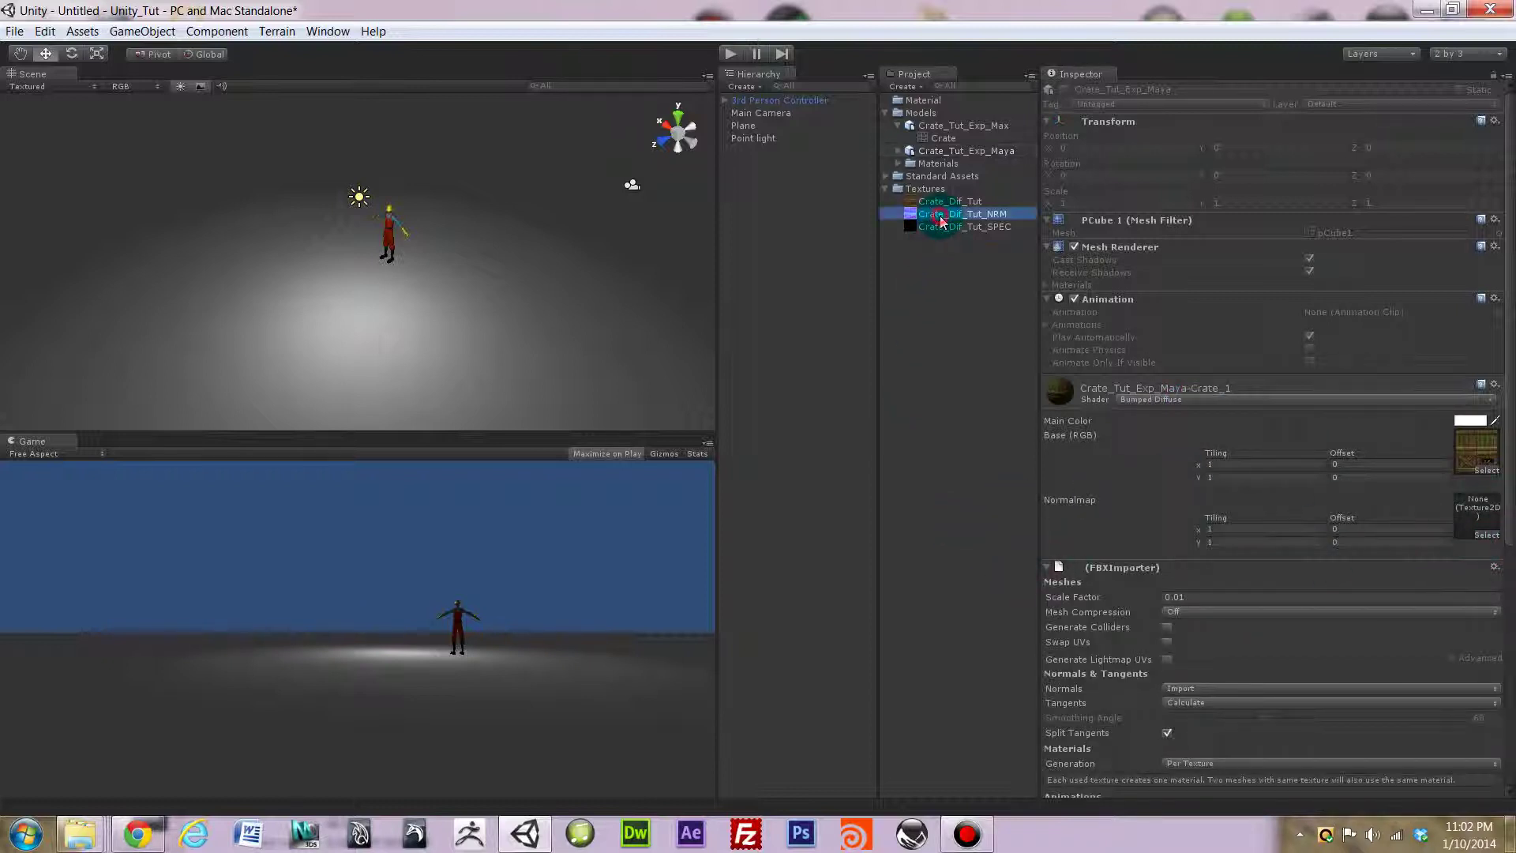
left_click(937, 202)
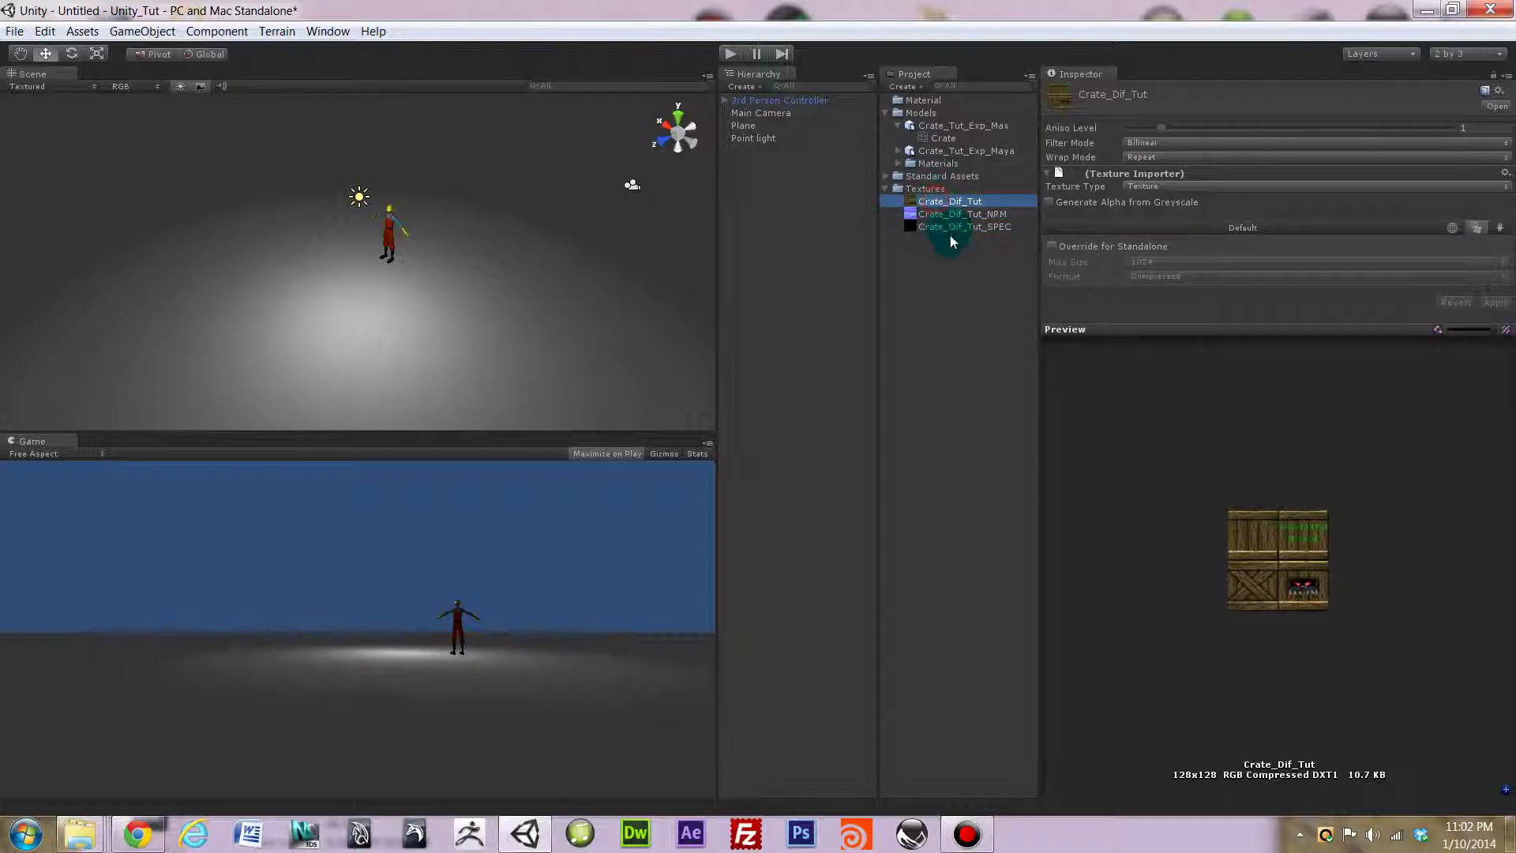
left_click(952, 228)
left_click(947, 201)
left_click(944, 139)
left_click(964, 128)
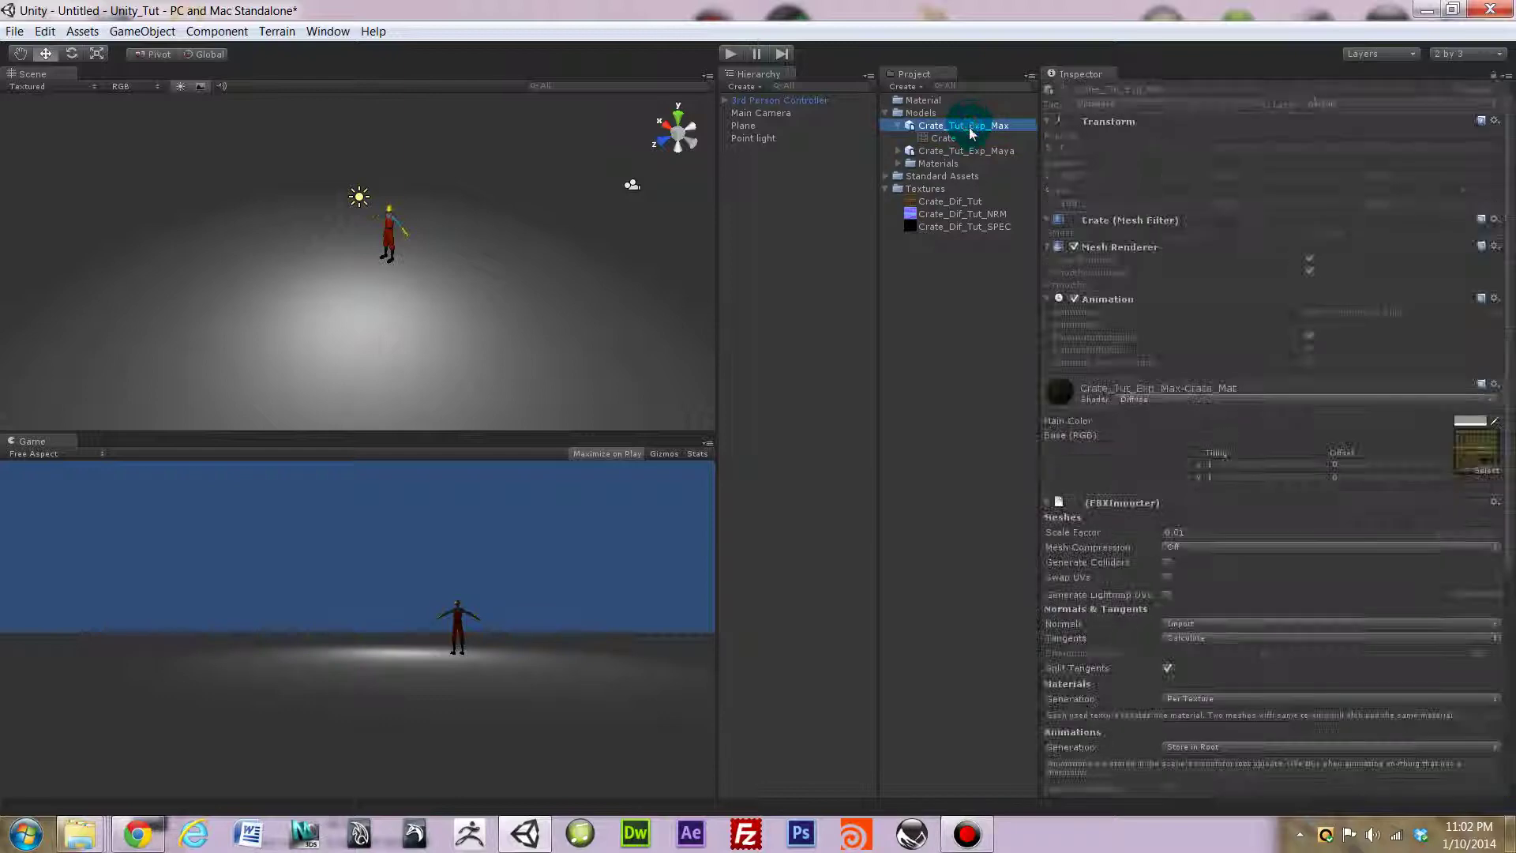
left_click(964, 150)
left_click(976, 125)
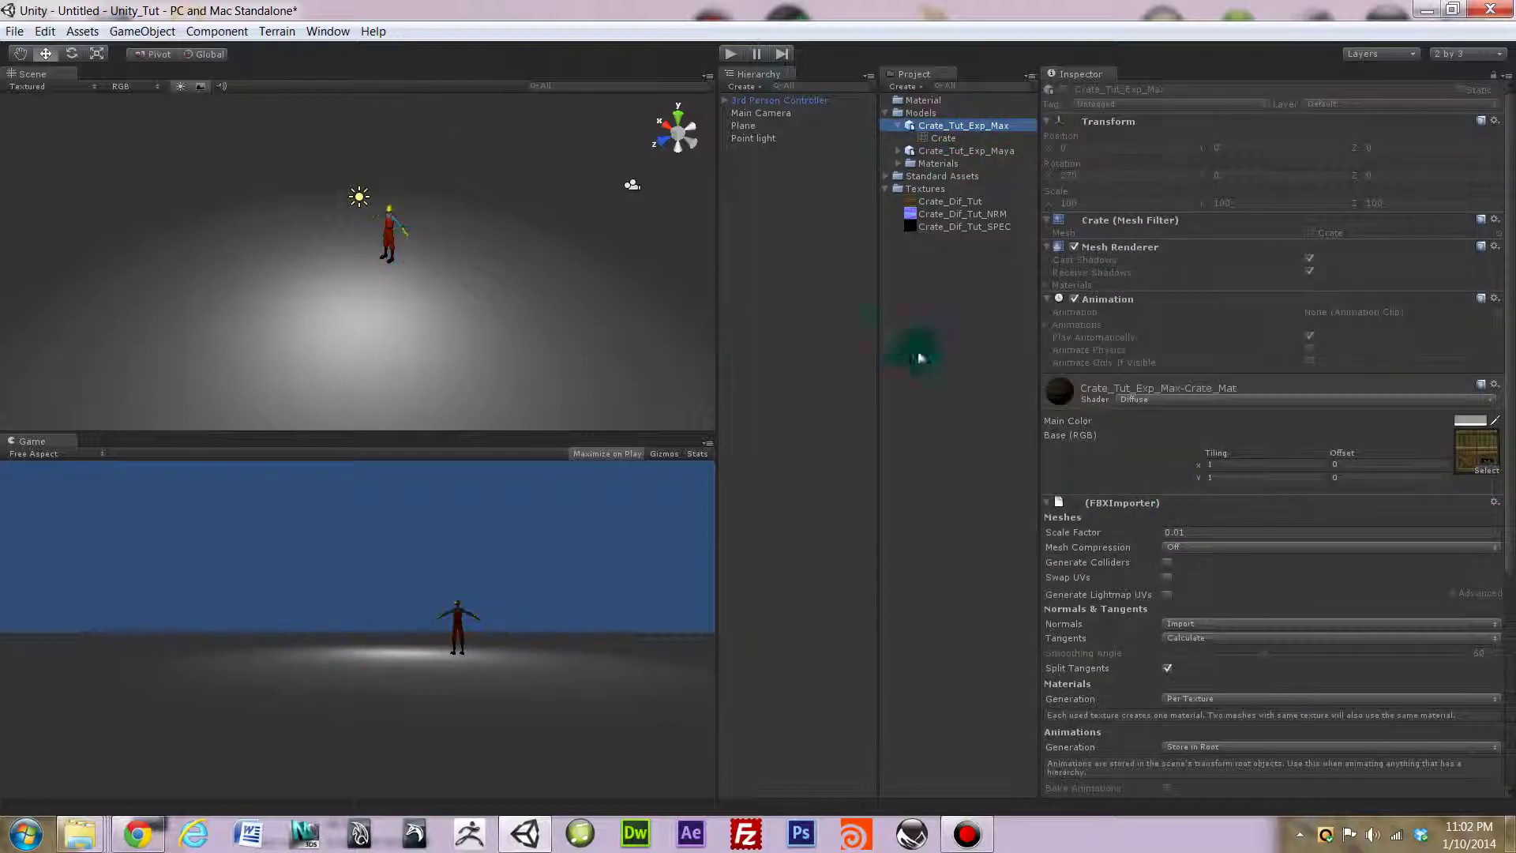
left_click(951, 151)
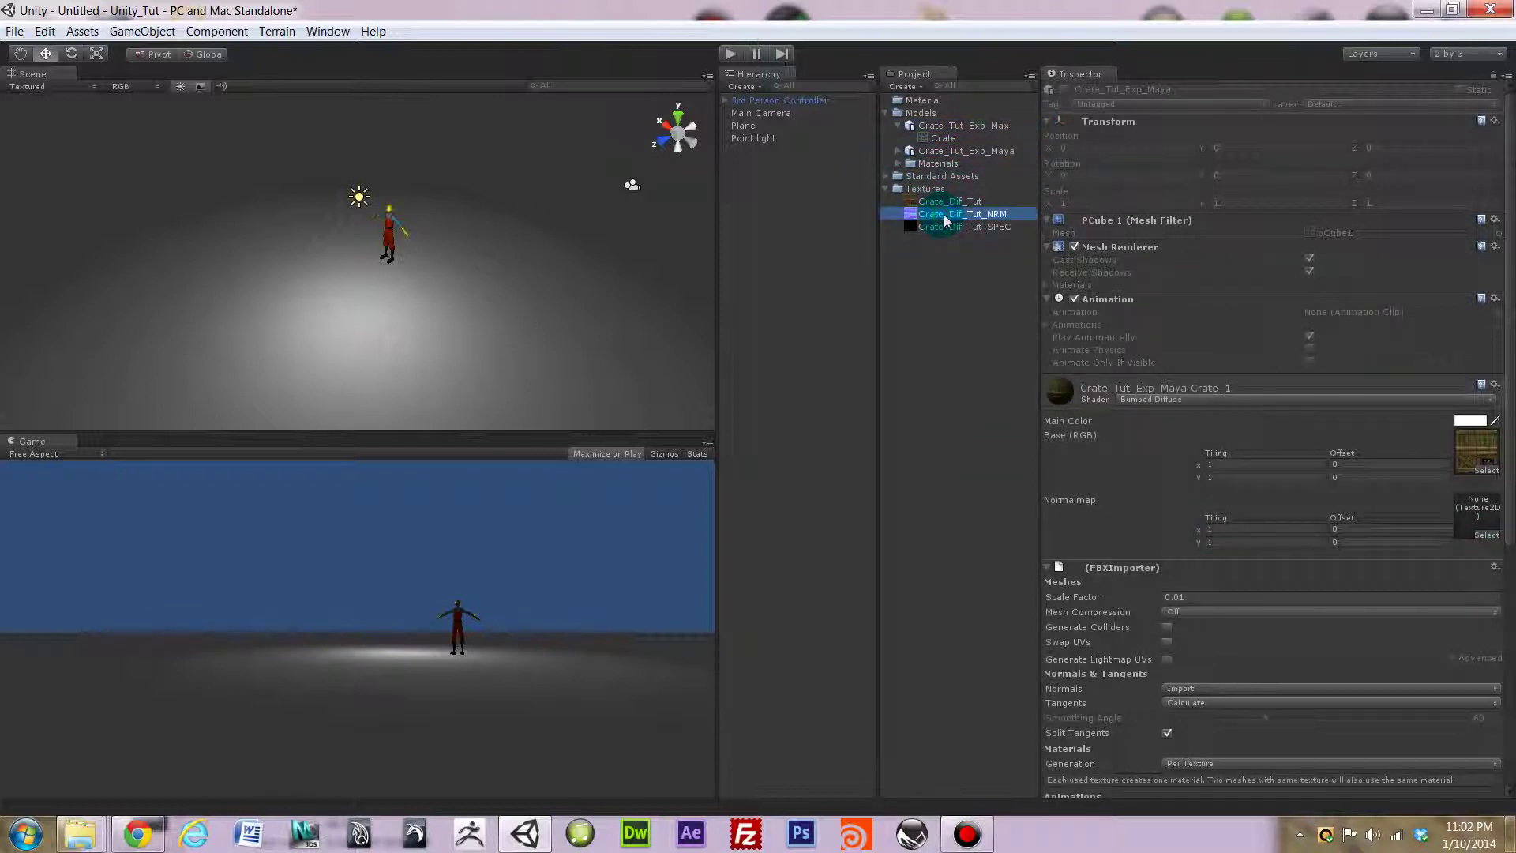
left_click_drag(1472, 512, 1488, 528)
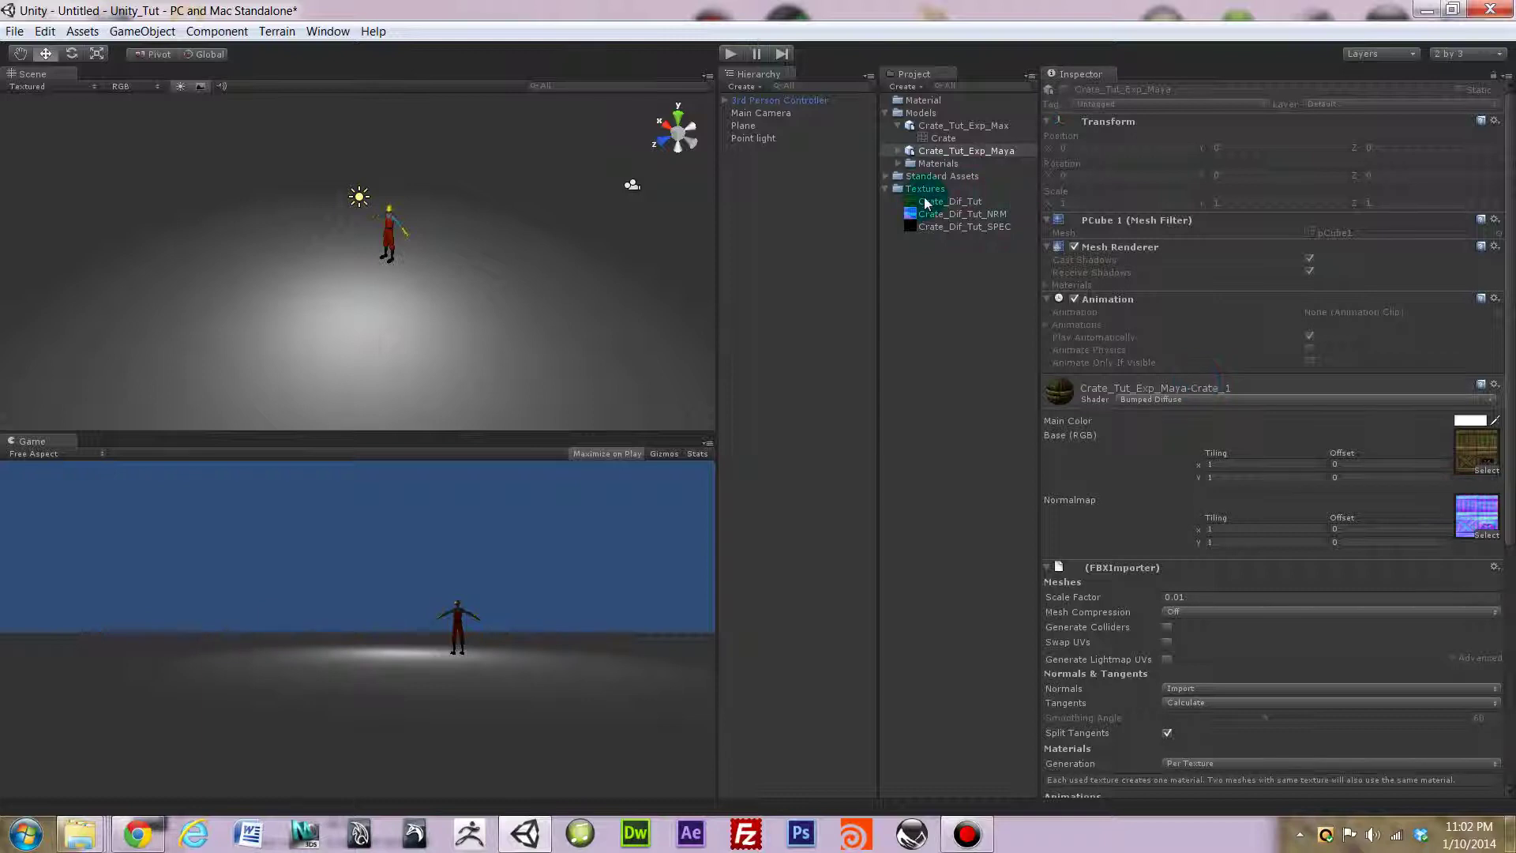
Switch the Crate_Tut_Exp_Max material to the Bumped Diffuse shader and assign Crate_Dif_Tut_NRM as its Normalmap.
left_click(946, 126)
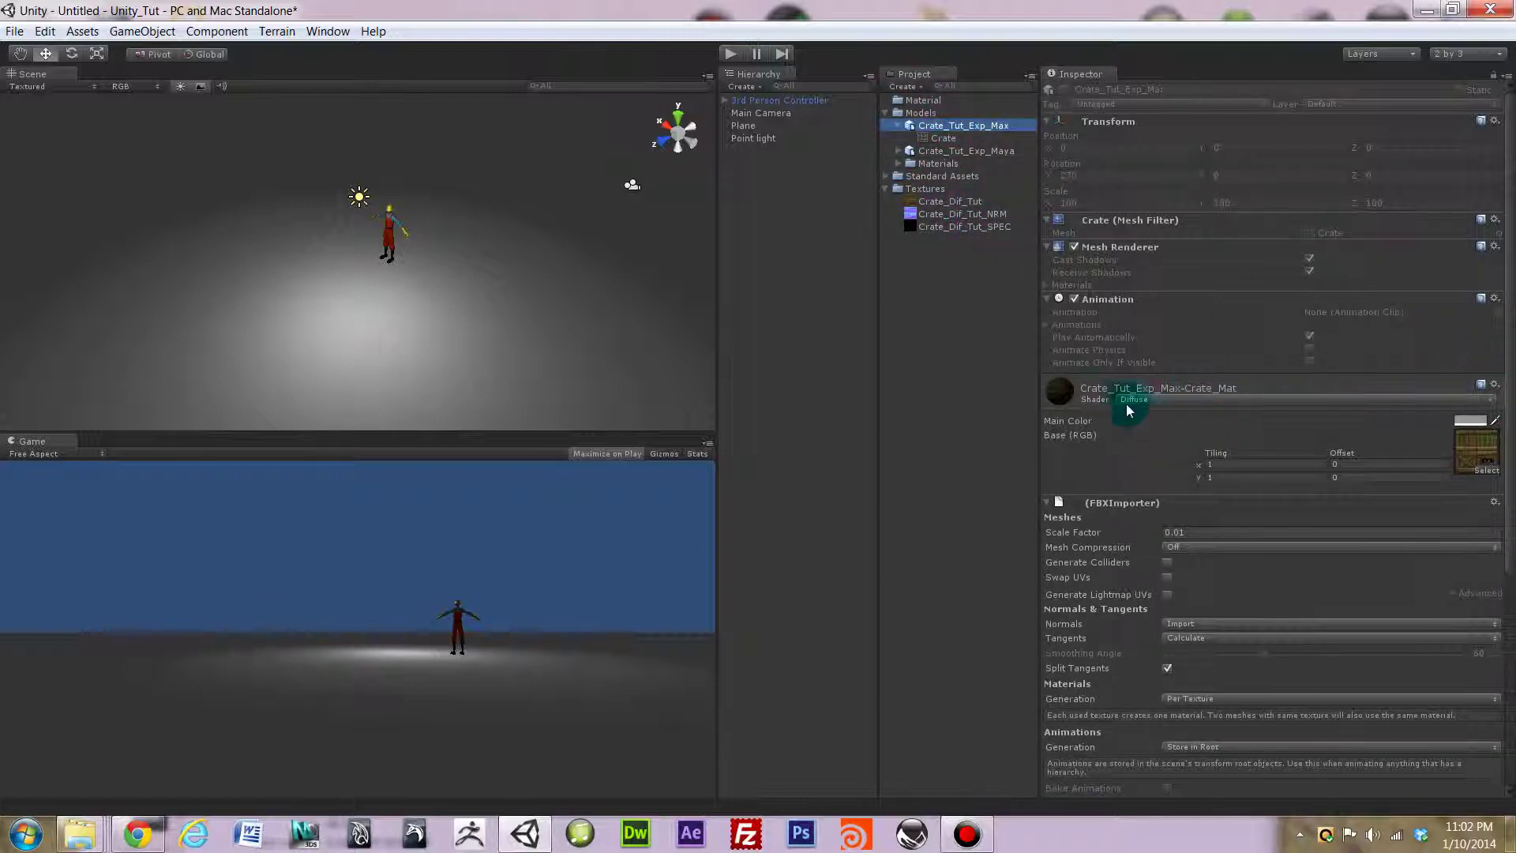
left_click(1269, 400)
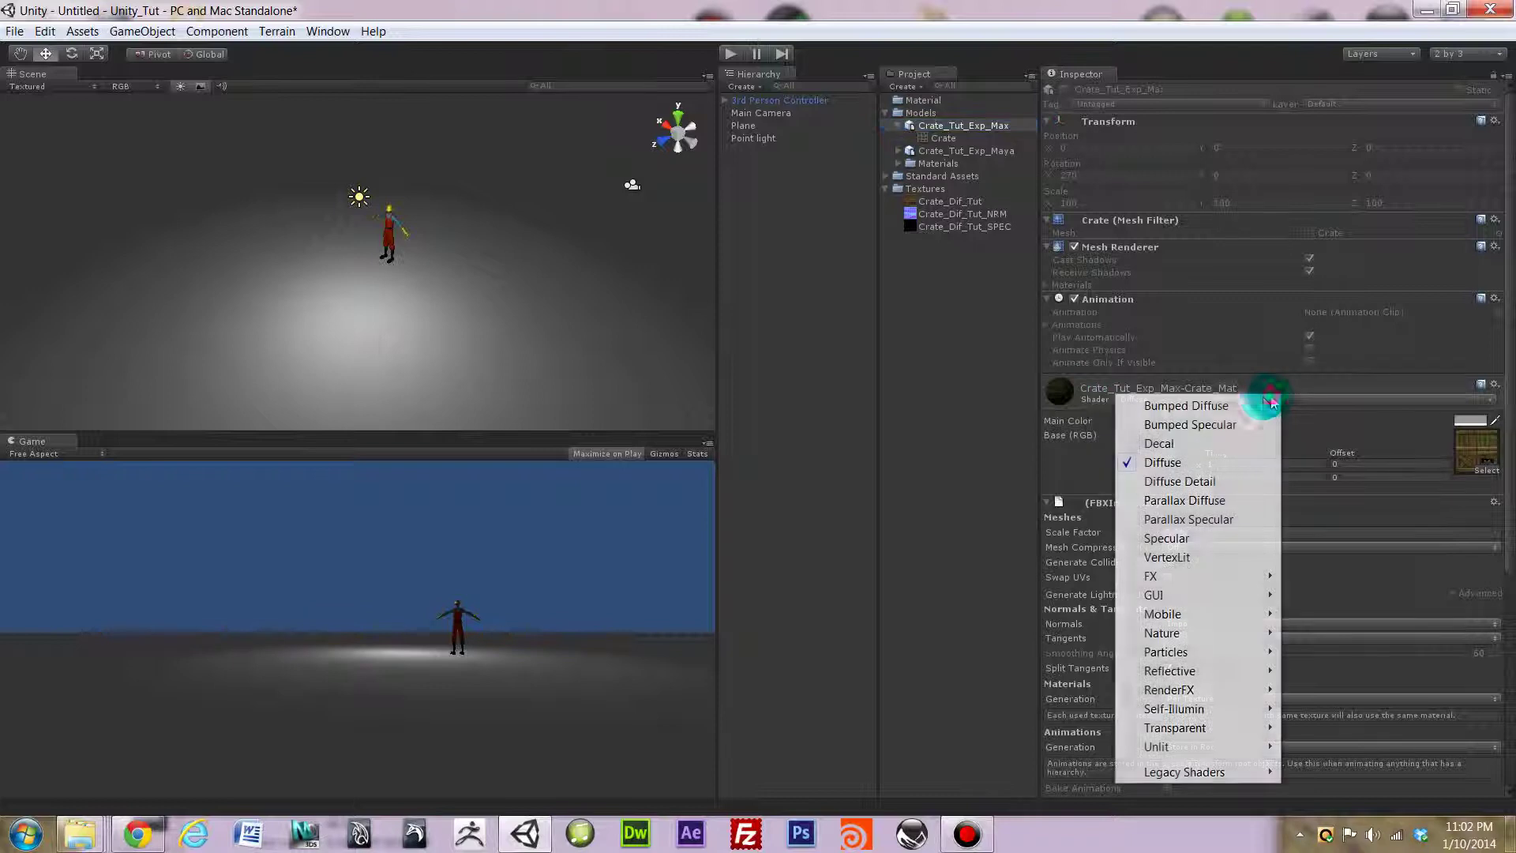
left_click(1218, 412)
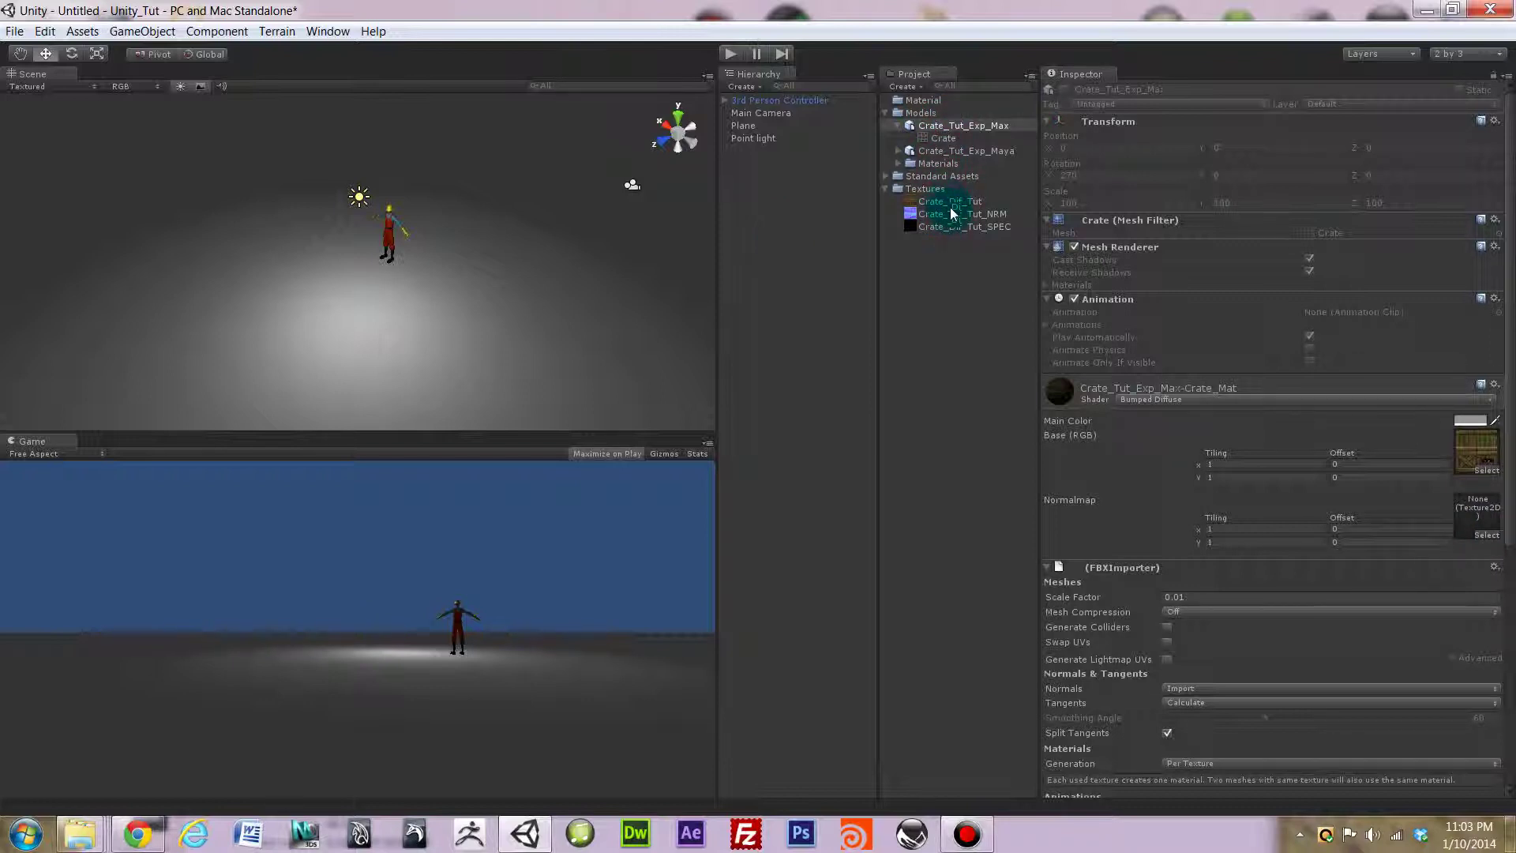
left_click_drag(950, 210, 1478, 525)
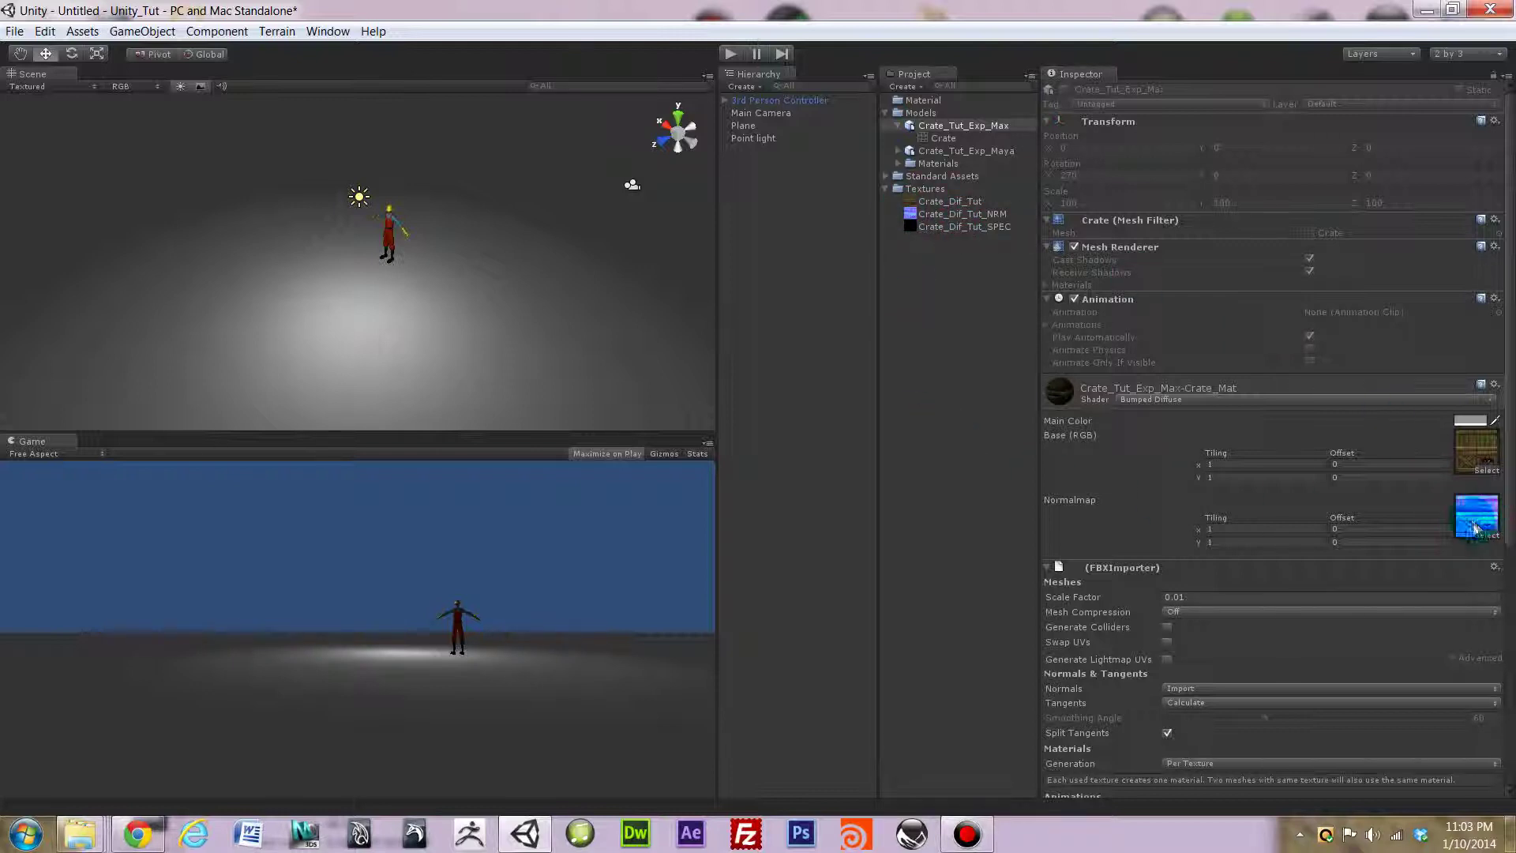
Compare the previews of the diffuse, normal and specular crate textures by switching repeatedly between them.
left_click(953, 217)
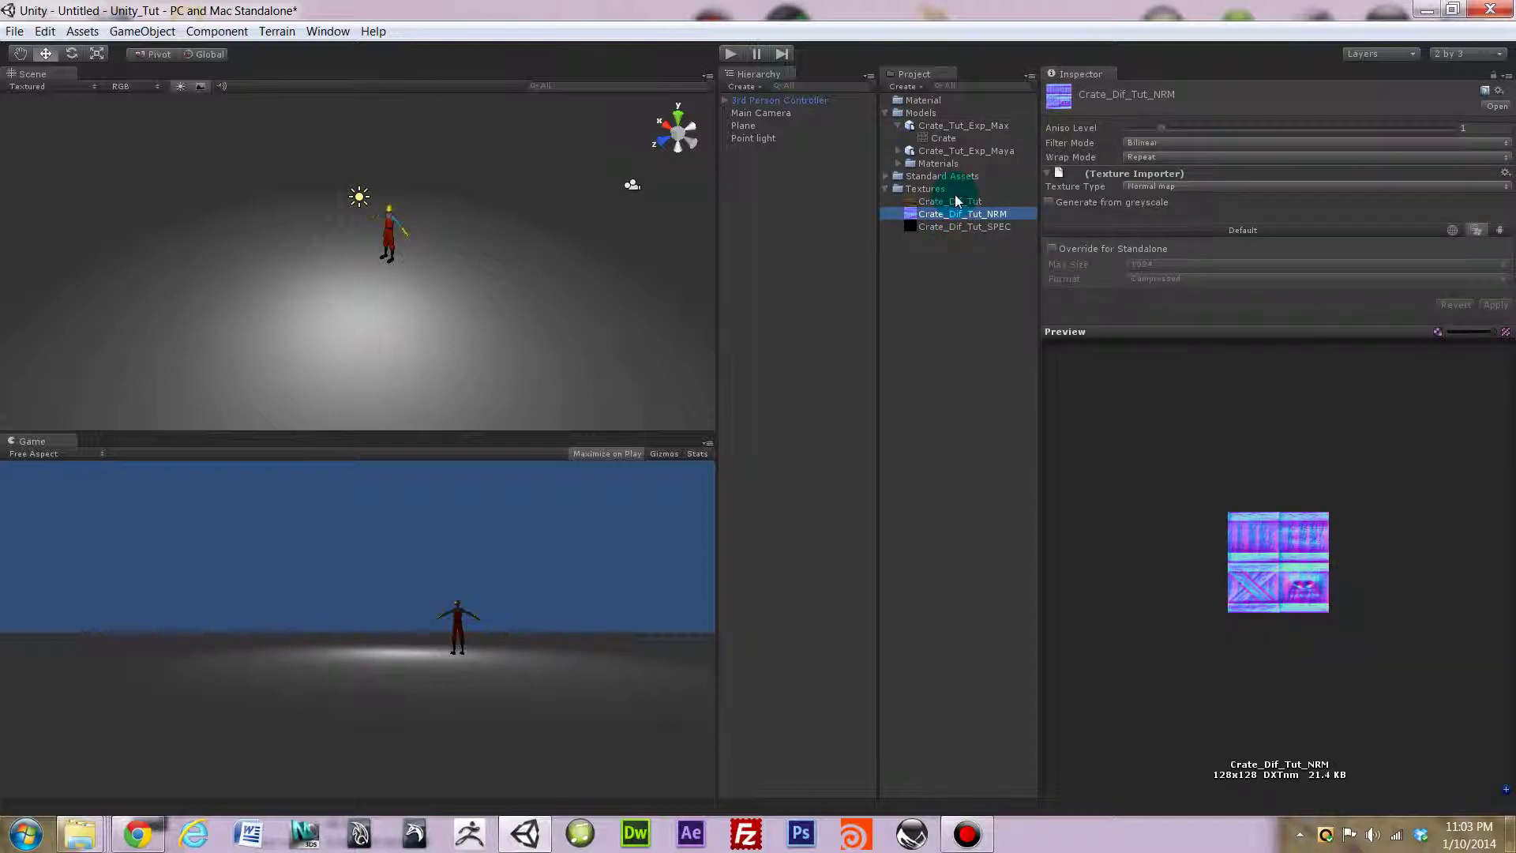
left_click(955, 201)
left_click(963, 212)
left_click(963, 226)
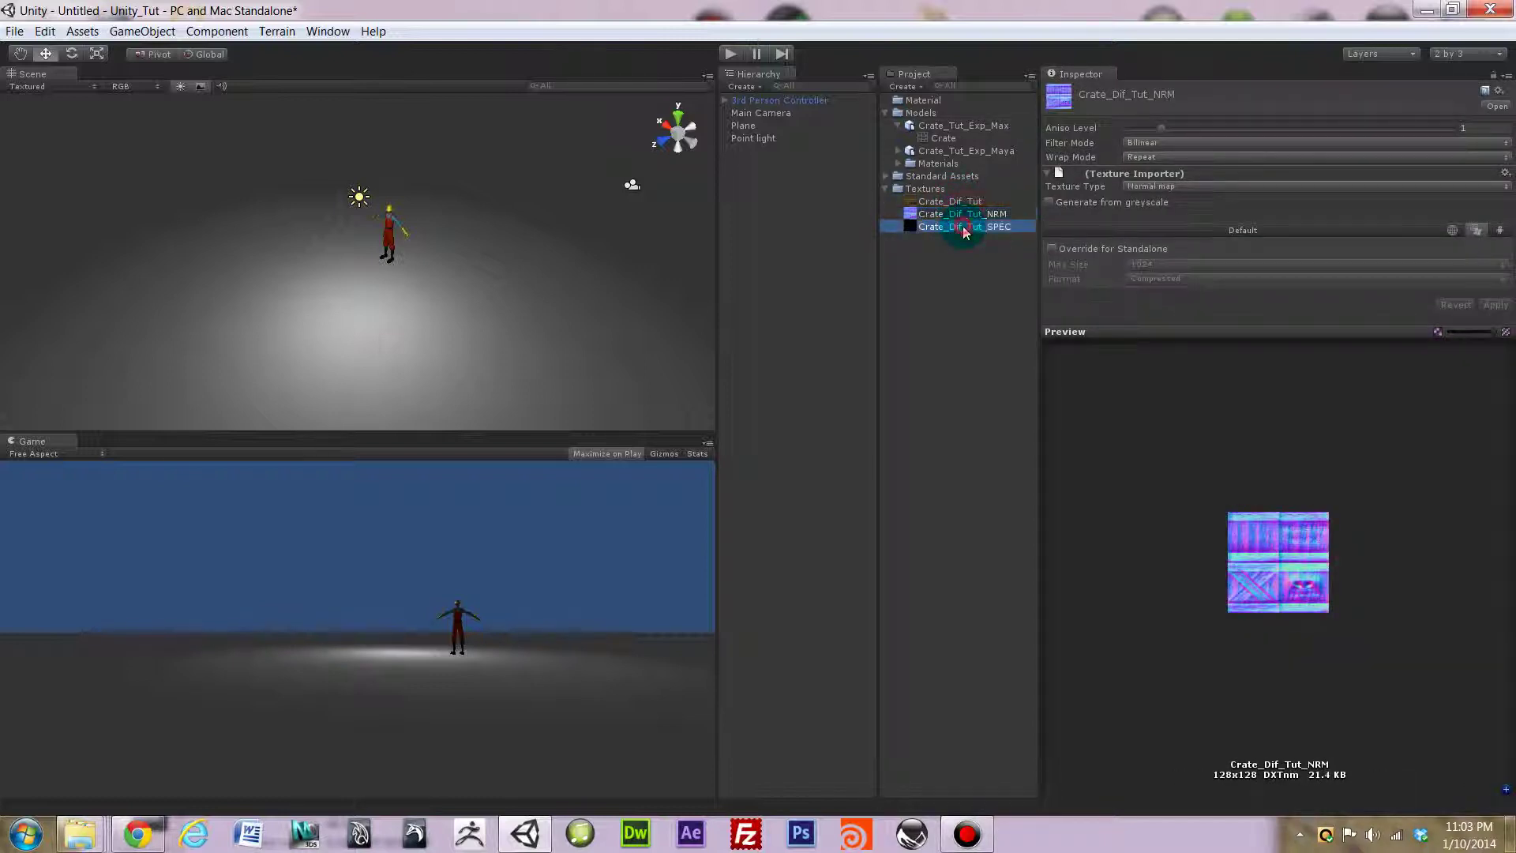
left_click(964, 213)
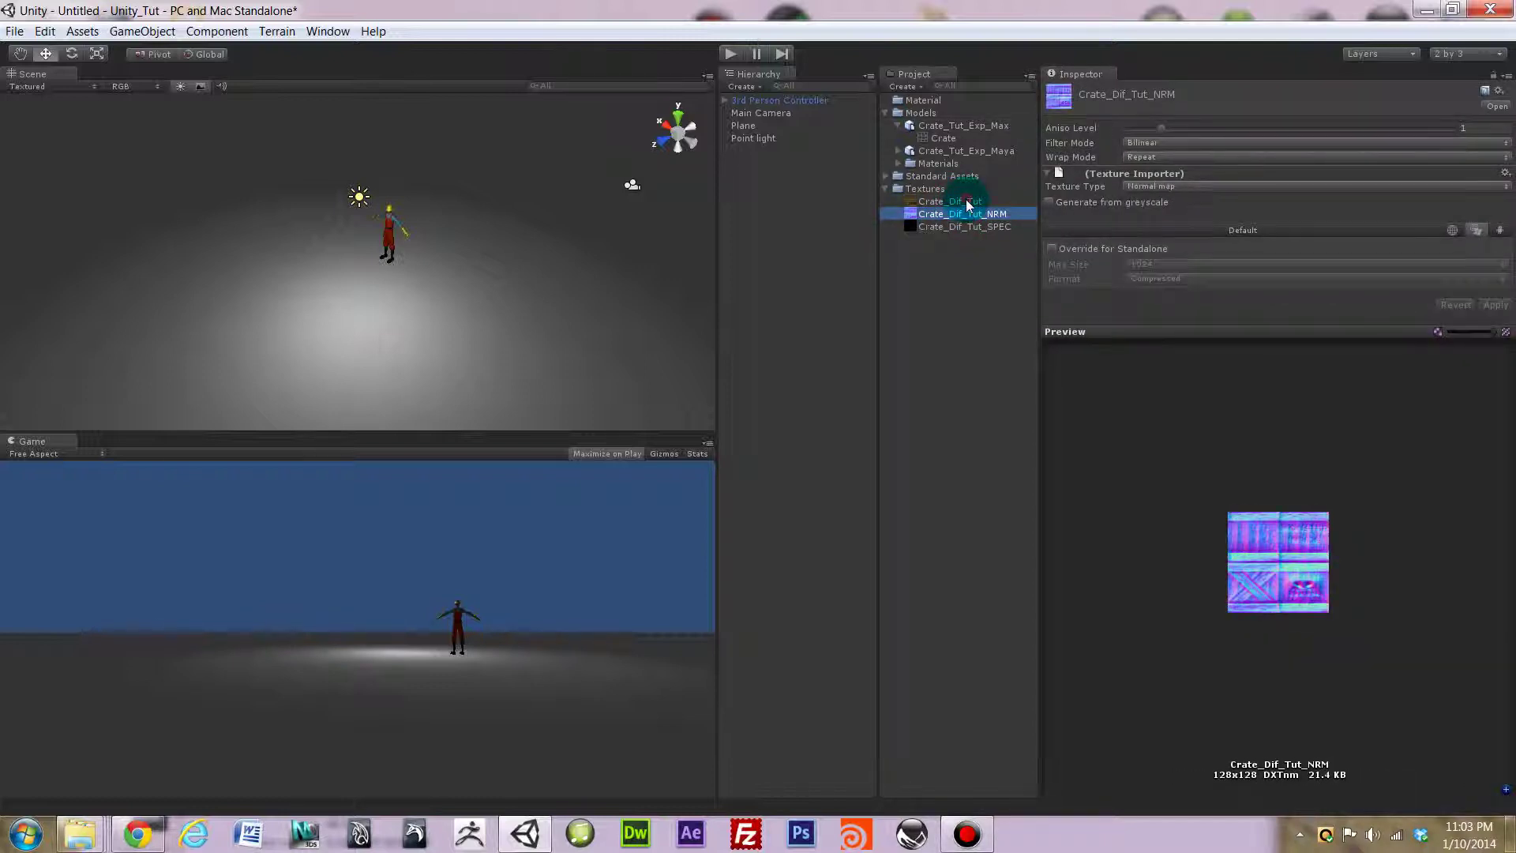
left_click(965, 202)
left_click(964, 212)
left_click(968, 202)
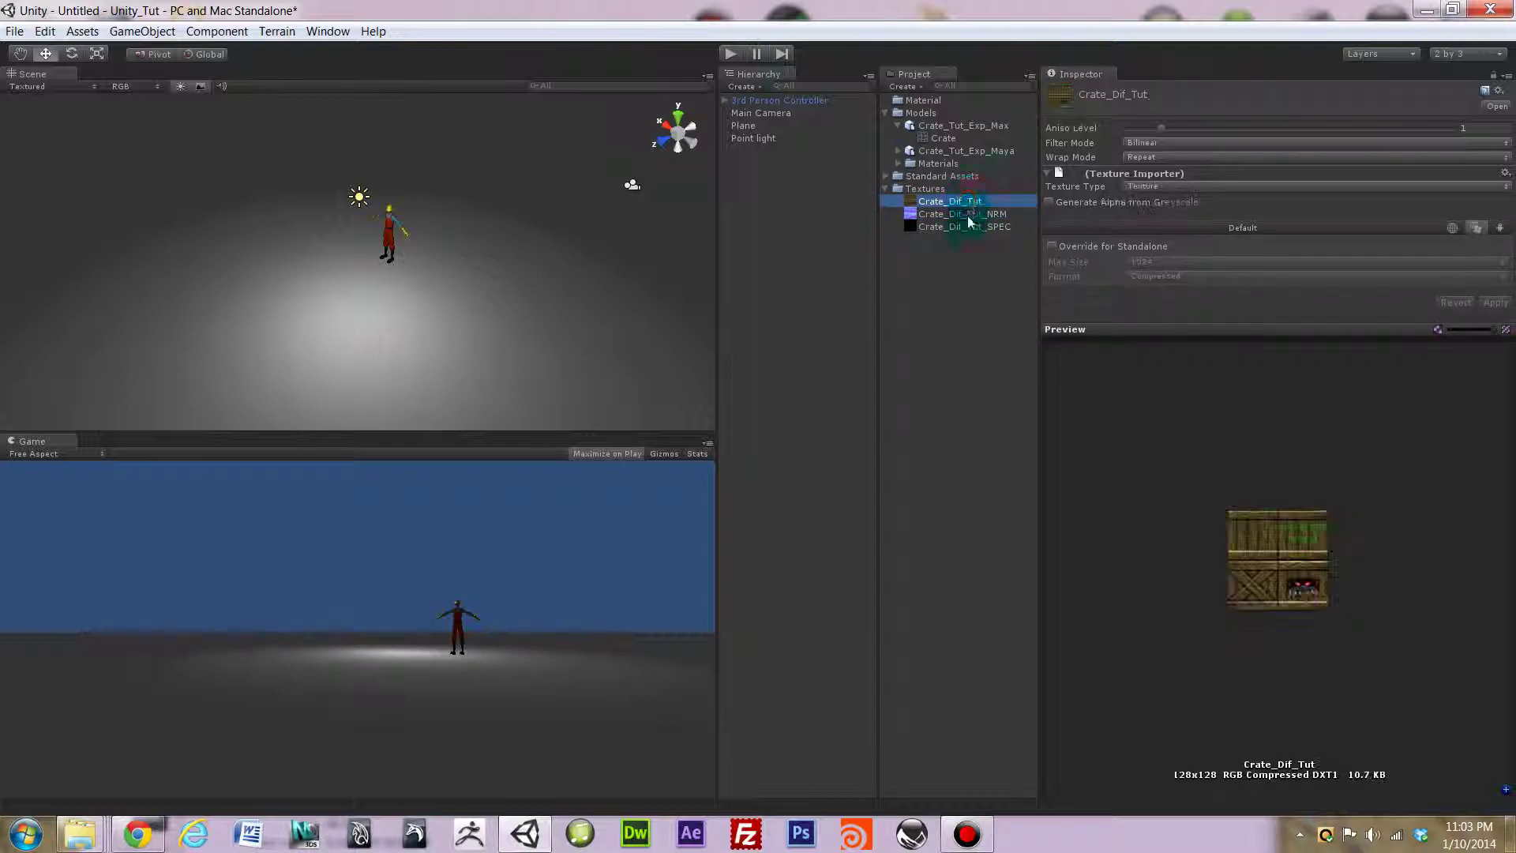
left_click(966, 224)
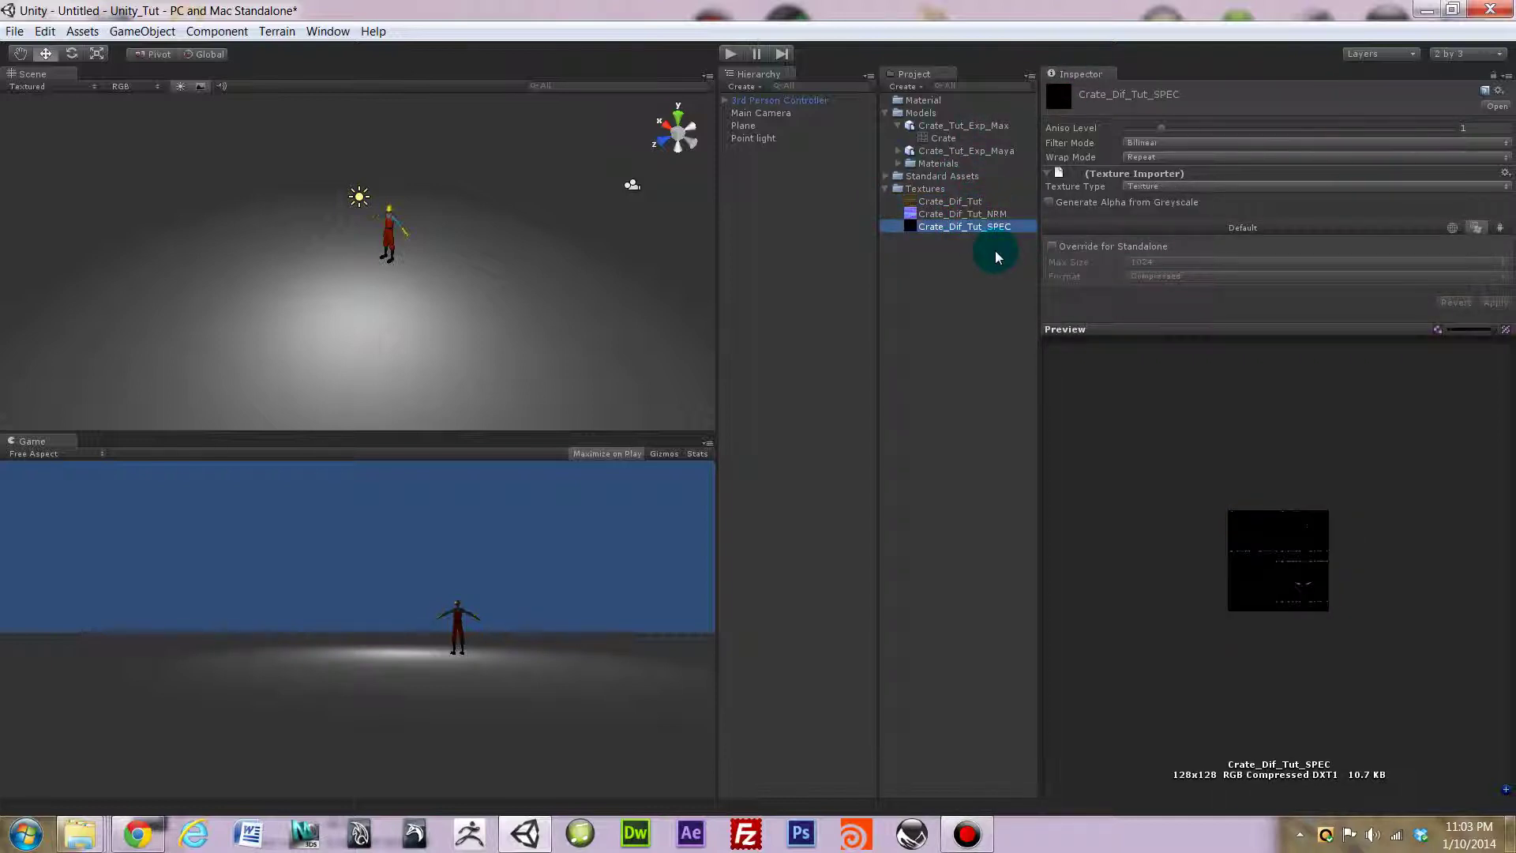
left_click(965, 213)
left_click(973, 200)
left_click(983, 215)
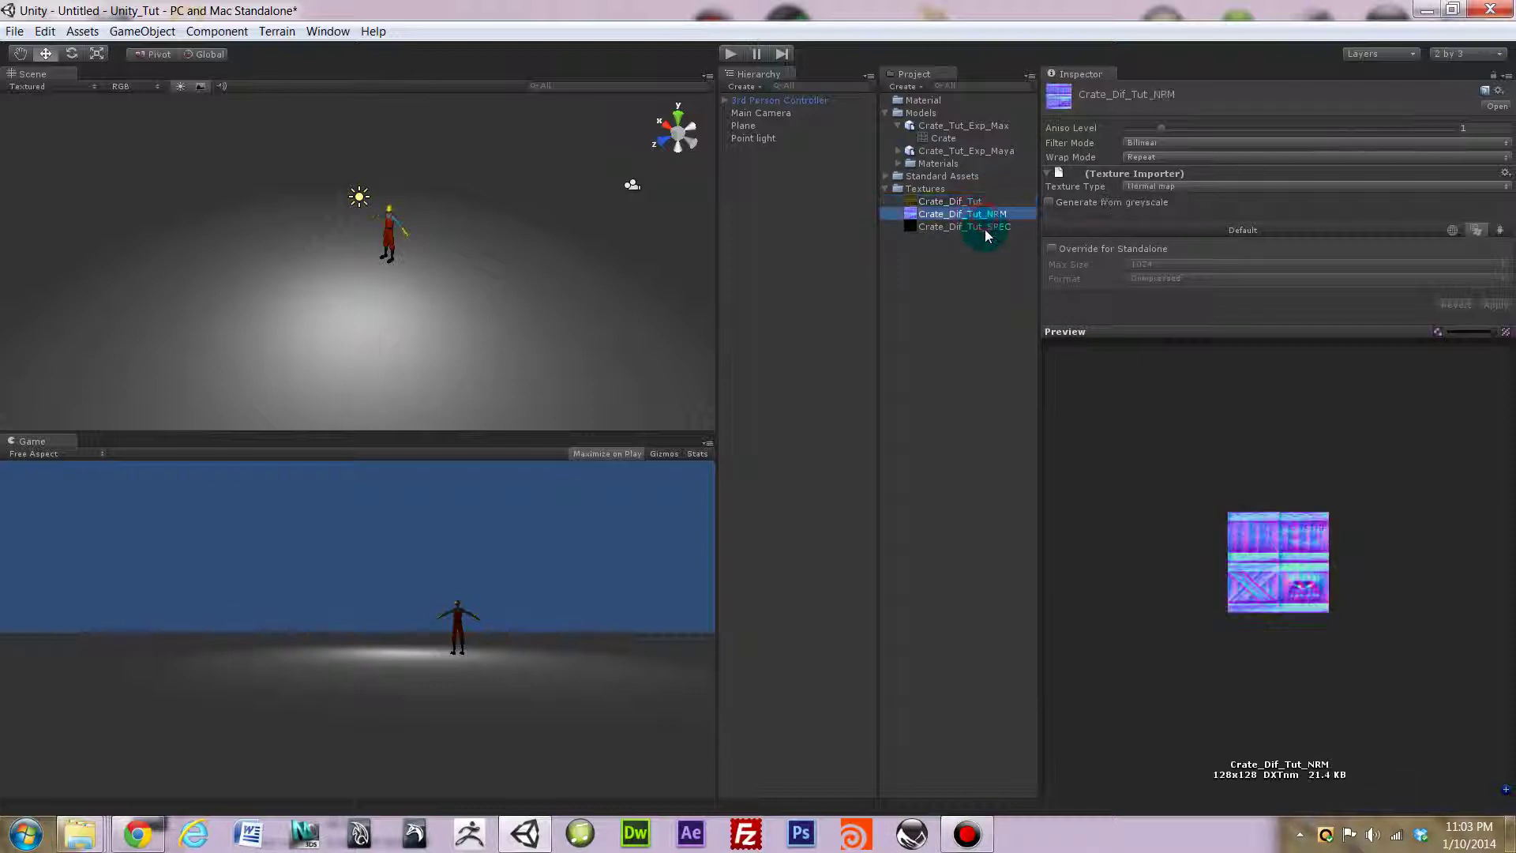
left_click(984, 235)
left_click(996, 226)
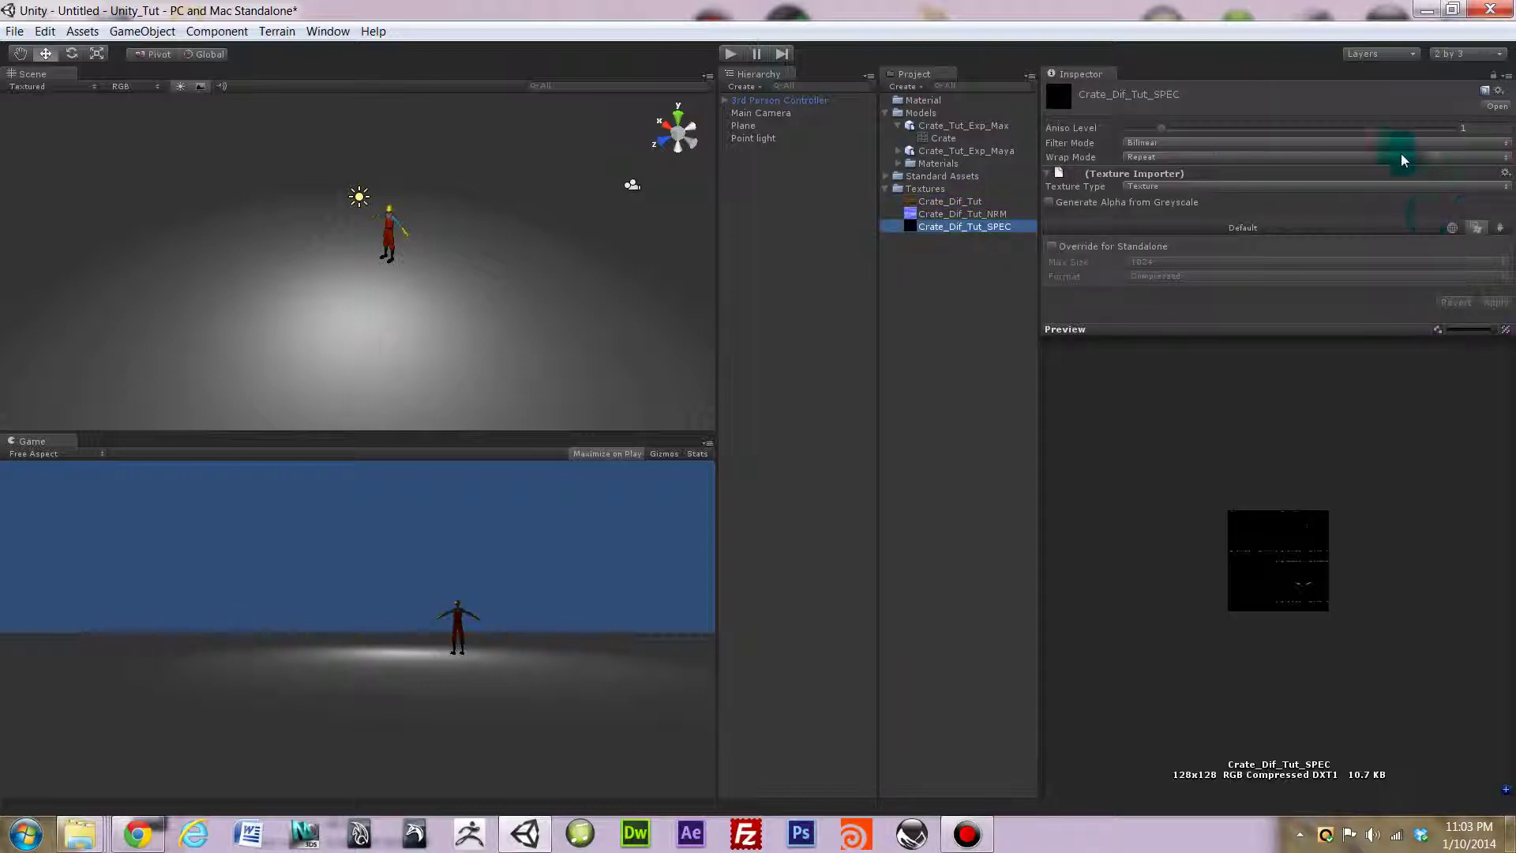
left_click(968, 211)
left_click(967, 203)
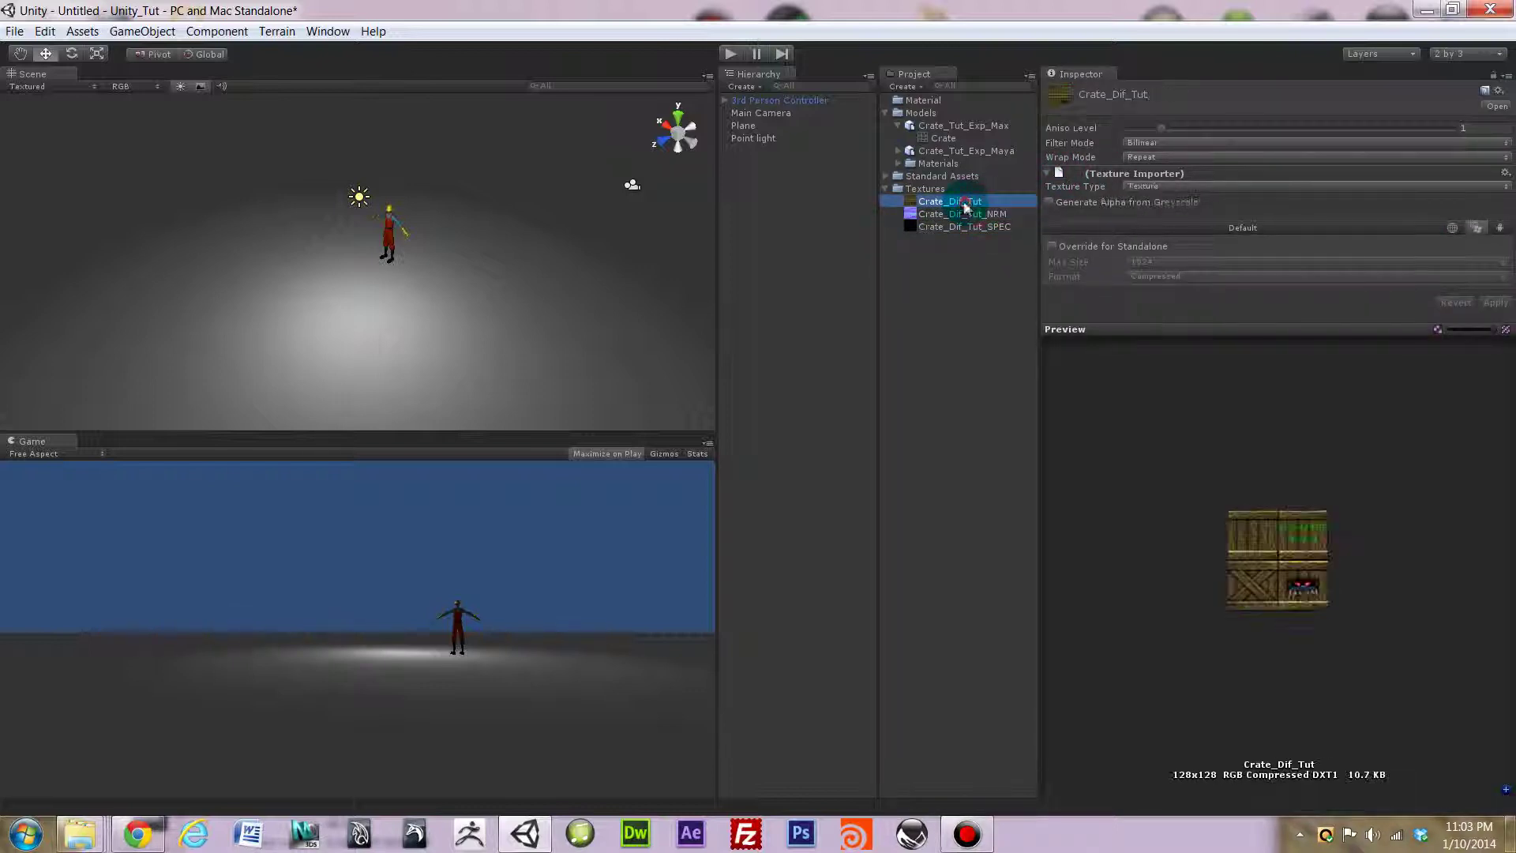
left_click(969, 215)
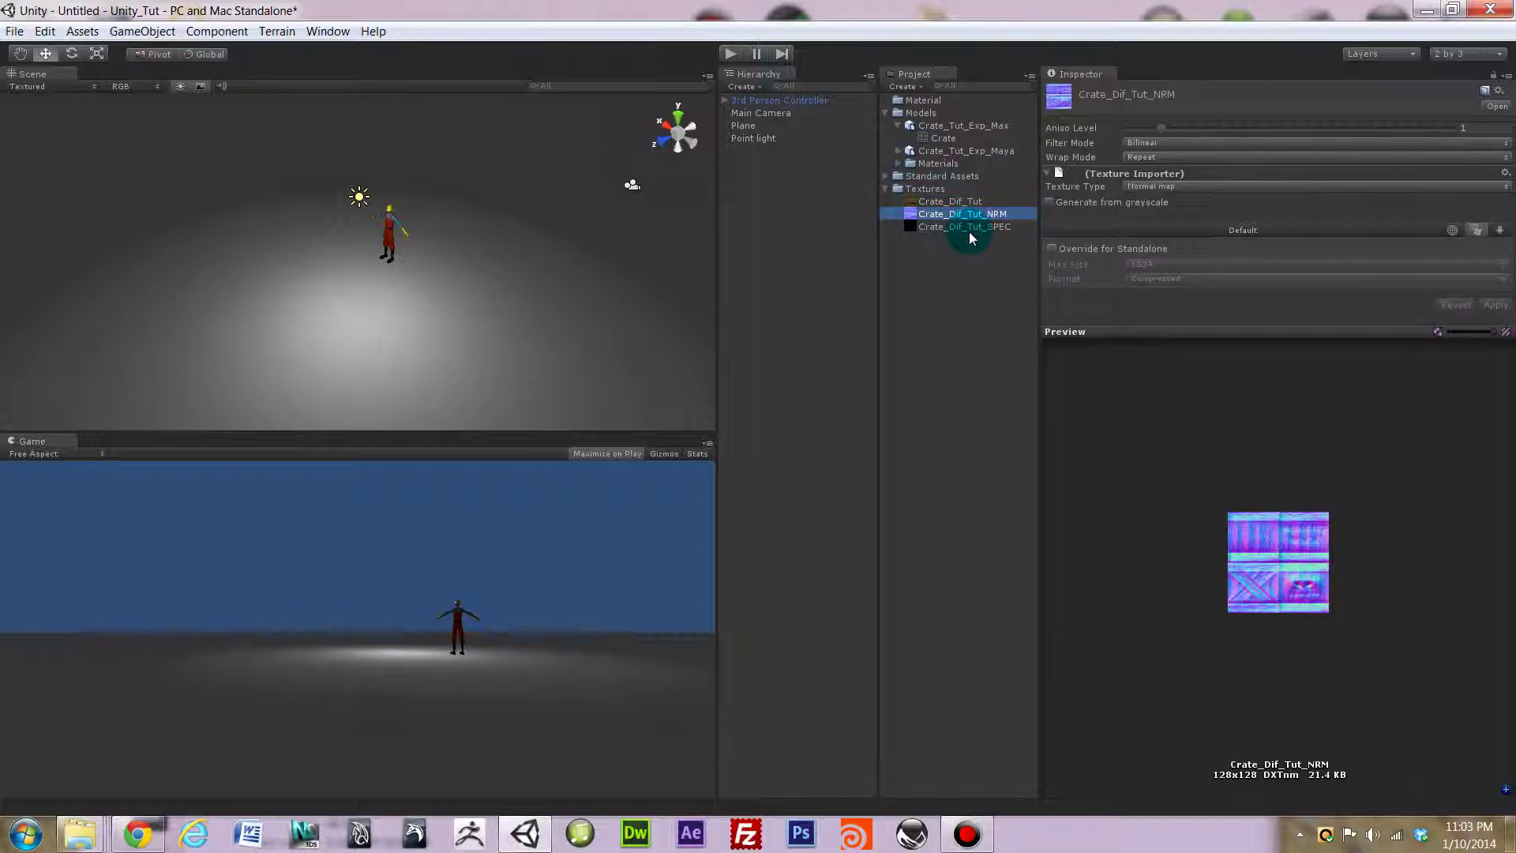
left_click(970, 226)
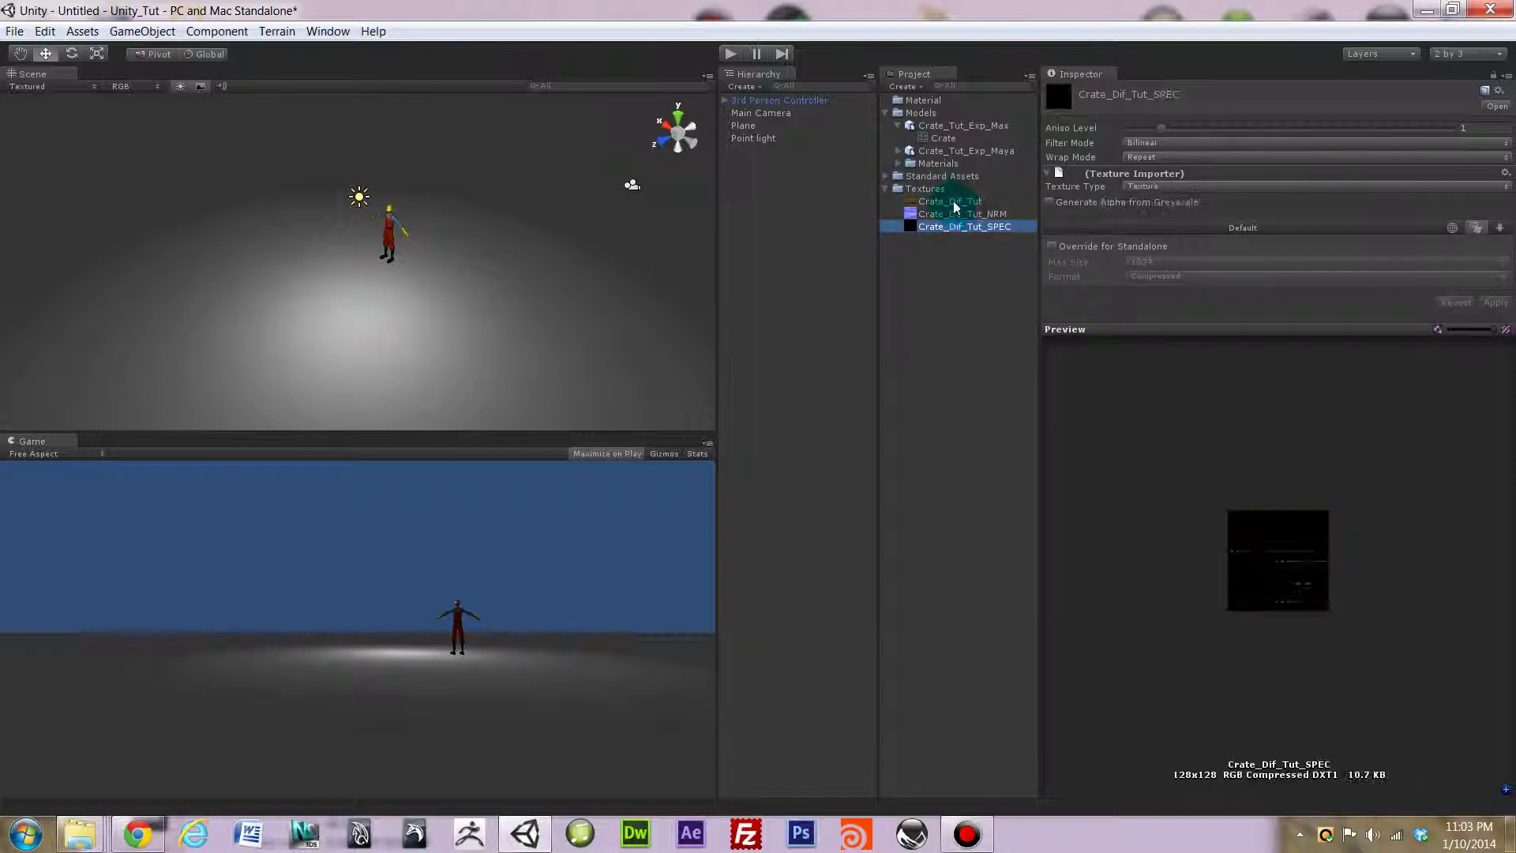
left_click(951, 202)
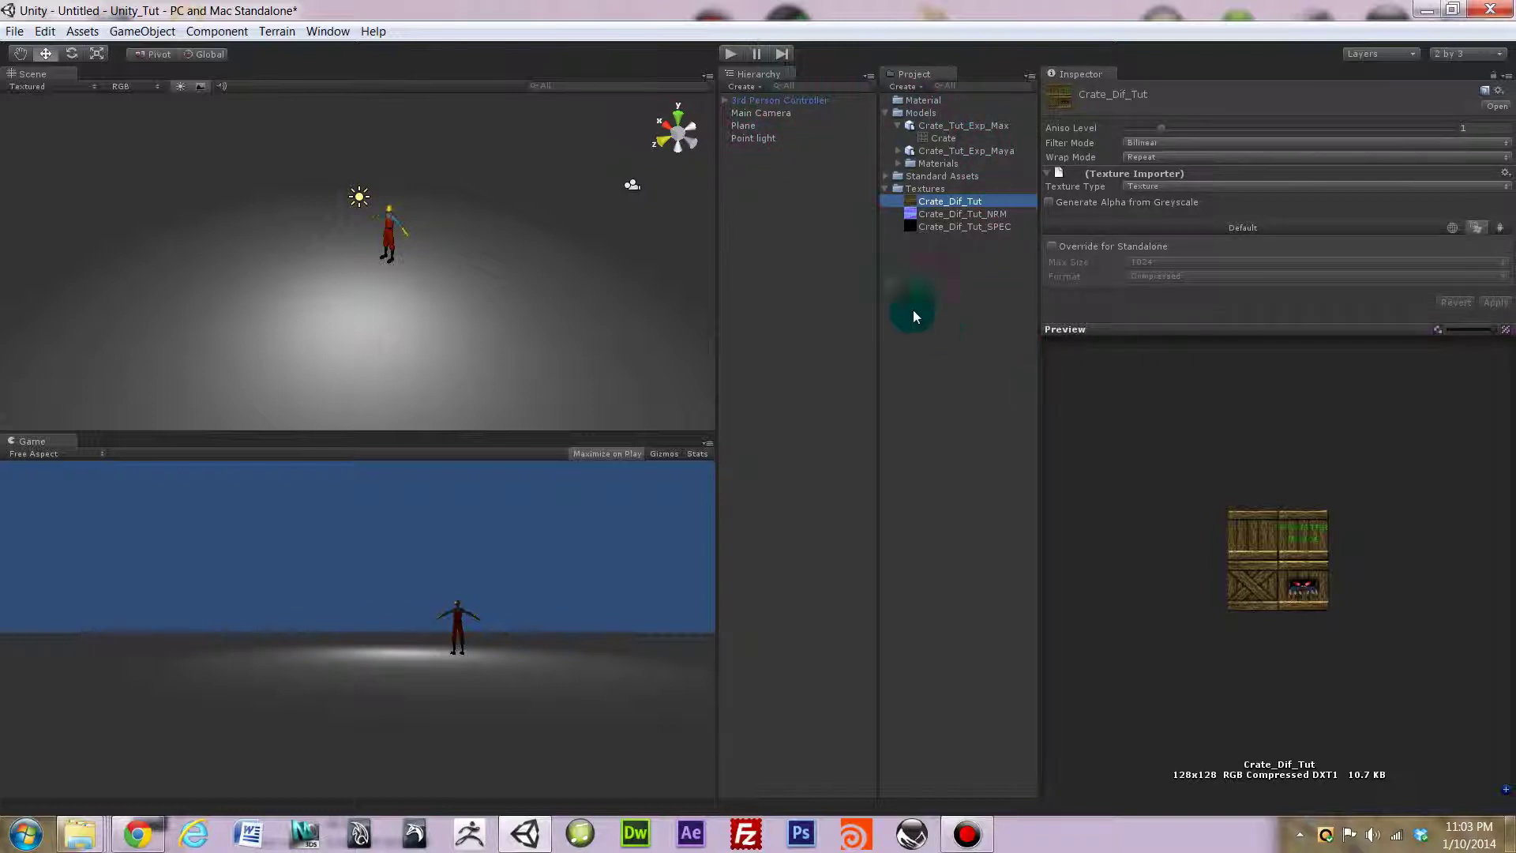
left_click(992, 226)
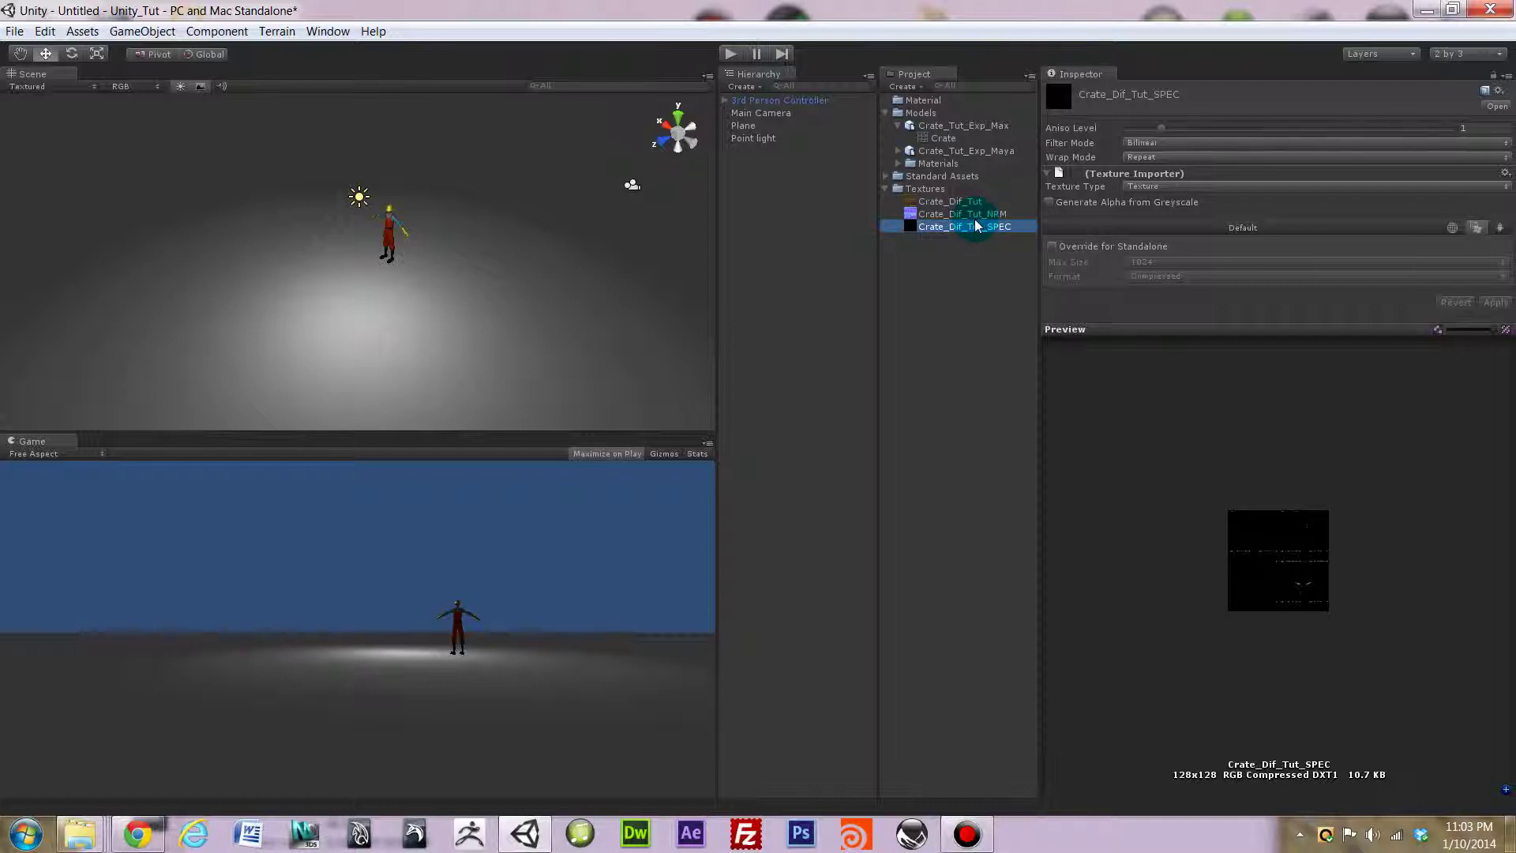
left_click(967, 213)
left_click(964, 202)
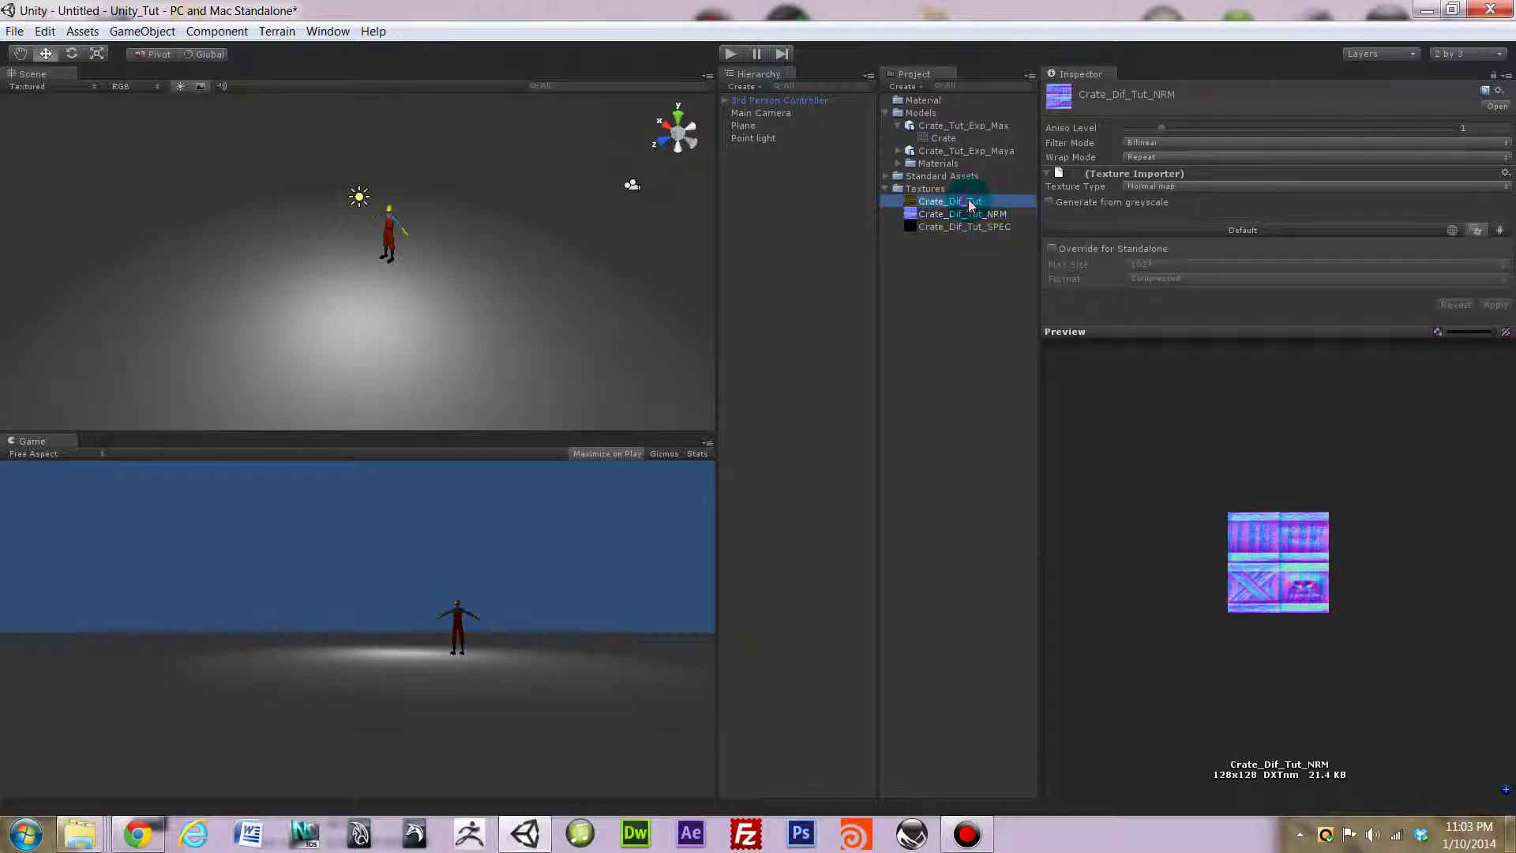
left_click(975, 215)
left_click(972, 227)
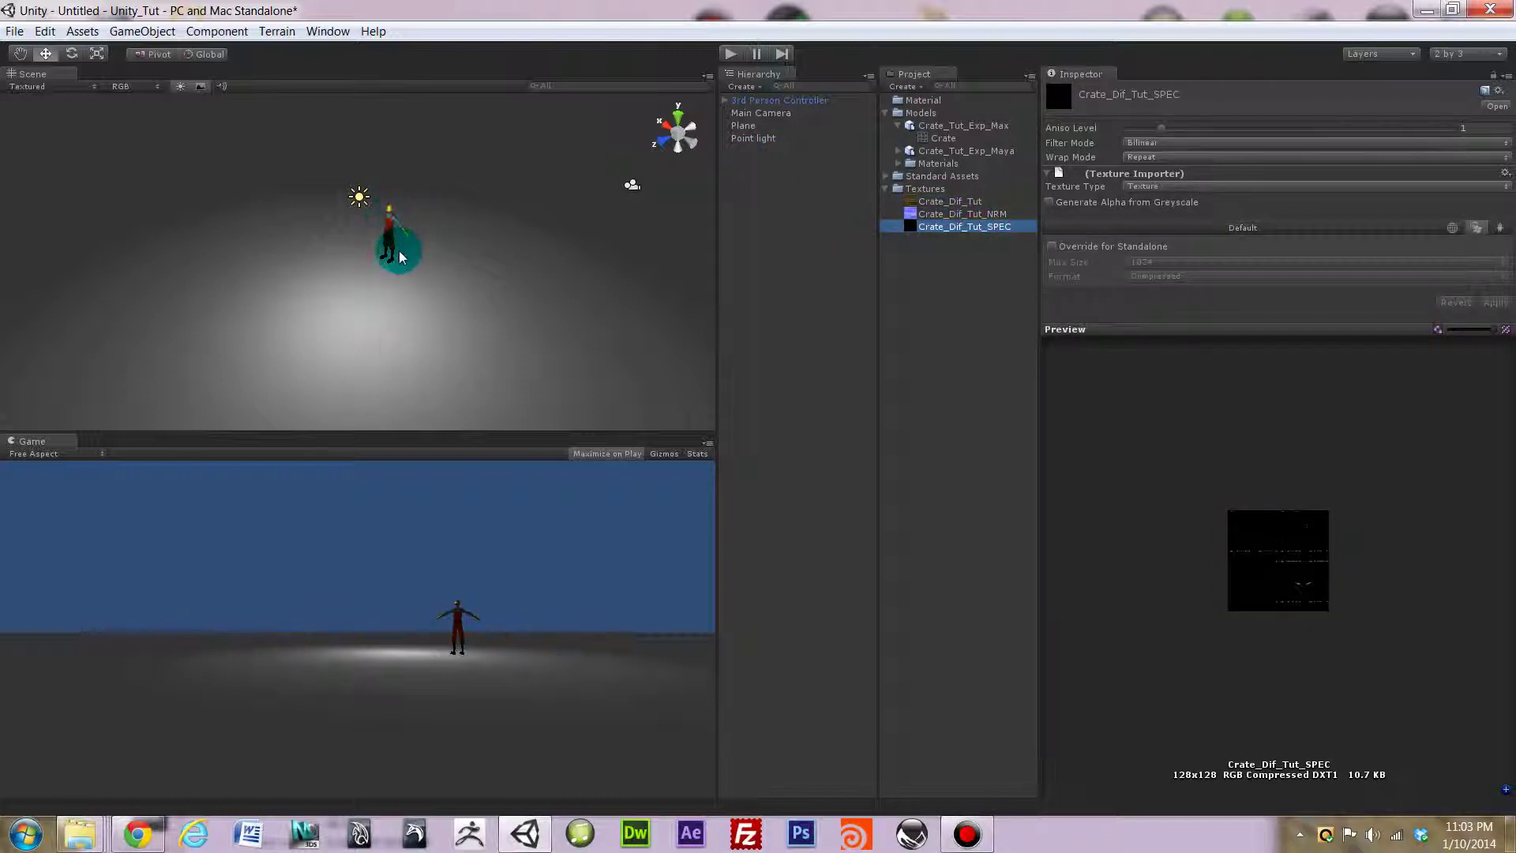
Place the Crate_Tut_Exp_Max model on the ground plane beside the third-person character in the scene.
middle_click_drag(397, 254, 409, 194)
left_click_drag(409, 219, 363, 255)
middle_click_drag(662, 195, 978, 225)
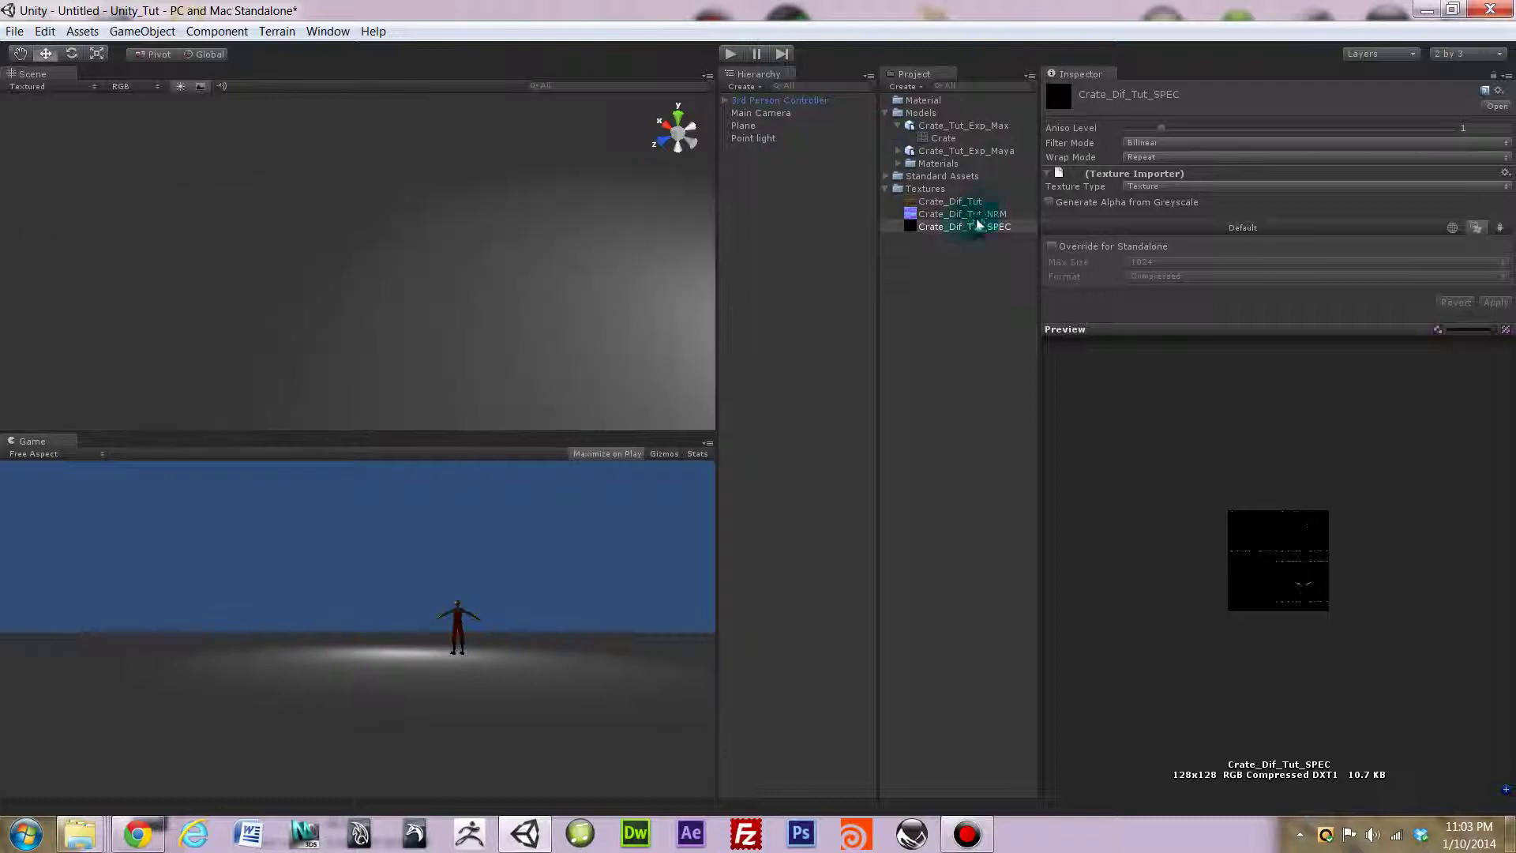
left_click(976, 219)
middle_click_drag(493, 244, 507, 222)
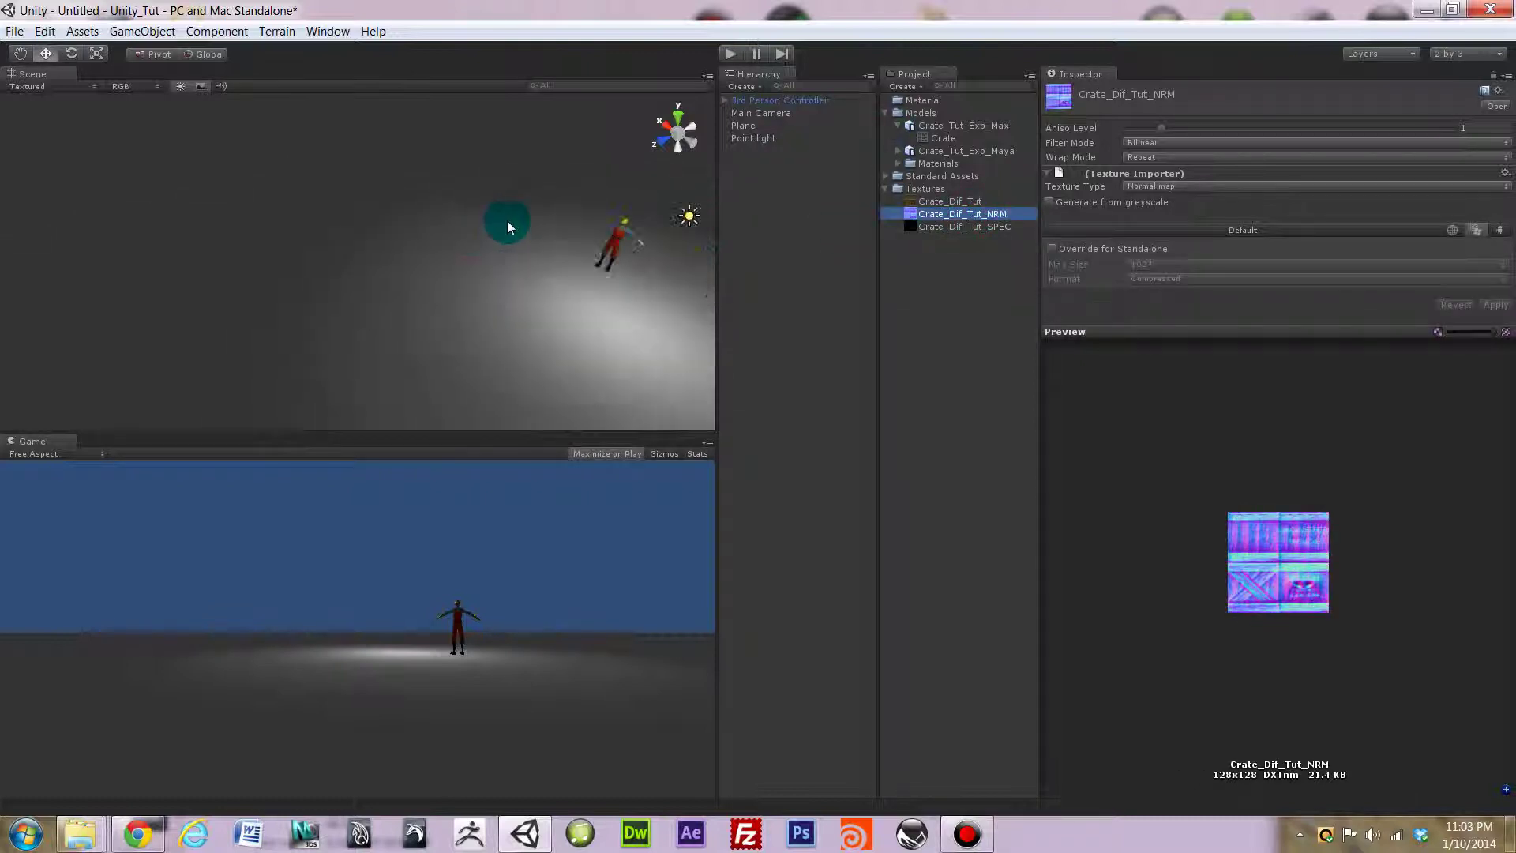
scroll(581, 230, "up", 5)
scroll(608, 235, "down", 3)
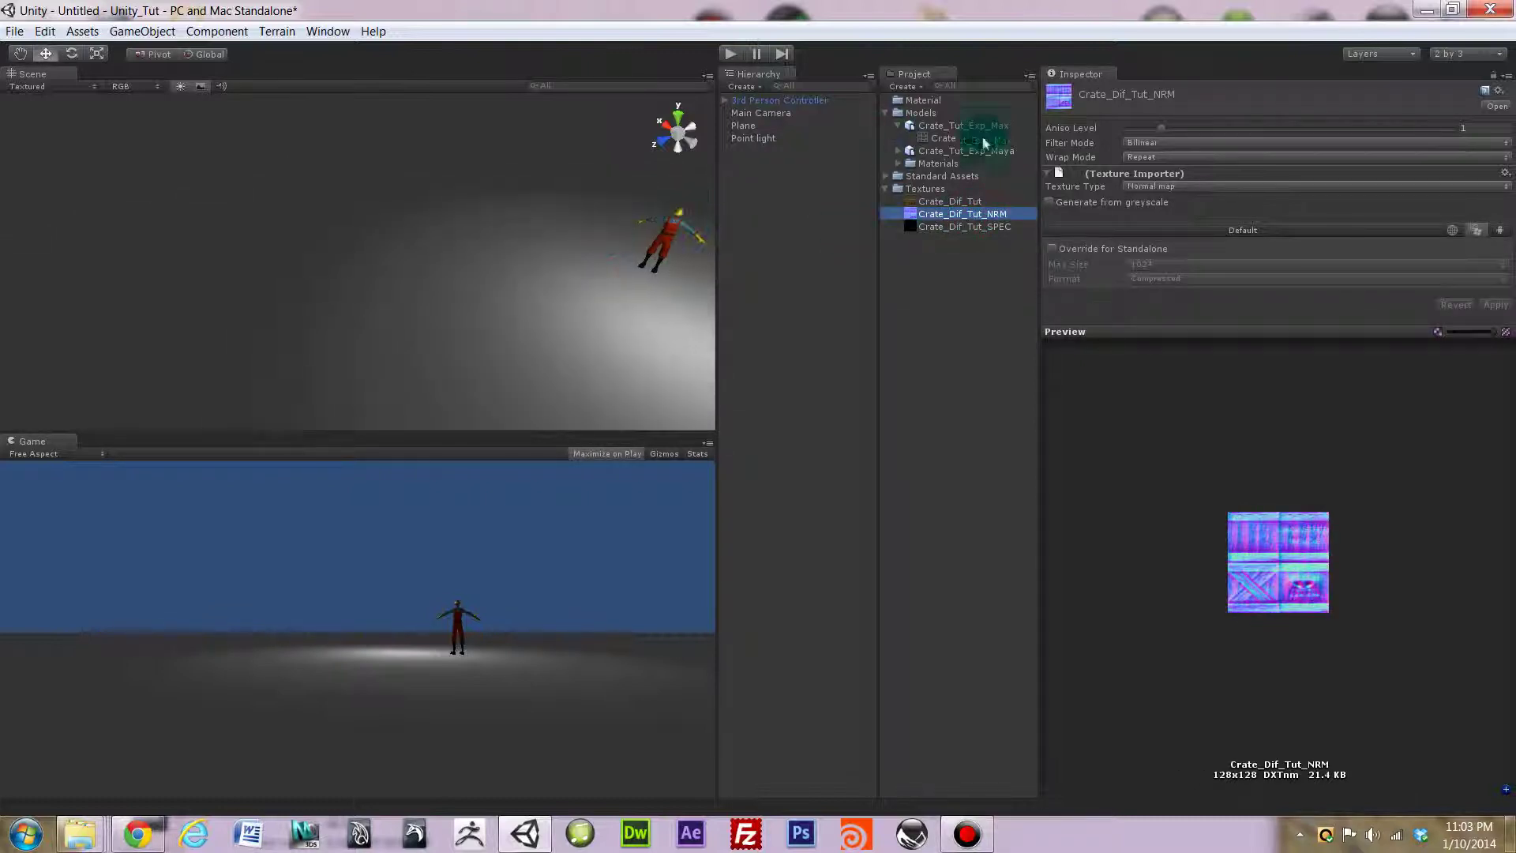
left_click(907, 126)
left_click(963, 126)
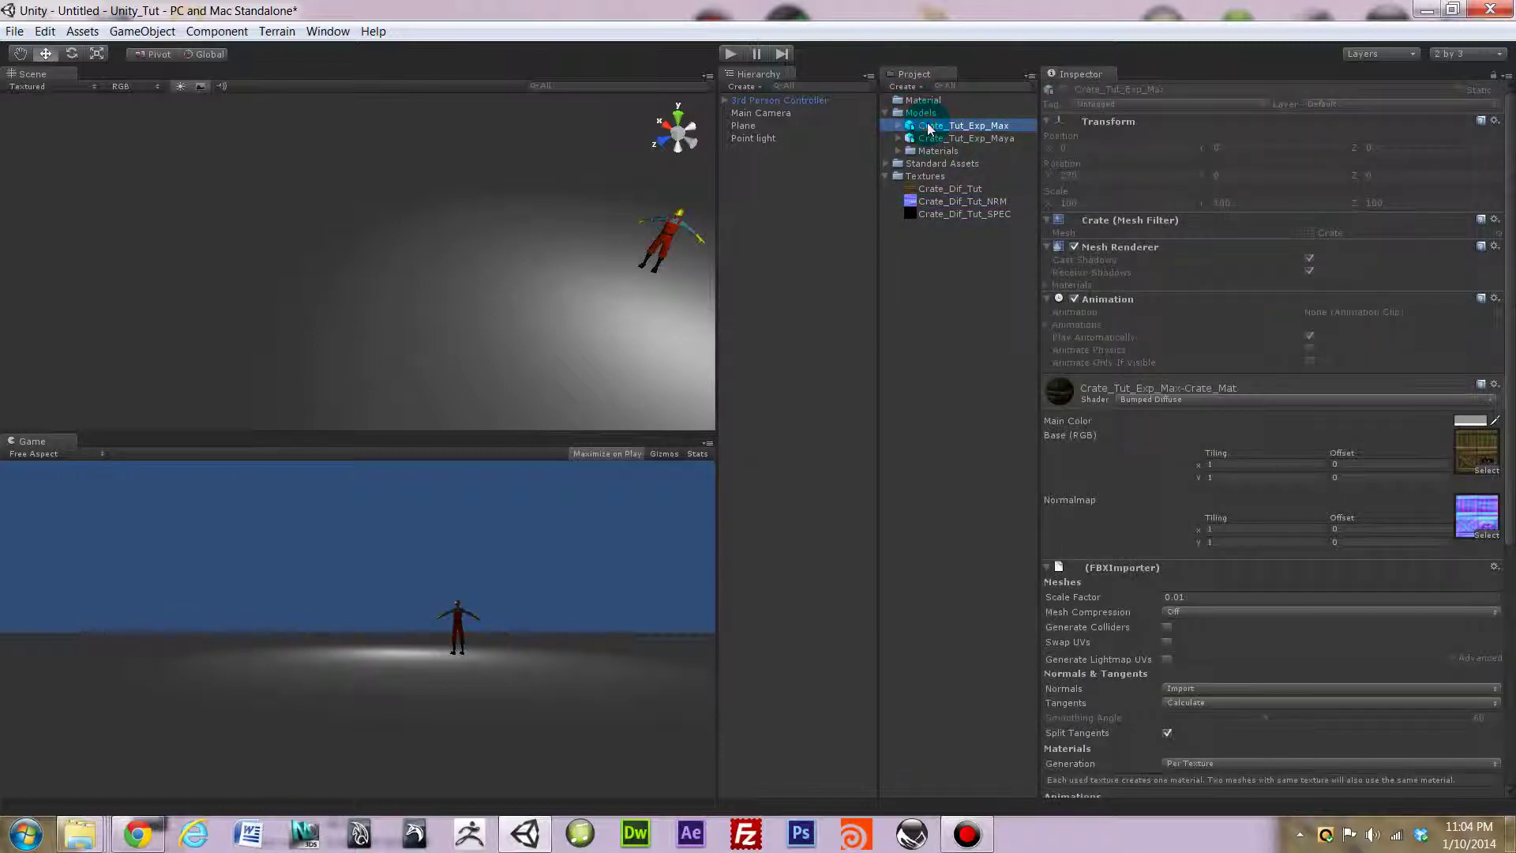
left_click_drag(926, 122, 614, 309)
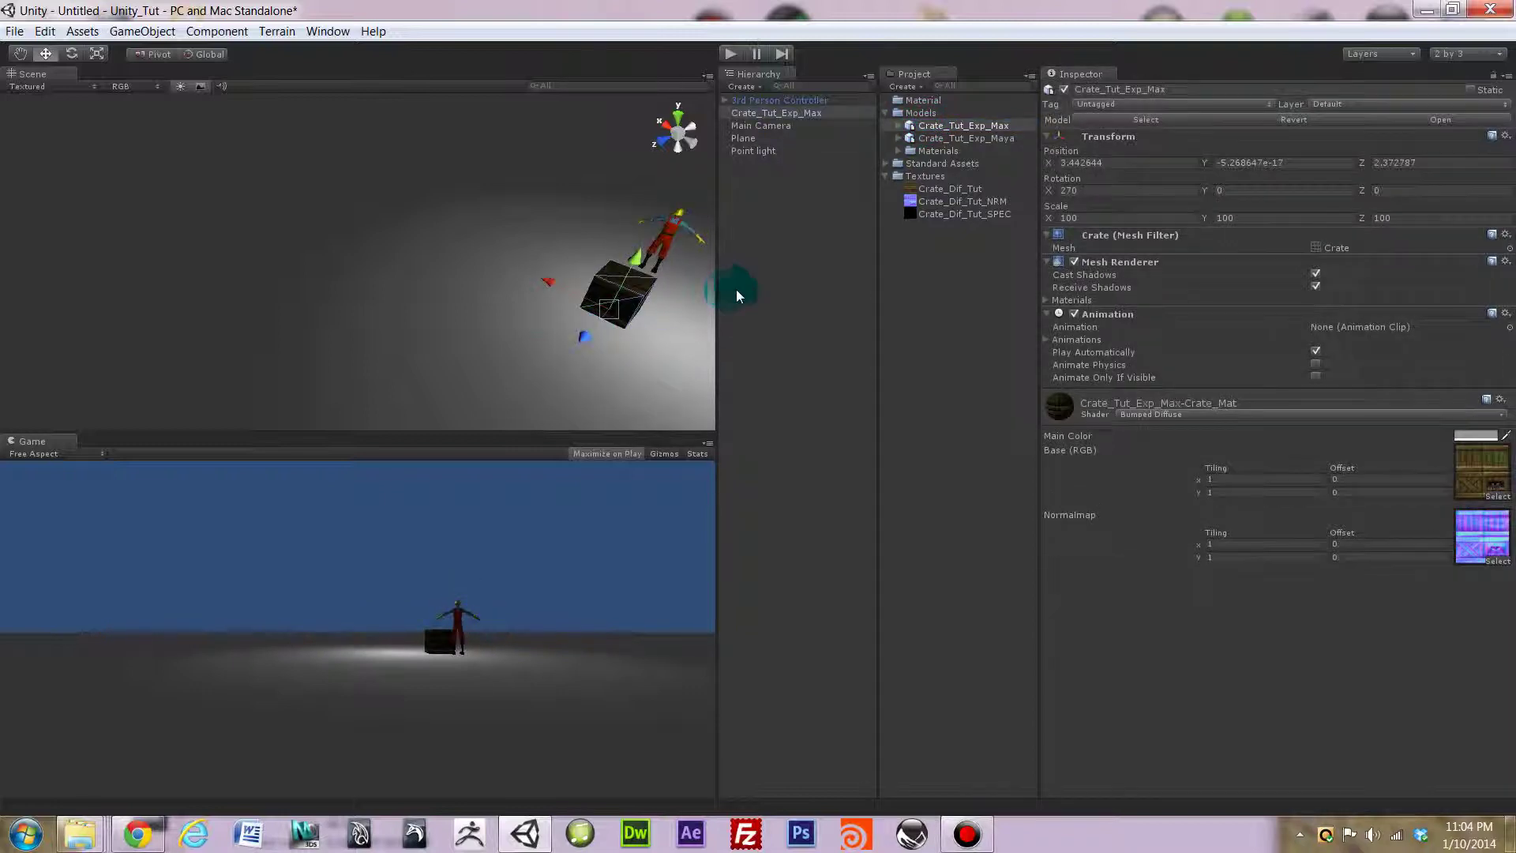
Place the Crate_Tut_Exp_Maya model on the ground plane near the Crate_Tut_Exp_Max crate.
middle_click_drag(442, 269, 465, 288)
left_click_drag(464, 288, 610, 284, "alt")
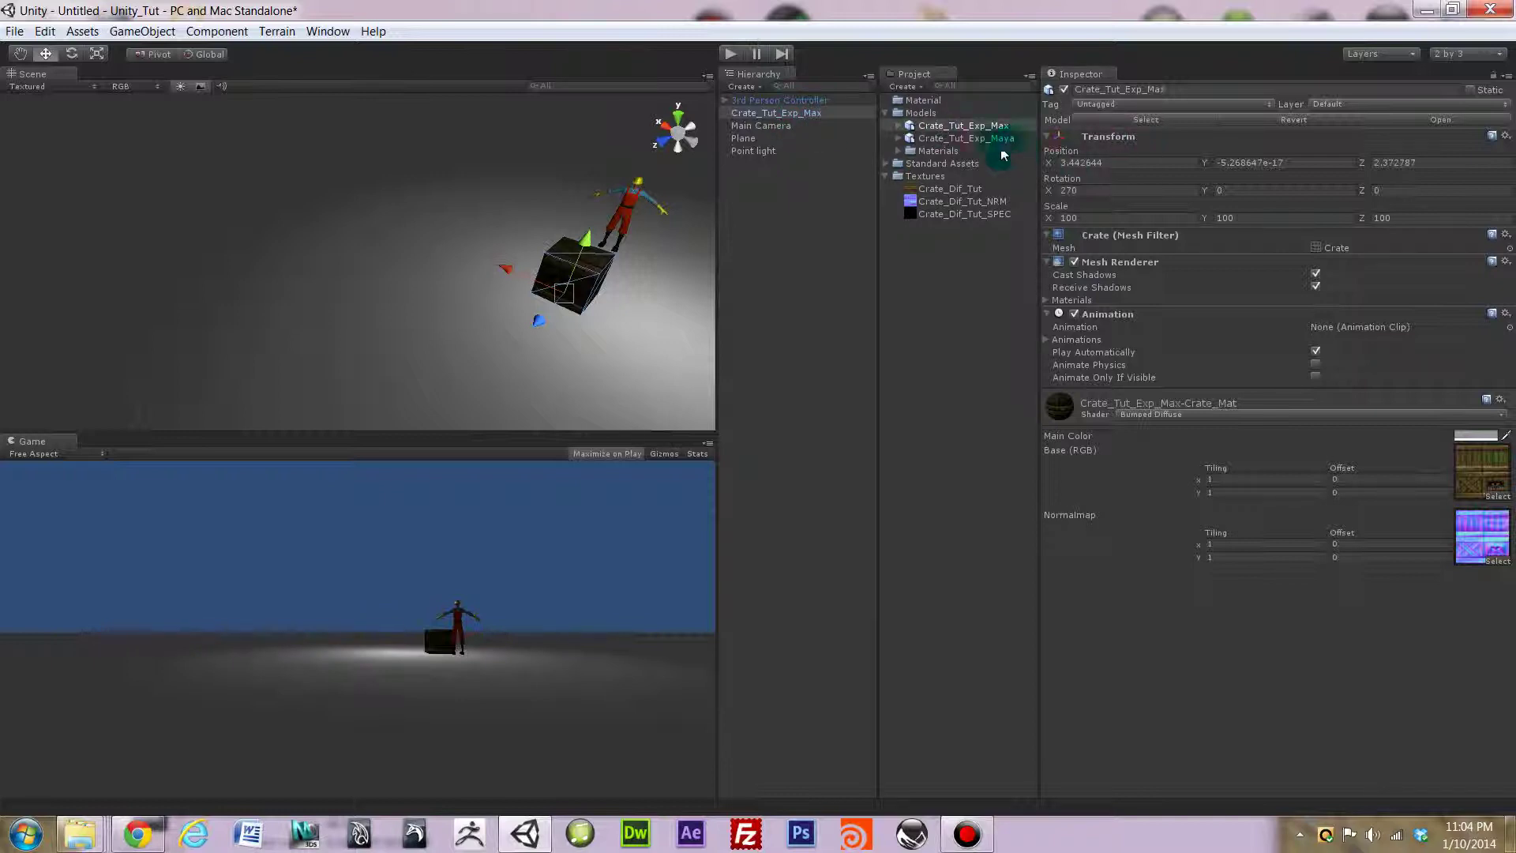
left_click(971, 140)
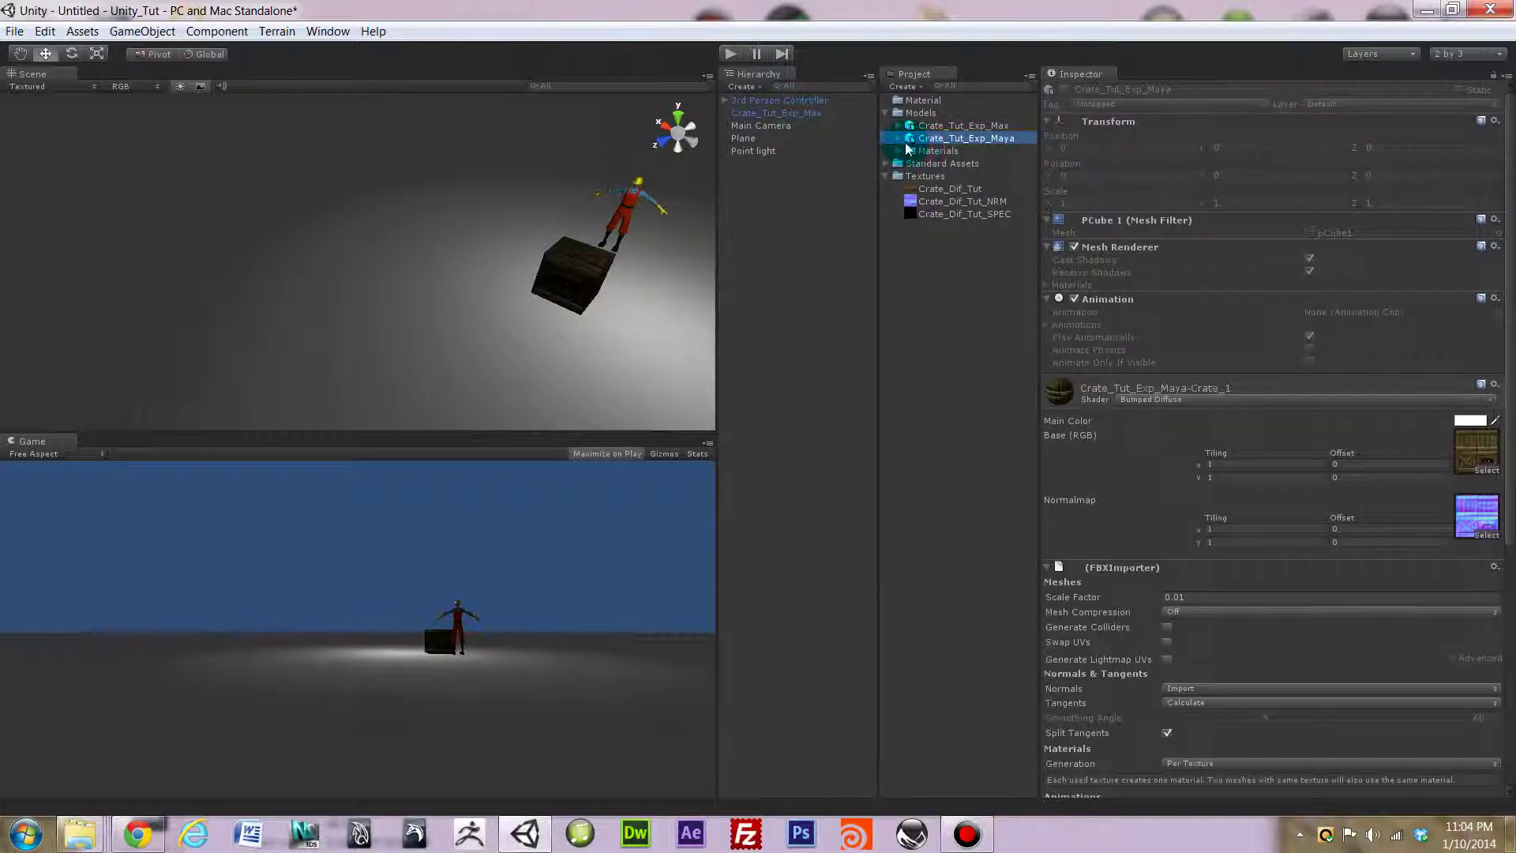
key("alt")
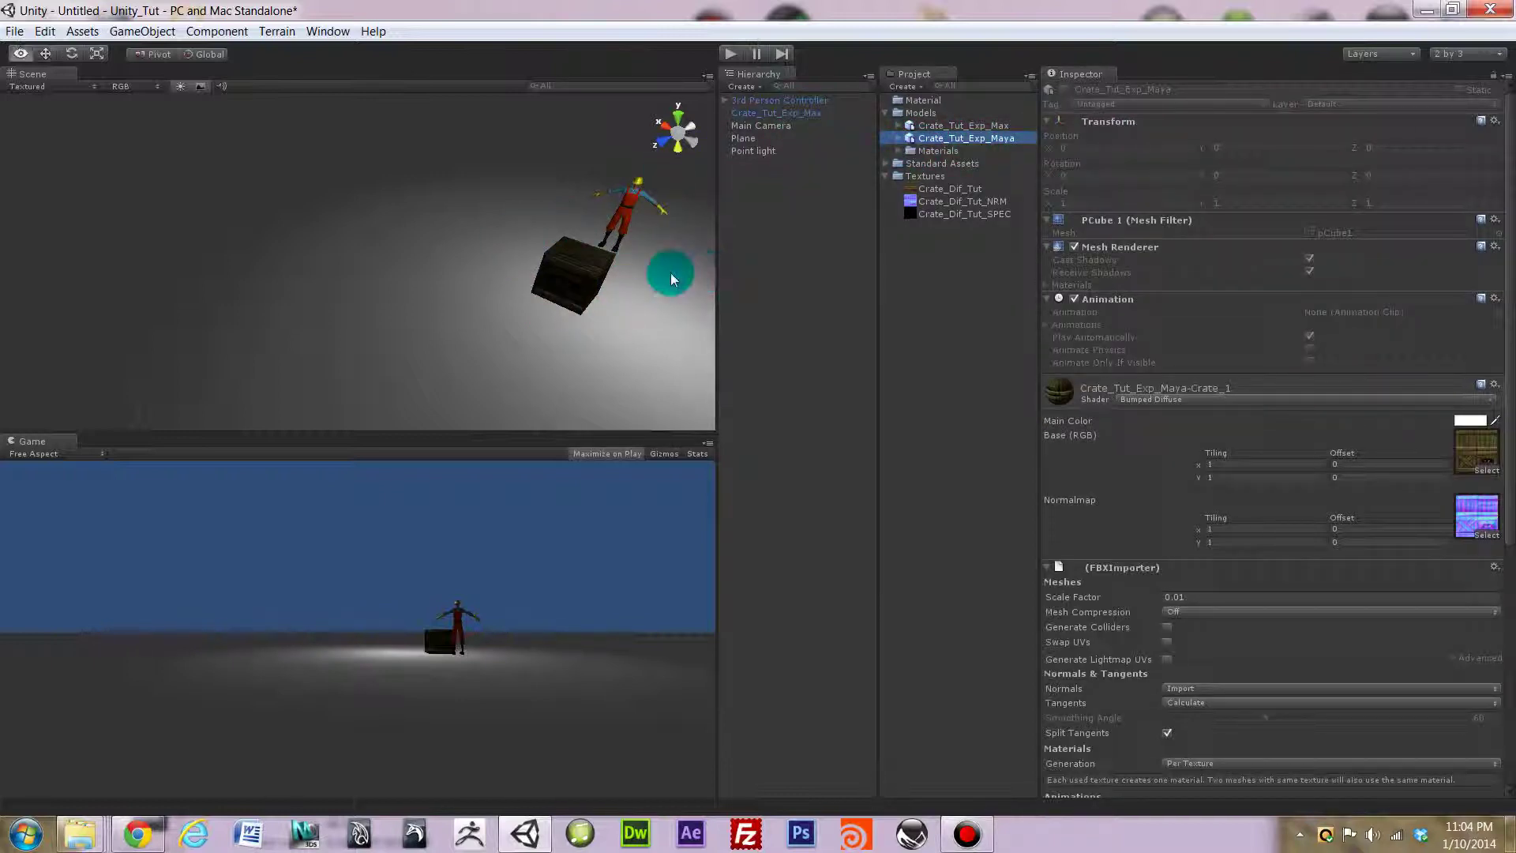
left_click_drag(671, 279, 457, 260, "alt")
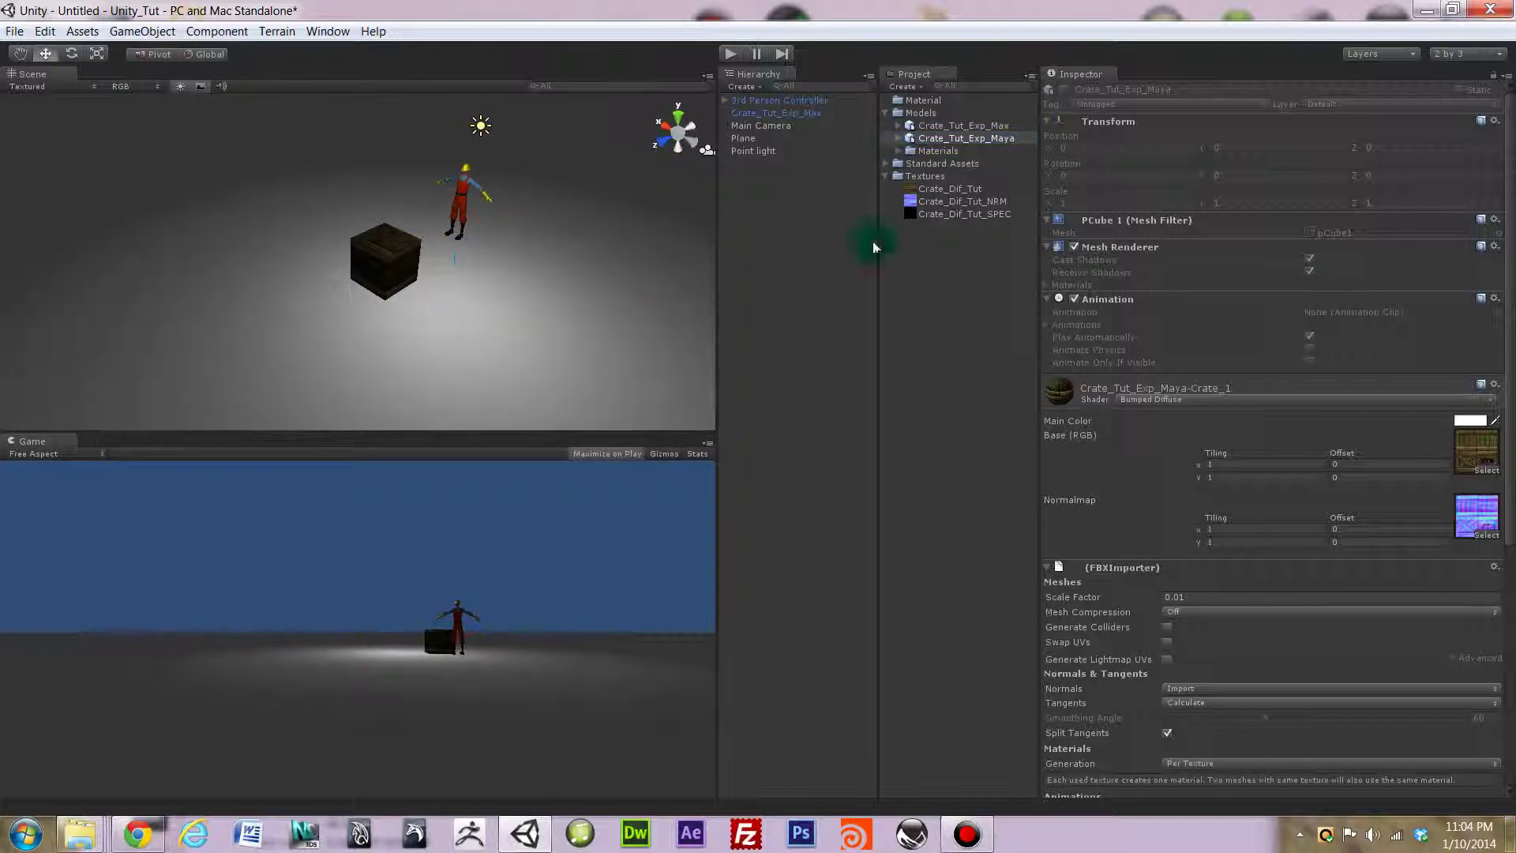
left_click_drag(916, 141, 471, 302)
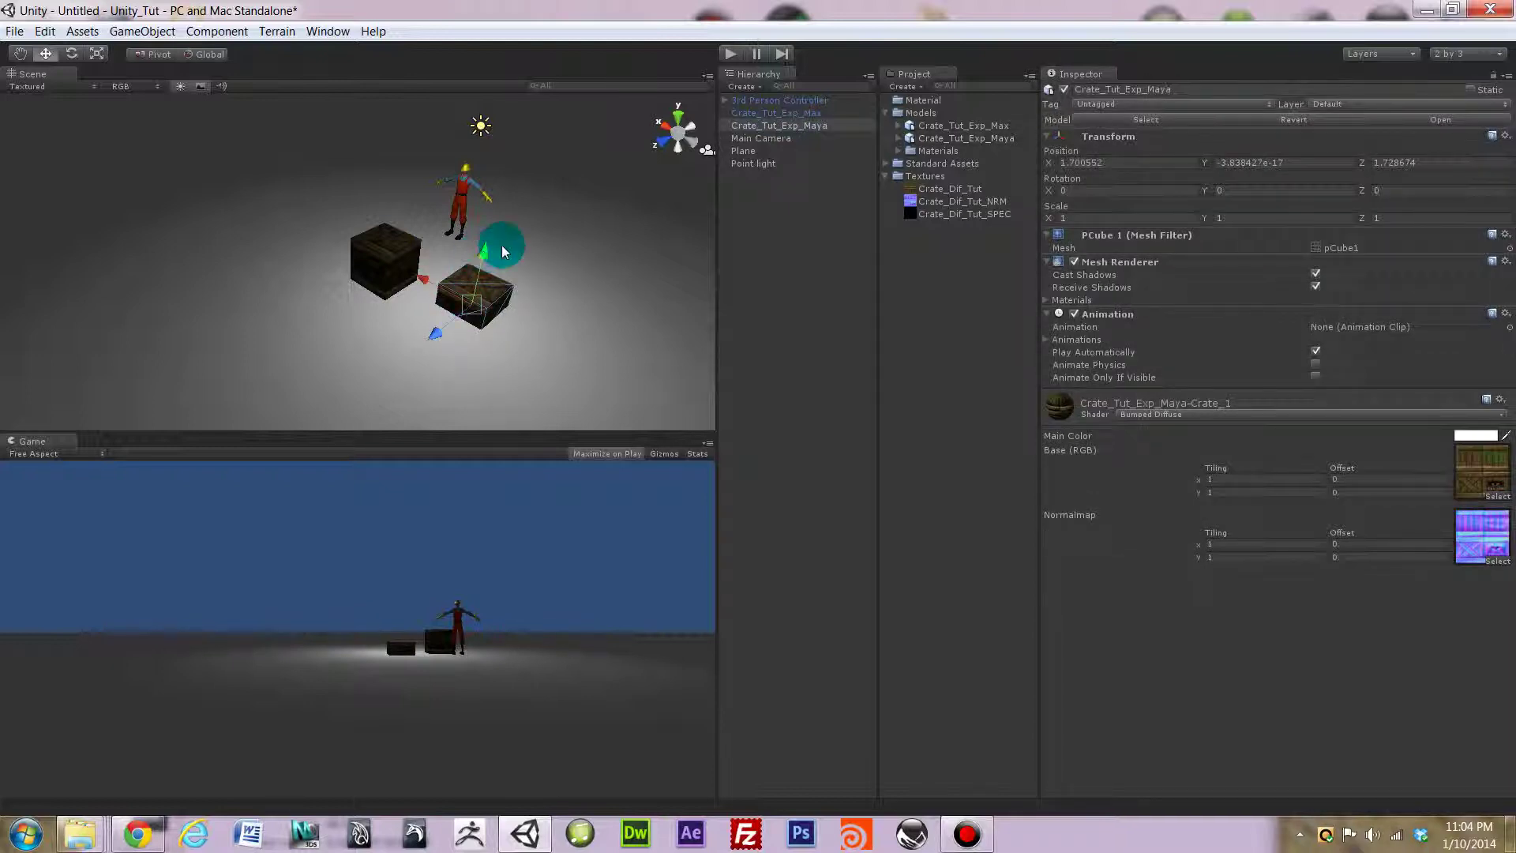
Set the Crate_Tut_Exp_Maya crate's position to X 0, Y 0, Z 0 and raise it to rest on the ground plane.
left_click_drag(1147, 172, 903, 162)
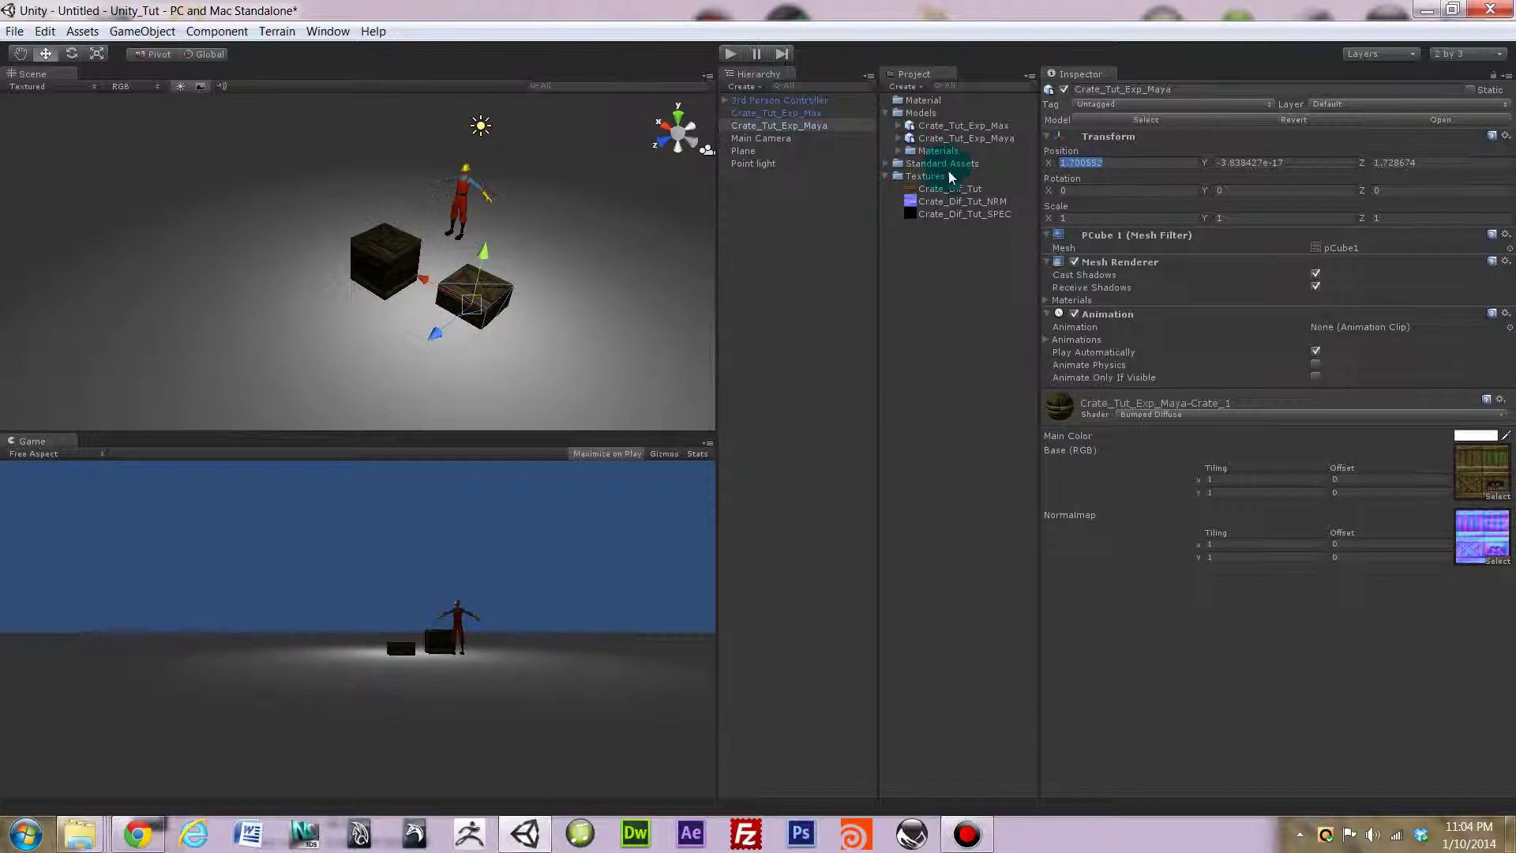
left_click_drag(950, 171, 1413, 183)
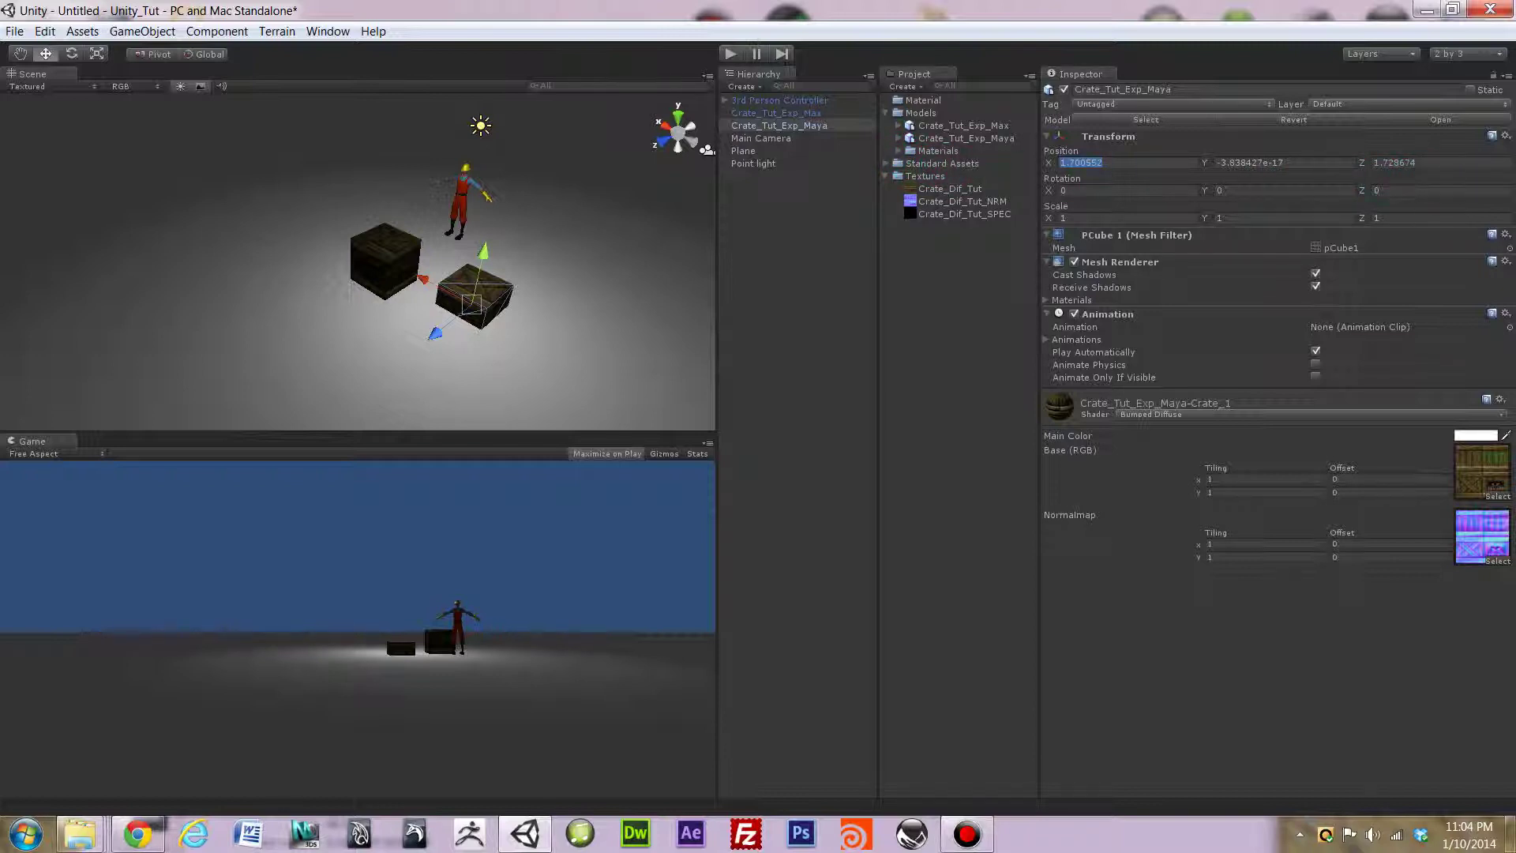
type("0")
left_click_drag(1278, 165, 1460, 175)
type("0")
left_click(1452, 166)
type("0")
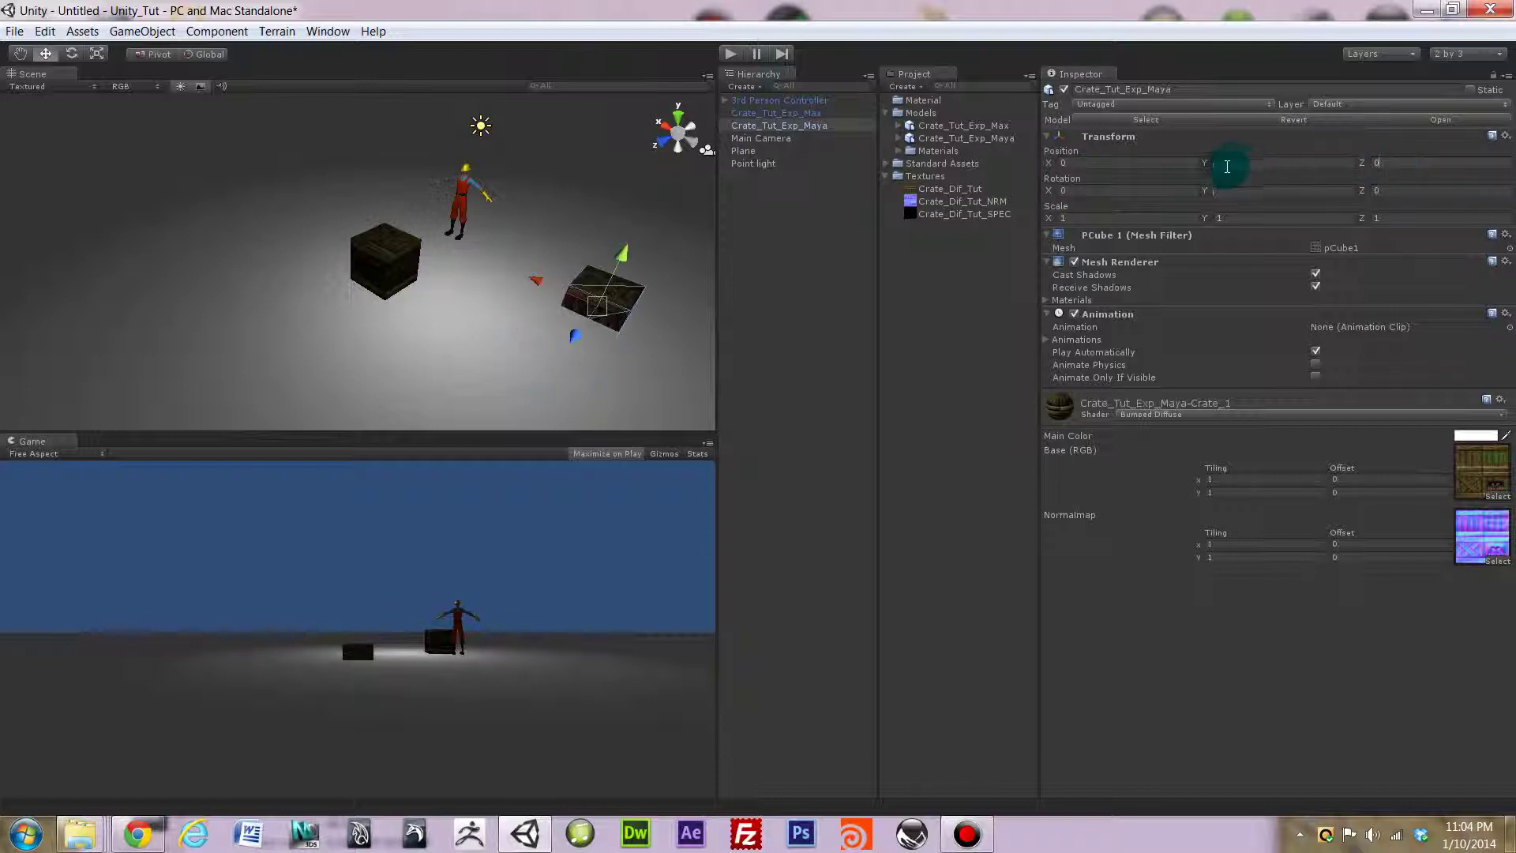
left_click_drag(624, 268, 532, 355)
Set the Crate_Tut_Exp_Max crate's position to X 0, Y 0, Z 0, and move it along Z to about 1.76.
left_click(399, 264)
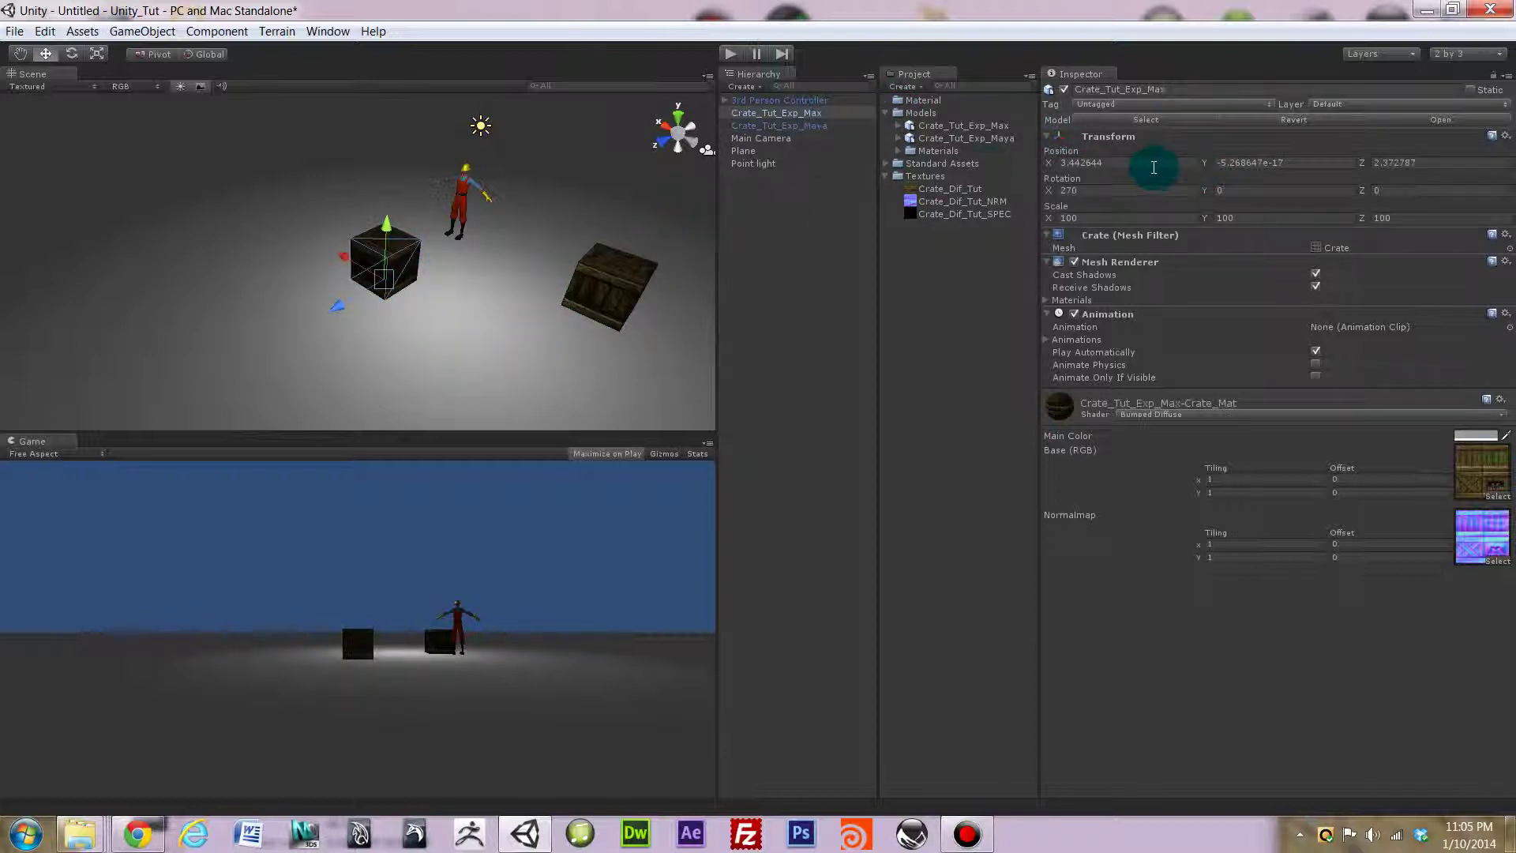
left_click(1130, 163)
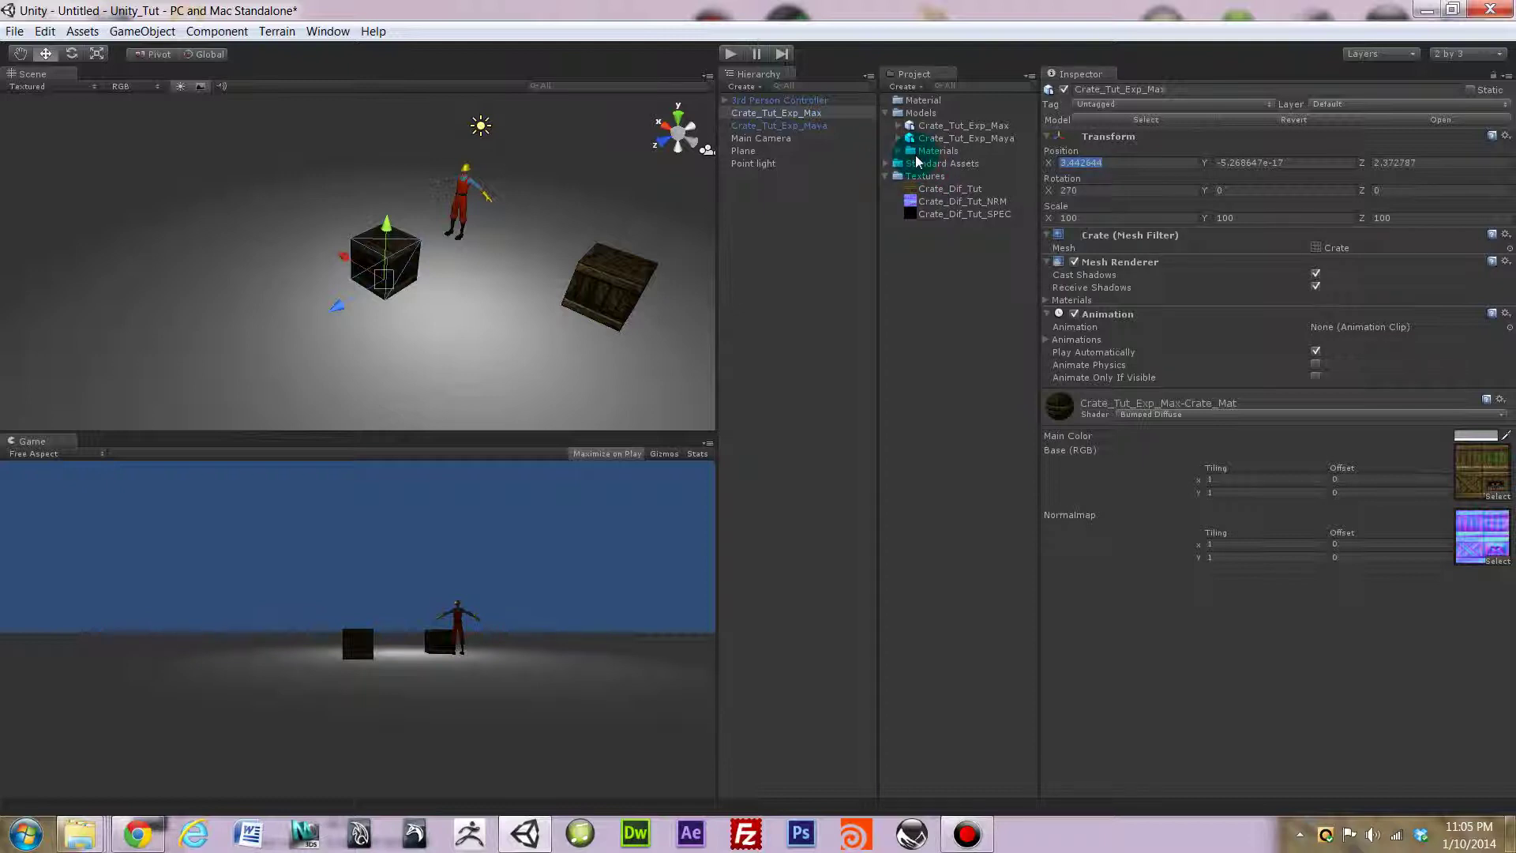
type("0")
left_click(1256, 163)
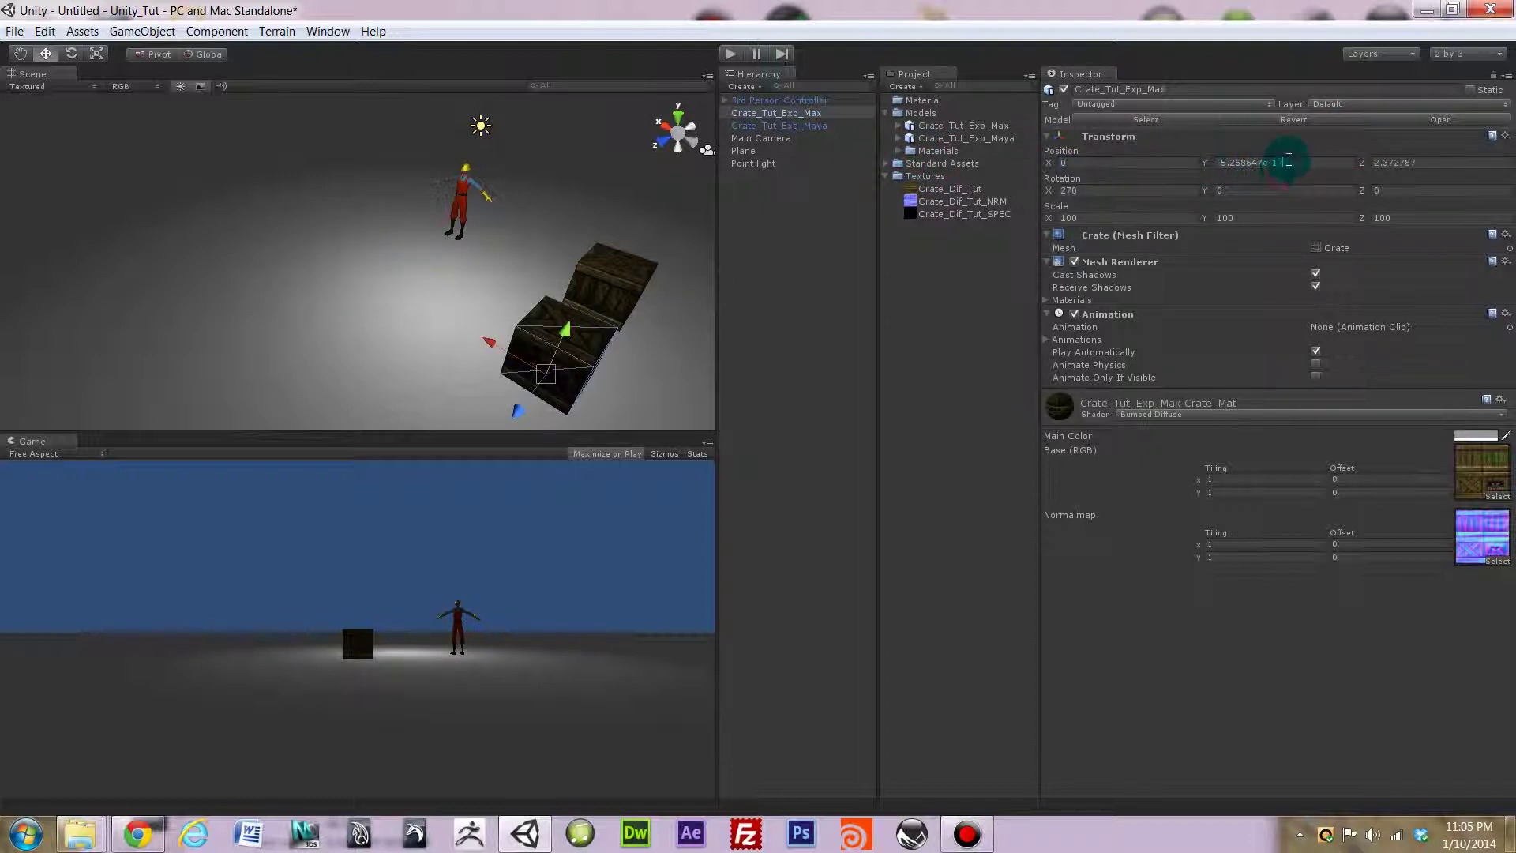
left_click(1244, 162)
key("ctrl+a")
key("BackSpace")
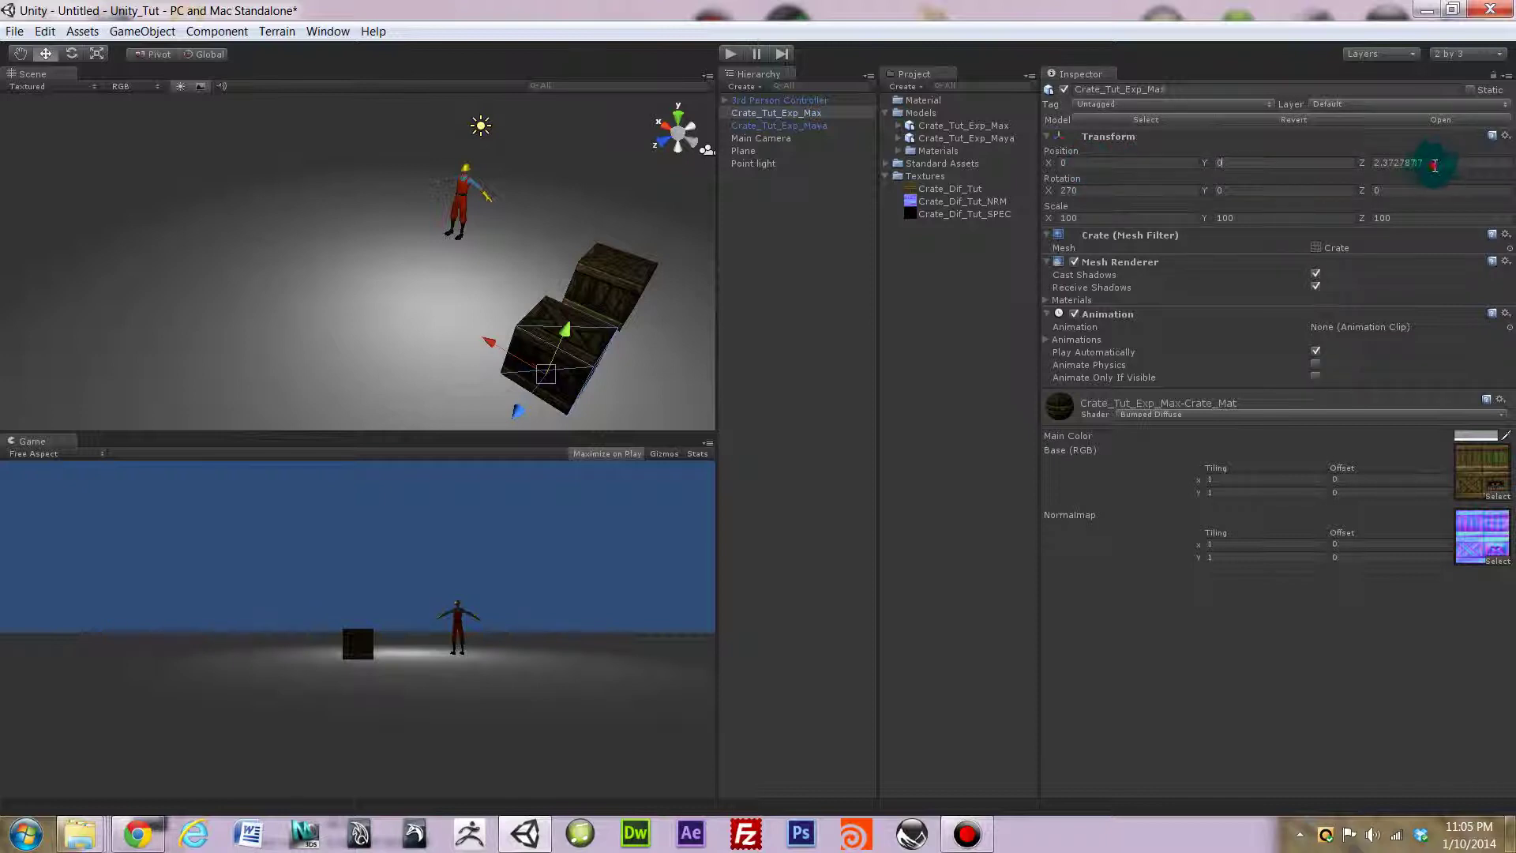
left_click(1428, 162)
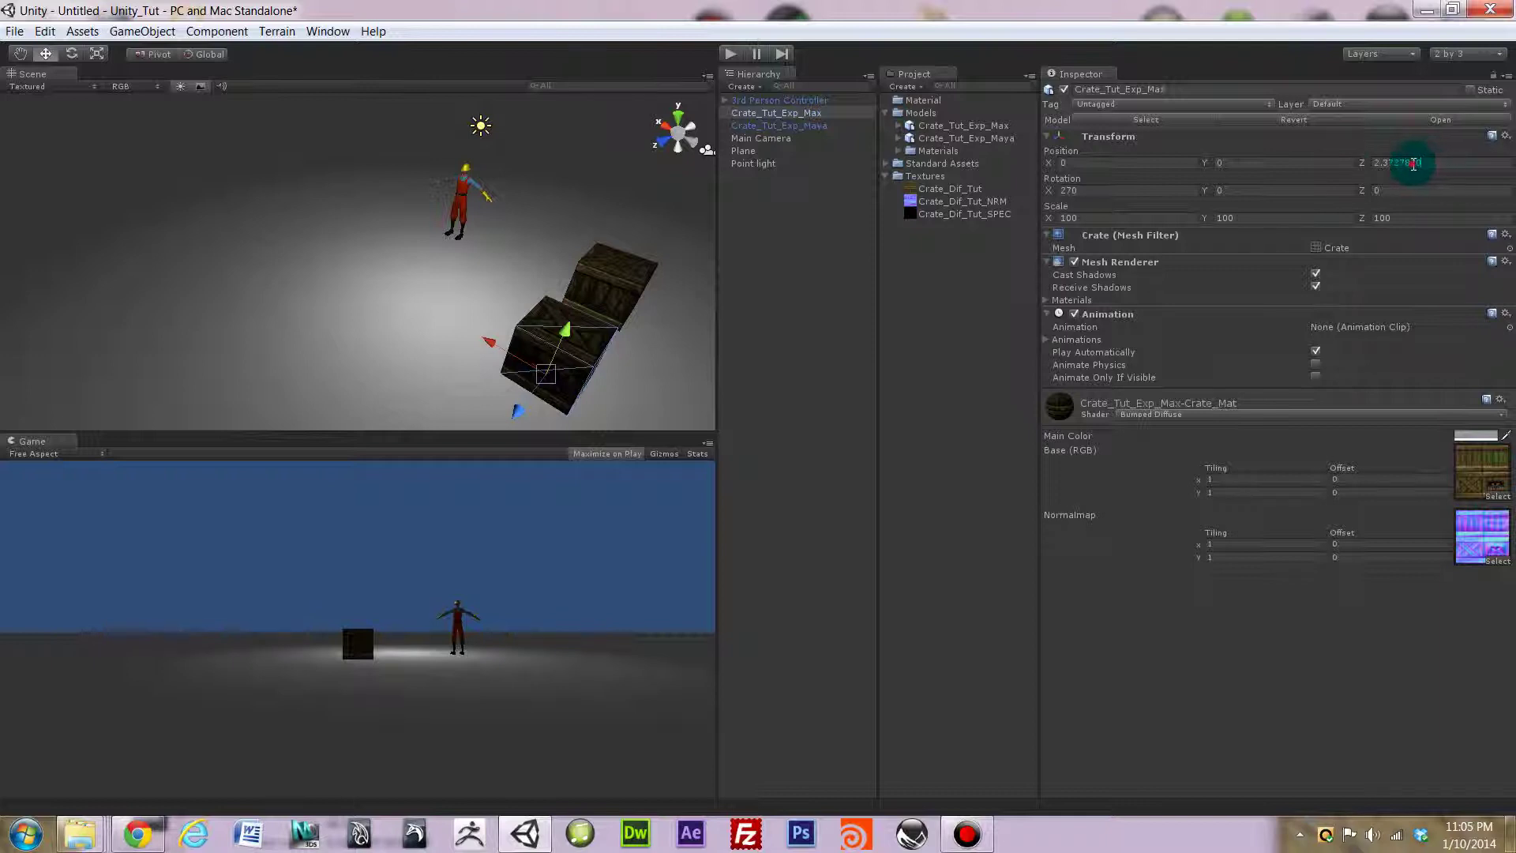
type("0")
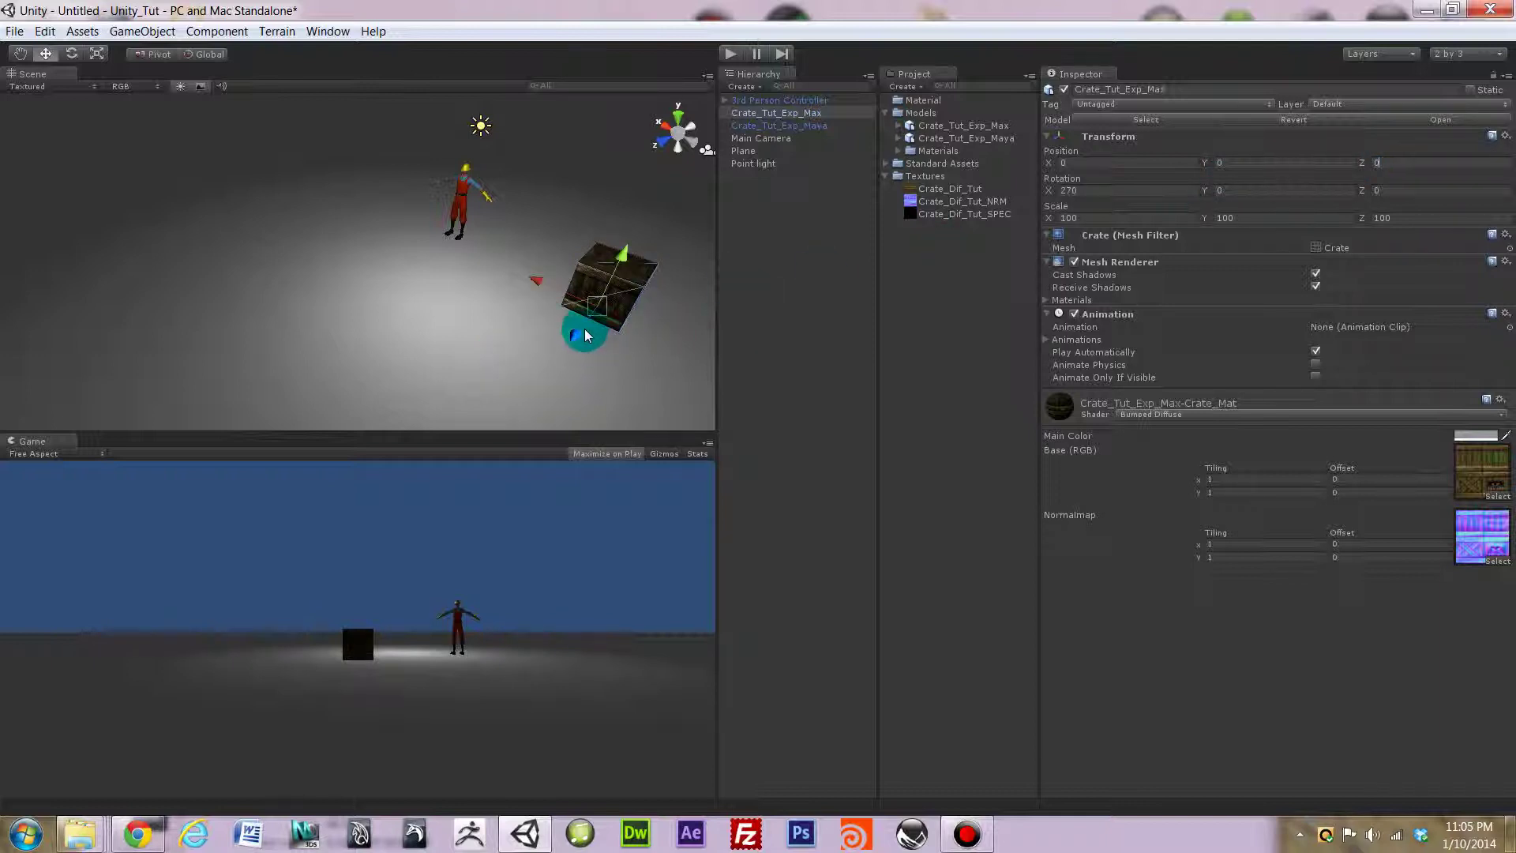
left_click_drag(577, 335, 551, 377)
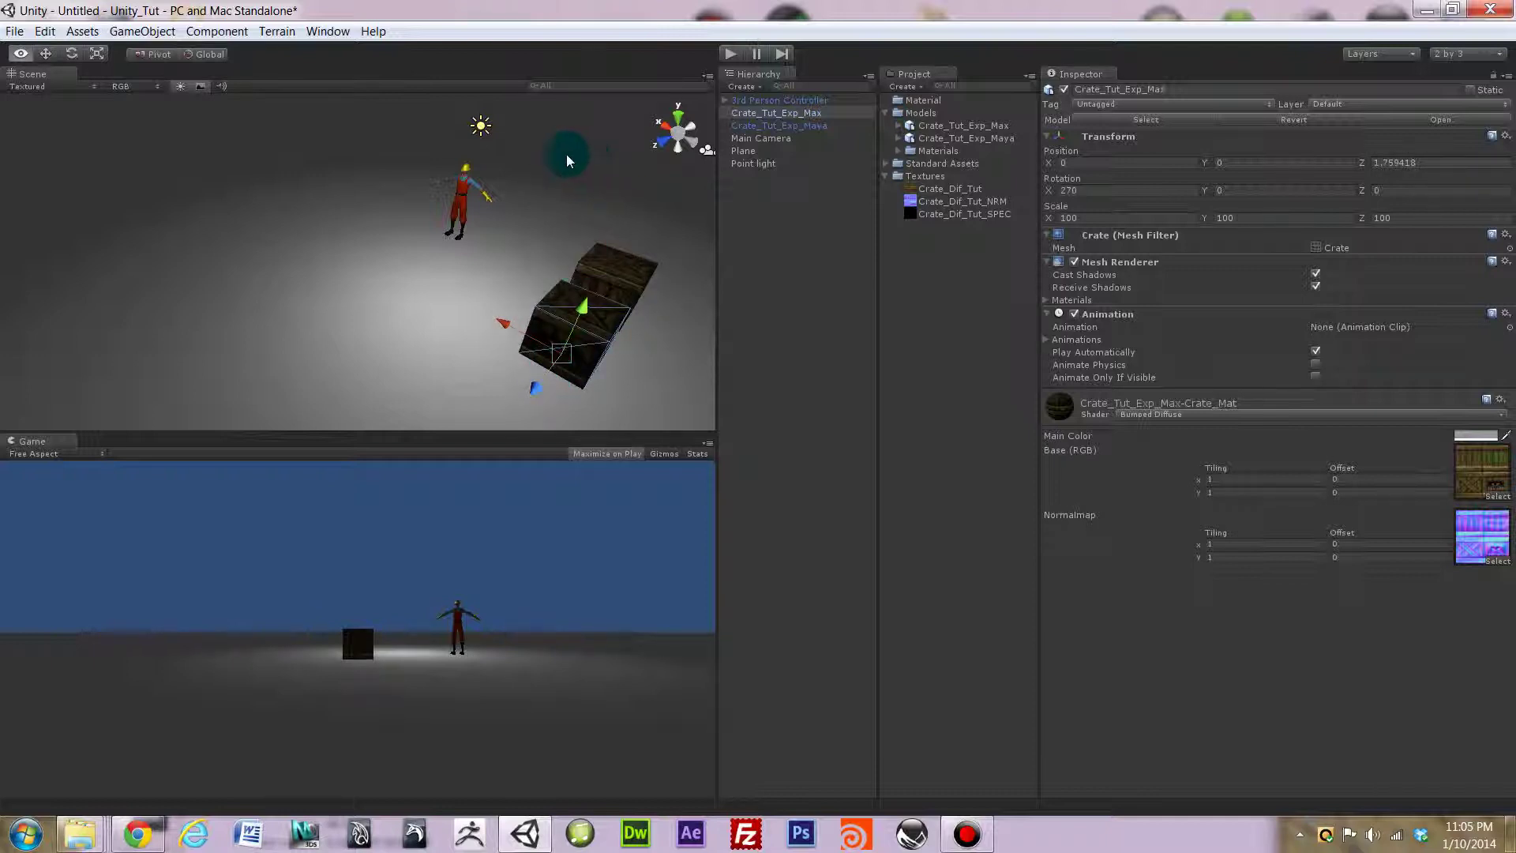
Rotate the Crate_Tut_Exp_Max crate around its vertical axis to a Y rotation of about -297 degrees.
middle_click_drag(567, 289, 533, 236)
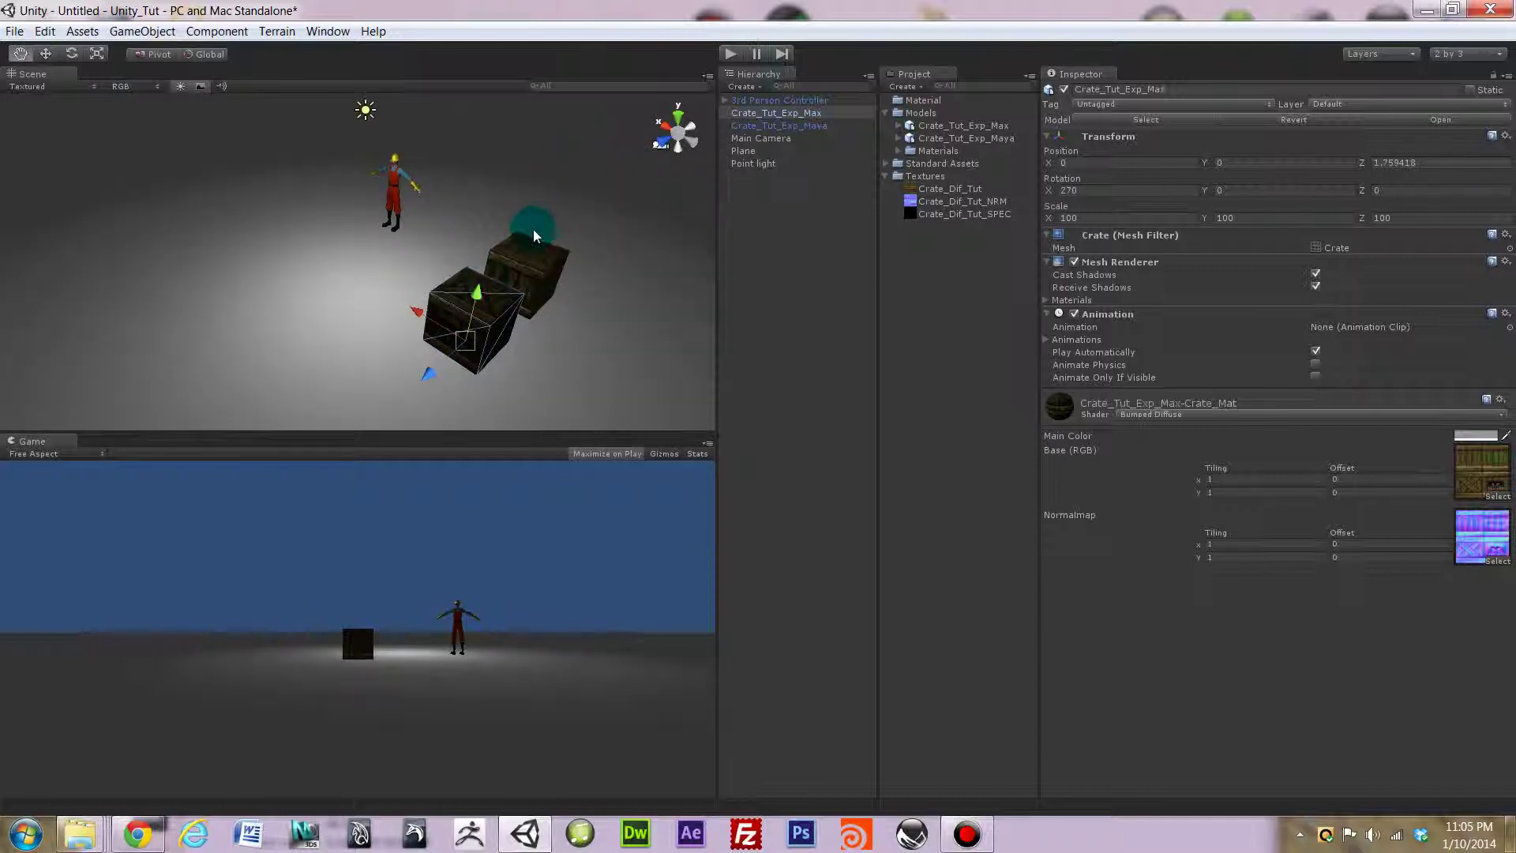
left_click_drag(534, 236, 440, 219, "alt")
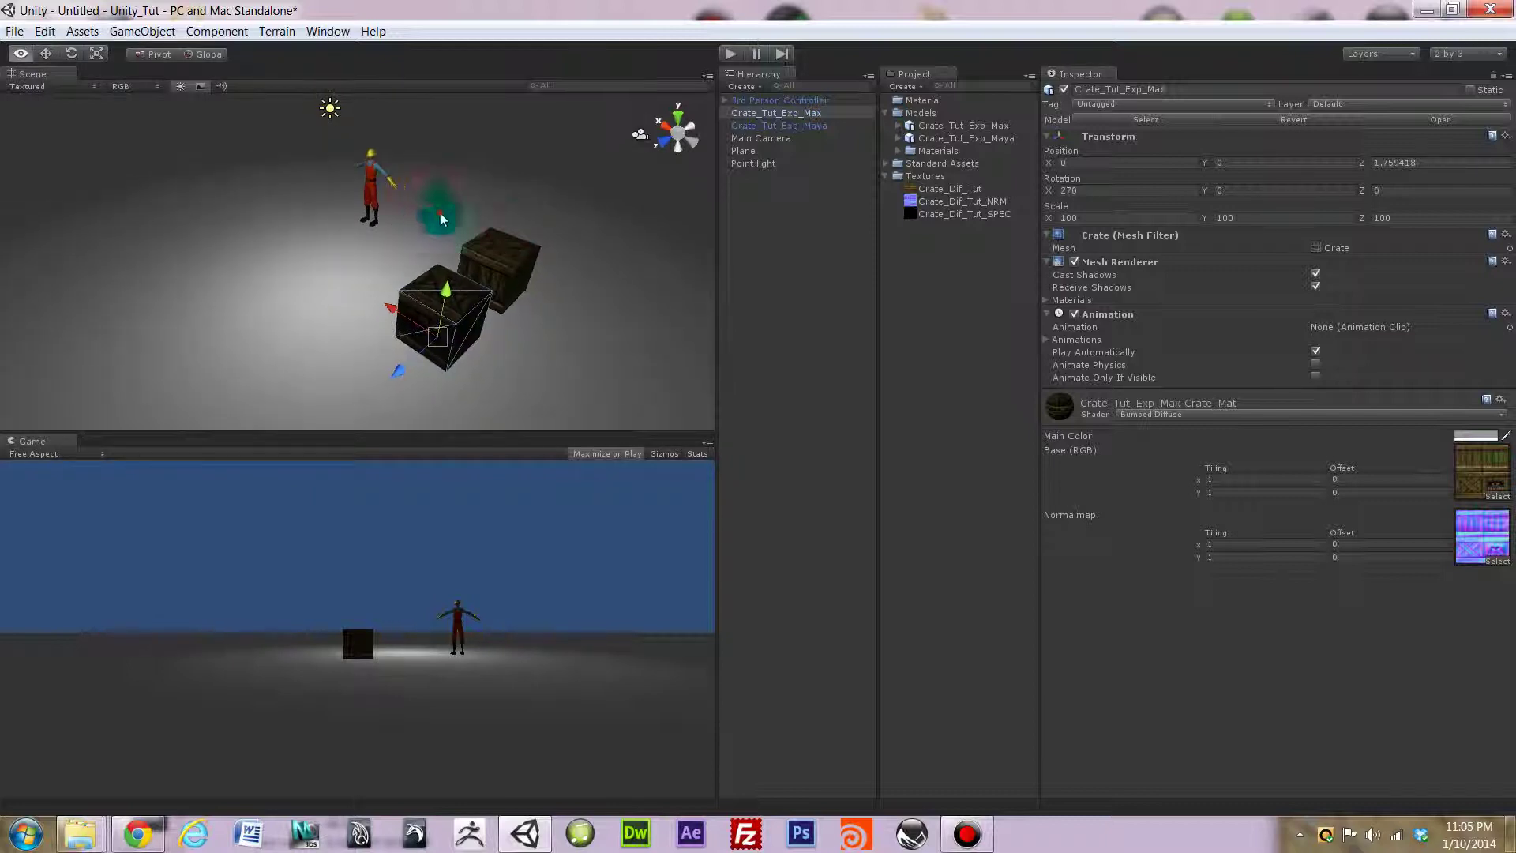
left_click_drag(572, 223, 525, 236, "alt")
scroll(533, 265, "up", 3)
left_click_drag(450, 292, 604, 229, "alt")
key("e")
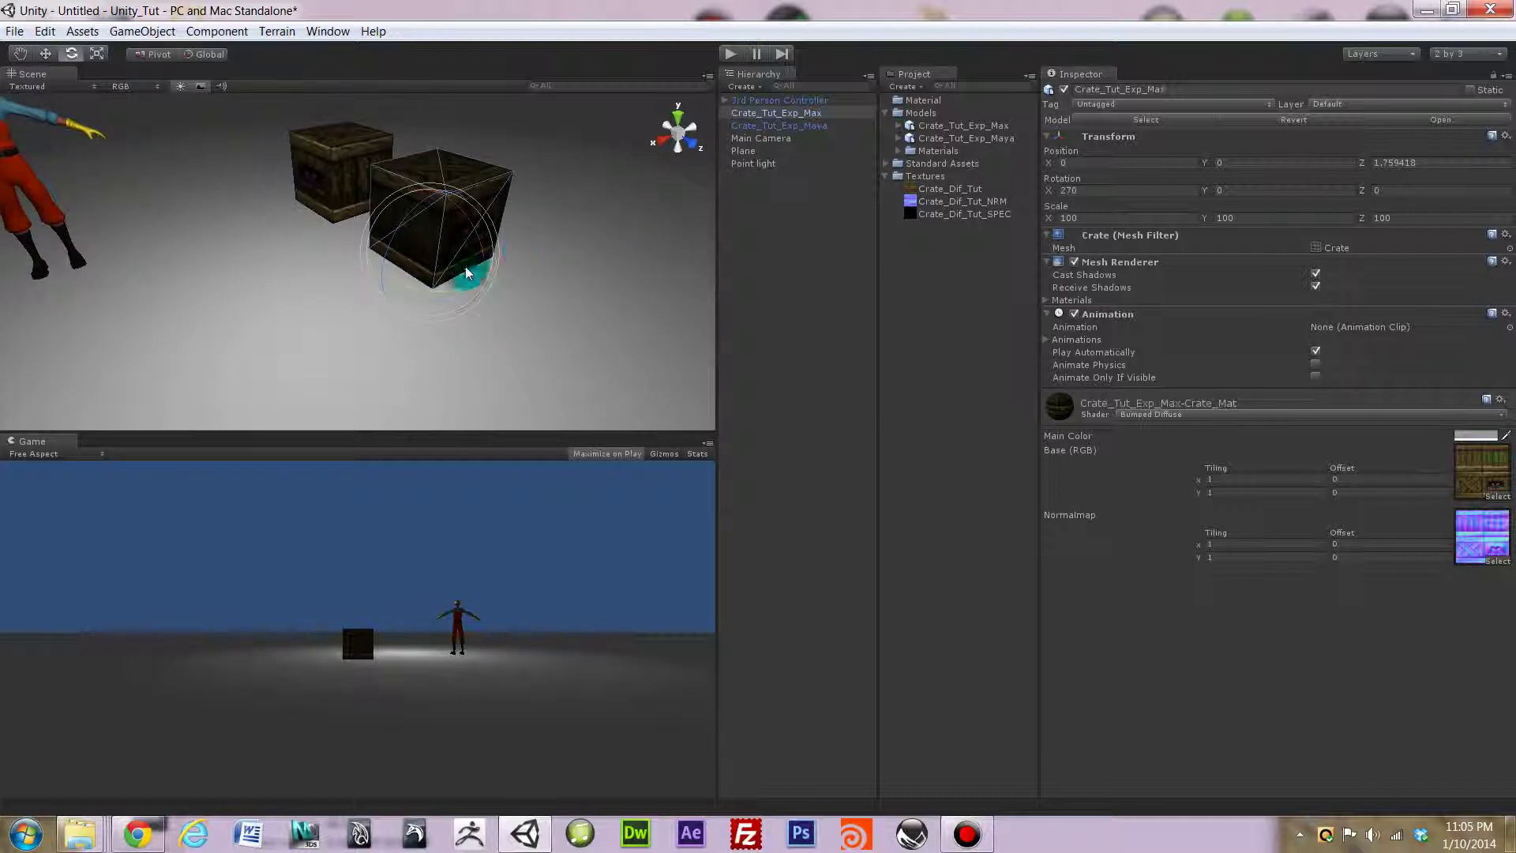
left_click_drag(452, 295, 111, 253)
left_click_drag(443, 286, 379, 281)
left_click_drag(544, 283, 330, 291)
Lower the point light toward the crates to a Y position of about 1.43.
left_click_drag(299, 227, 542, 246, "alt")
scroll(545, 234, "down", 5)
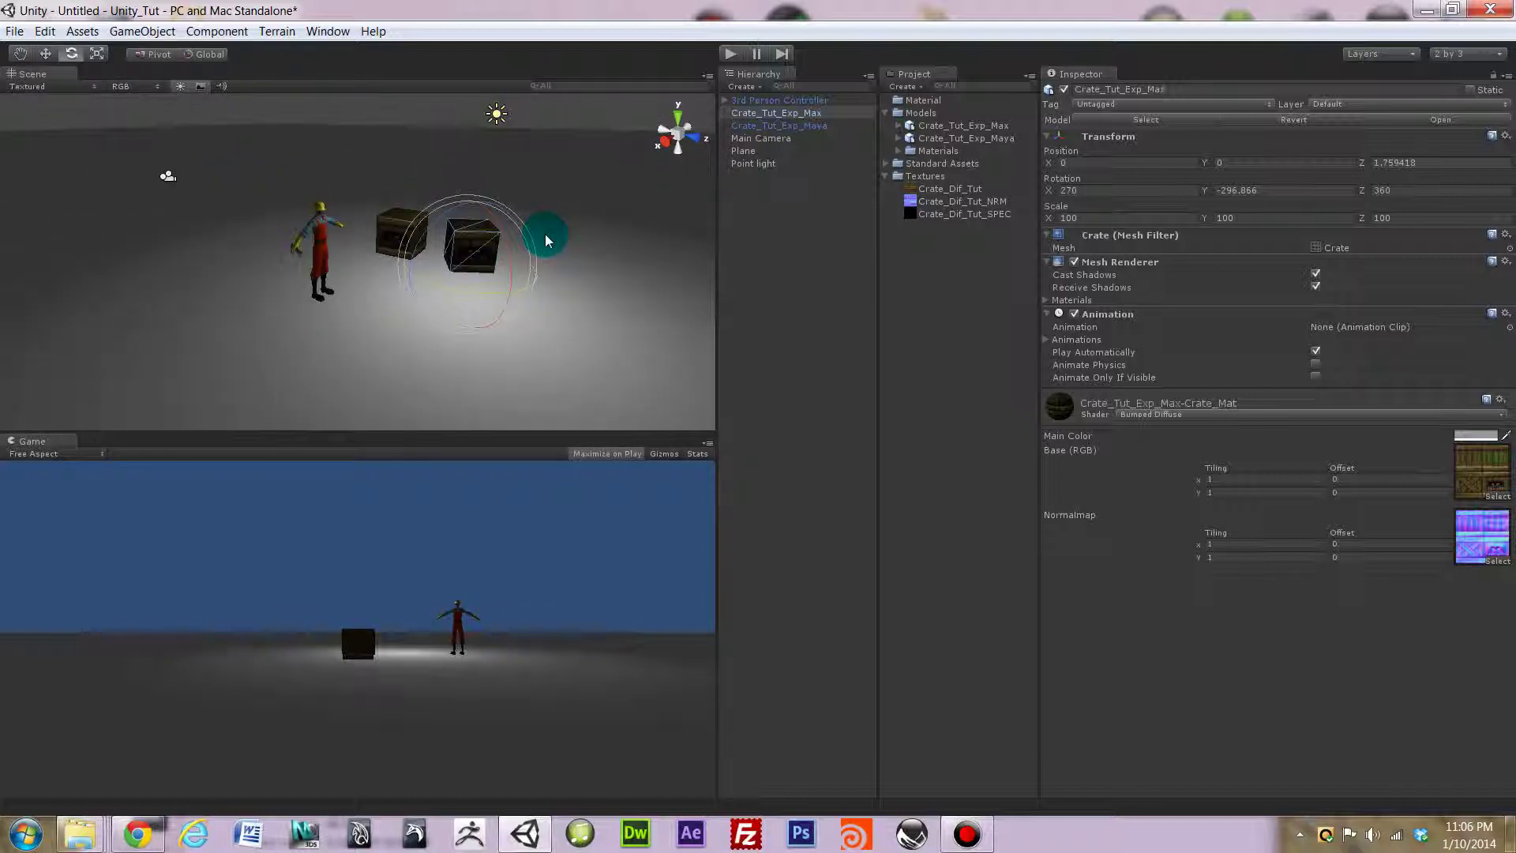
left_click(493, 129)
left_click(483, 131)
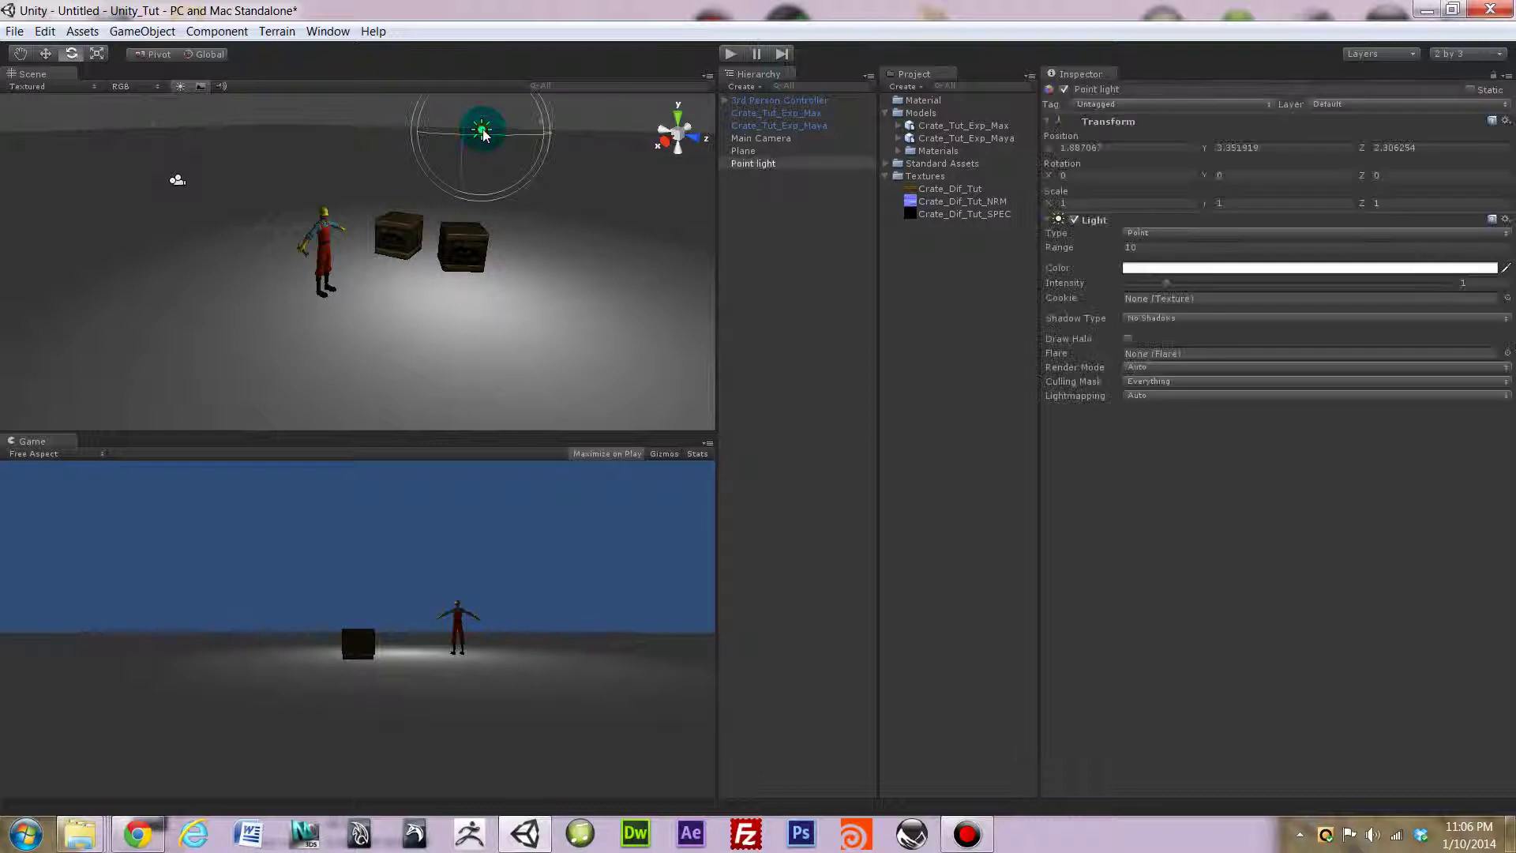
key("w")
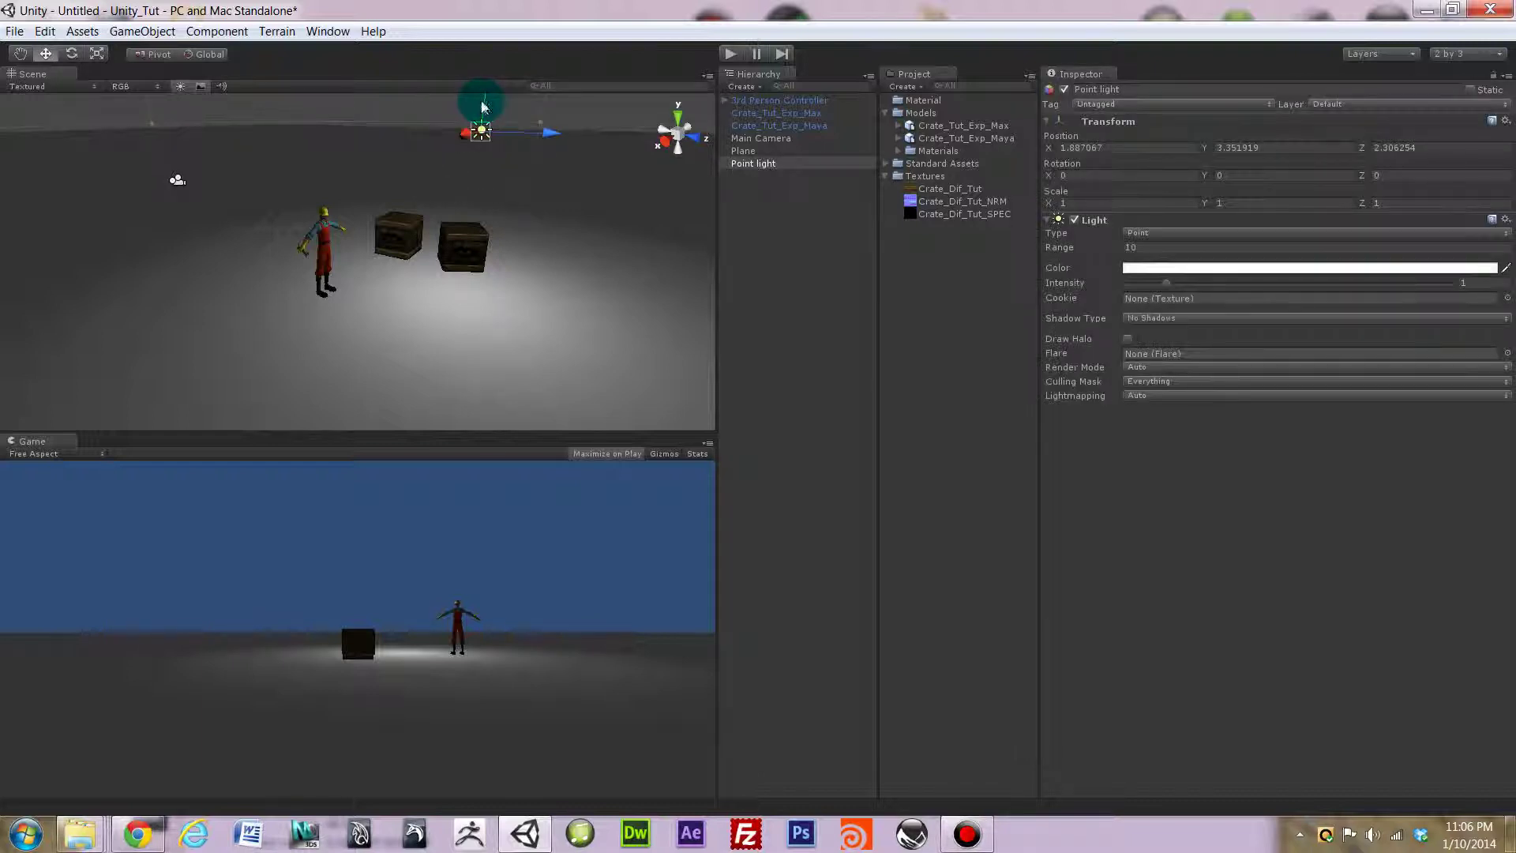
left_click(486, 155)
left_click(483, 130)
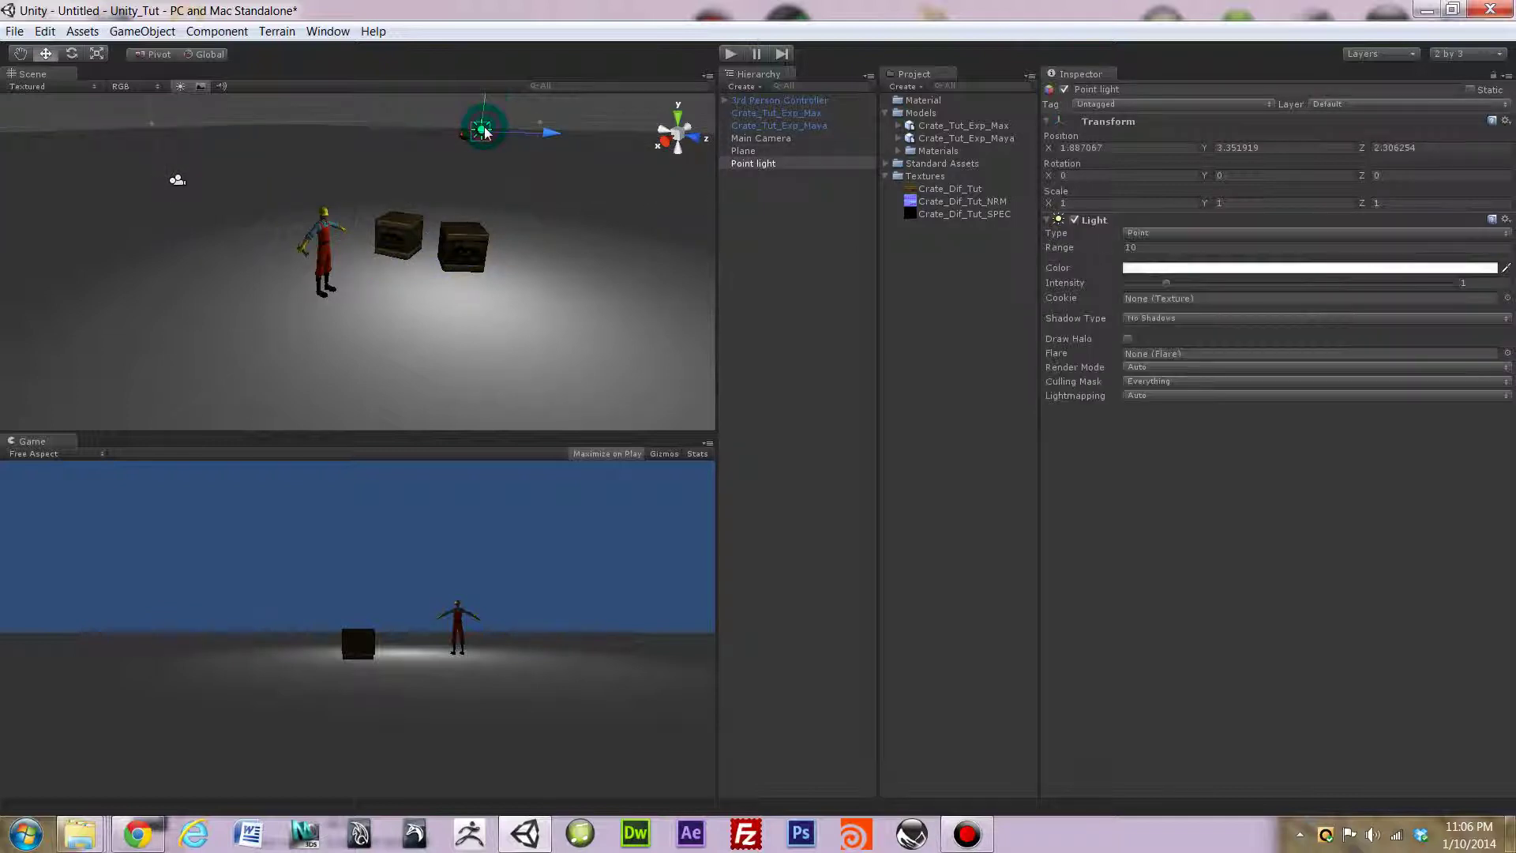
left_click_drag(484, 108, 482, 251)
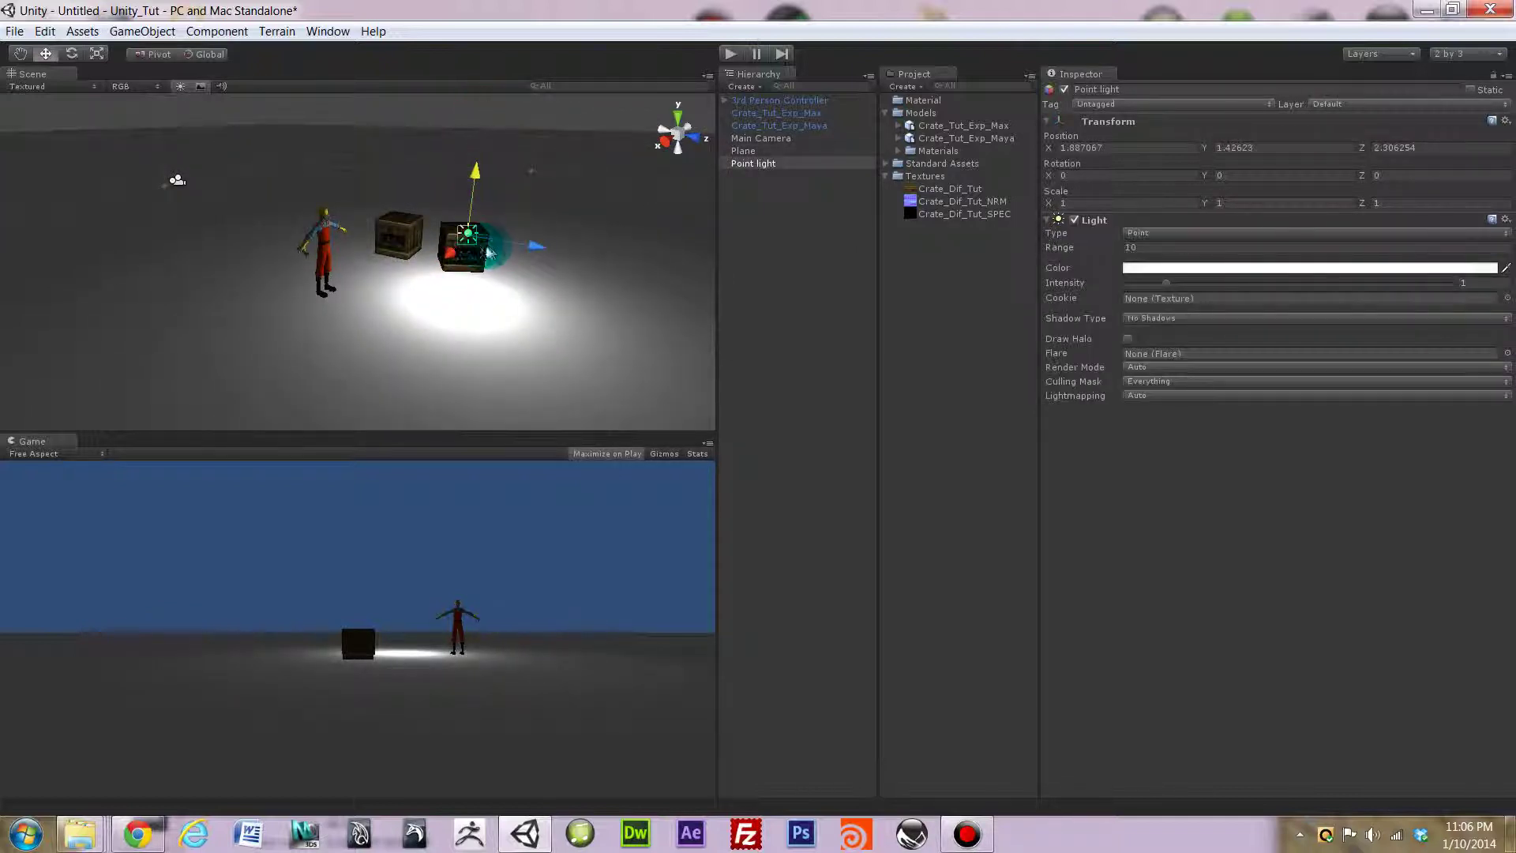
Move the point light between the two crates to about Z 1.37 and raise it to about Y 1.59.
scroll(487, 251, "up", 5)
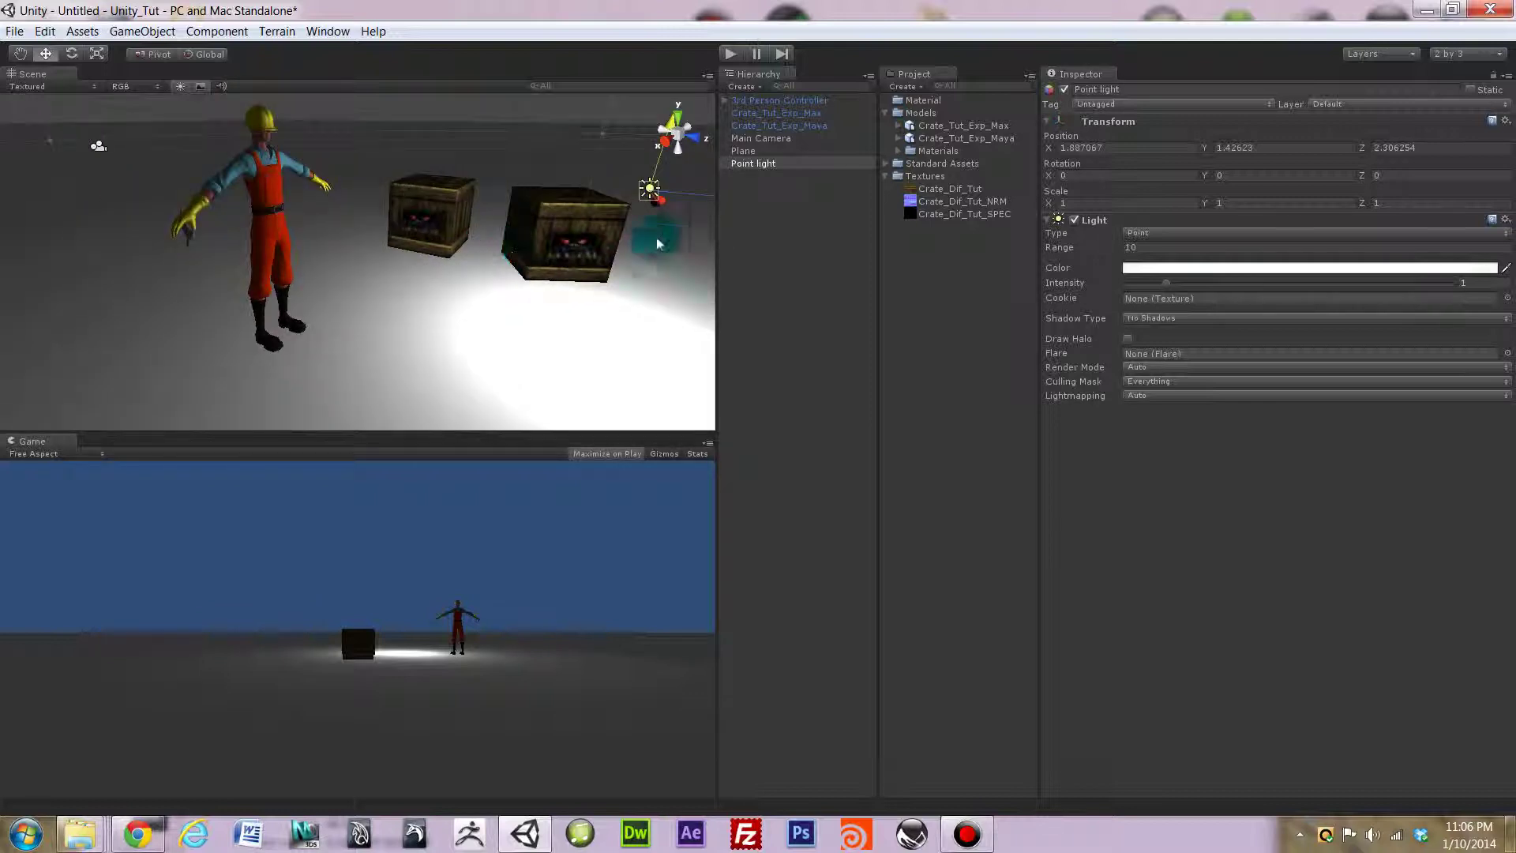
left_click_drag(657, 244, 462, 199, "alt")
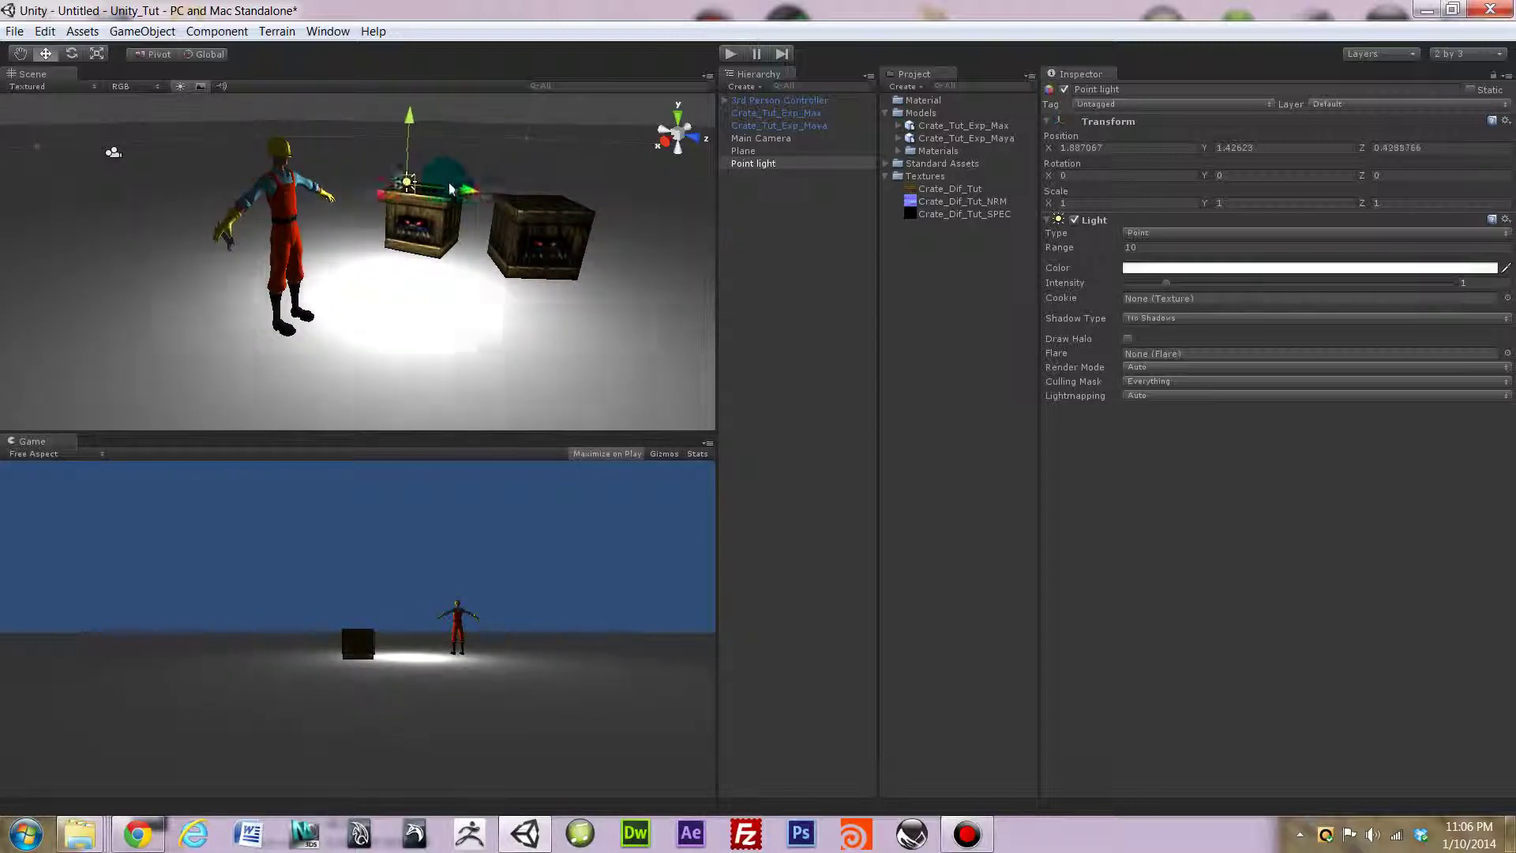
mouse_move(559, 233)
left_mouse_down()
mouse_move(624, 237)
mouse_move(552, 220)
left_mouse_up()
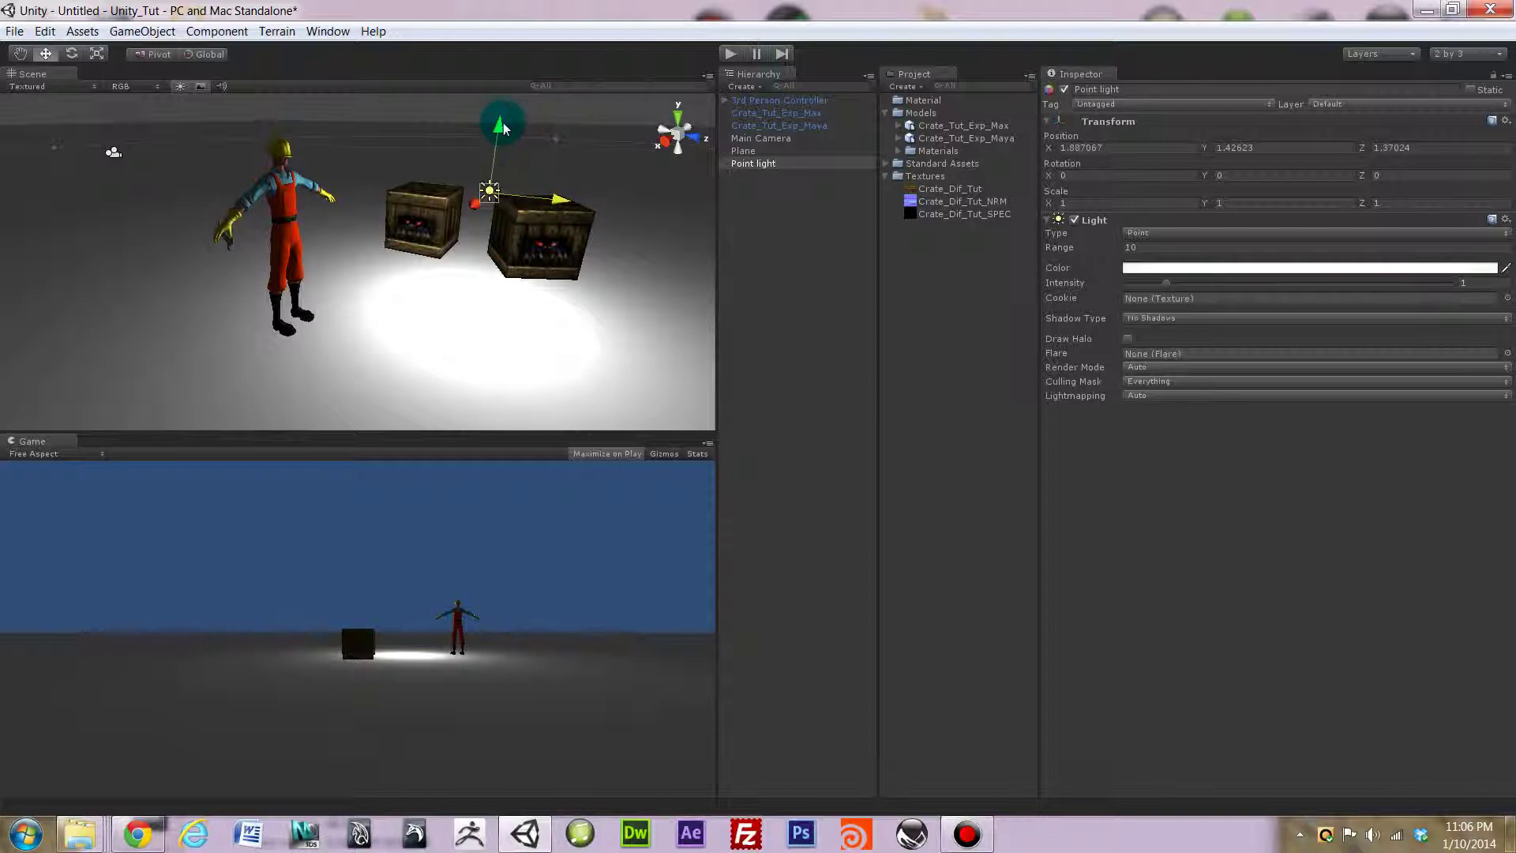
left_click_drag(506, 109, 506, 113)
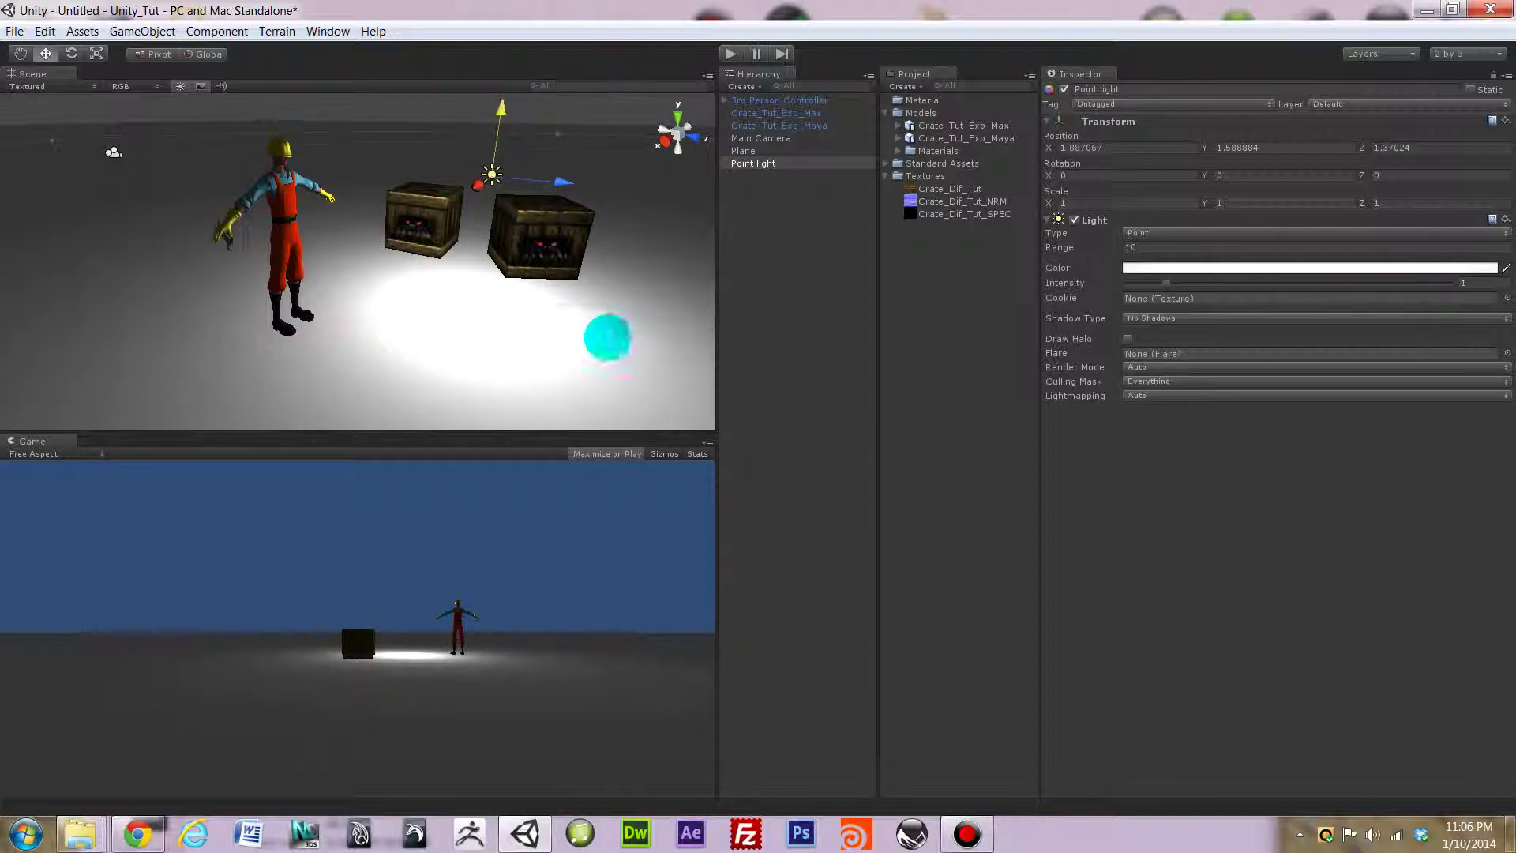
Play-test the scene by walking, running and jumping the character around and into both crates, and end the test.
left_click(733, 55)
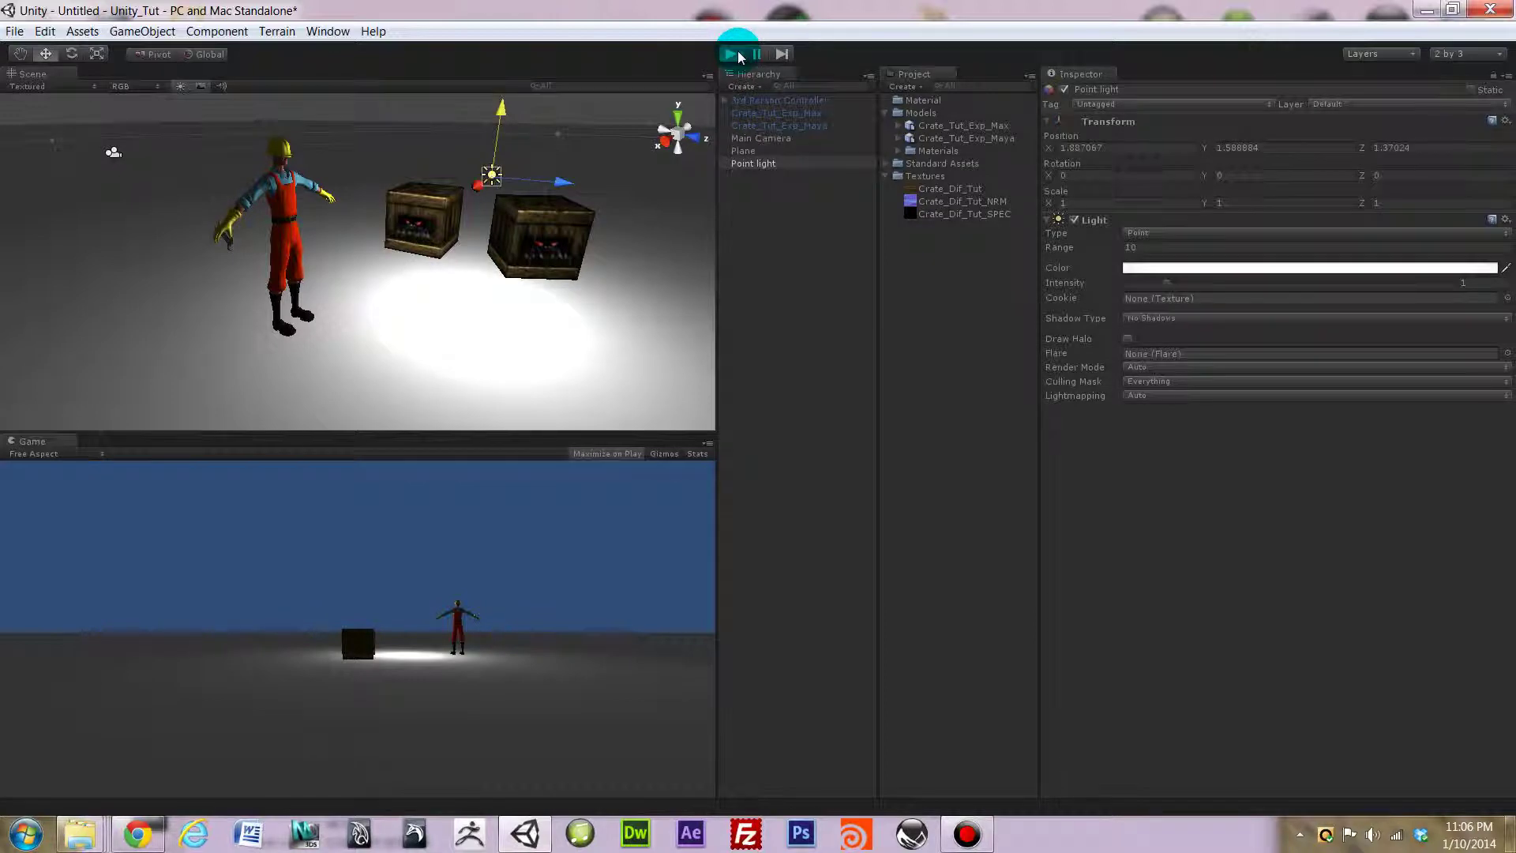
key("a")
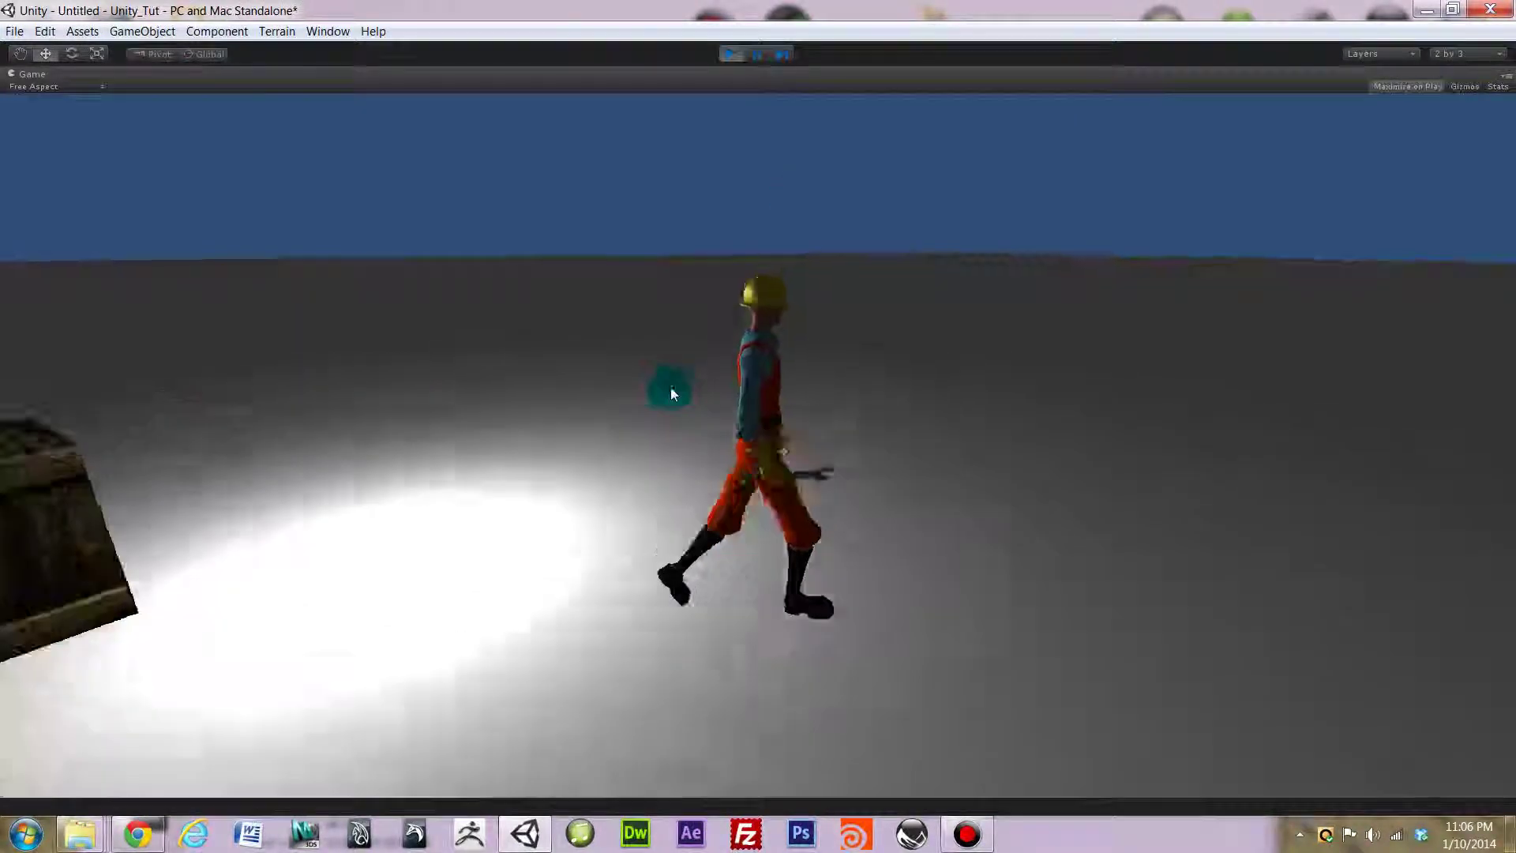
key("shift+w")
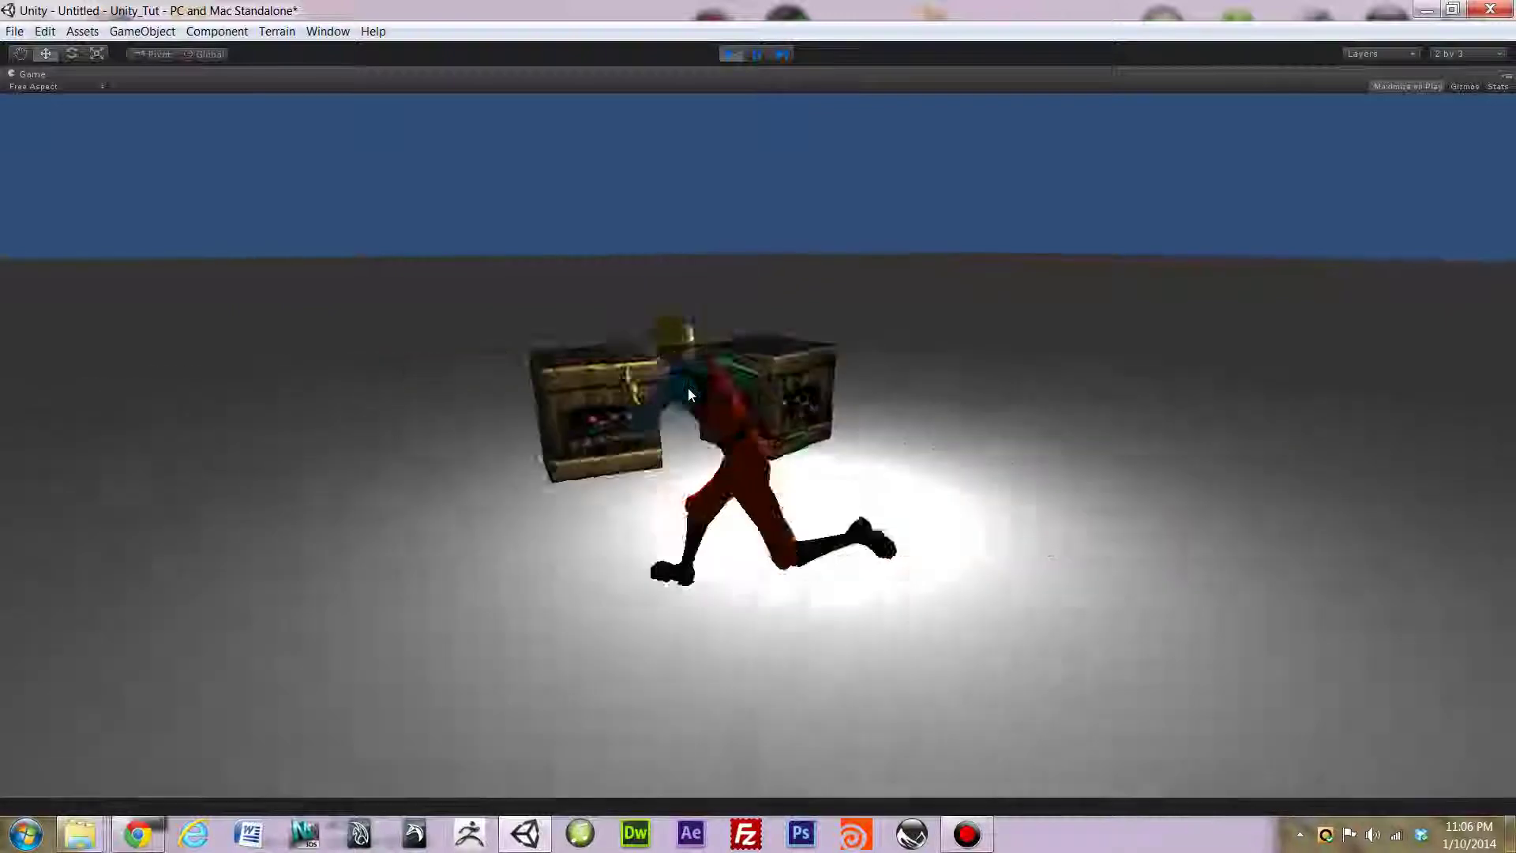
key("s")
key("d")
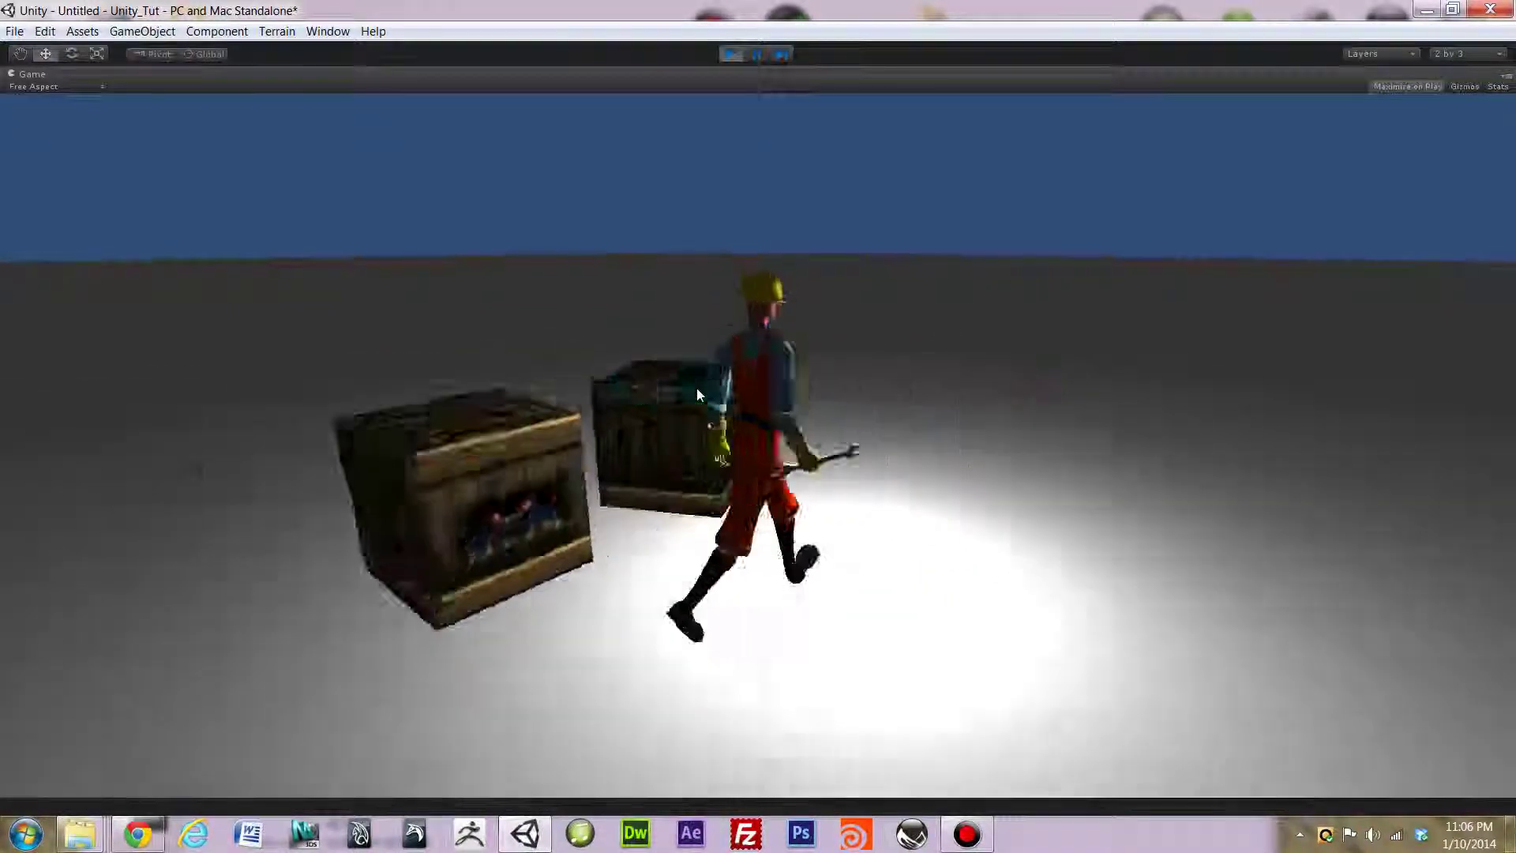
key("w")
key("a")
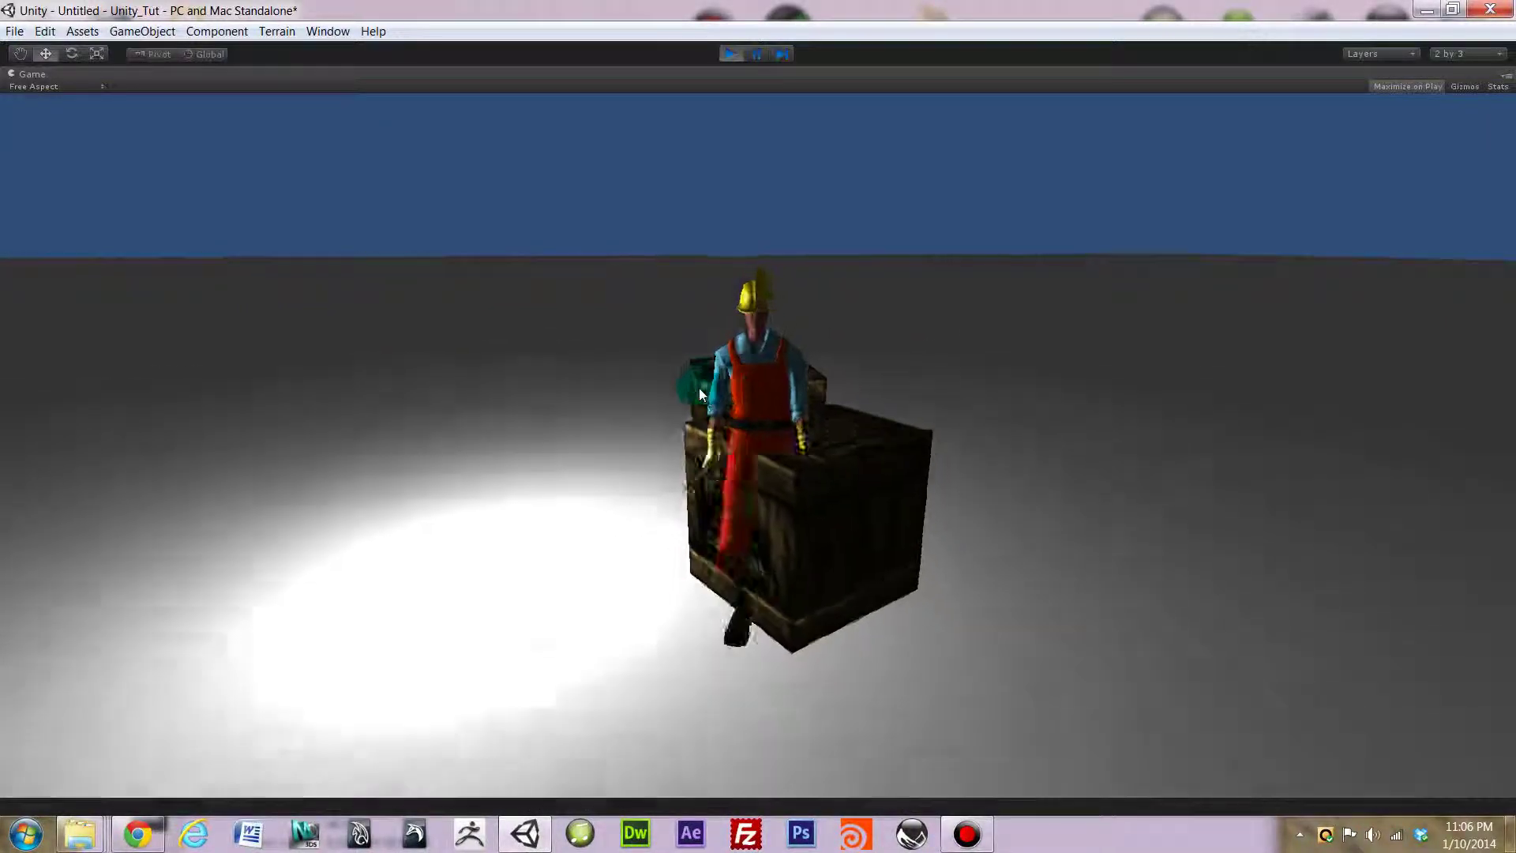
key("w")
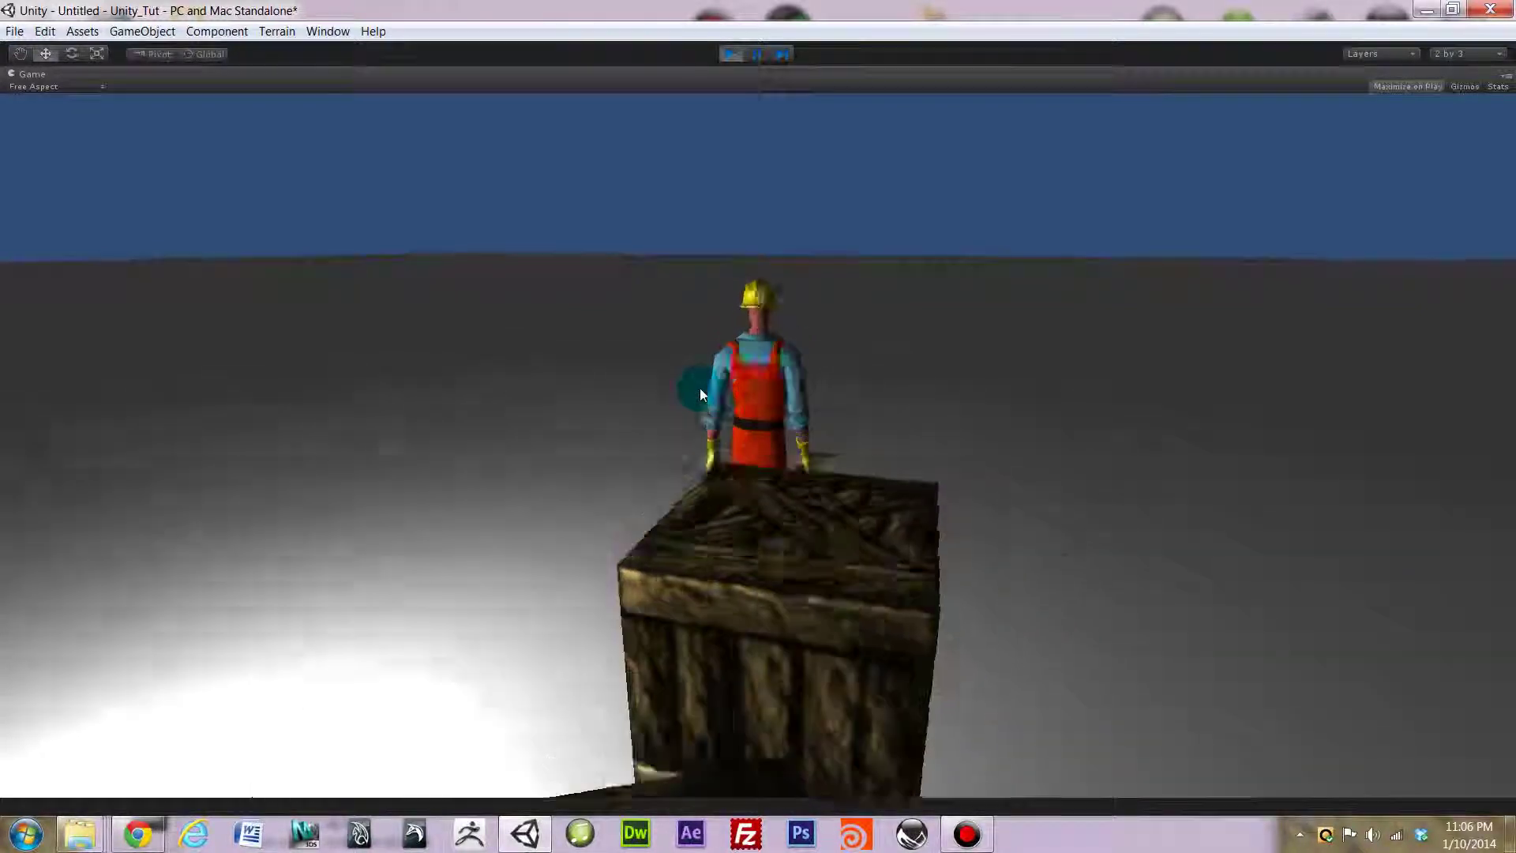
key("d")
key("s")
key("d")
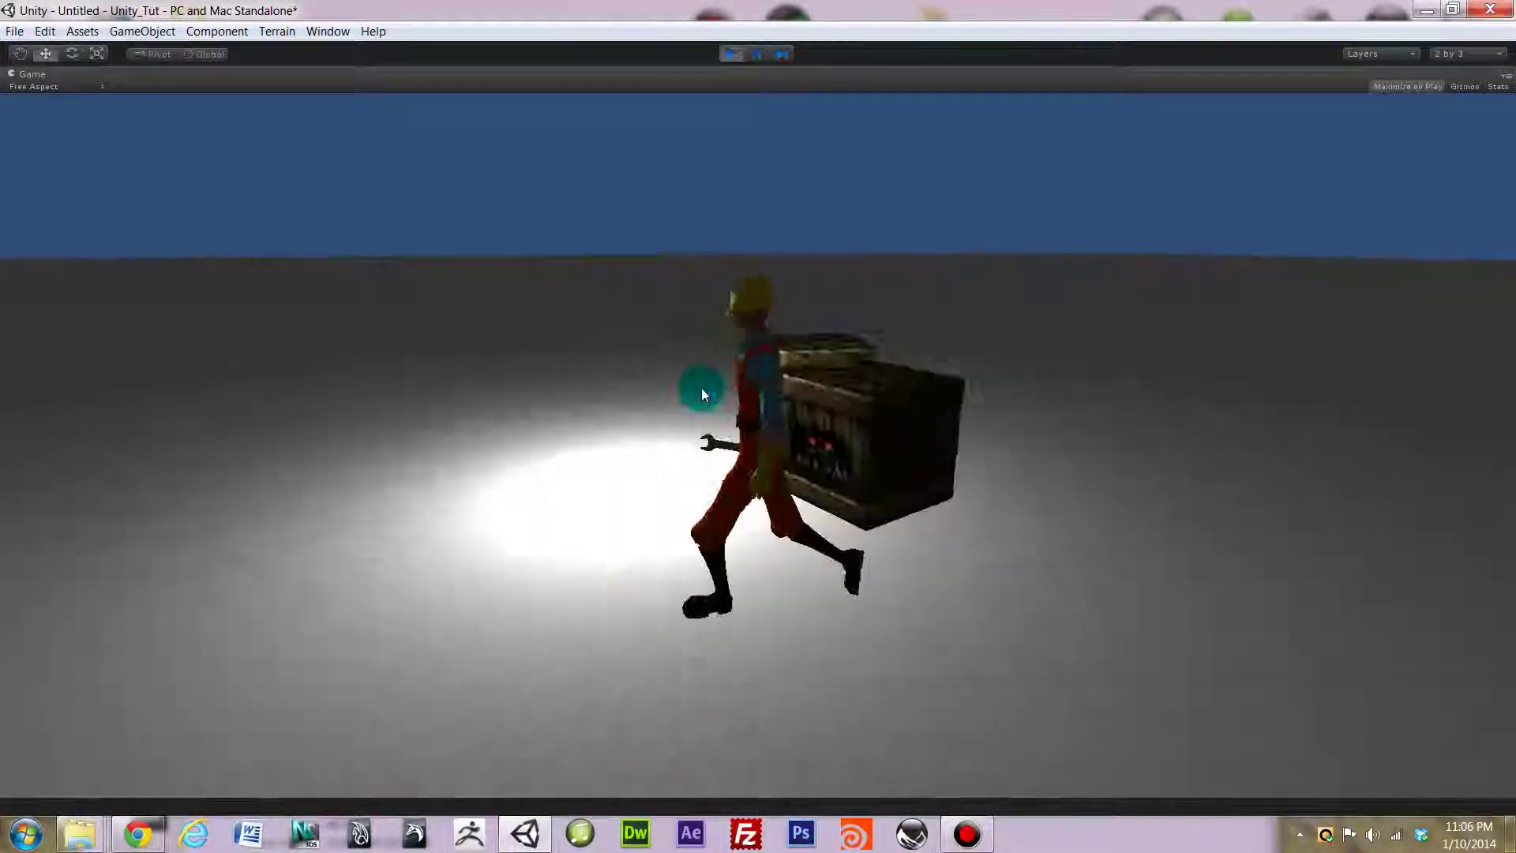
key("s")
key("space")
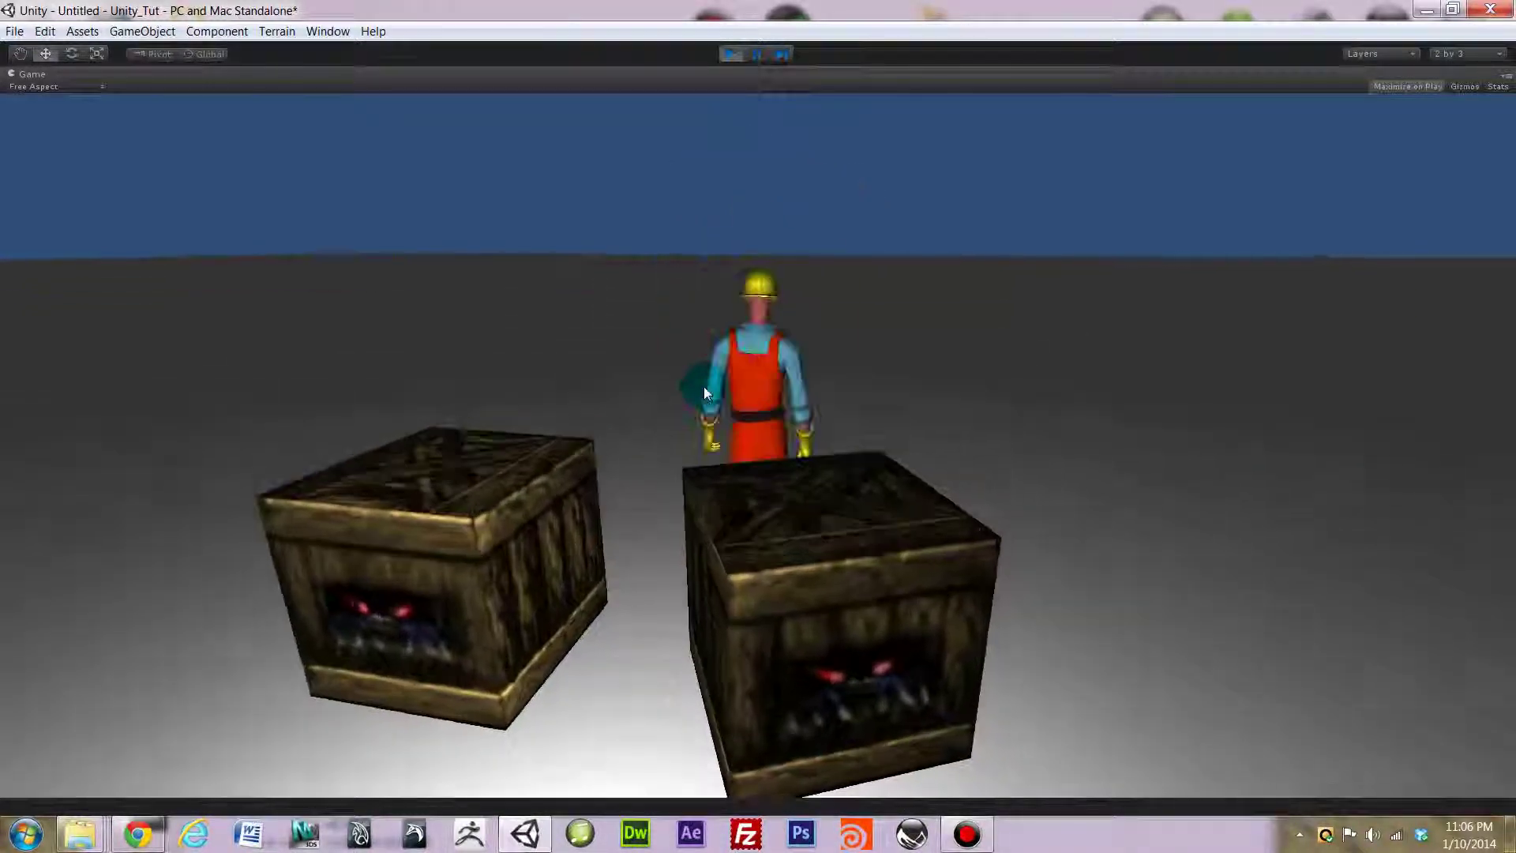
key("space")
key("s")
key("d")
key("a")
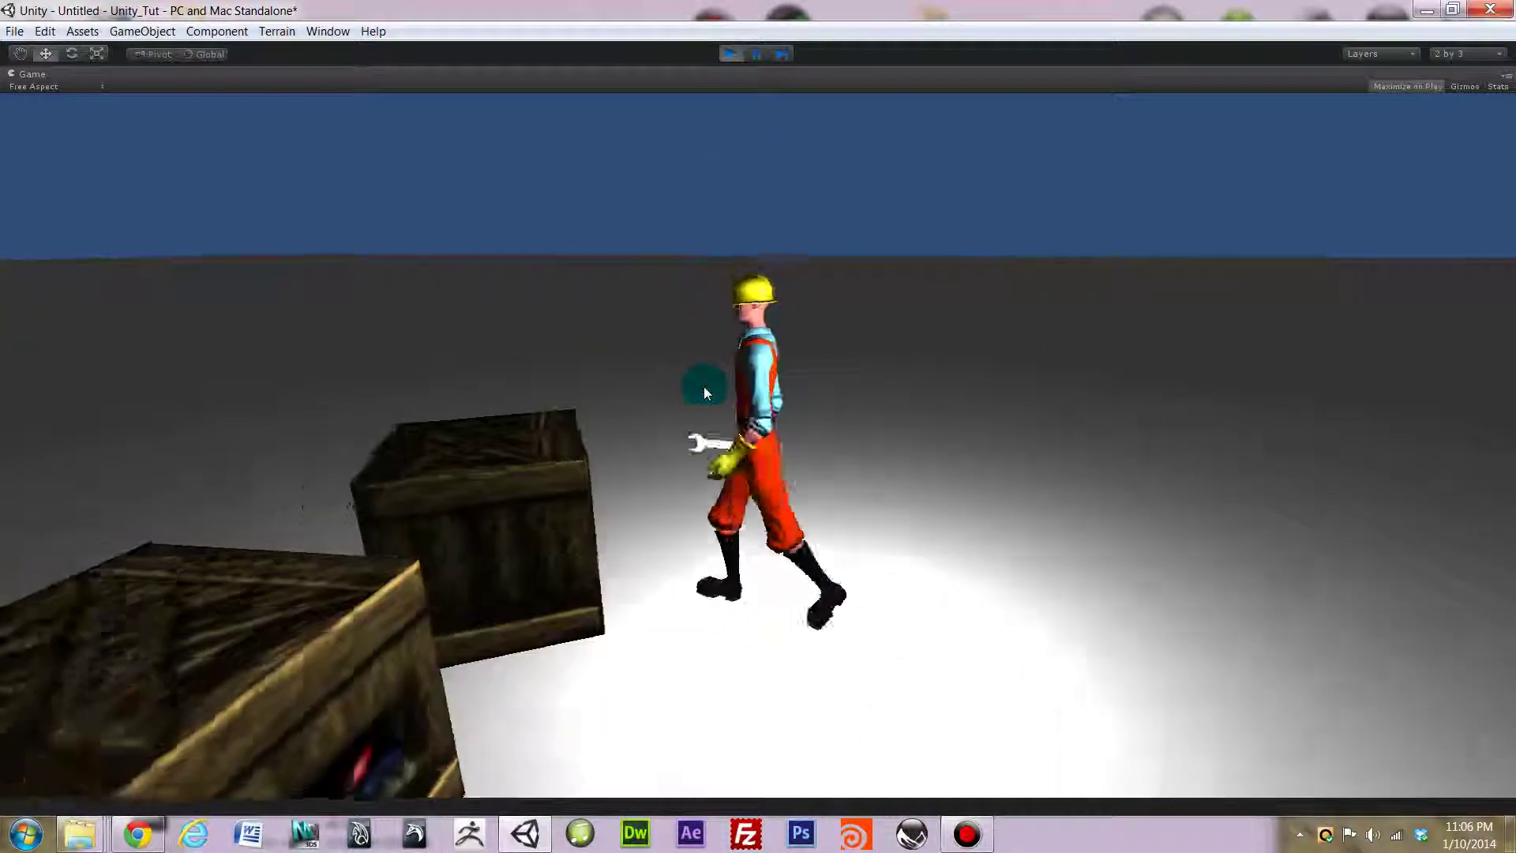
key("s")
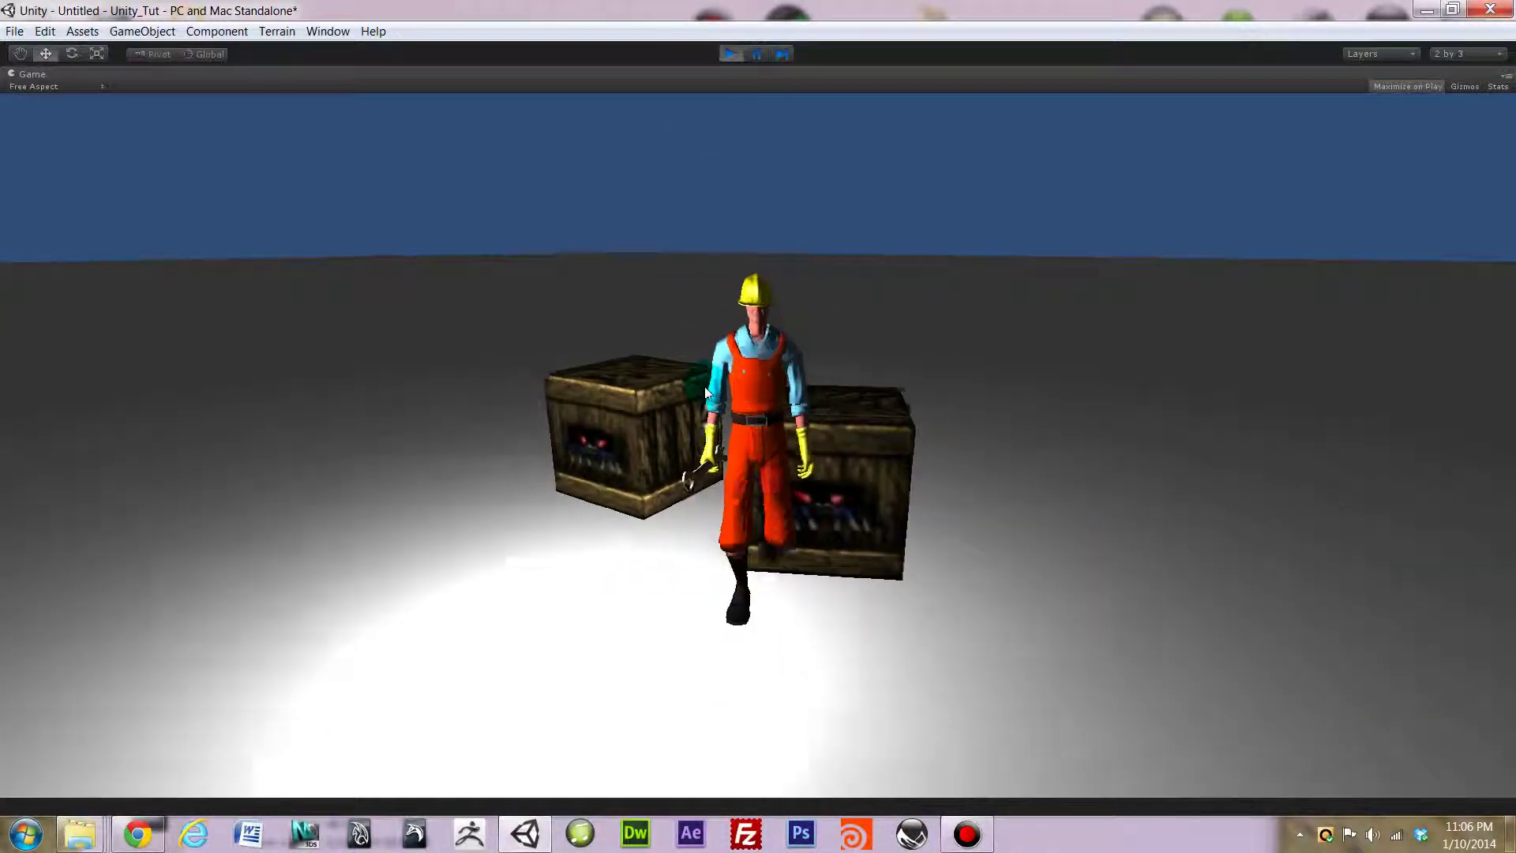
key("d")
key("a")
key("s")
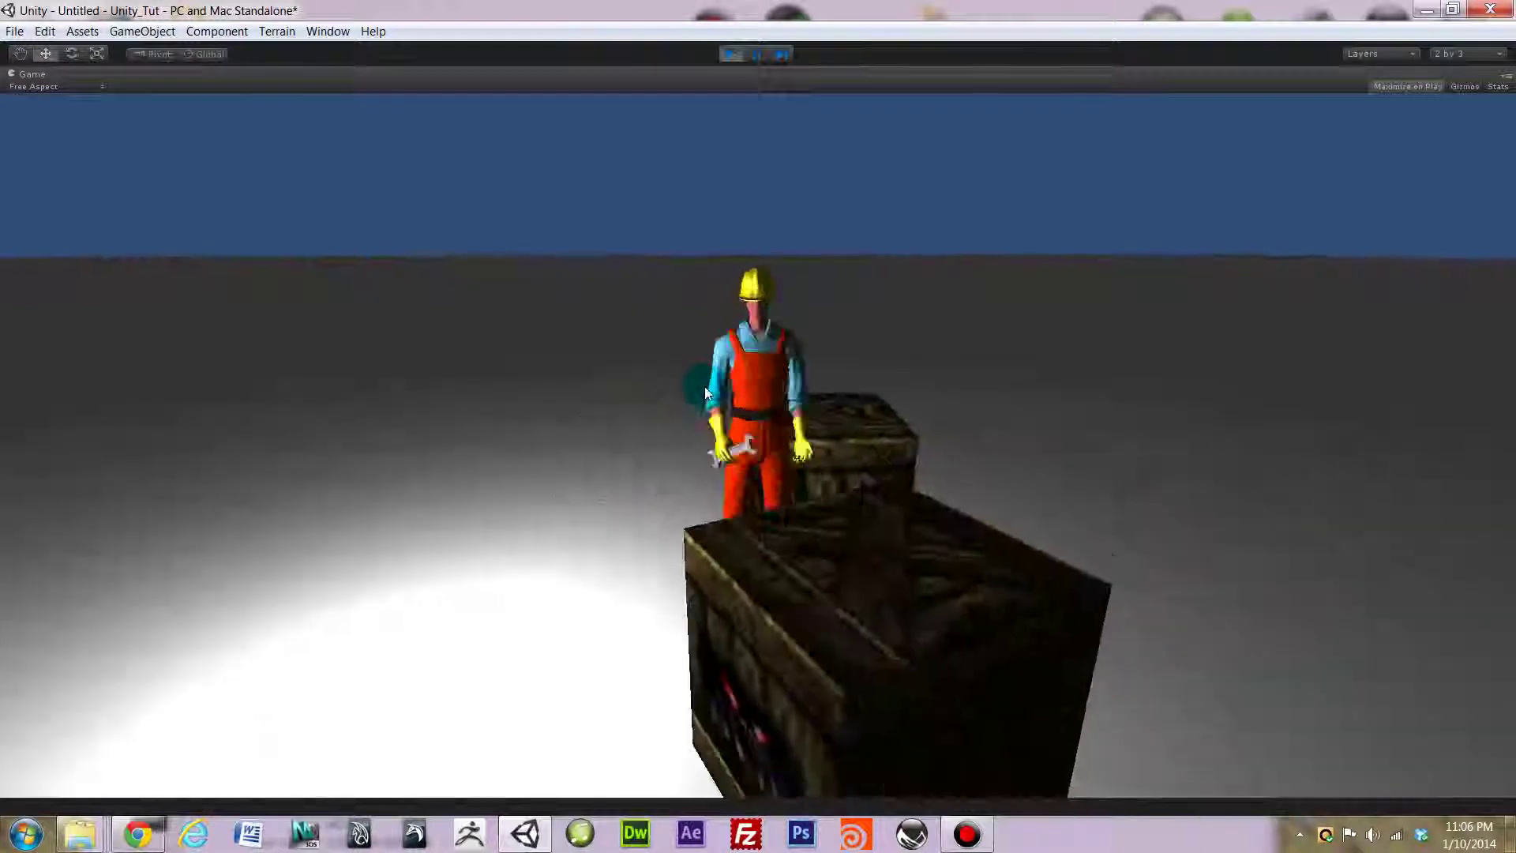
key("space")
key("s")
key("w")
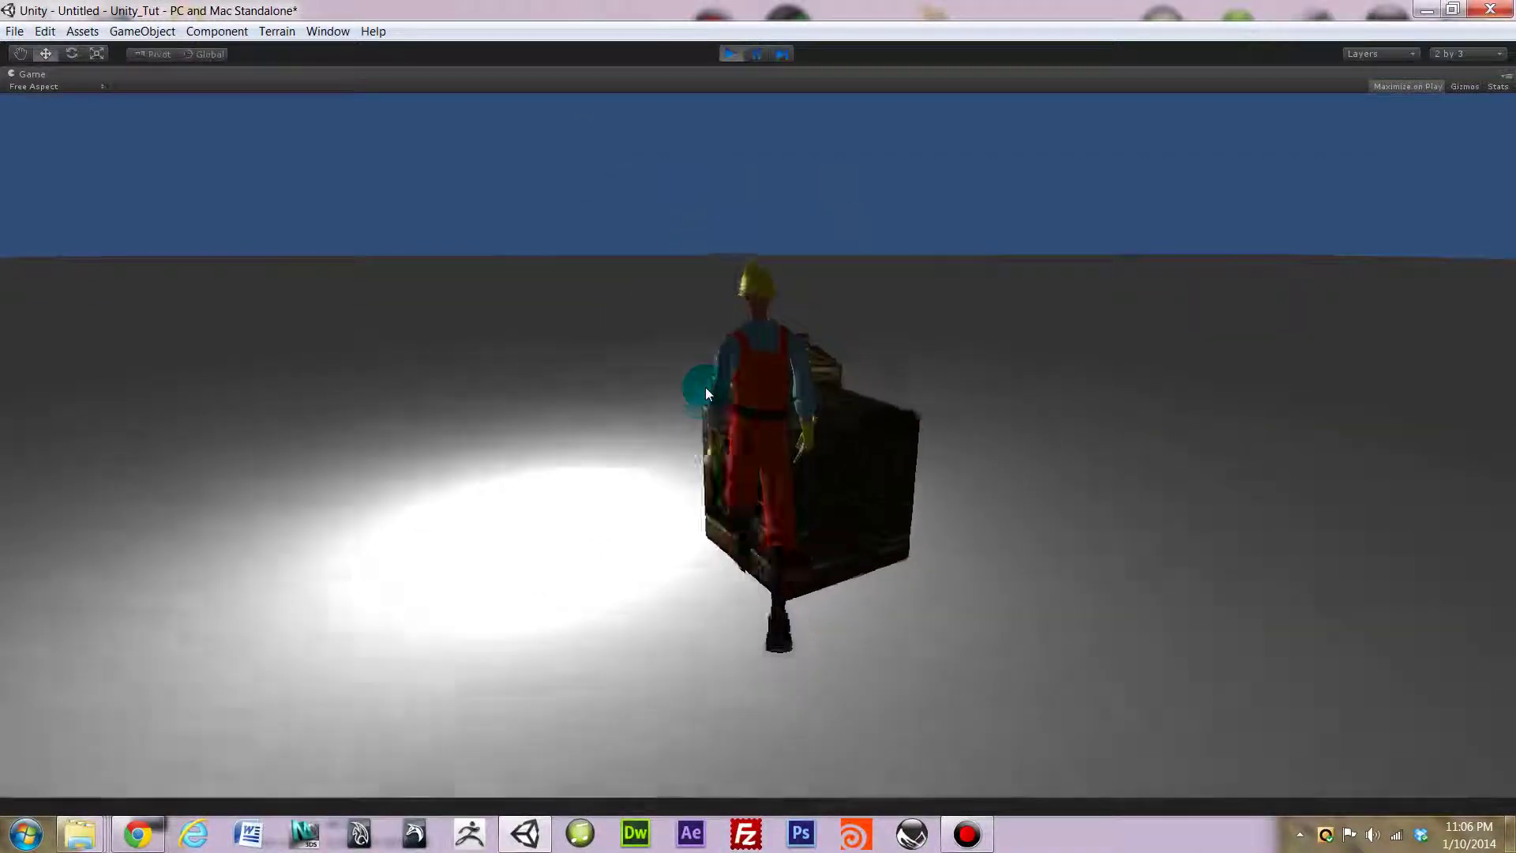
key("space")
key("d")
key("s")
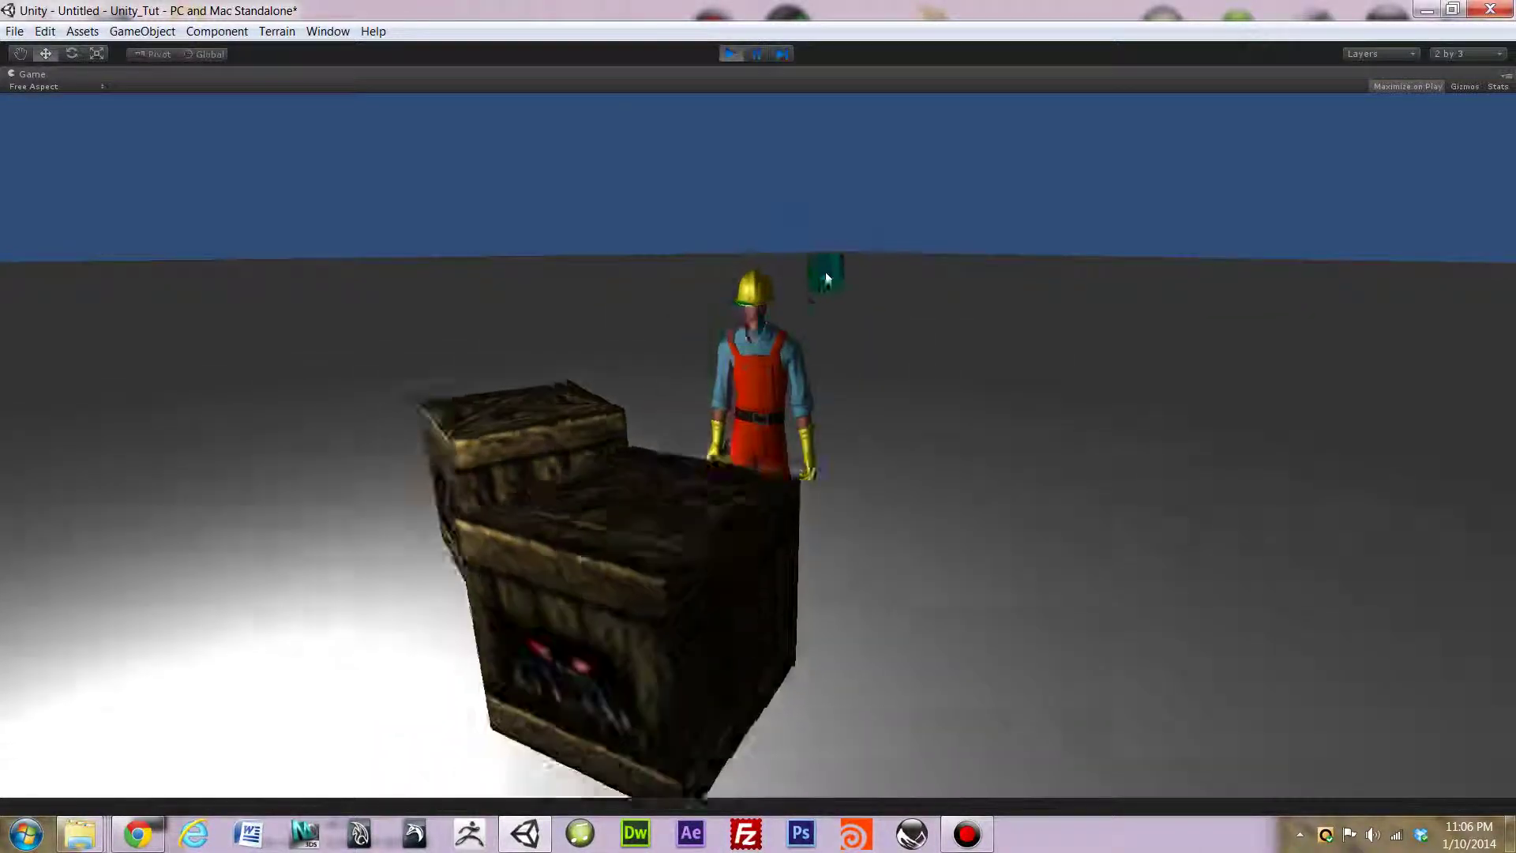
key("a")
key("w")
left_click(730, 53)
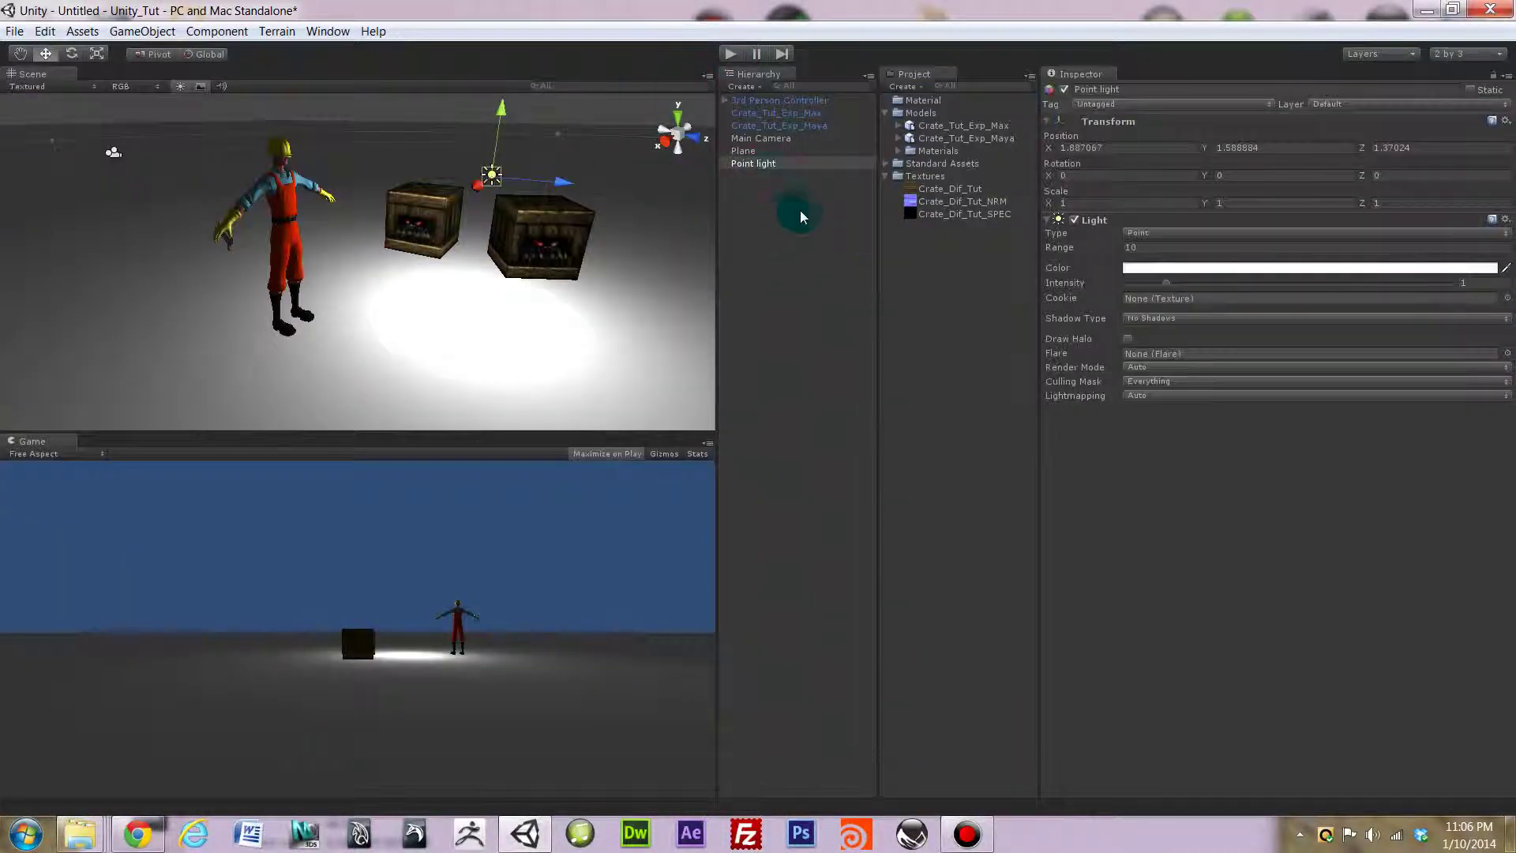
Enable Generate Colliders in the import settings of the Crate_Tut_Exp_Max and Crate_Tut_Exp_Maya models and apply the changes.
left_click(944, 128)
left_click_drag(944, 128, 948, 144)
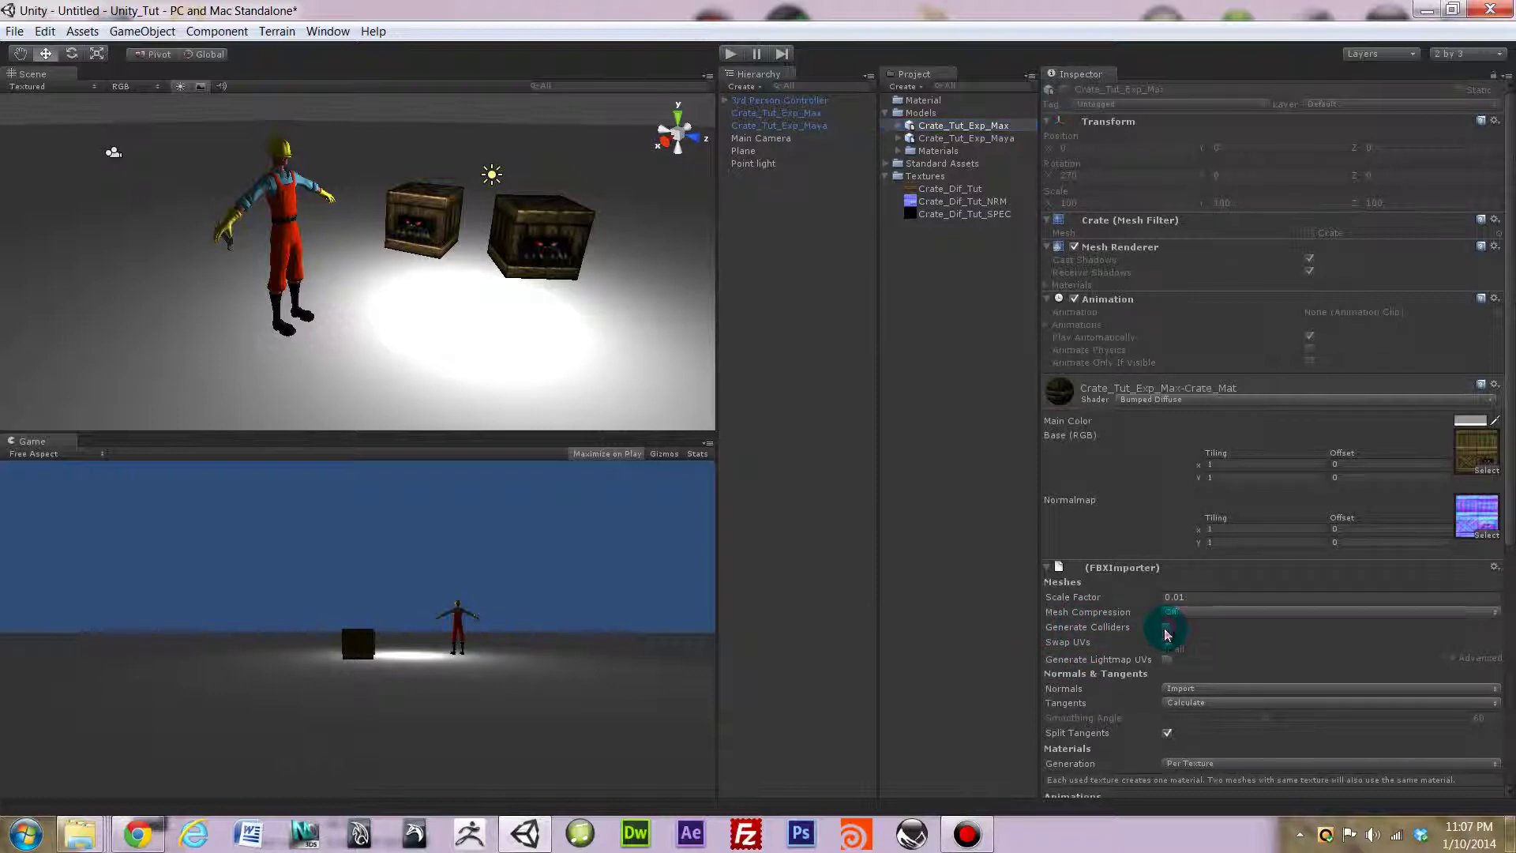
left_click(1166, 628)
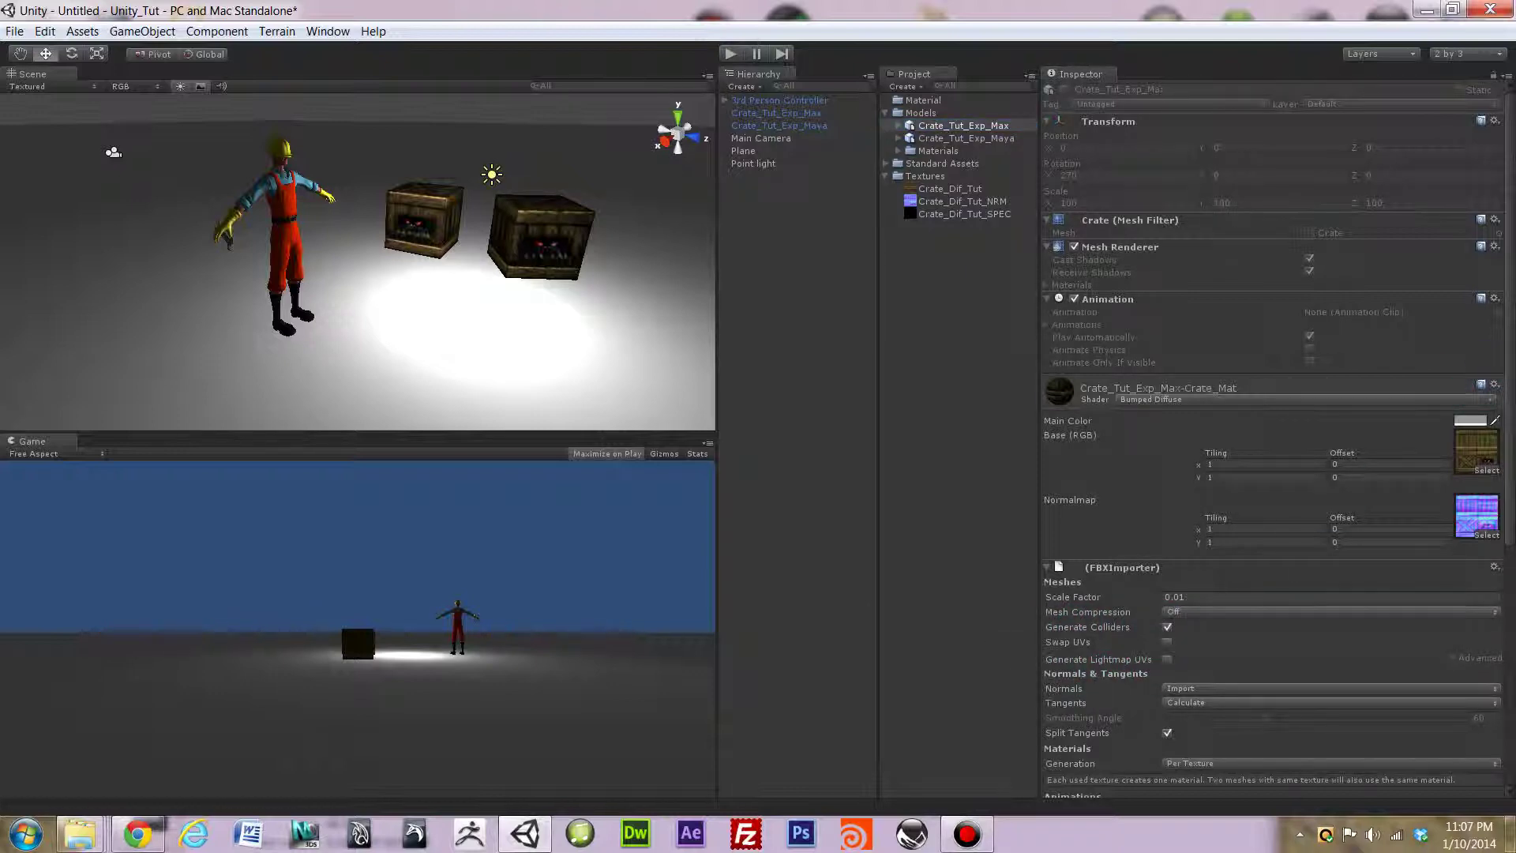
scroll(1509, 344, "down", 5)
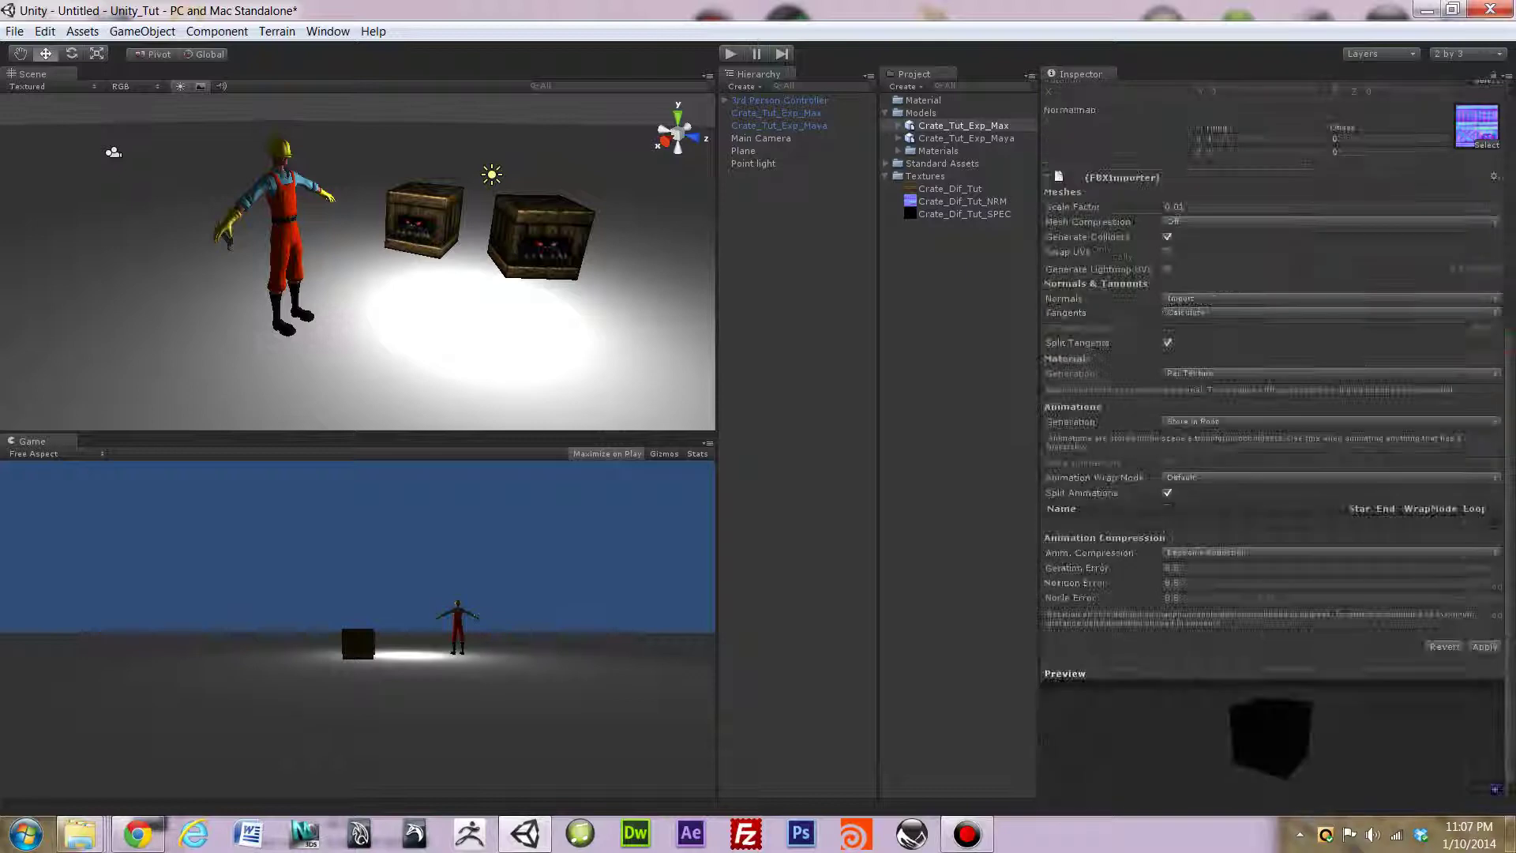
left_click(1481, 647)
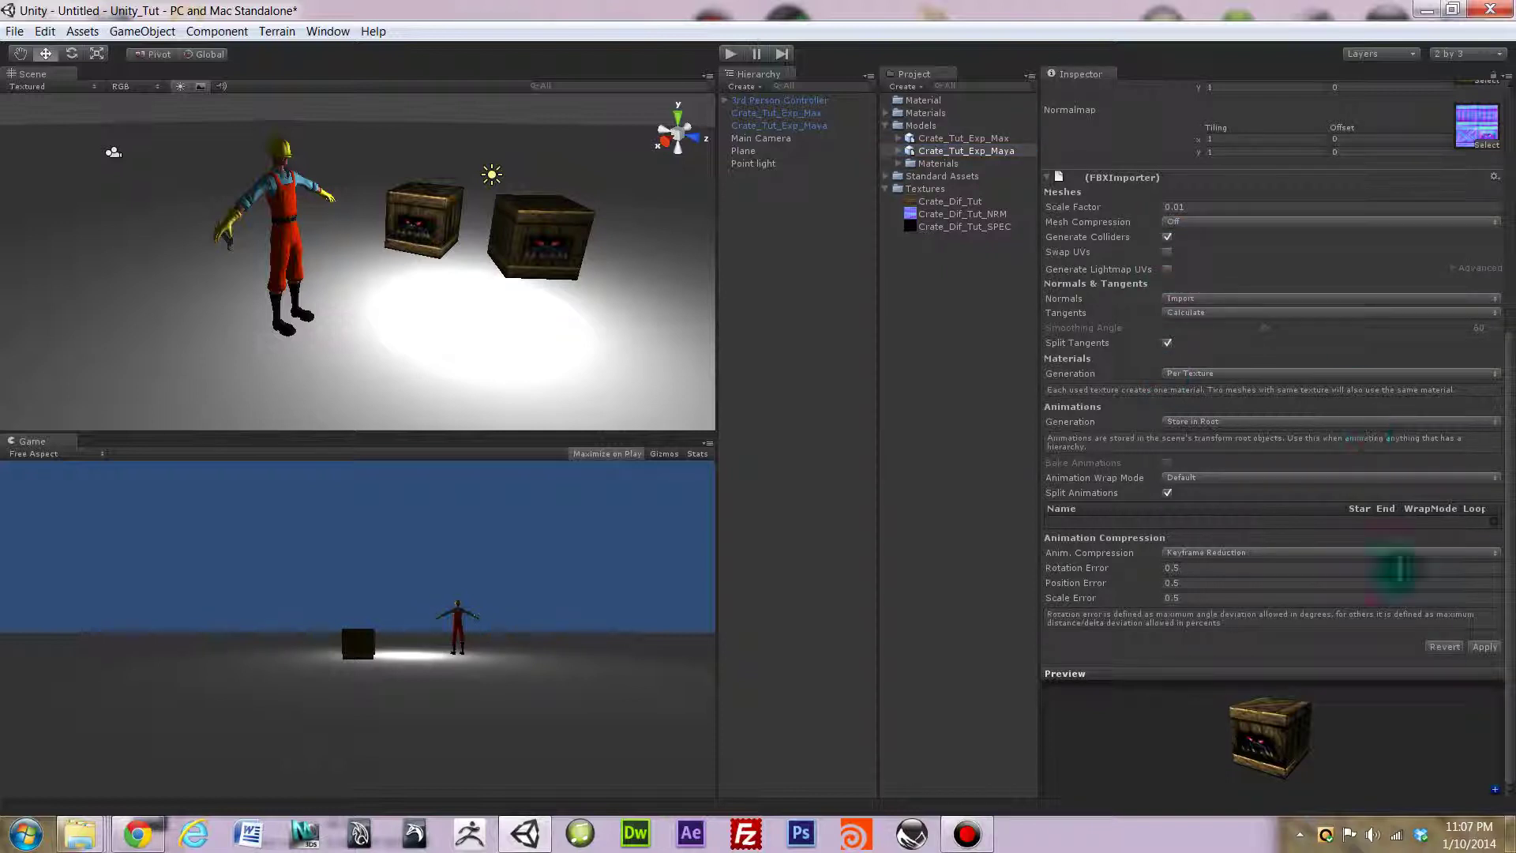
left_click(1488, 647)
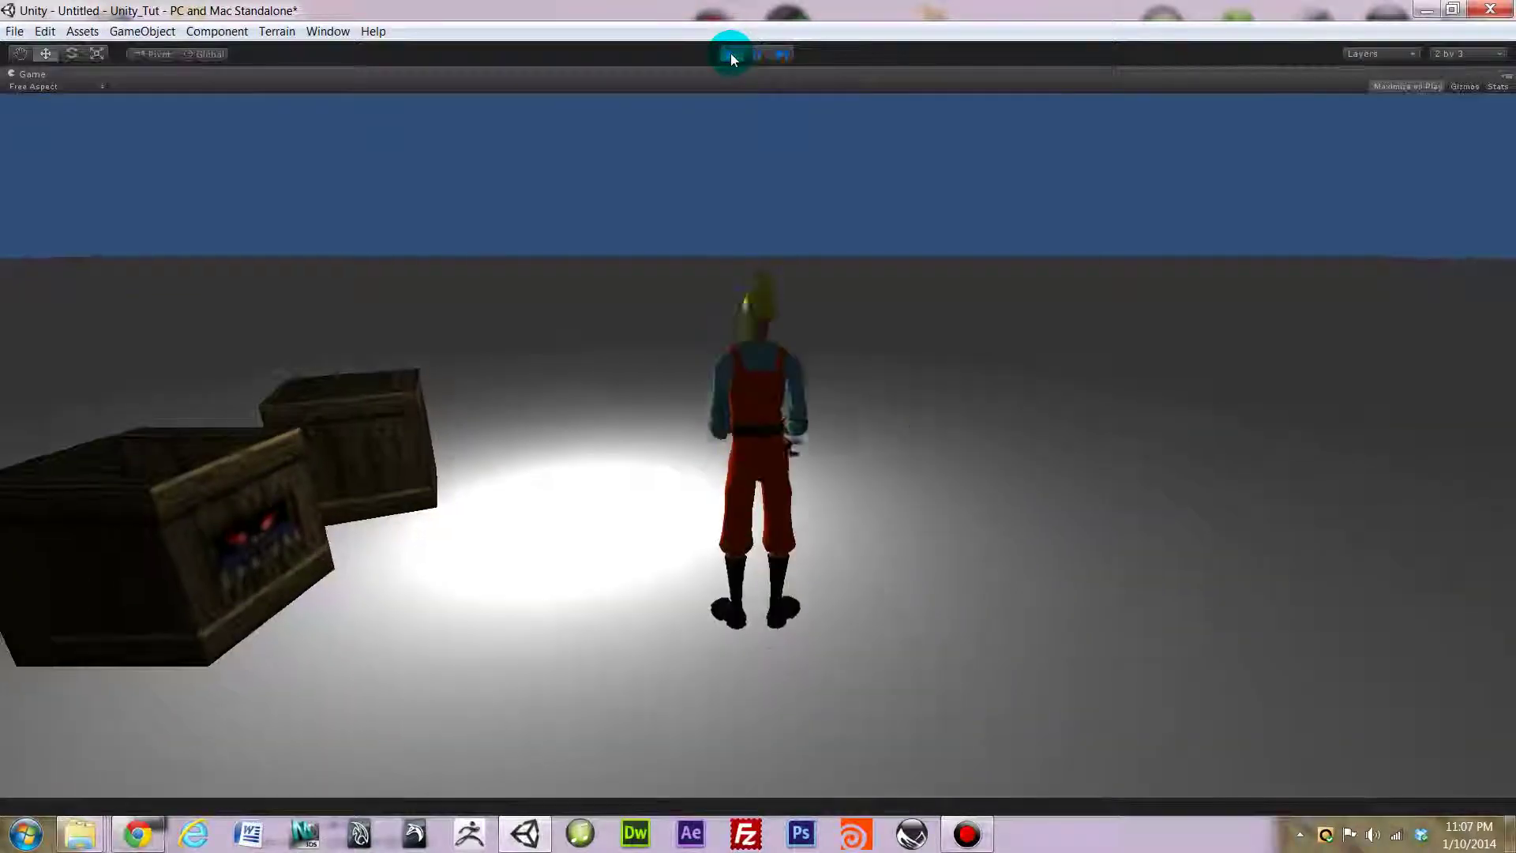
Play-test the crate colliders by walking, running and jumping the character around, against and over both crates, and end the test.
key("w")
key("space")
key("s")
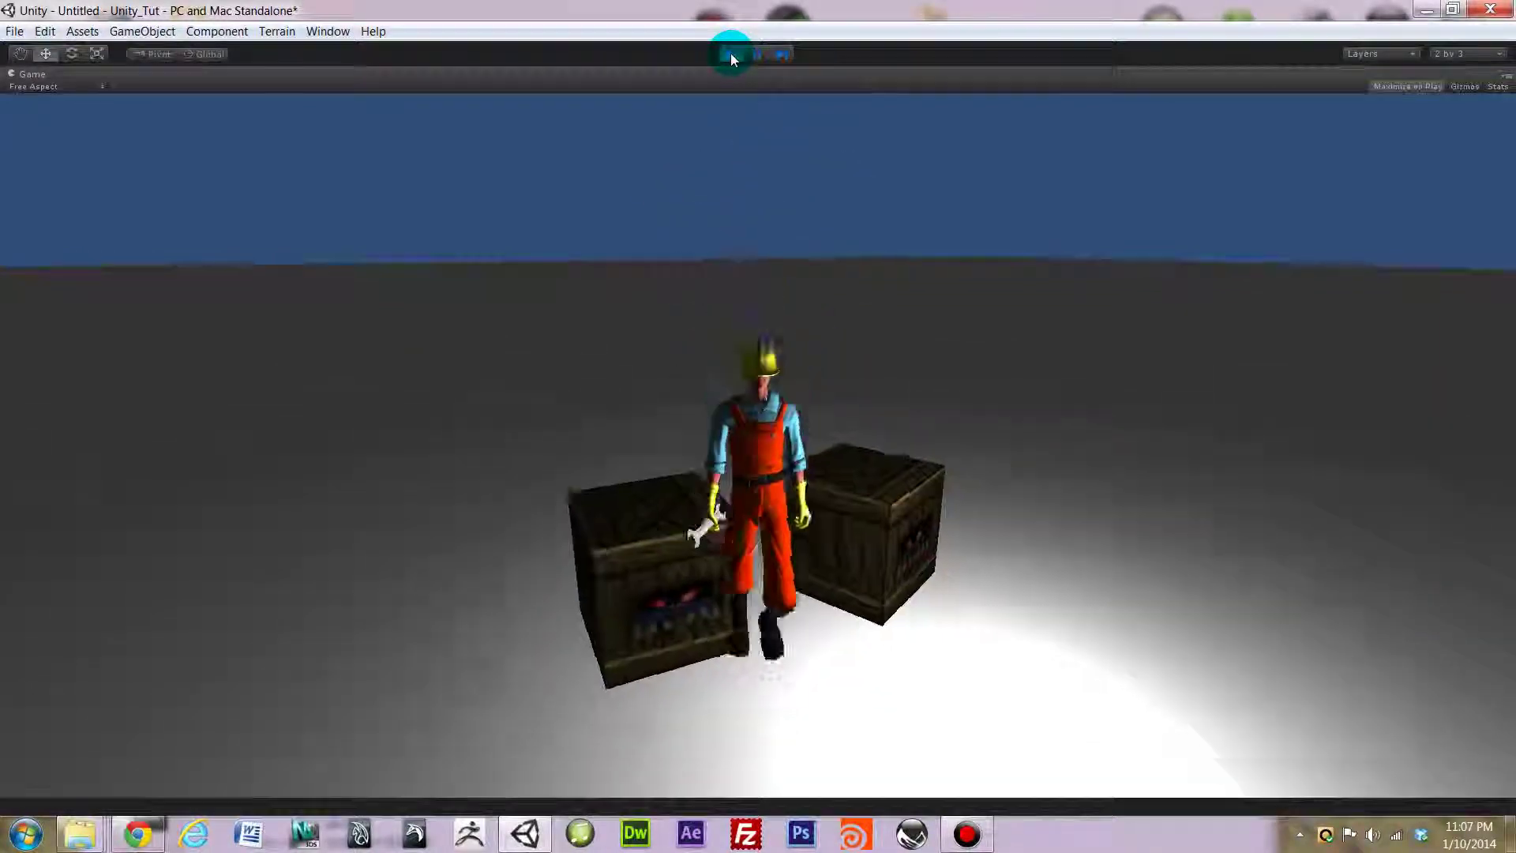
key("d")
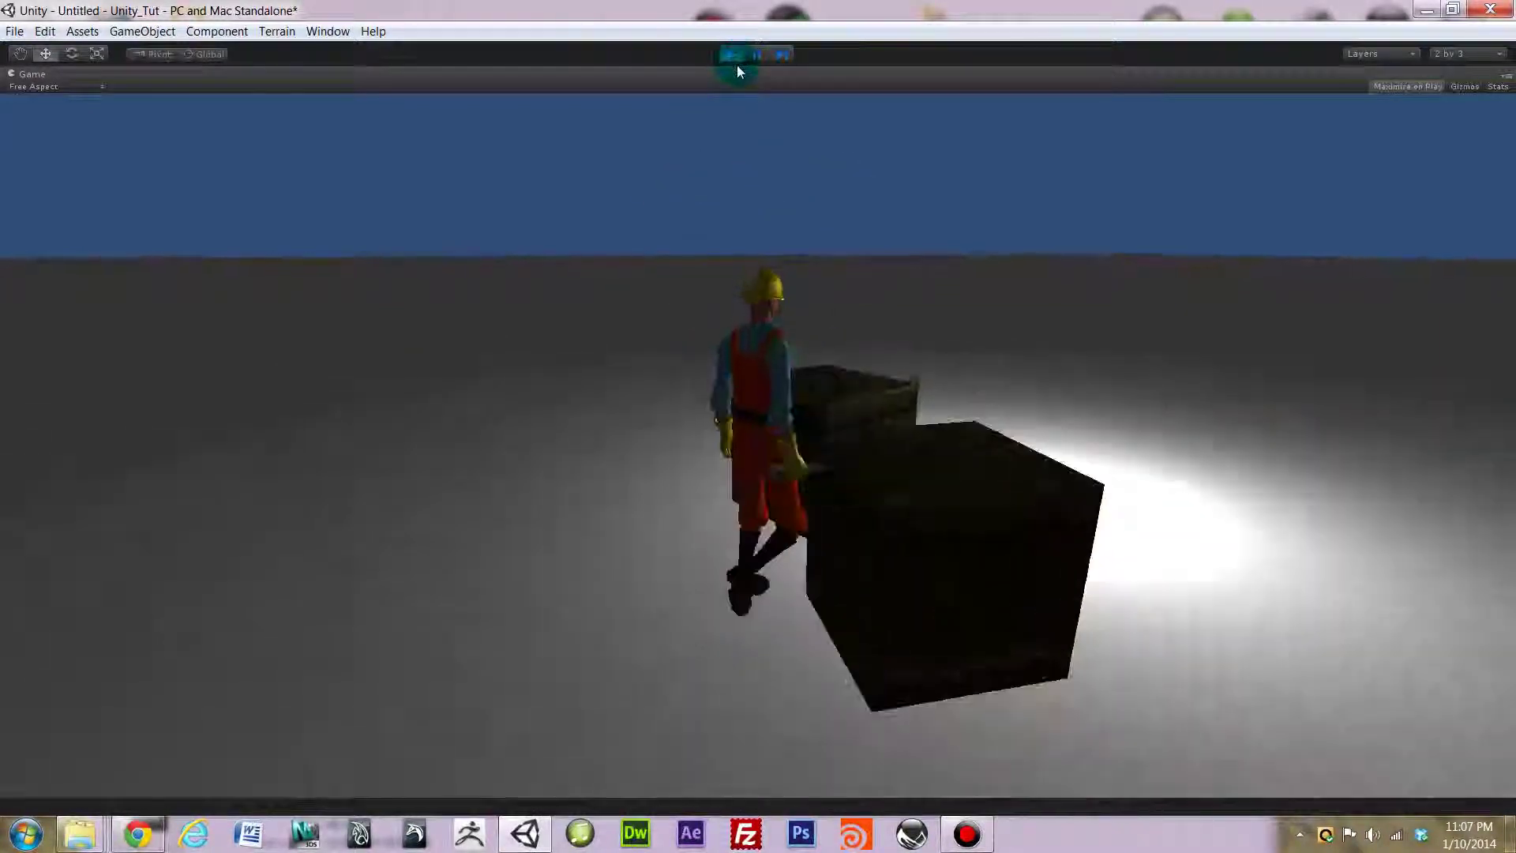
key("a")
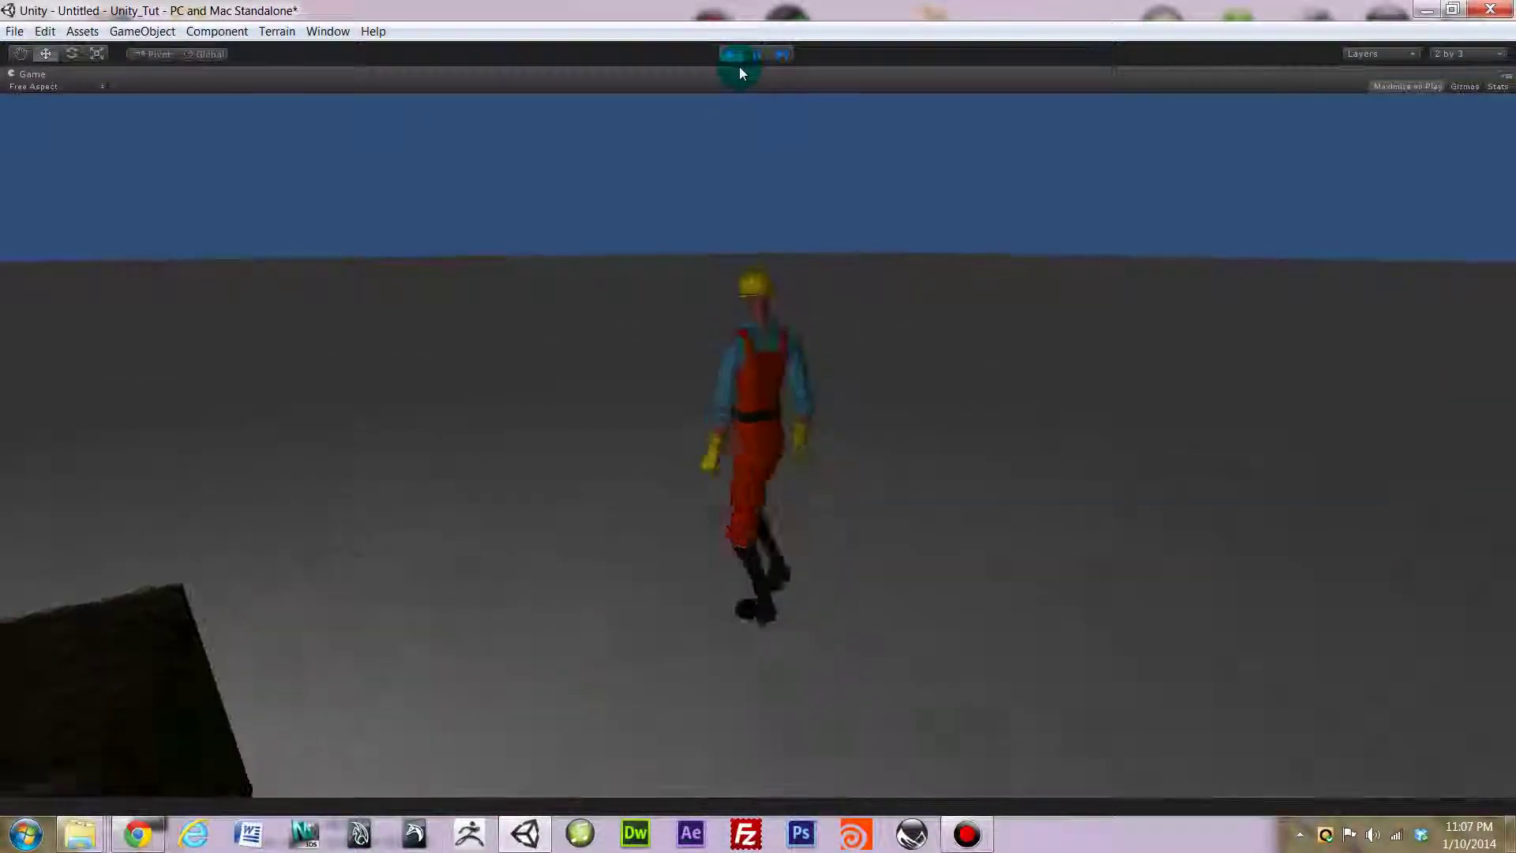
key("w")
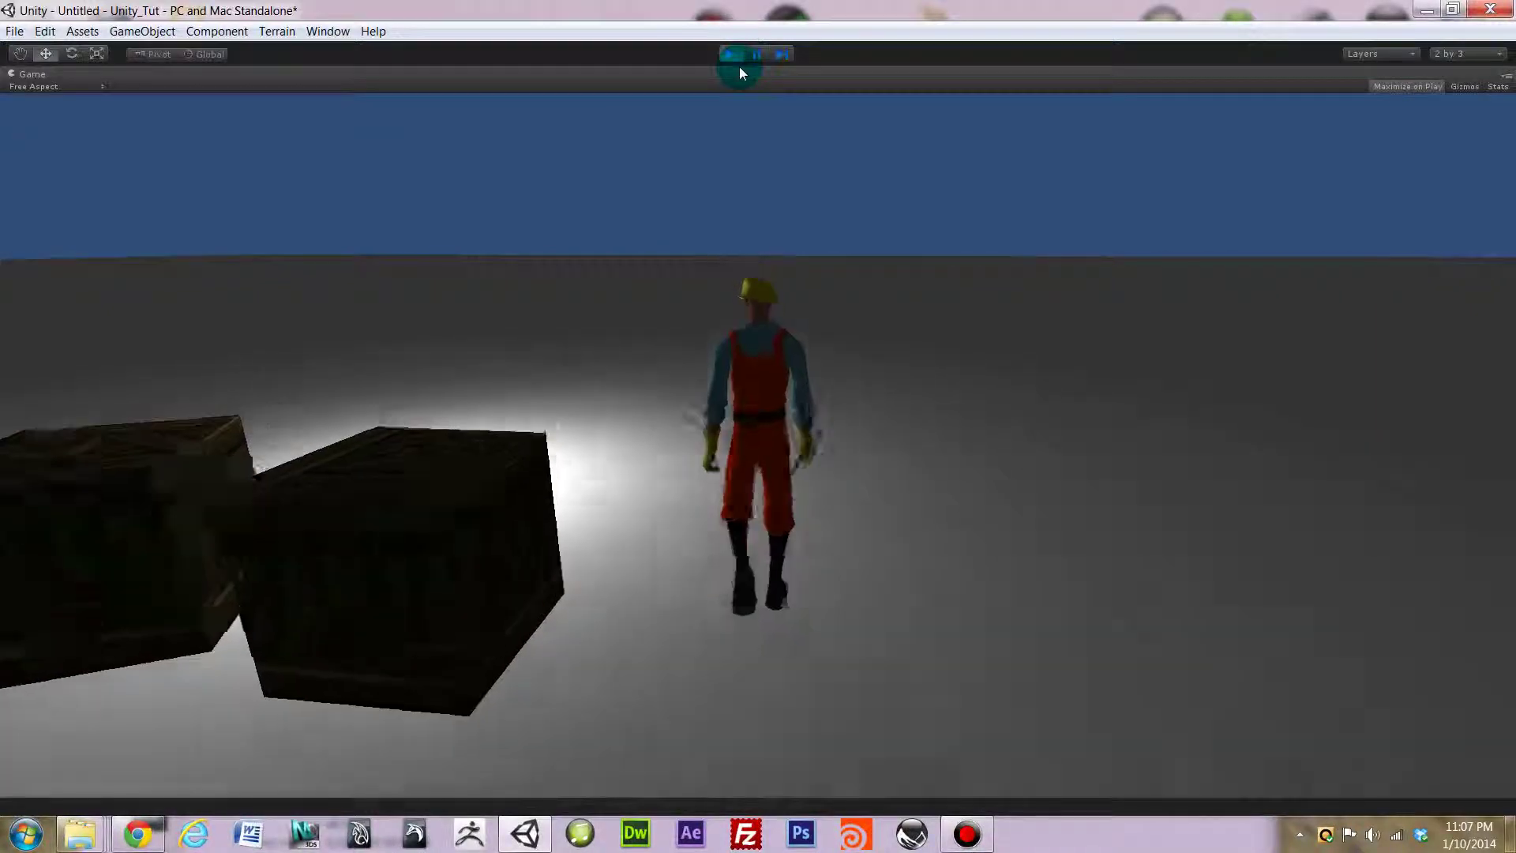
key("a")
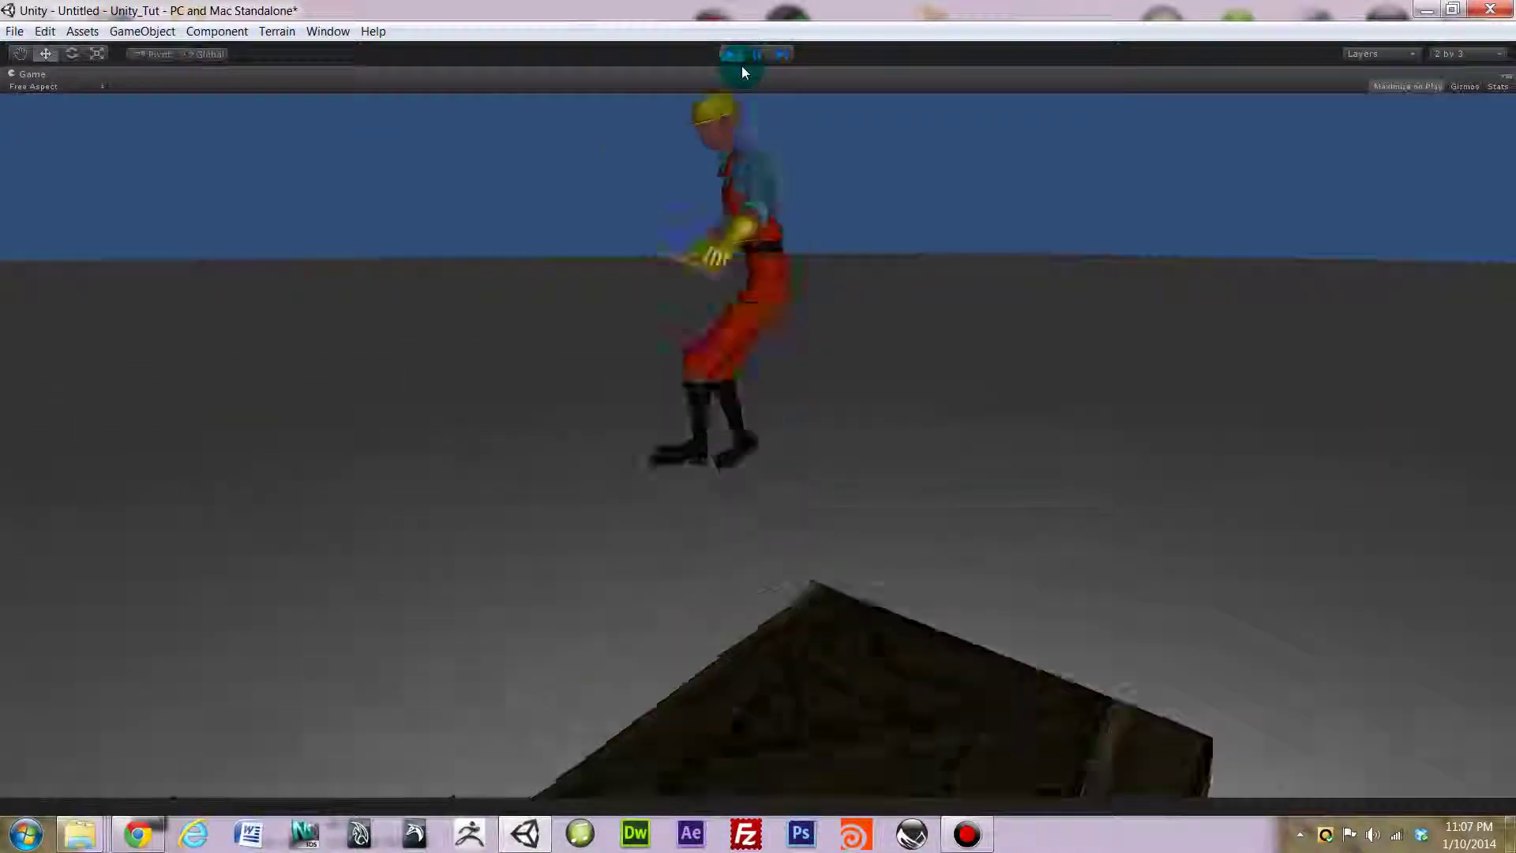
key("space")
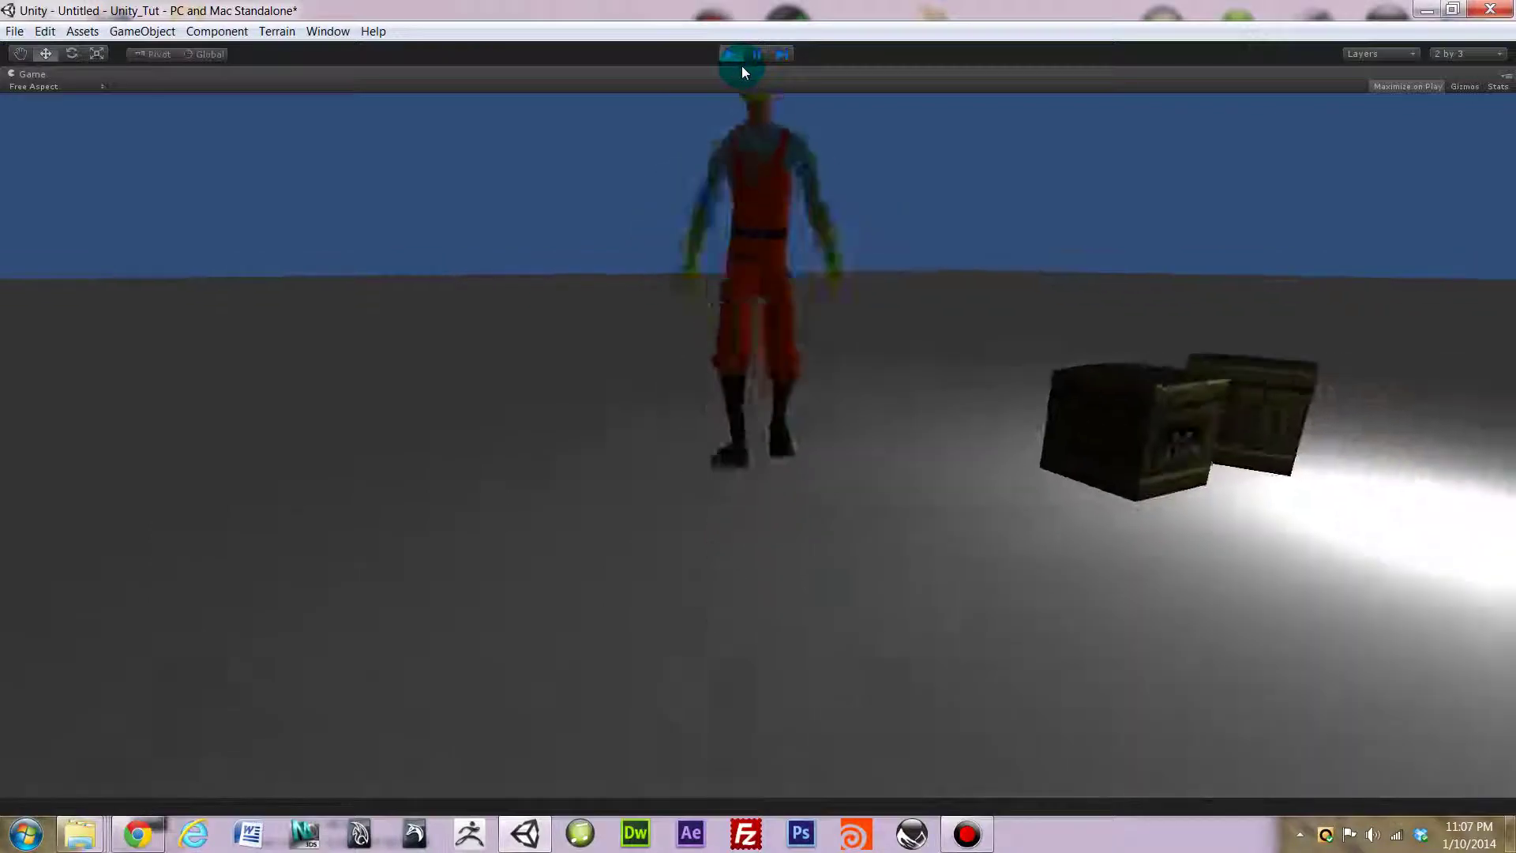
key("d")
key("a")
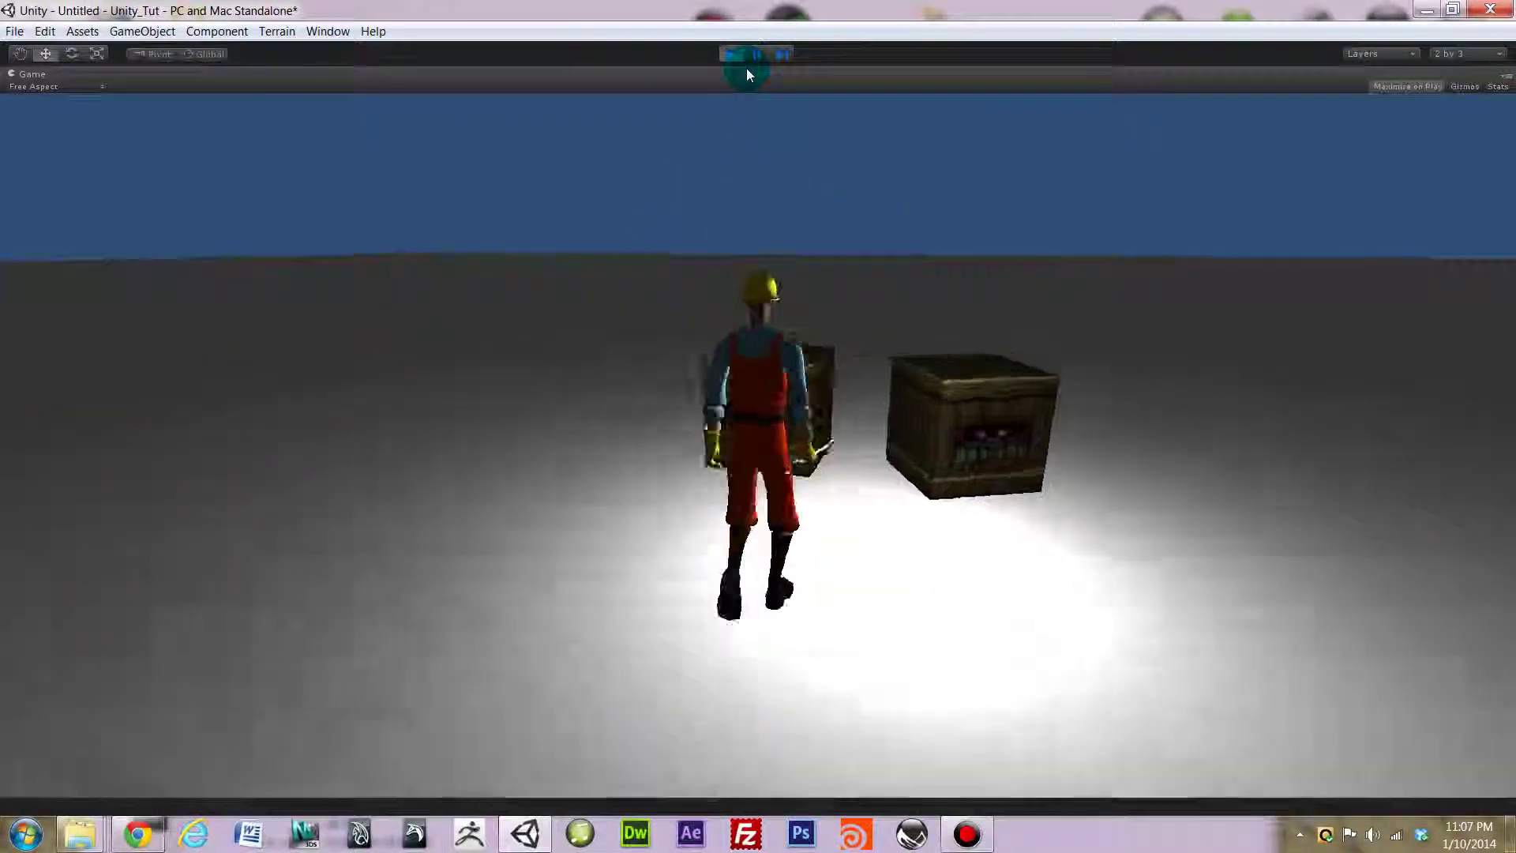
key("d")
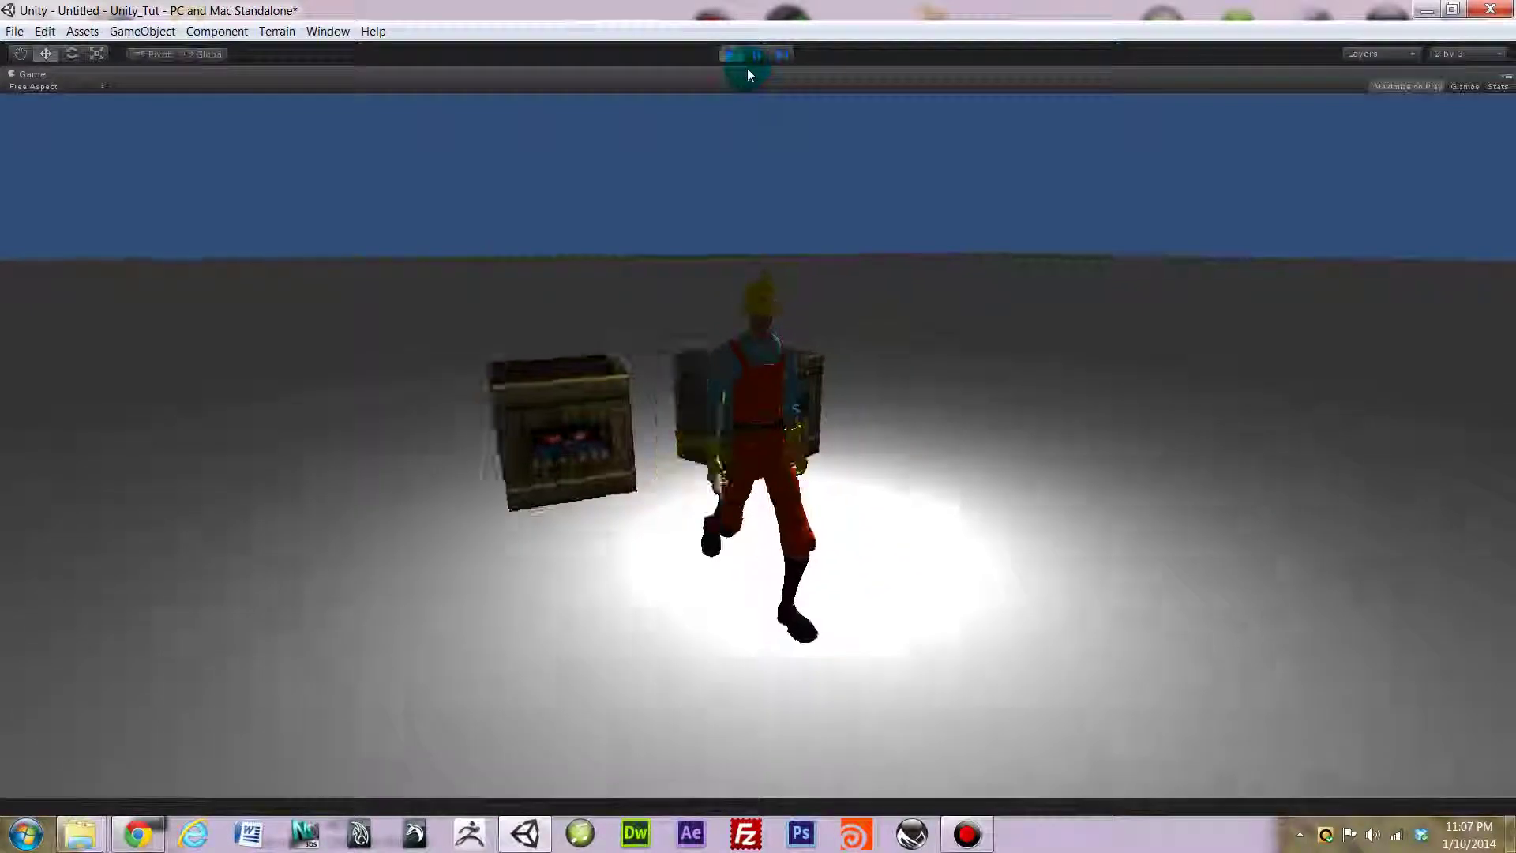
key("a")
key("space")
key("s")
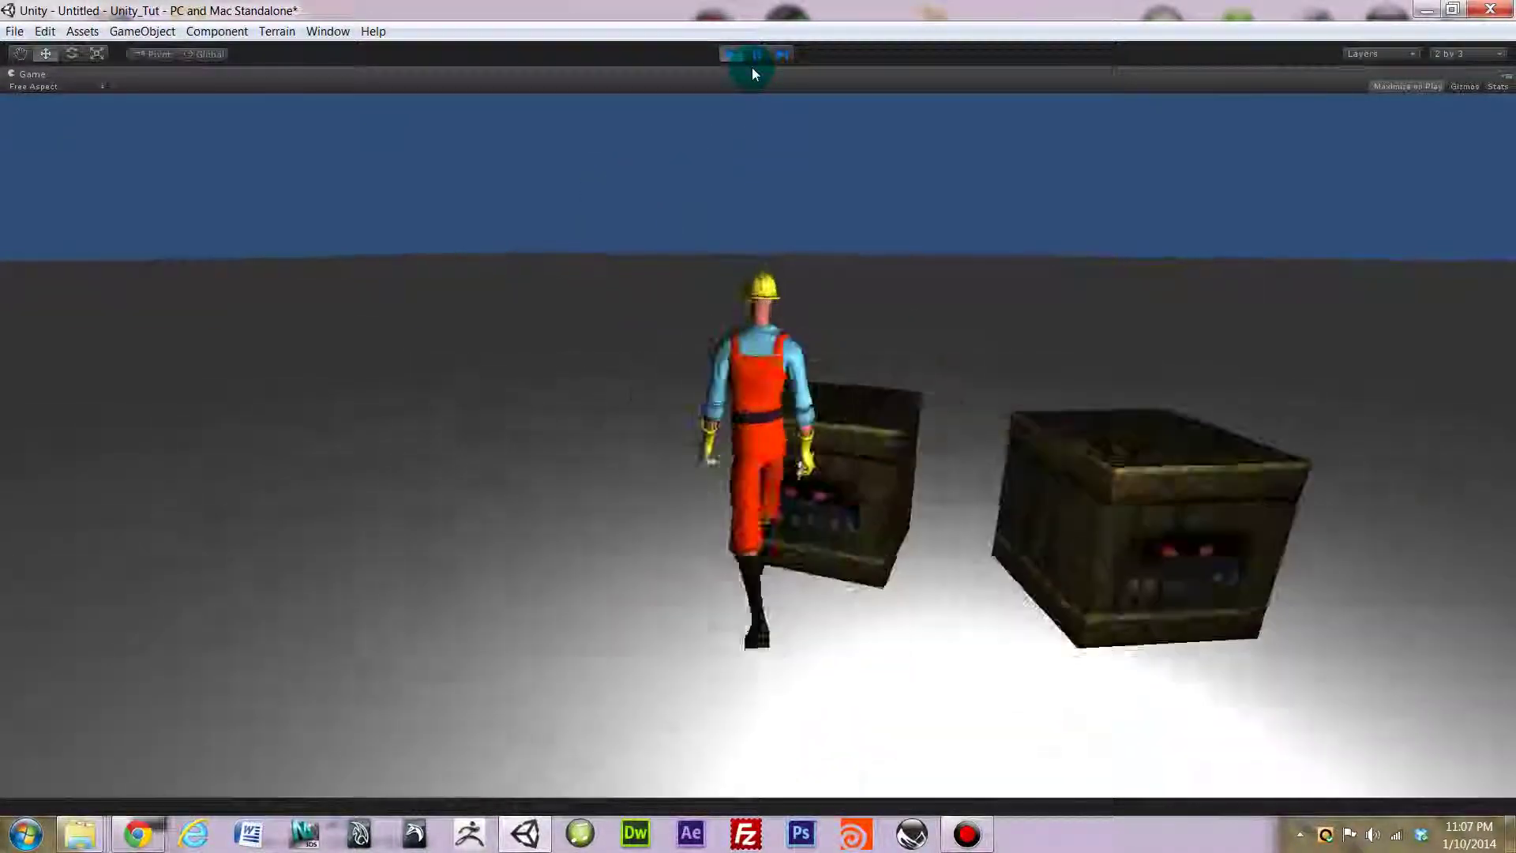
key("a")
key("w")
key("s")
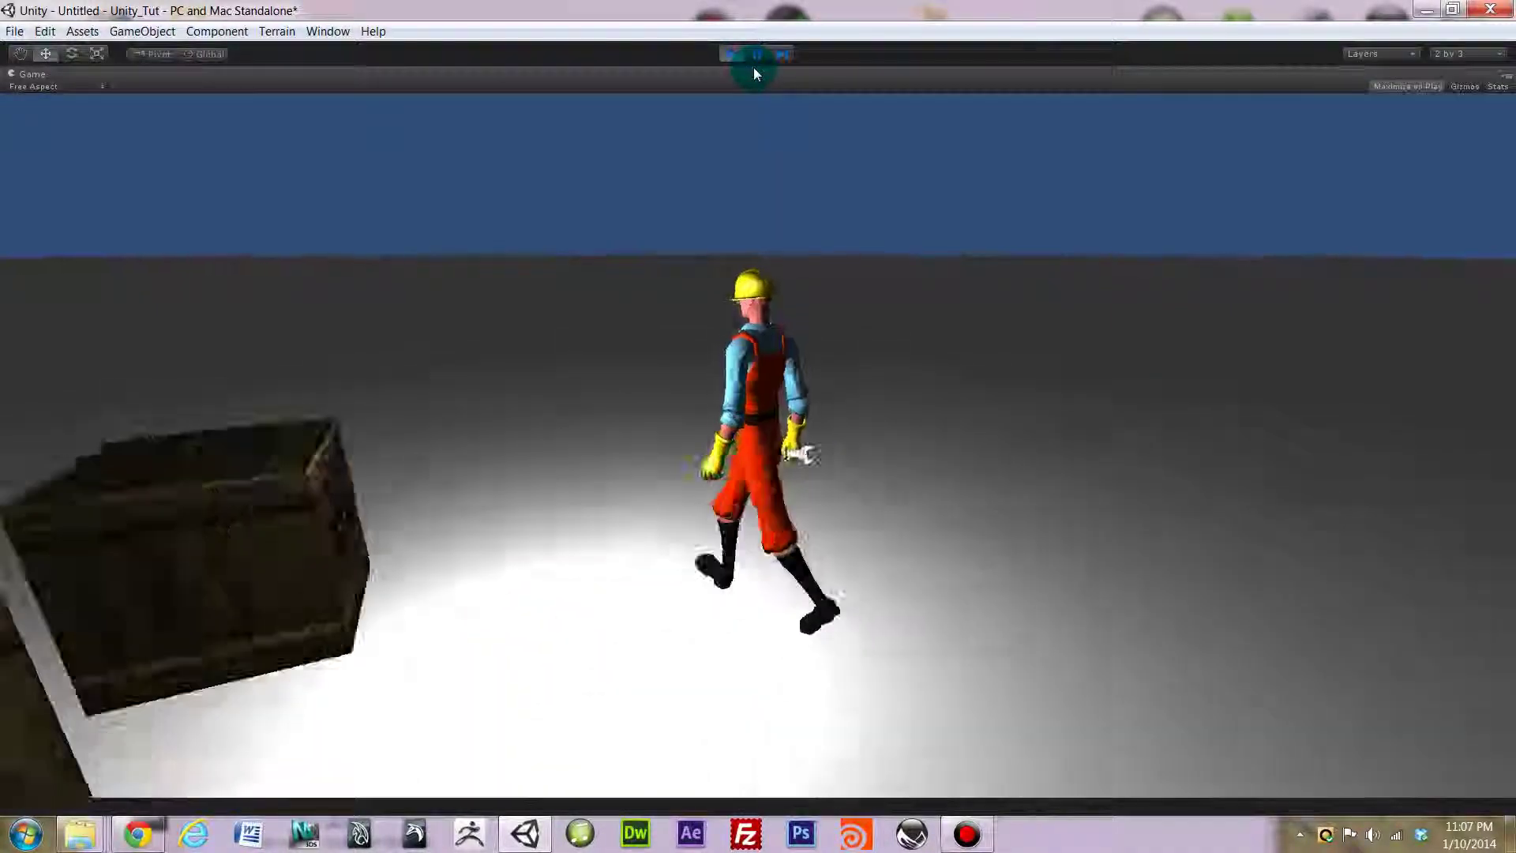
key("w")
key("space")
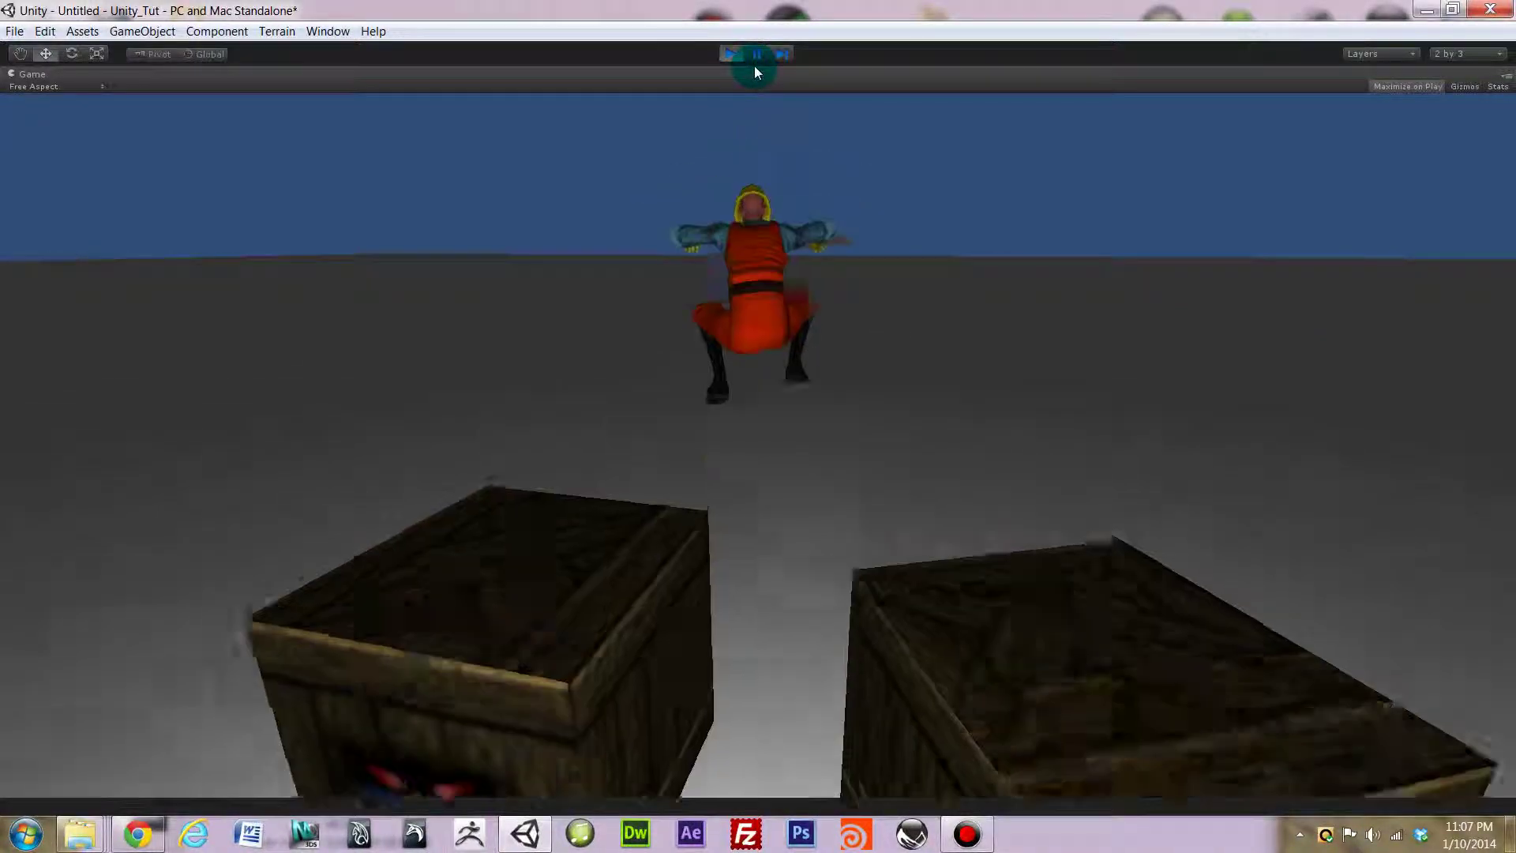
key("a")
key("space")
key("s")
key("a")
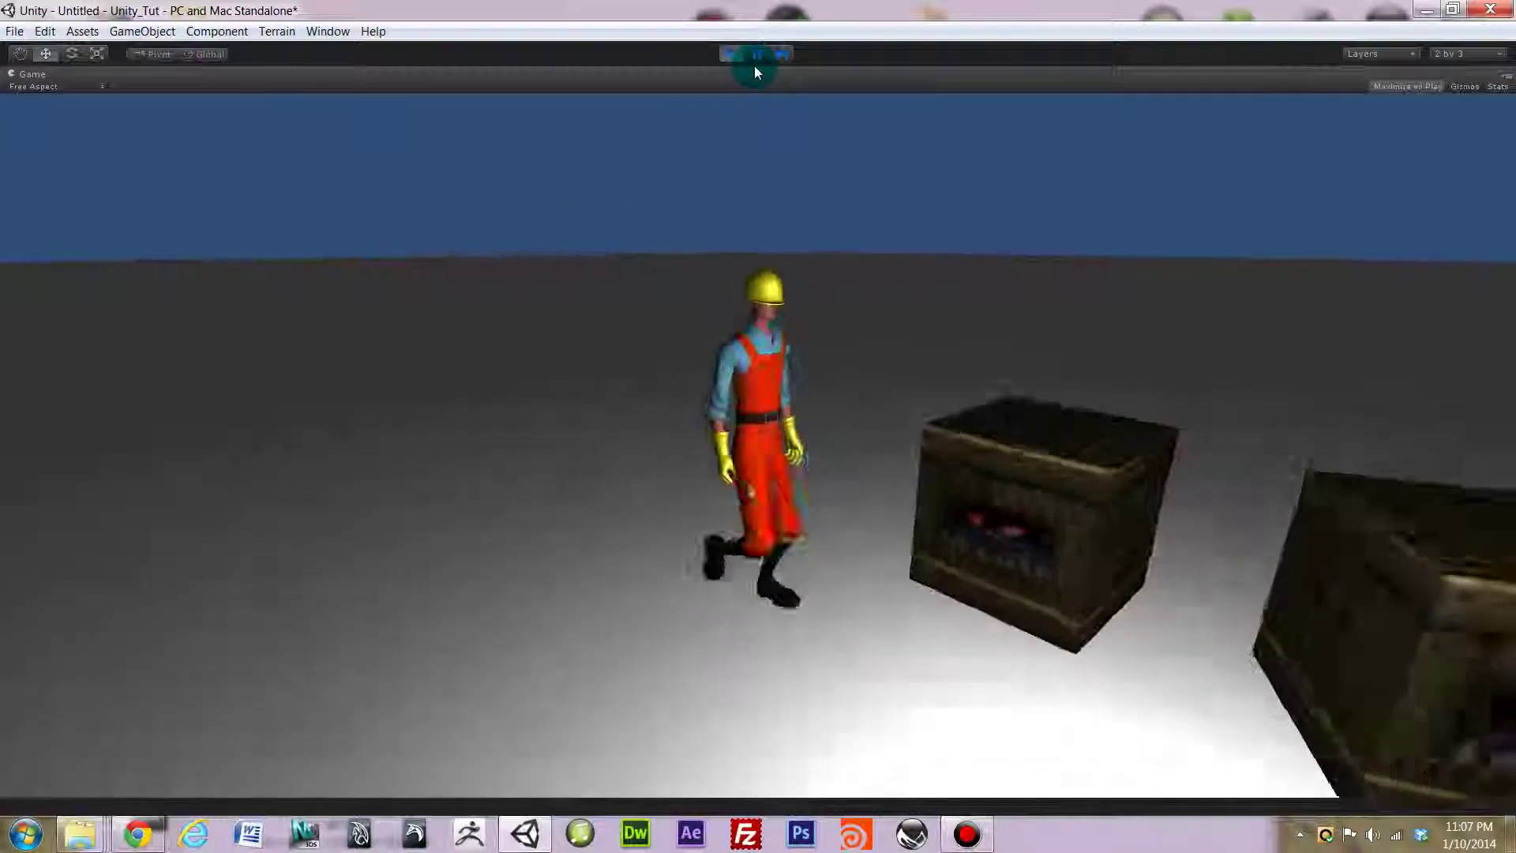
key("w")
key("a")
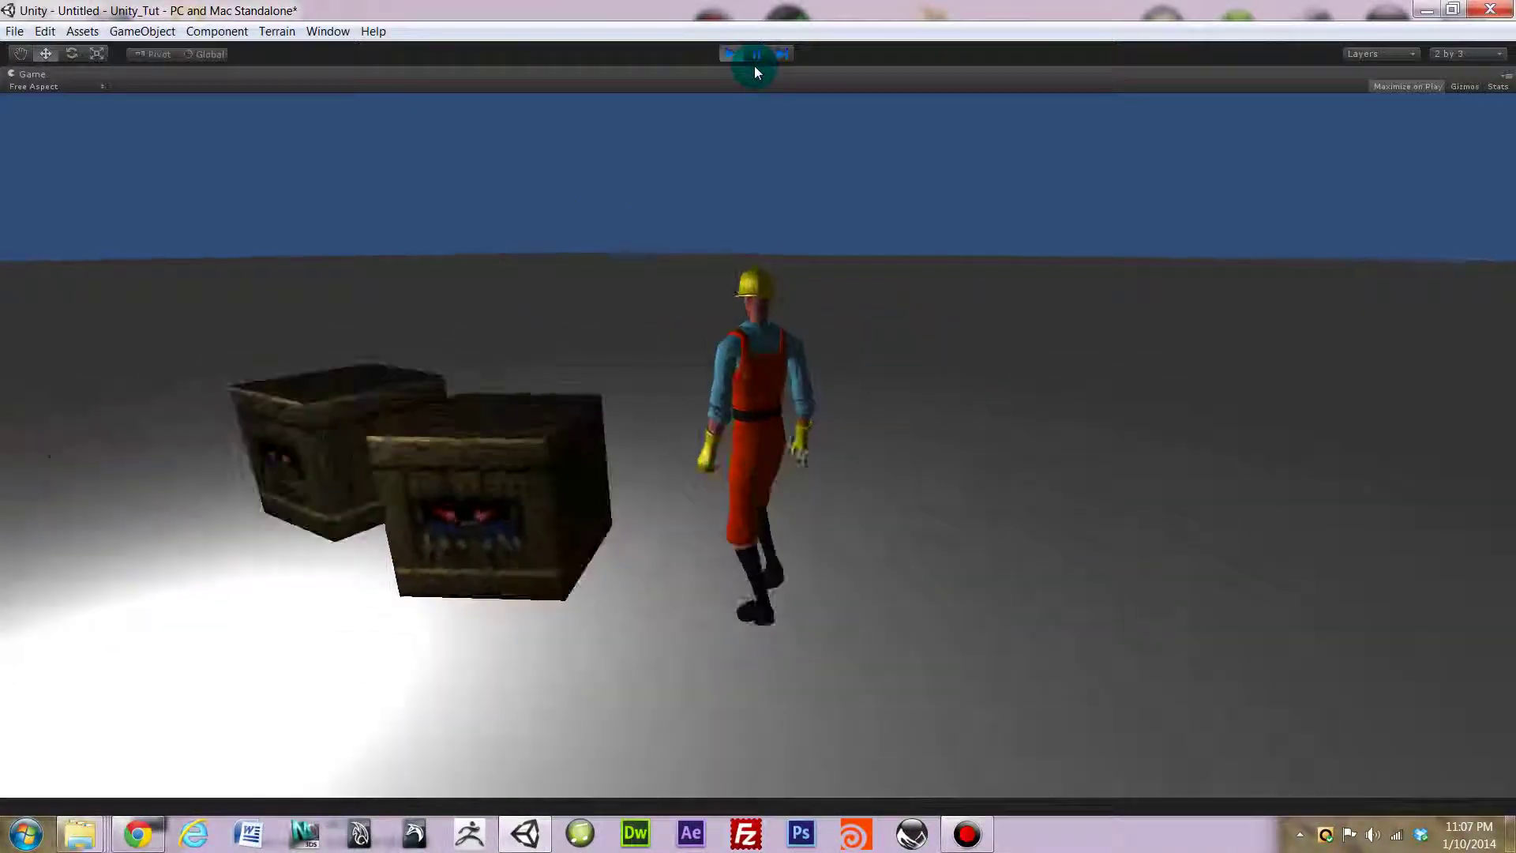
key("space")
key("w")
key("a")
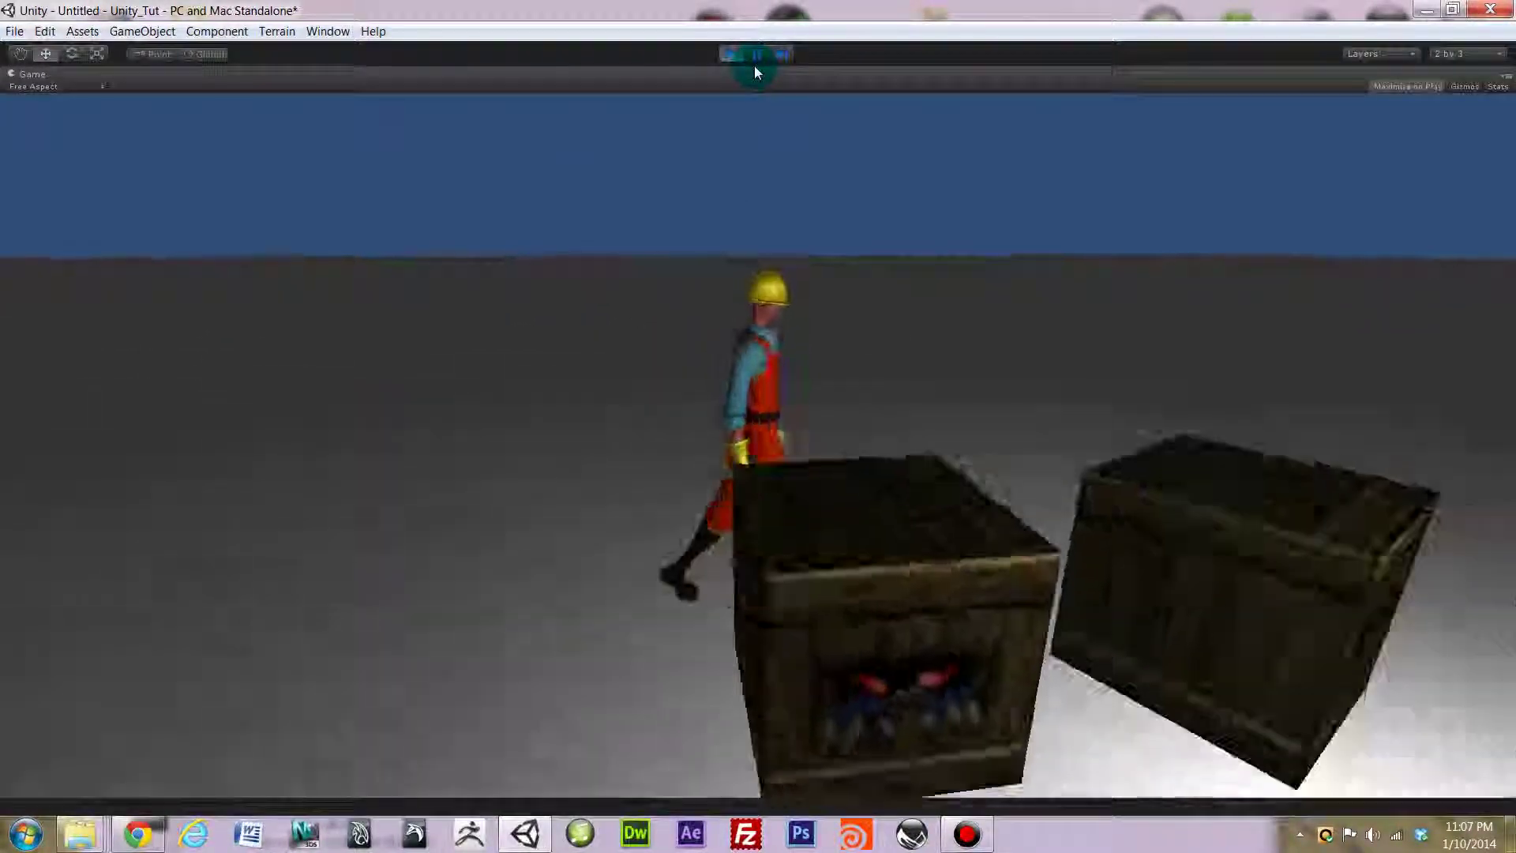
key("w")
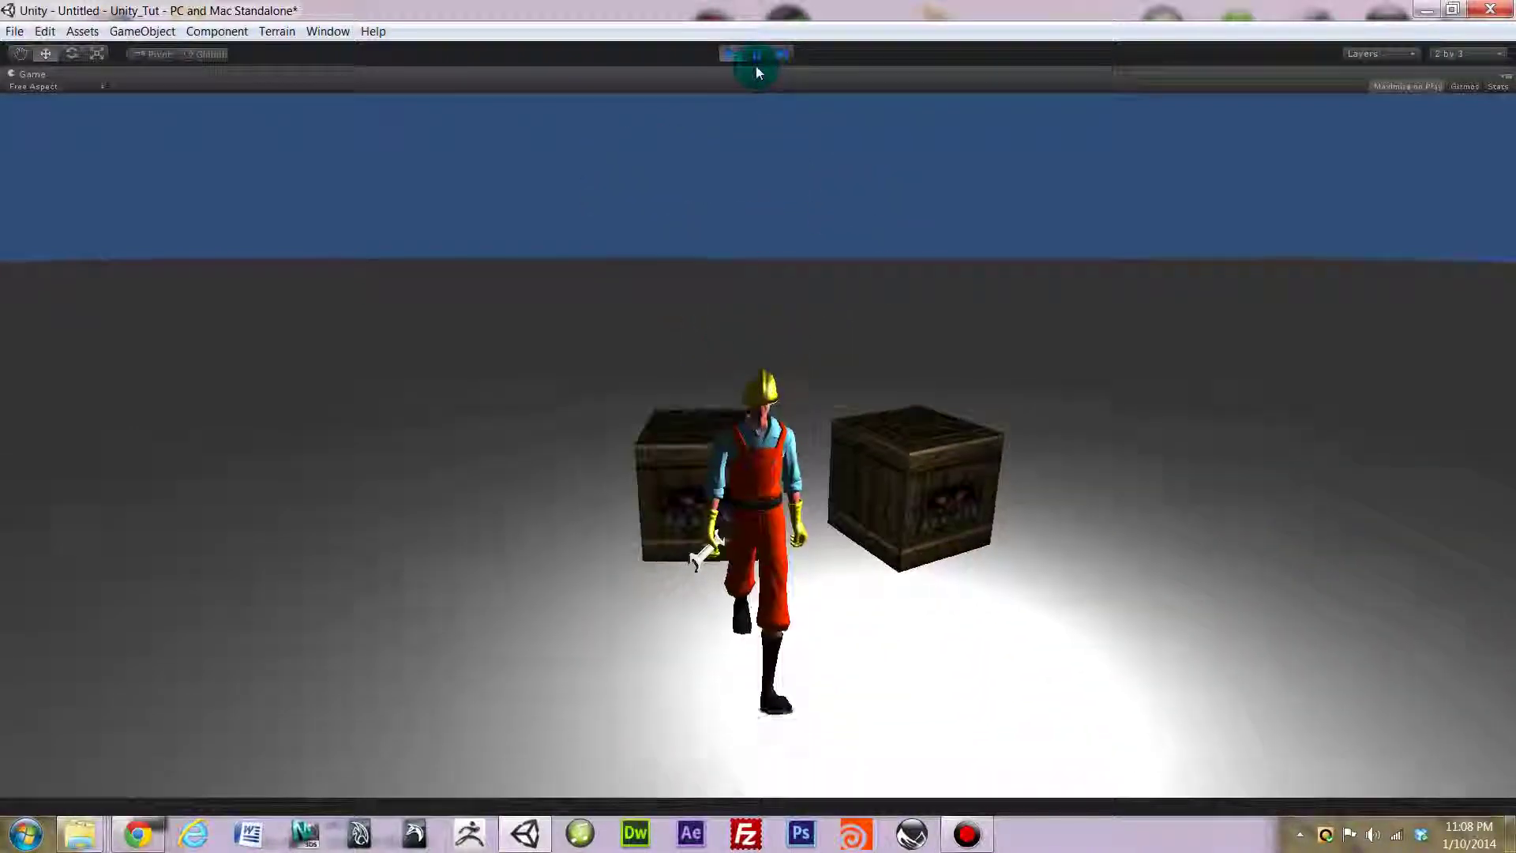
key("a")
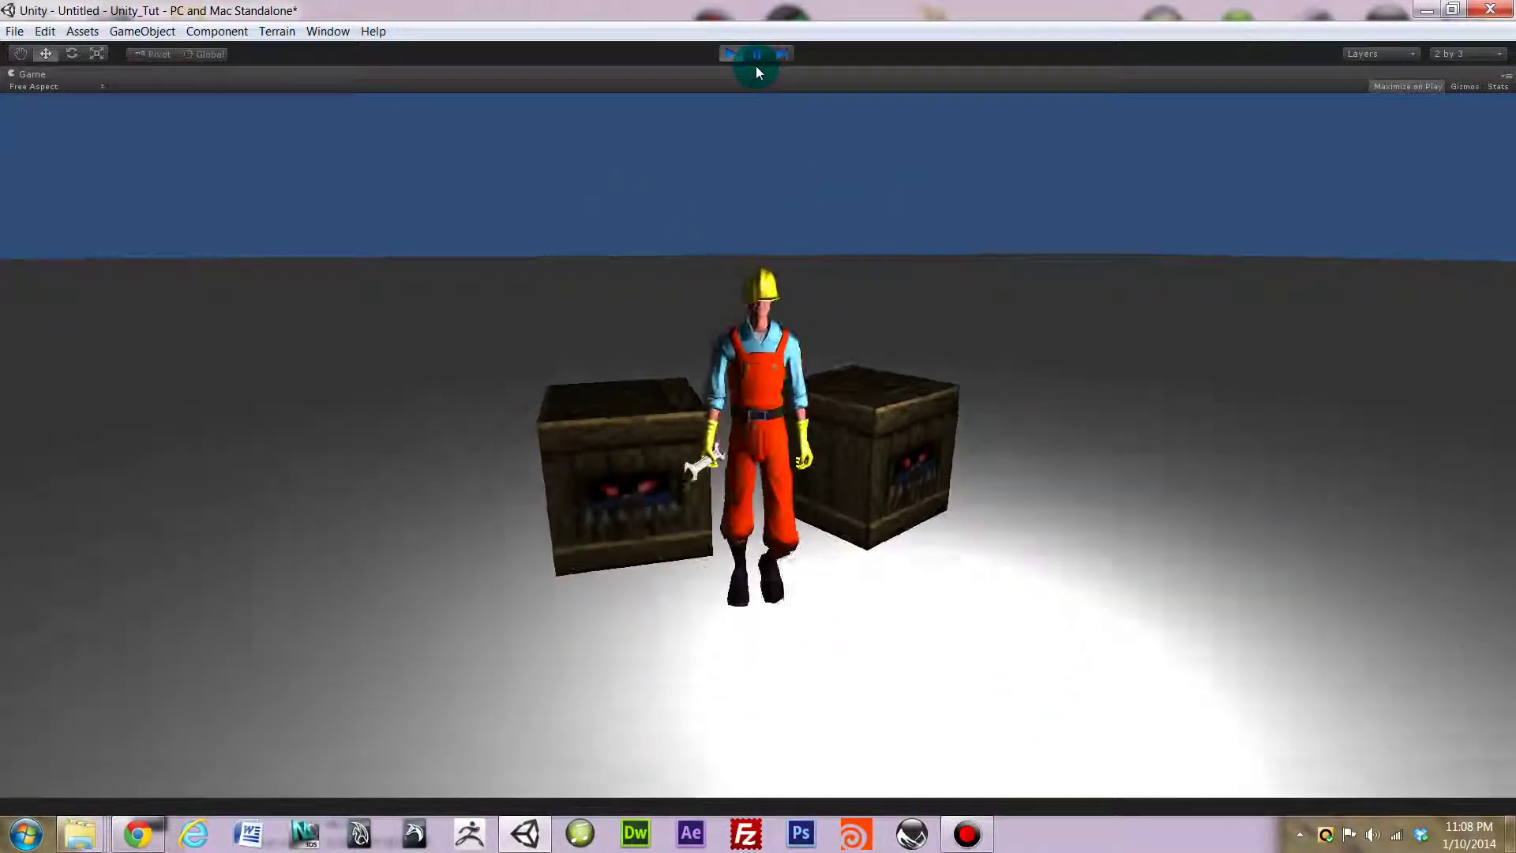
key("w")
key("a")
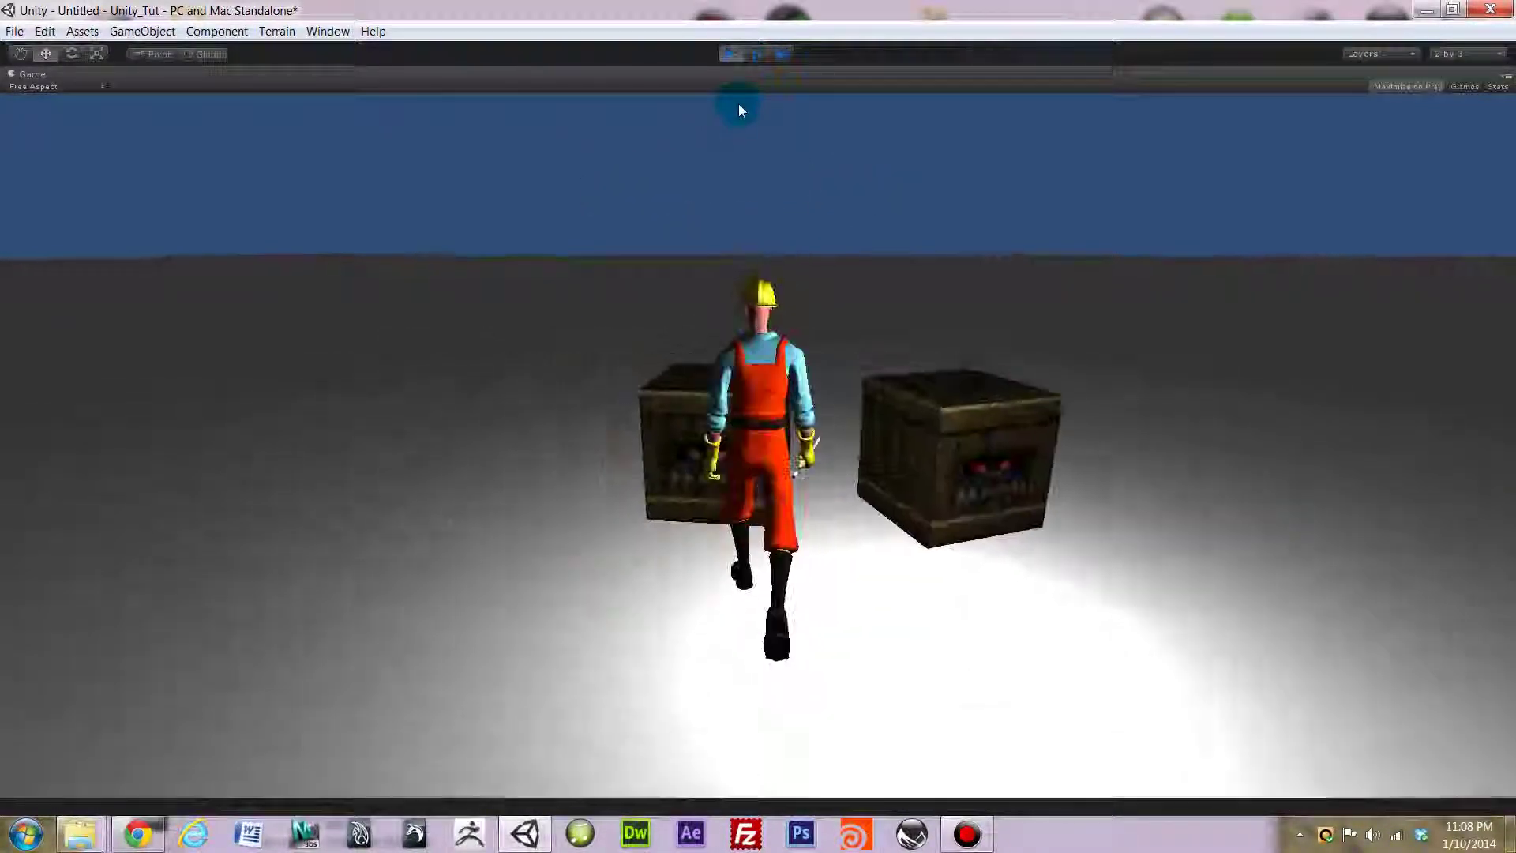
key("w")
key("space")
key("space")
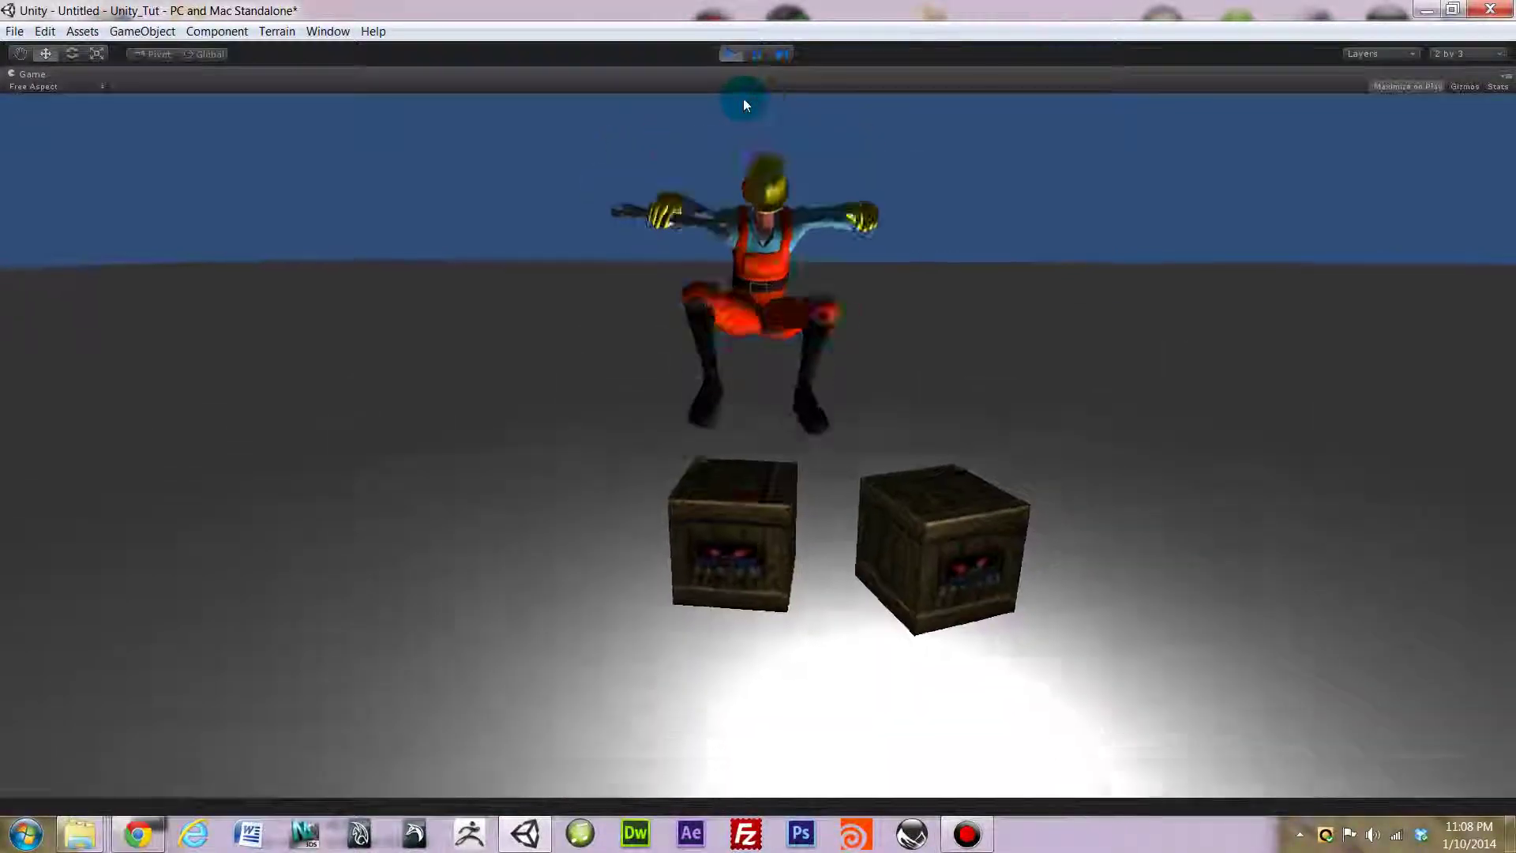
key("w")
key("a")
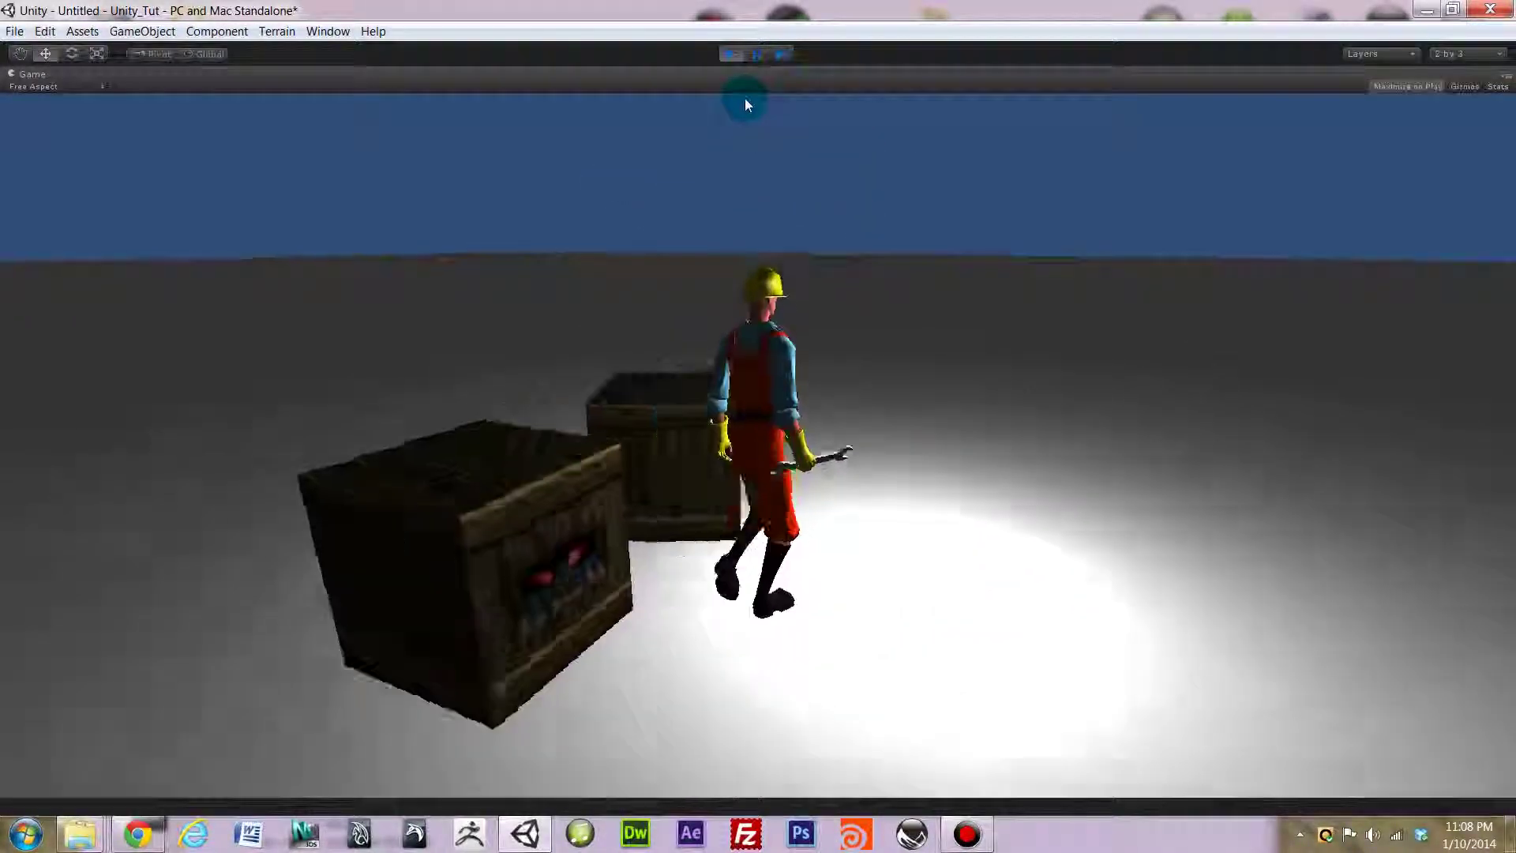
key("w")
key("a")
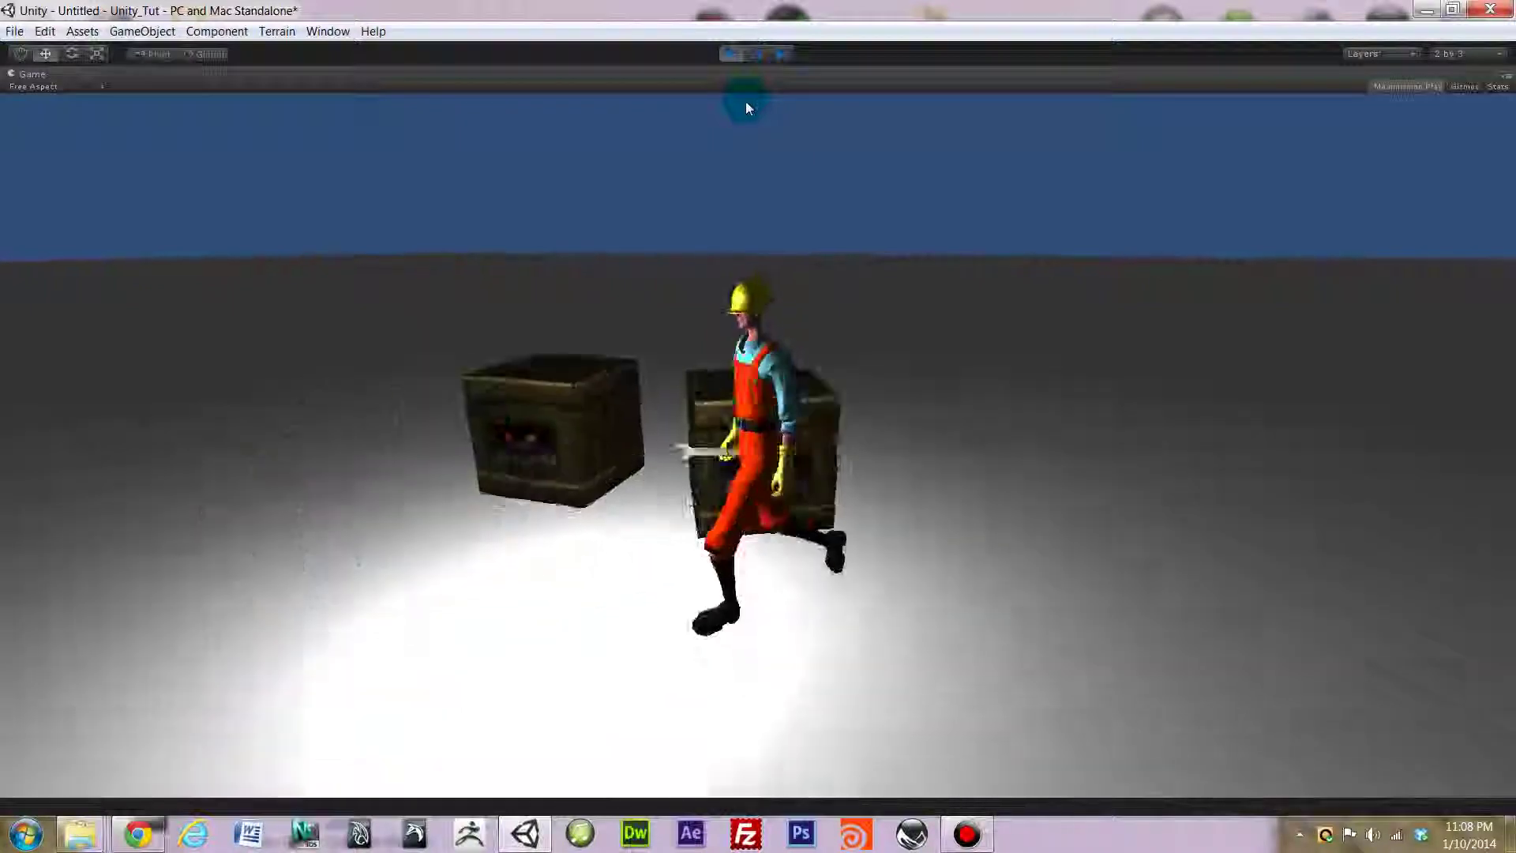
key("w")
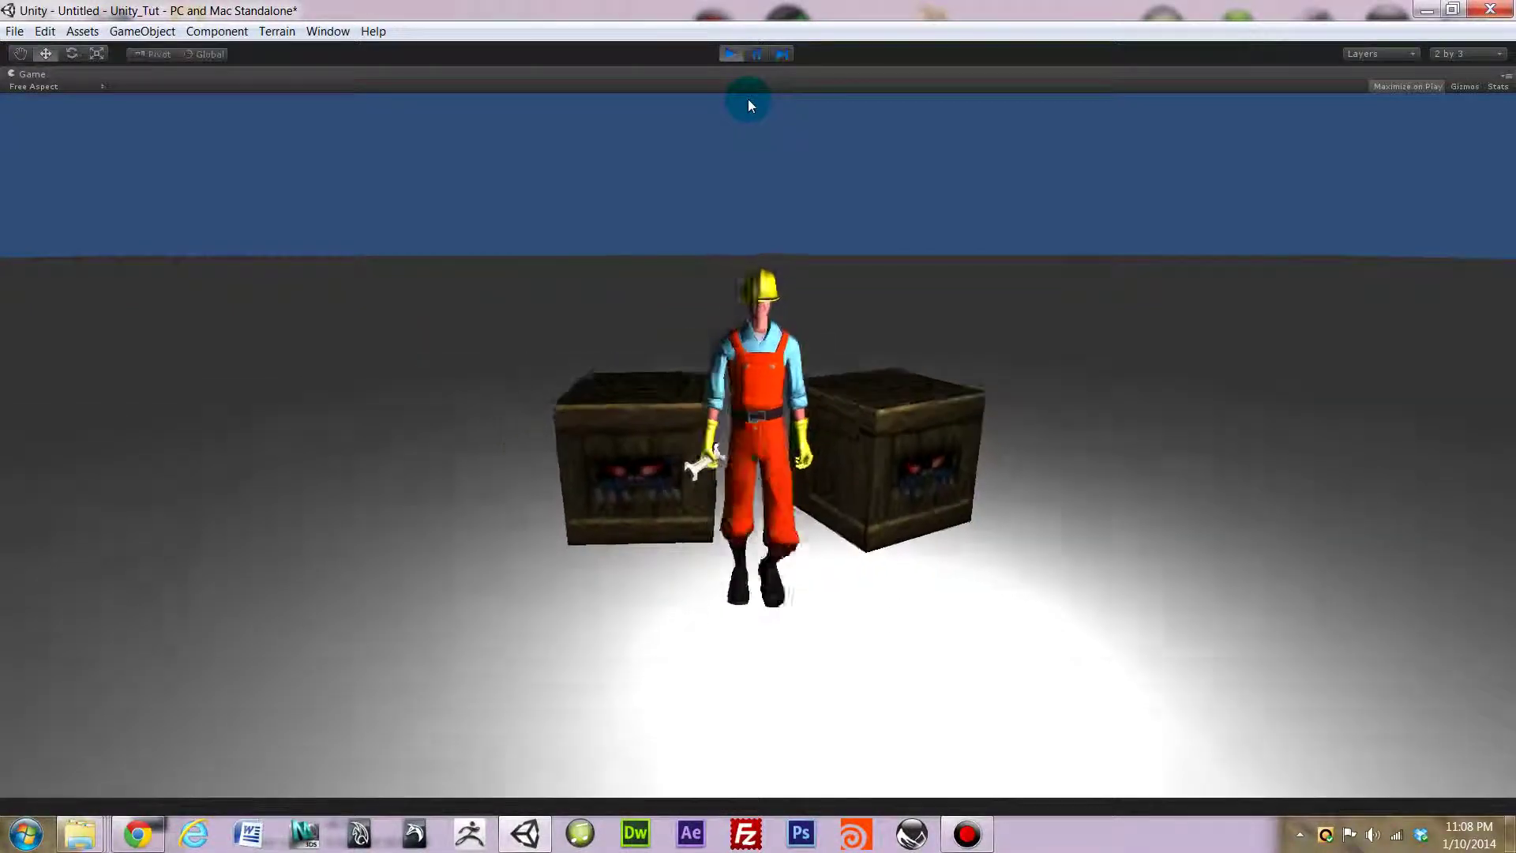
key("s")
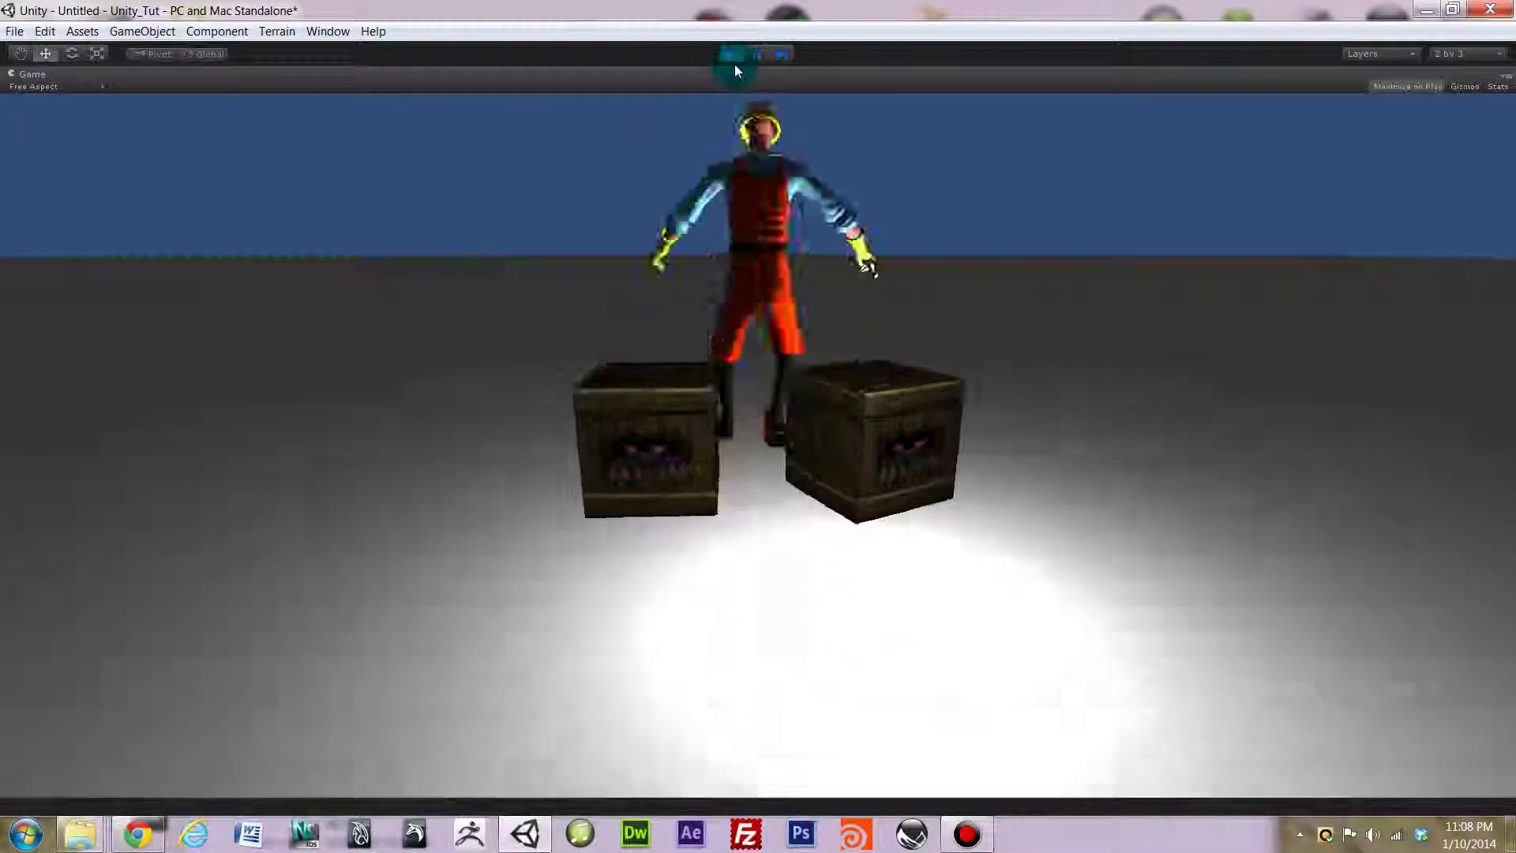
key("w")
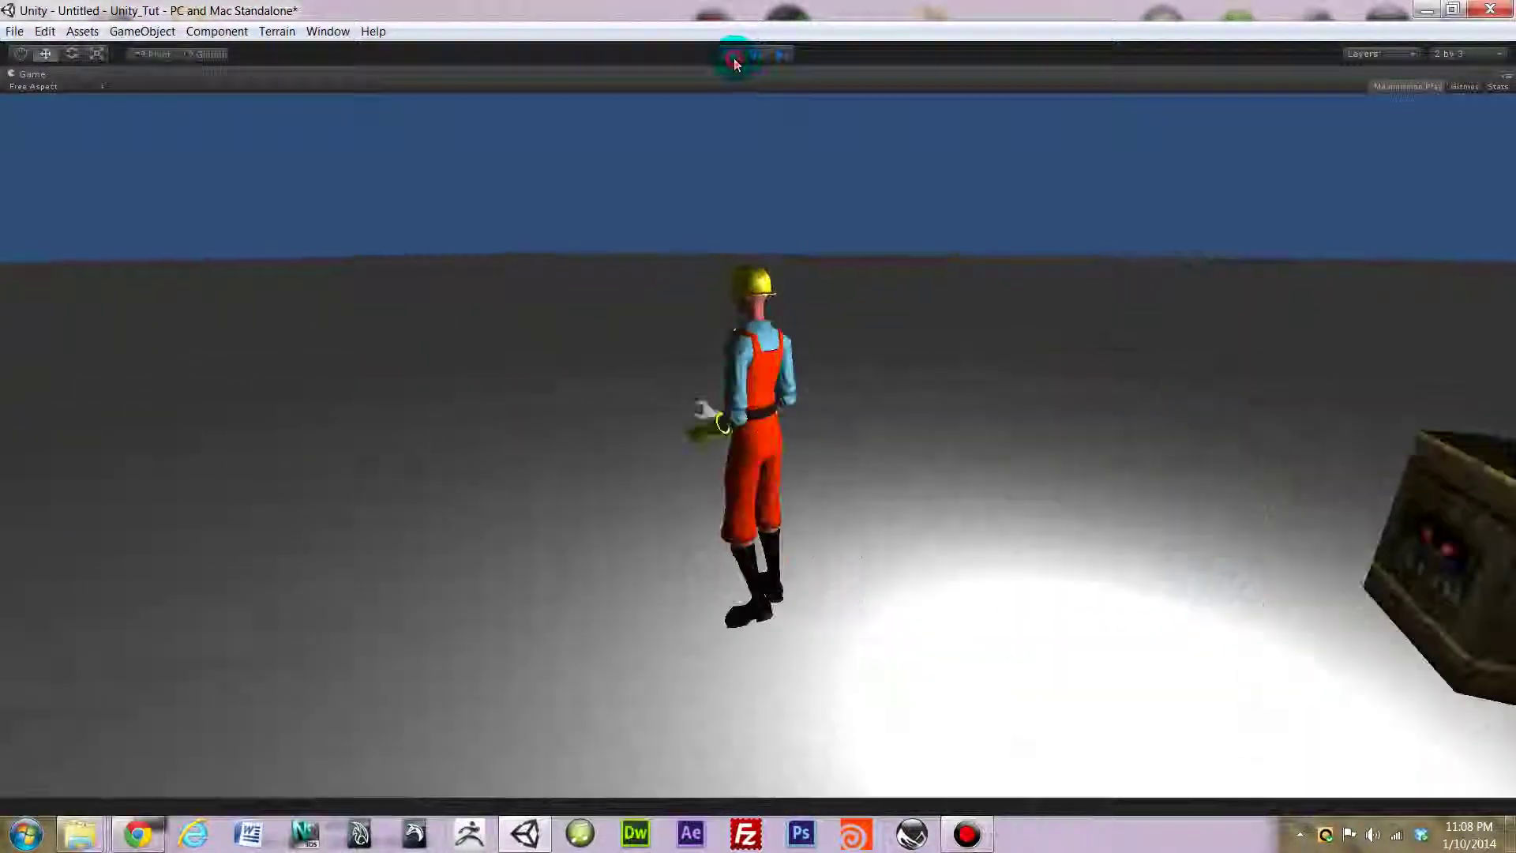
left_click(732, 58)
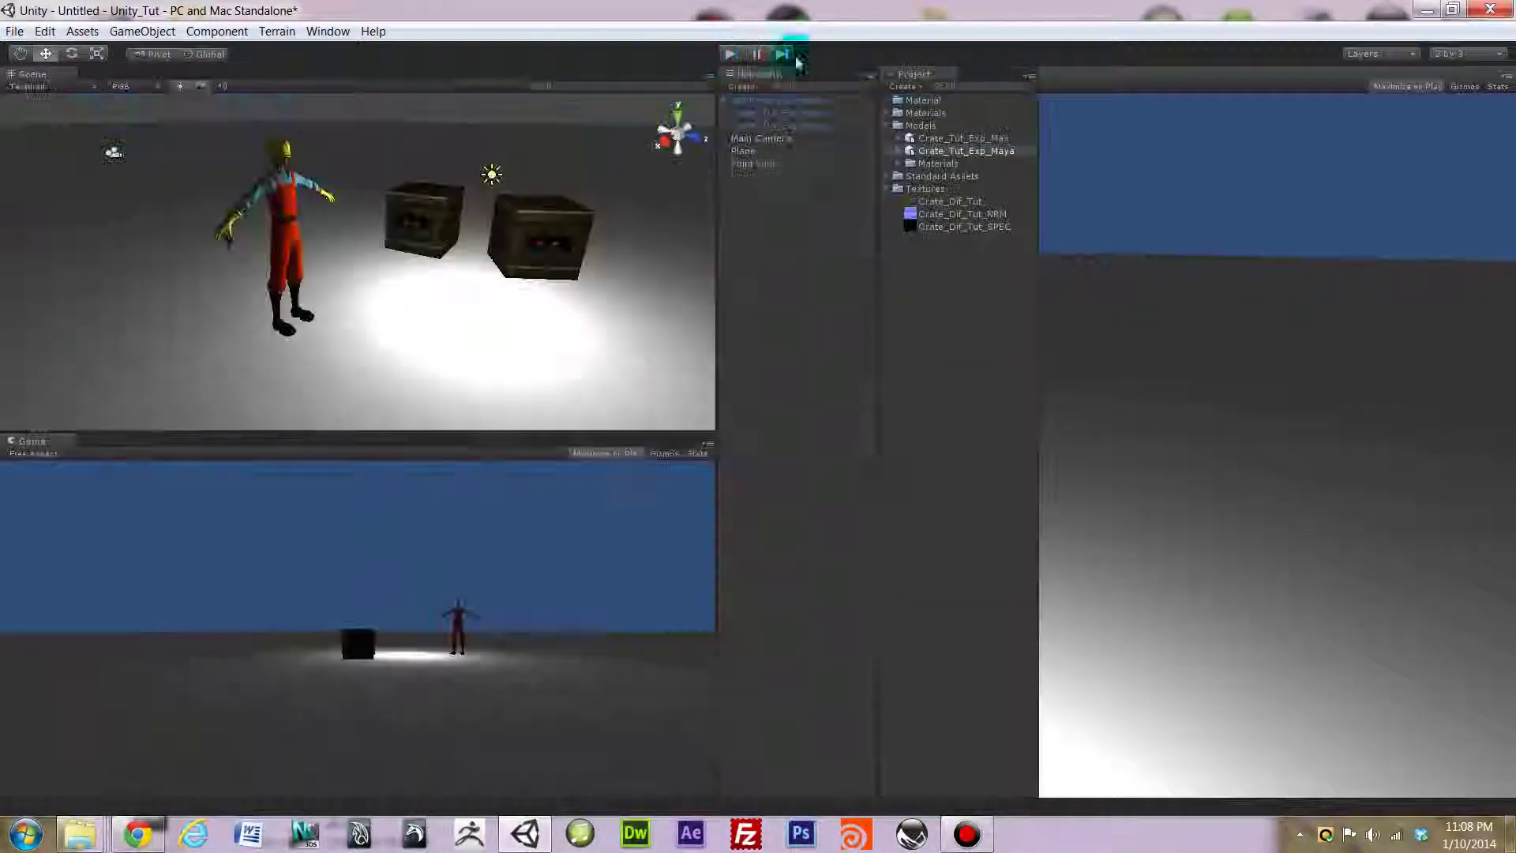
left_click(1469, 236)
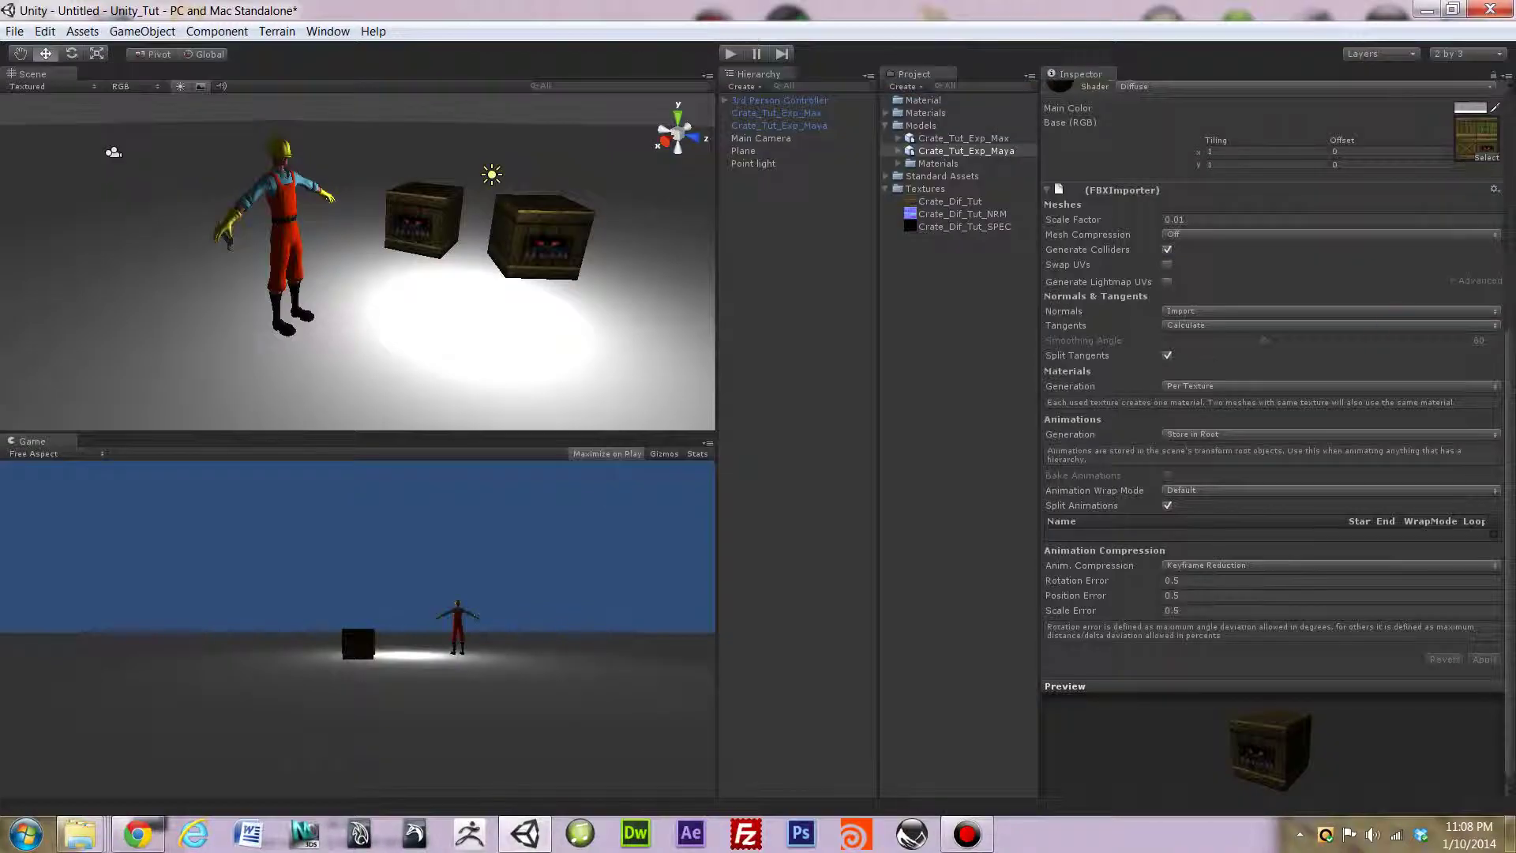